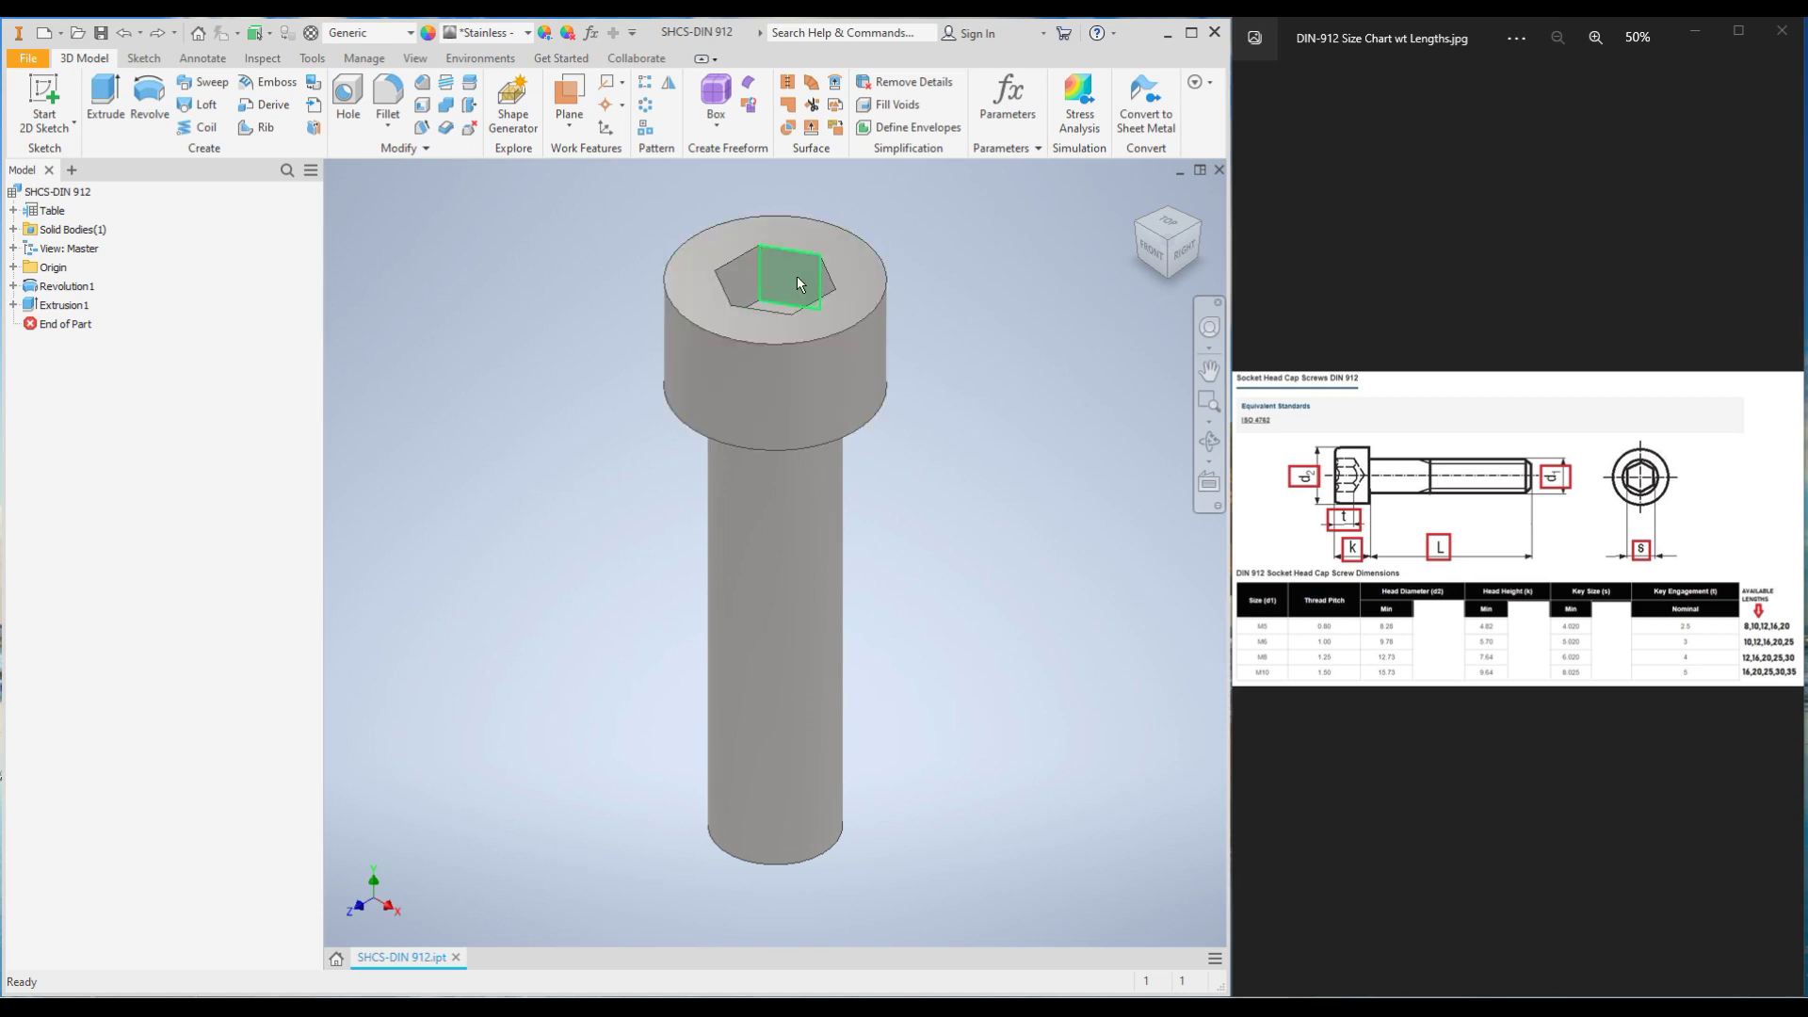
Step: Fillet the outer top edge of the screw head with a 0.5 mm radius
left_click(13, 210)
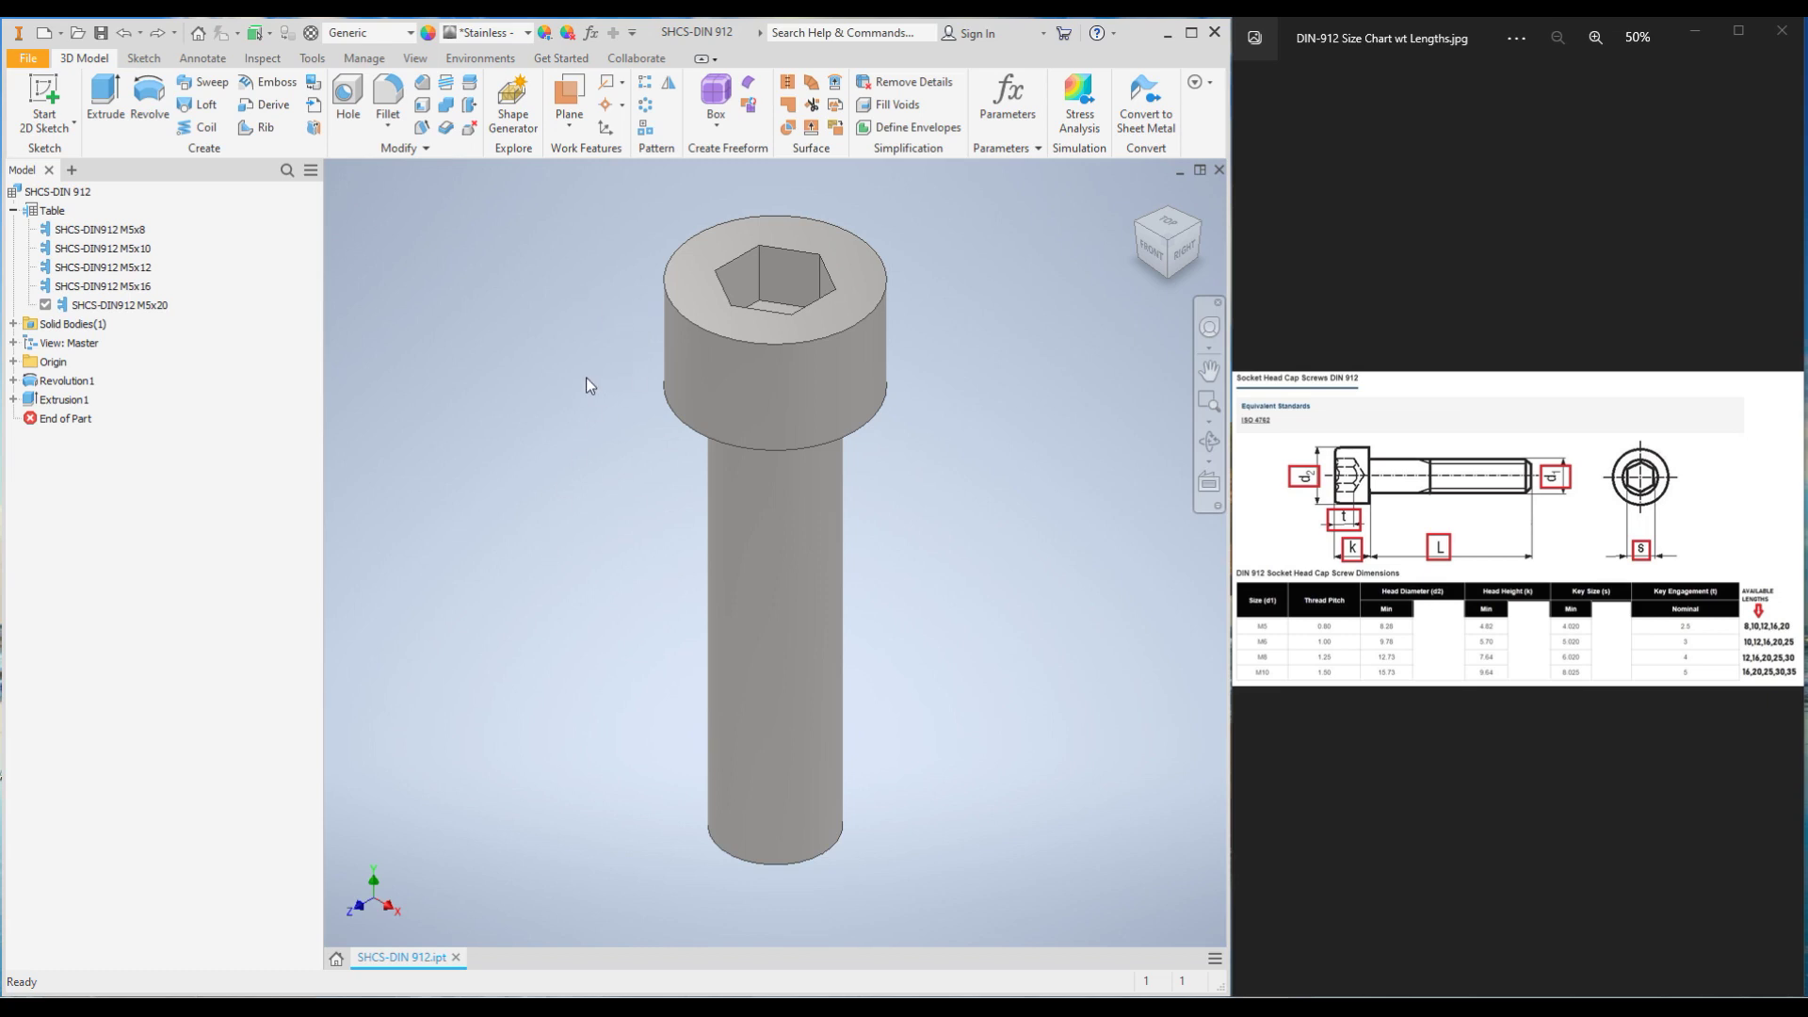
left_click(387, 99)
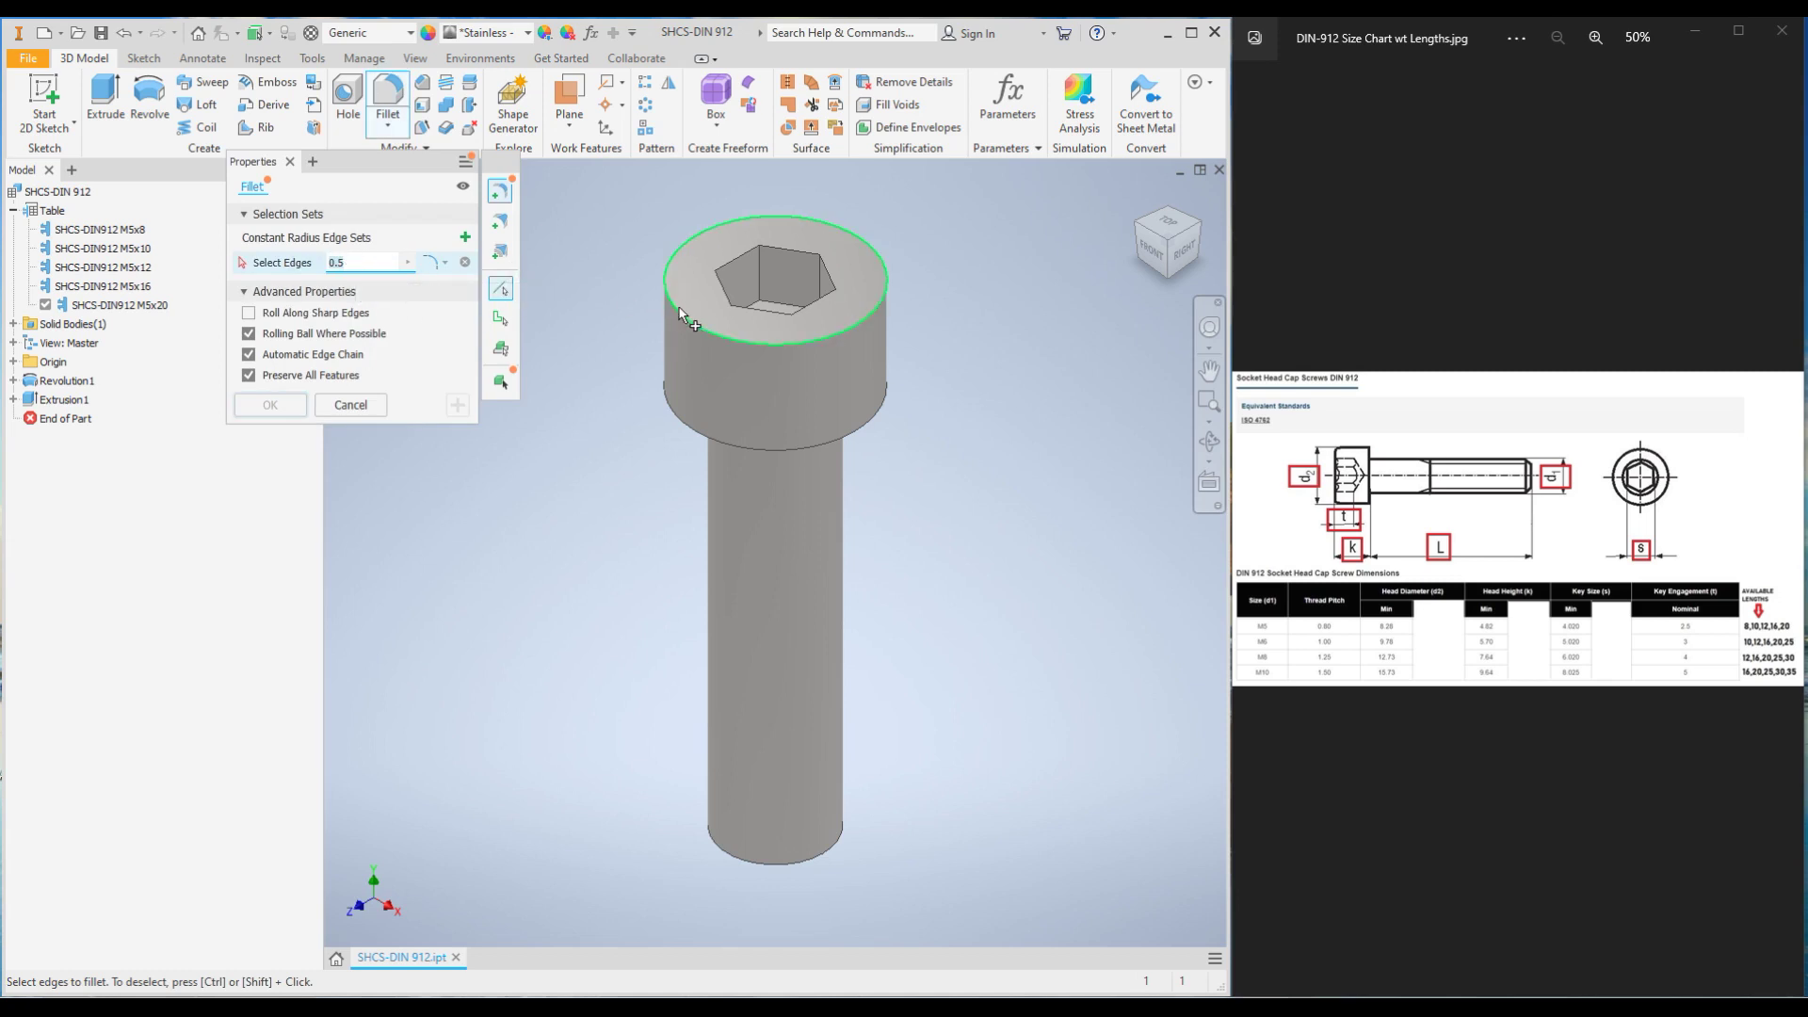
left_click(684, 273)
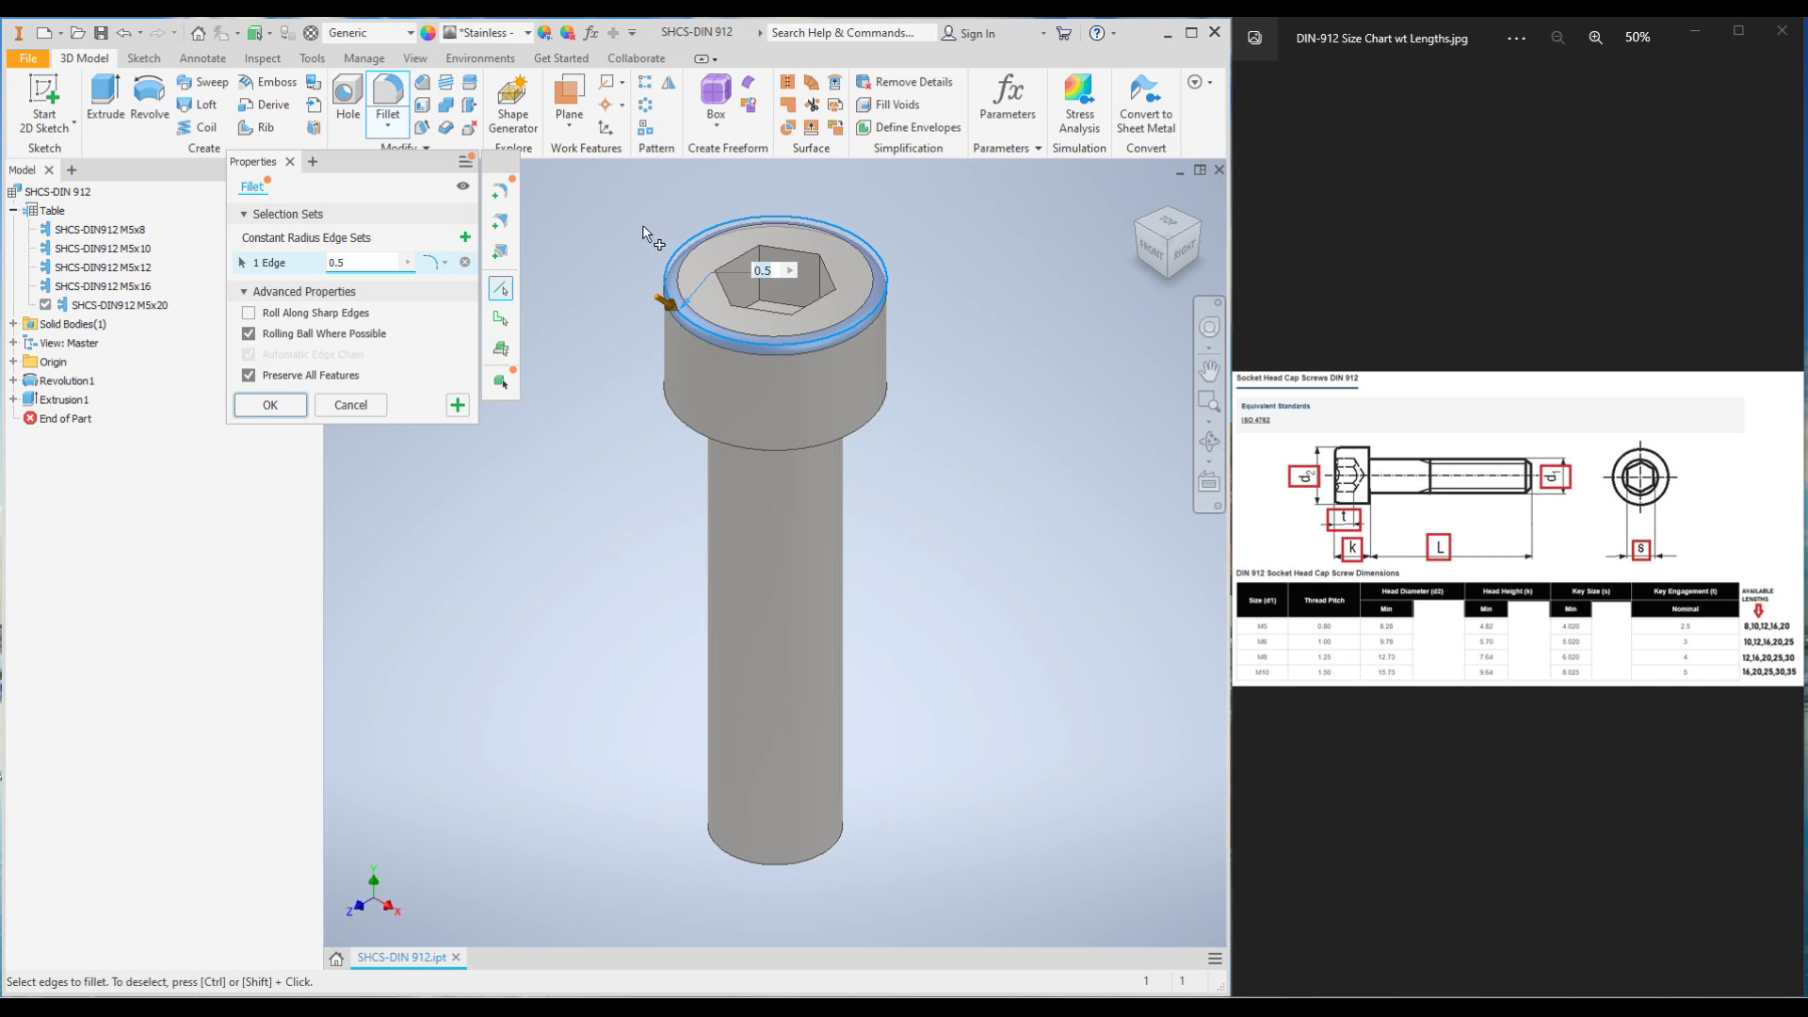
left_click(300, 411)
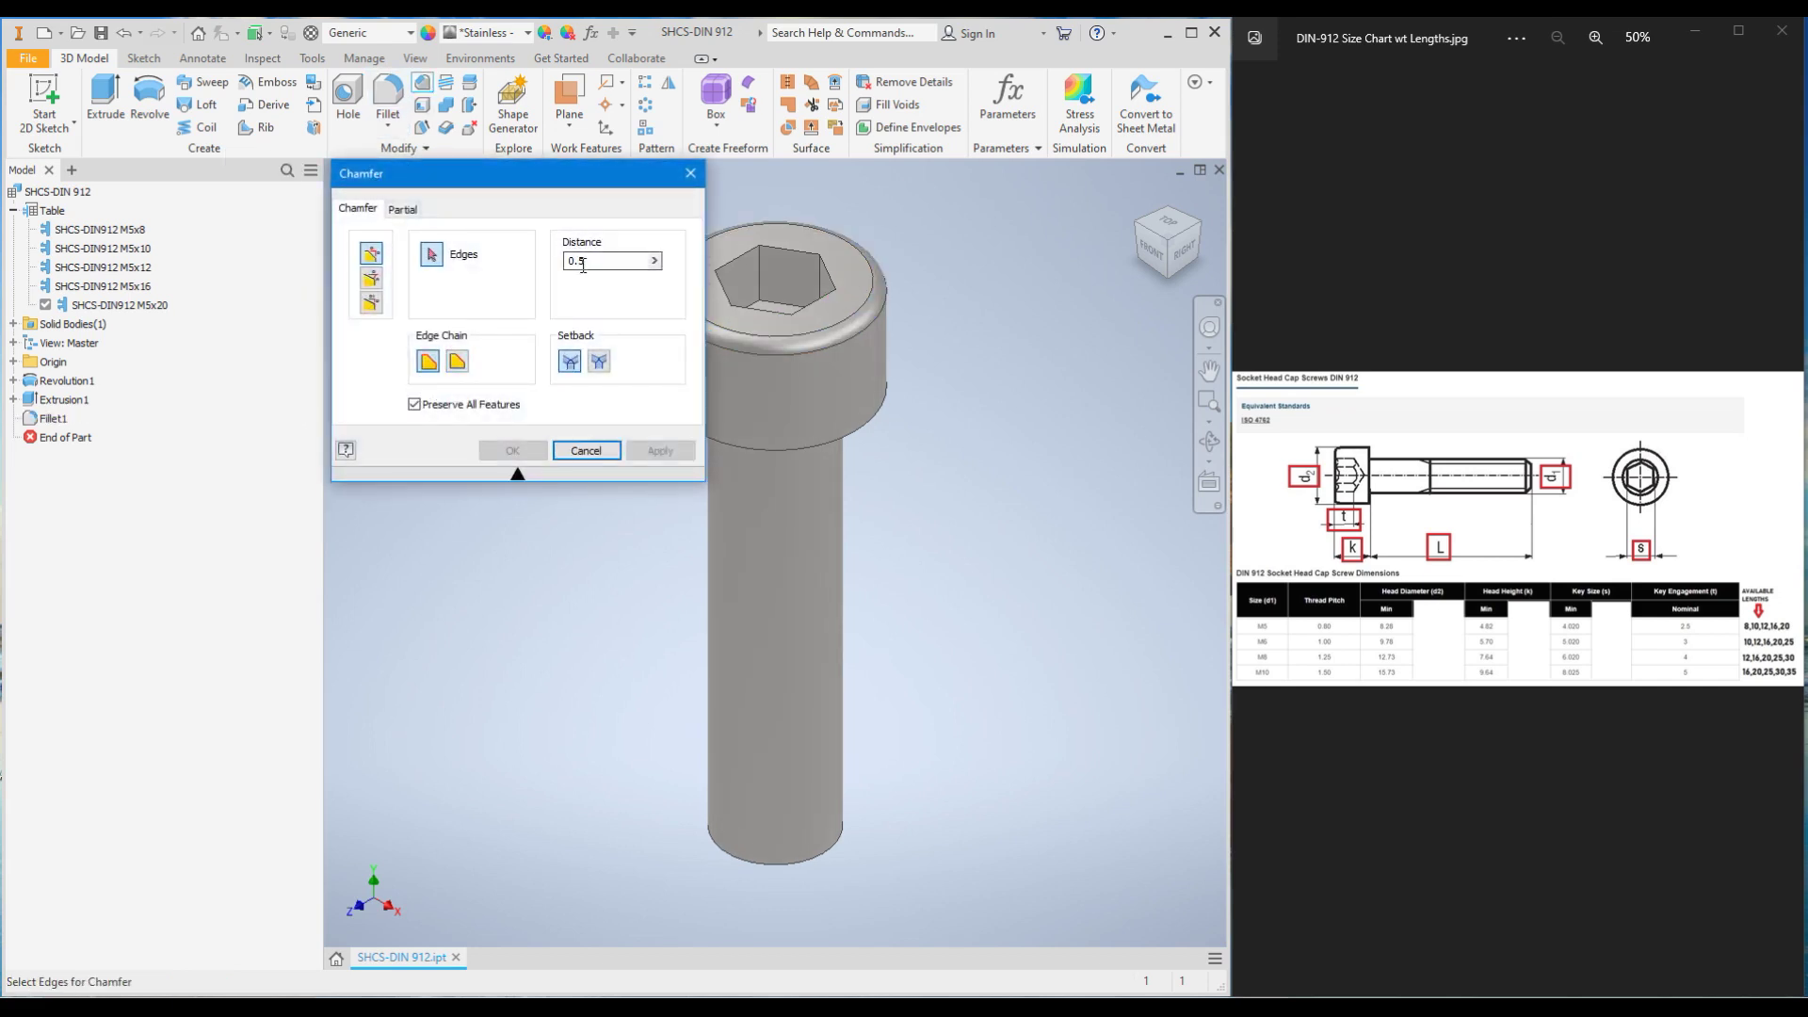
Step: Chamfer the bottom edge of the screw shank with a 0.5 mm distance
left_click(723, 856)
left_click(659, 452)
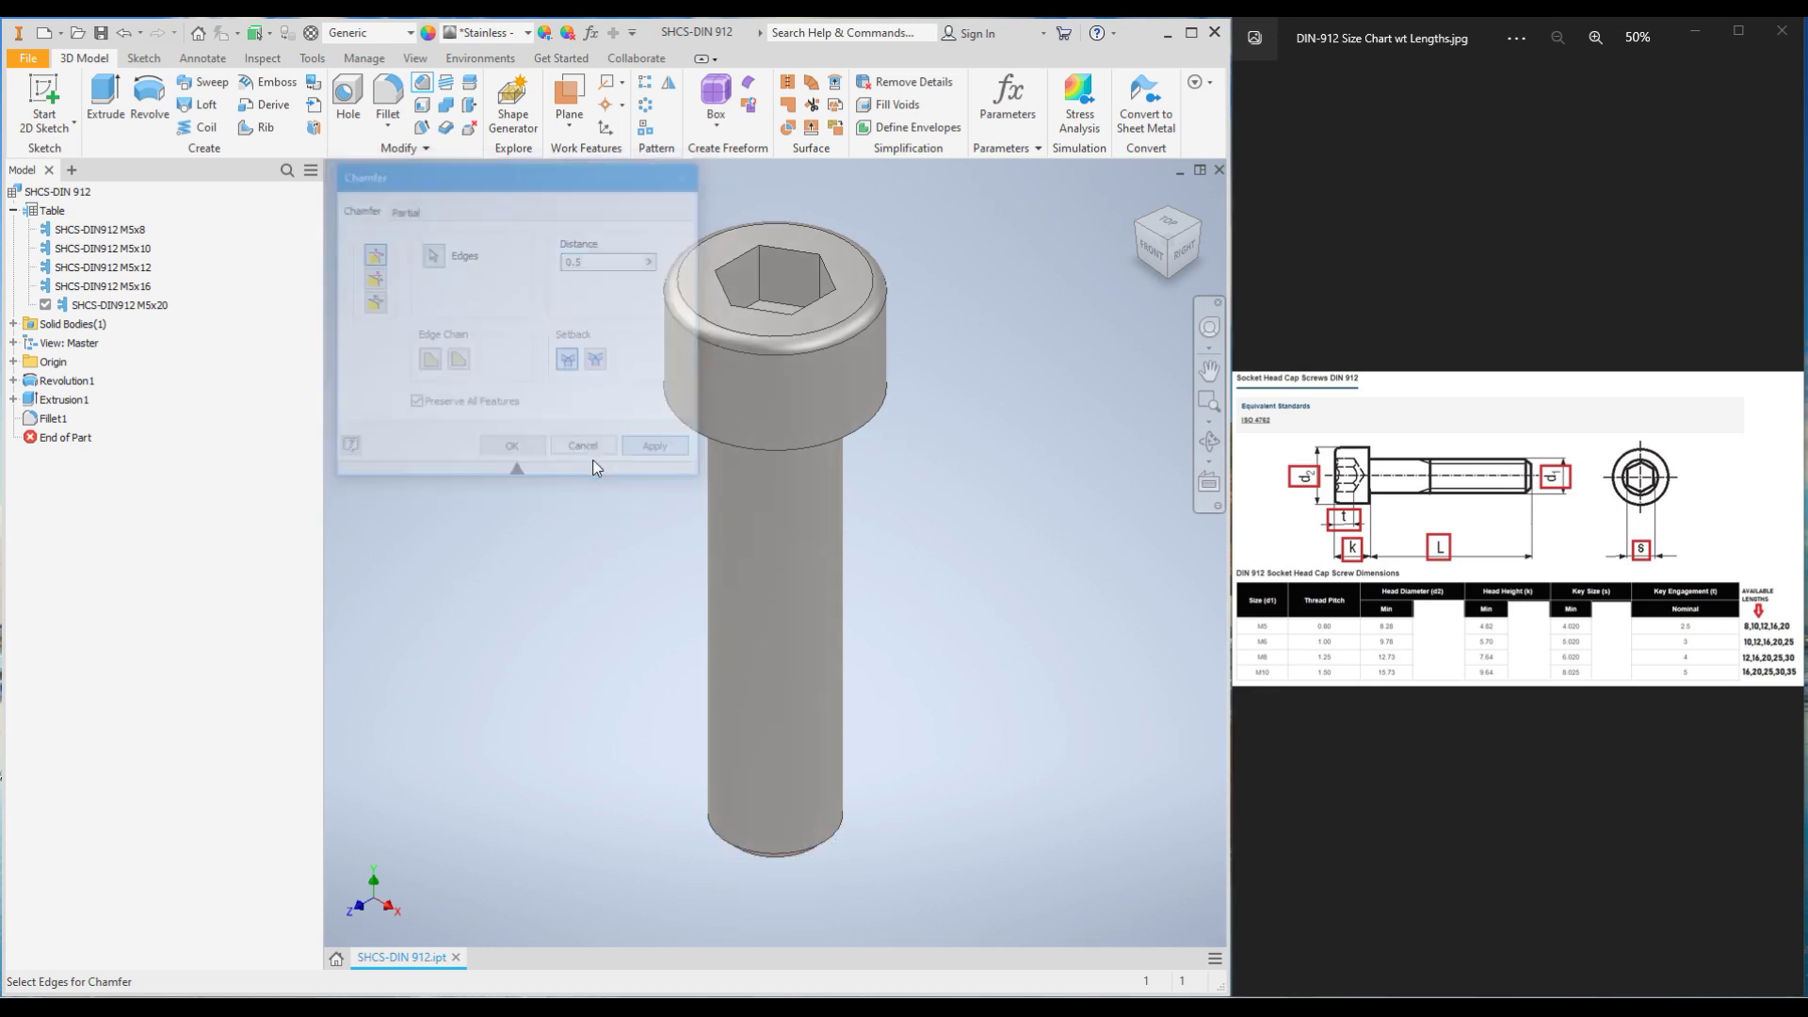
left_click(587, 454)
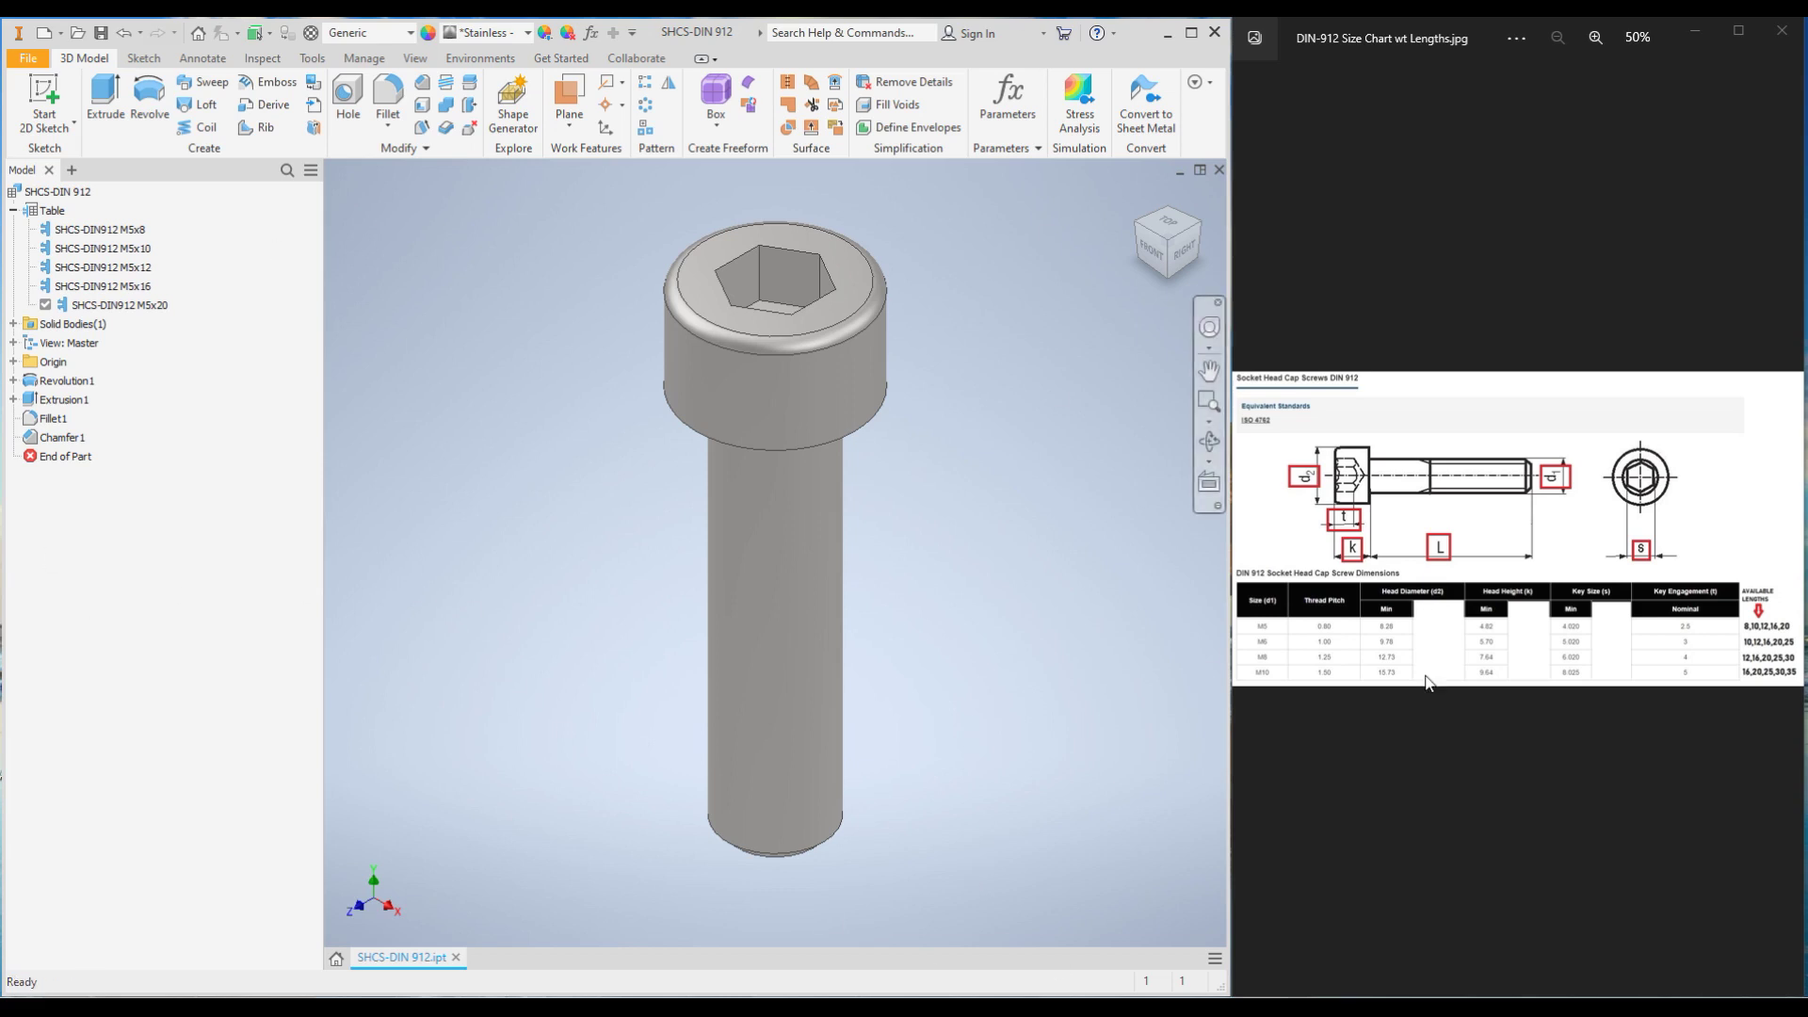
Step: Examine the parameter names listed under Revolution1 and Extrusion1 in the iPart table editor, and leave the table unchanged
left_click(47, 212)
right_click(47, 214)
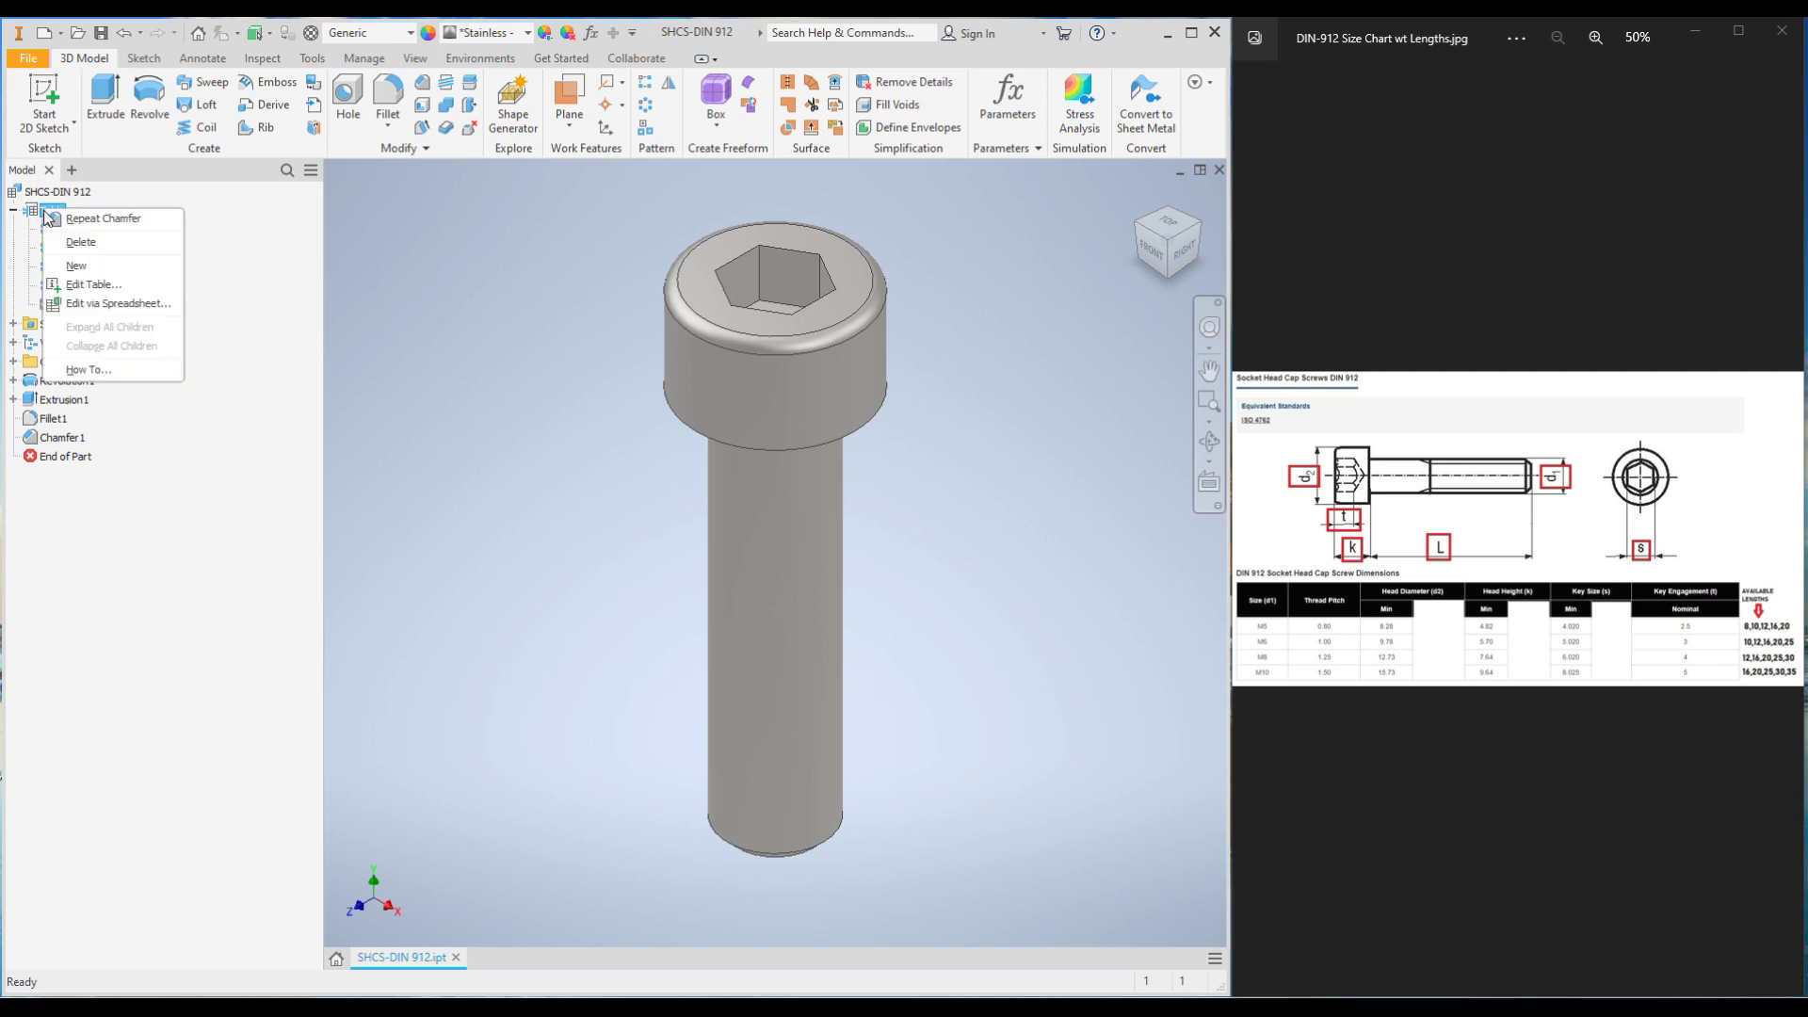
left_click(104, 295)
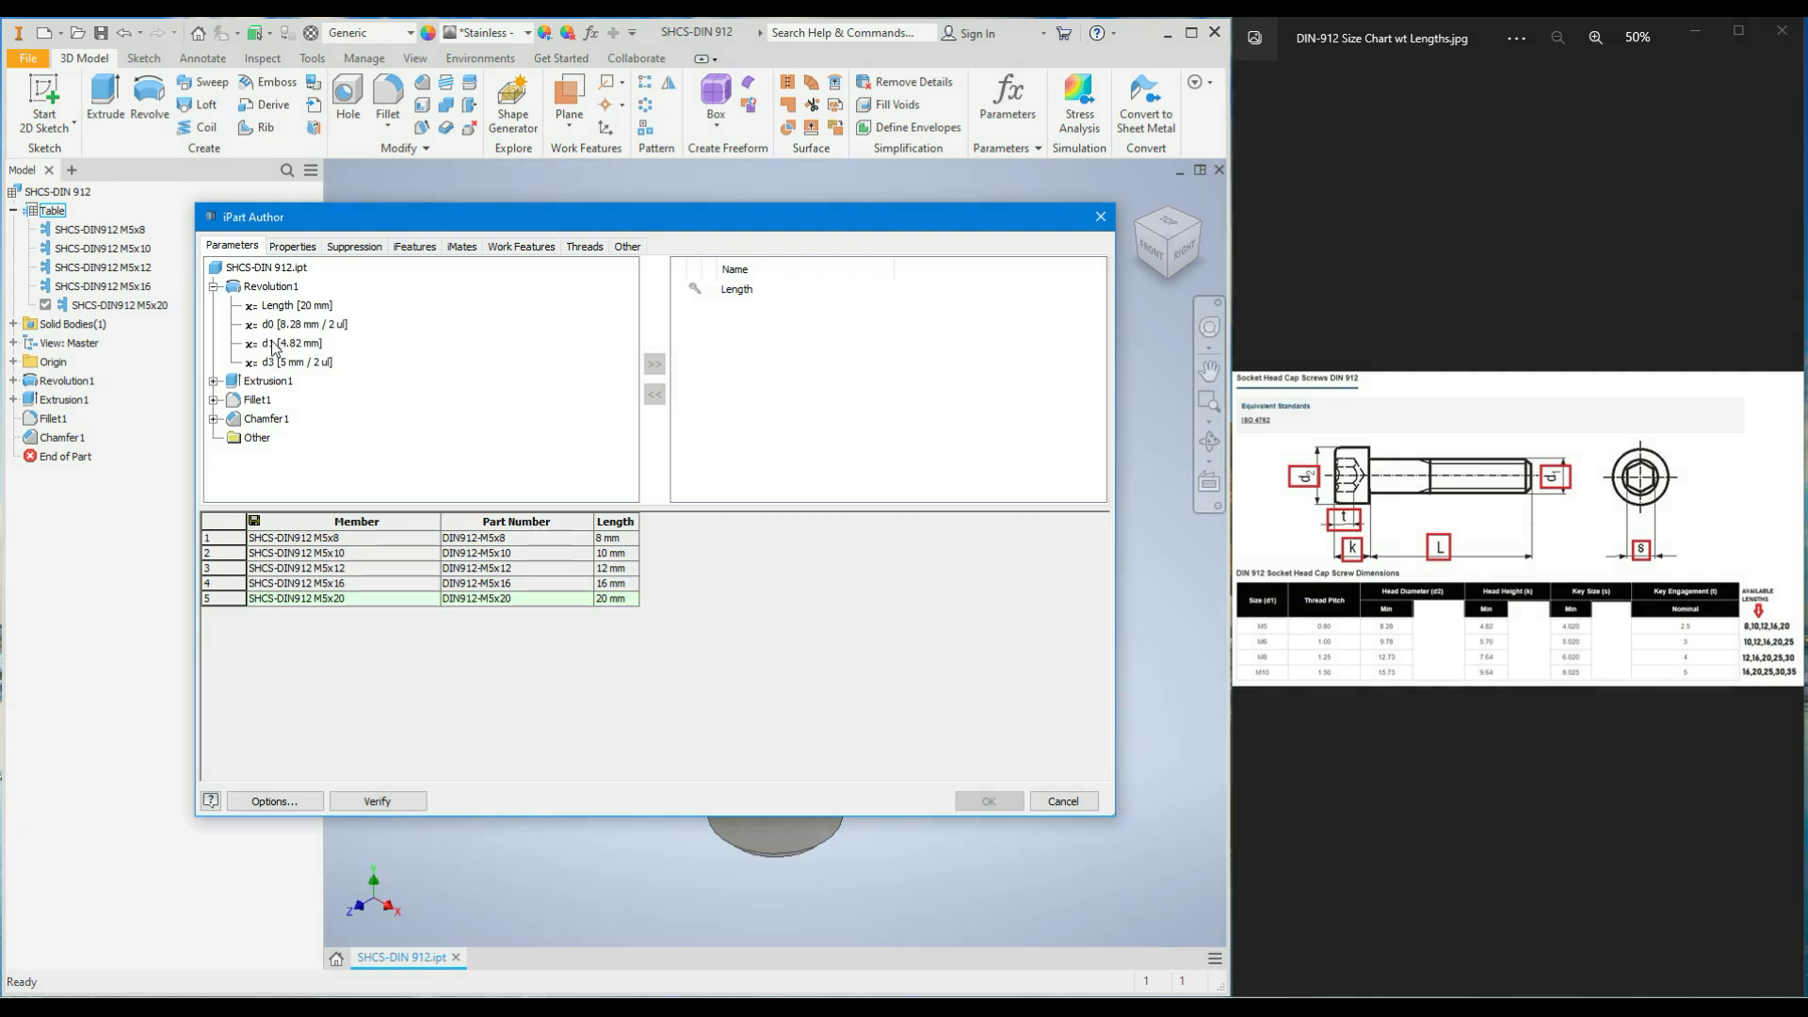
left_click(214, 381)
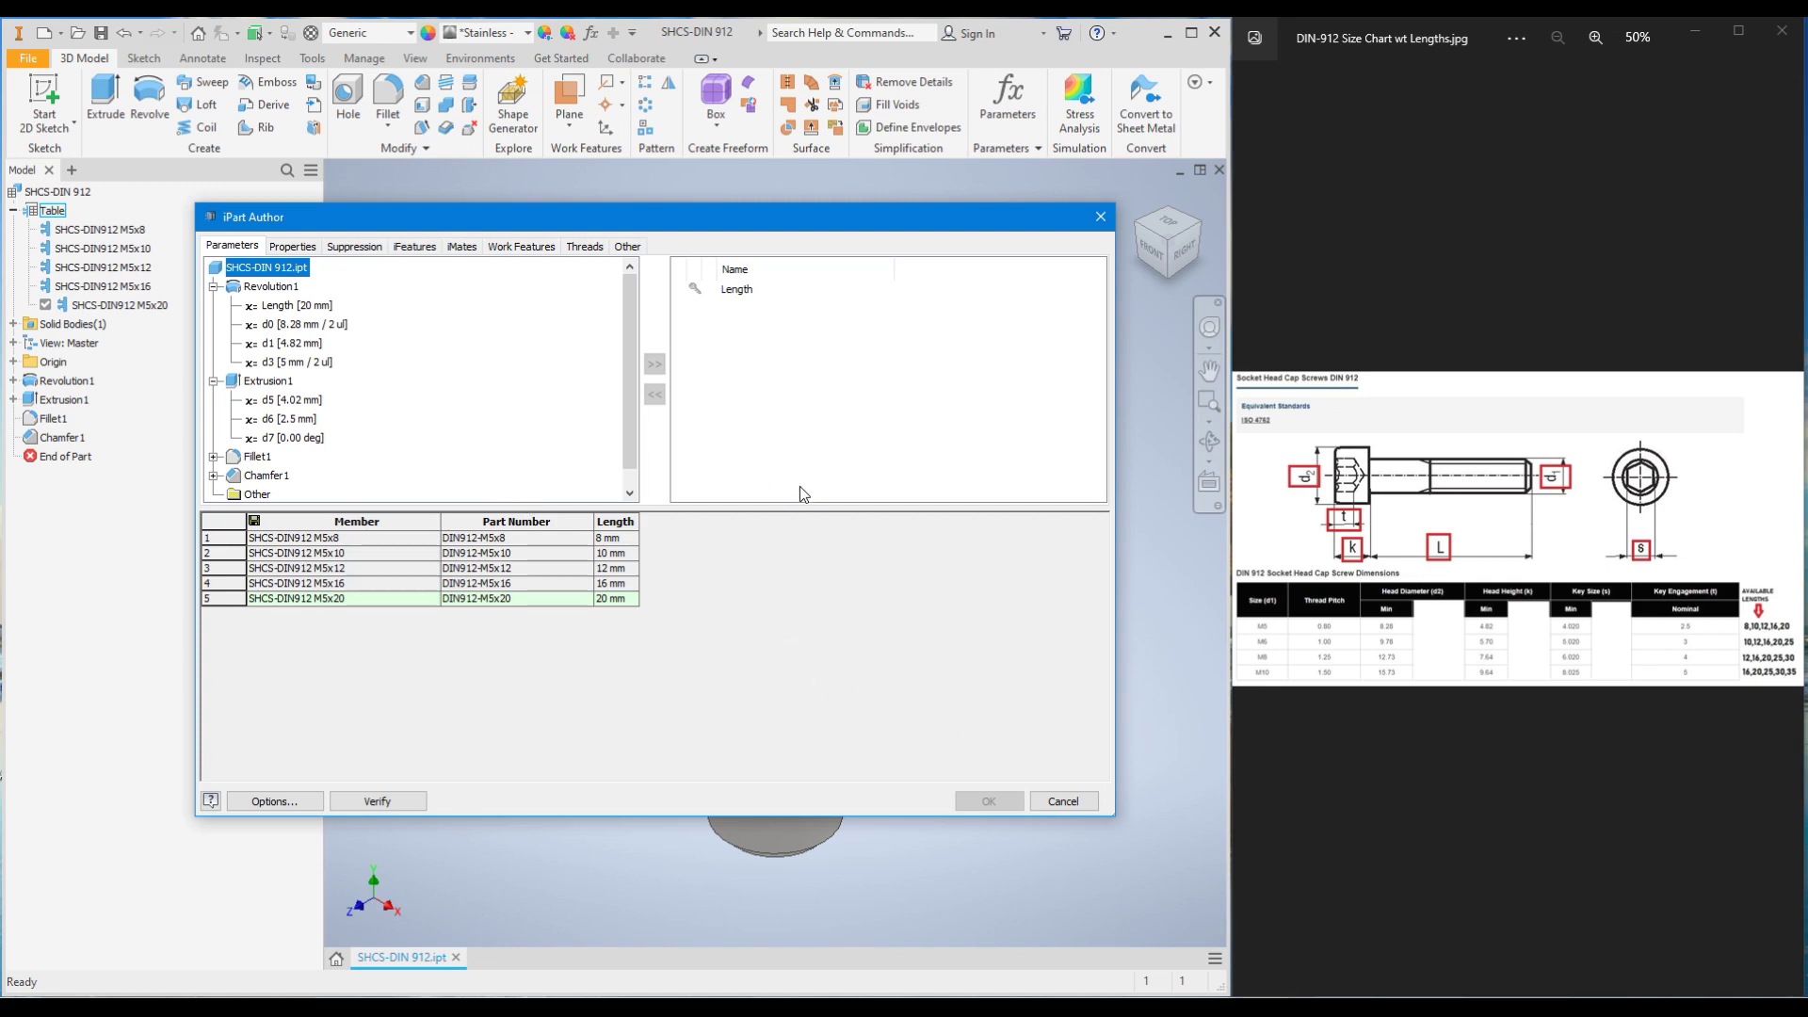
left_click(1061, 801)
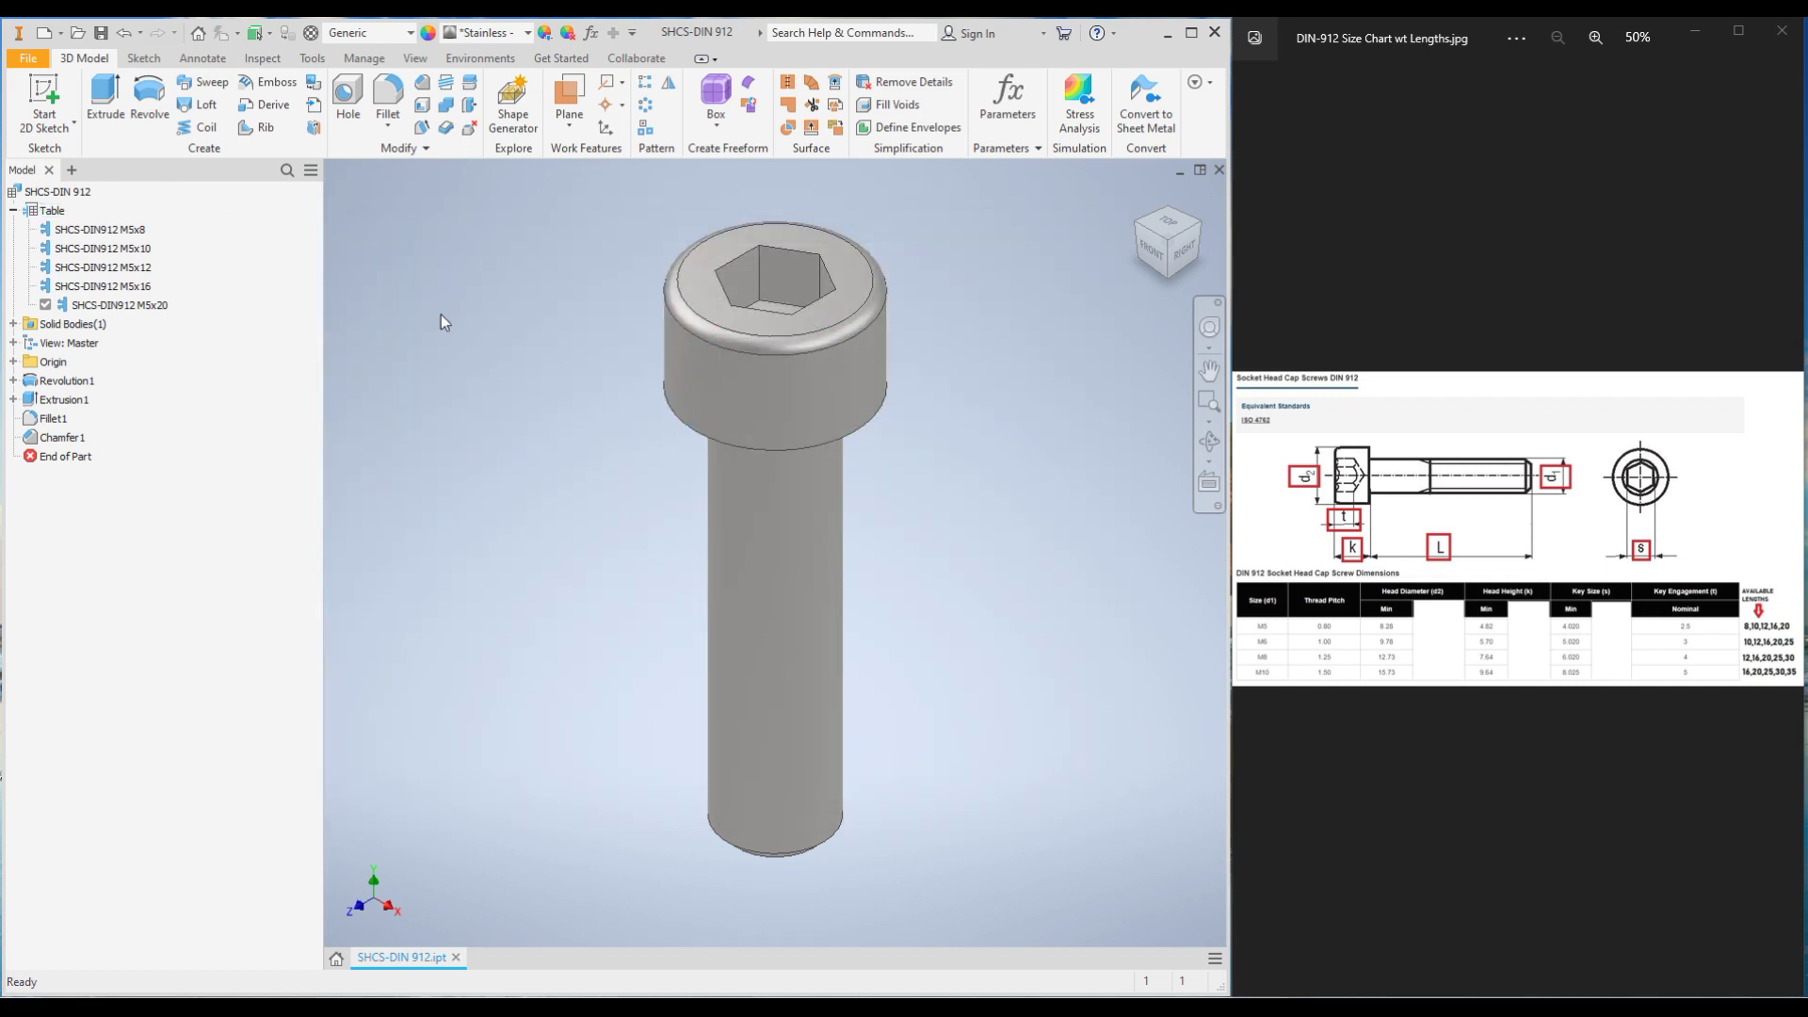
Step: Open the Revolution1 profile sketch for editing and check the shank's Length dimension
left_click(13, 380)
left_click(71, 399)
right_click(68, 400)
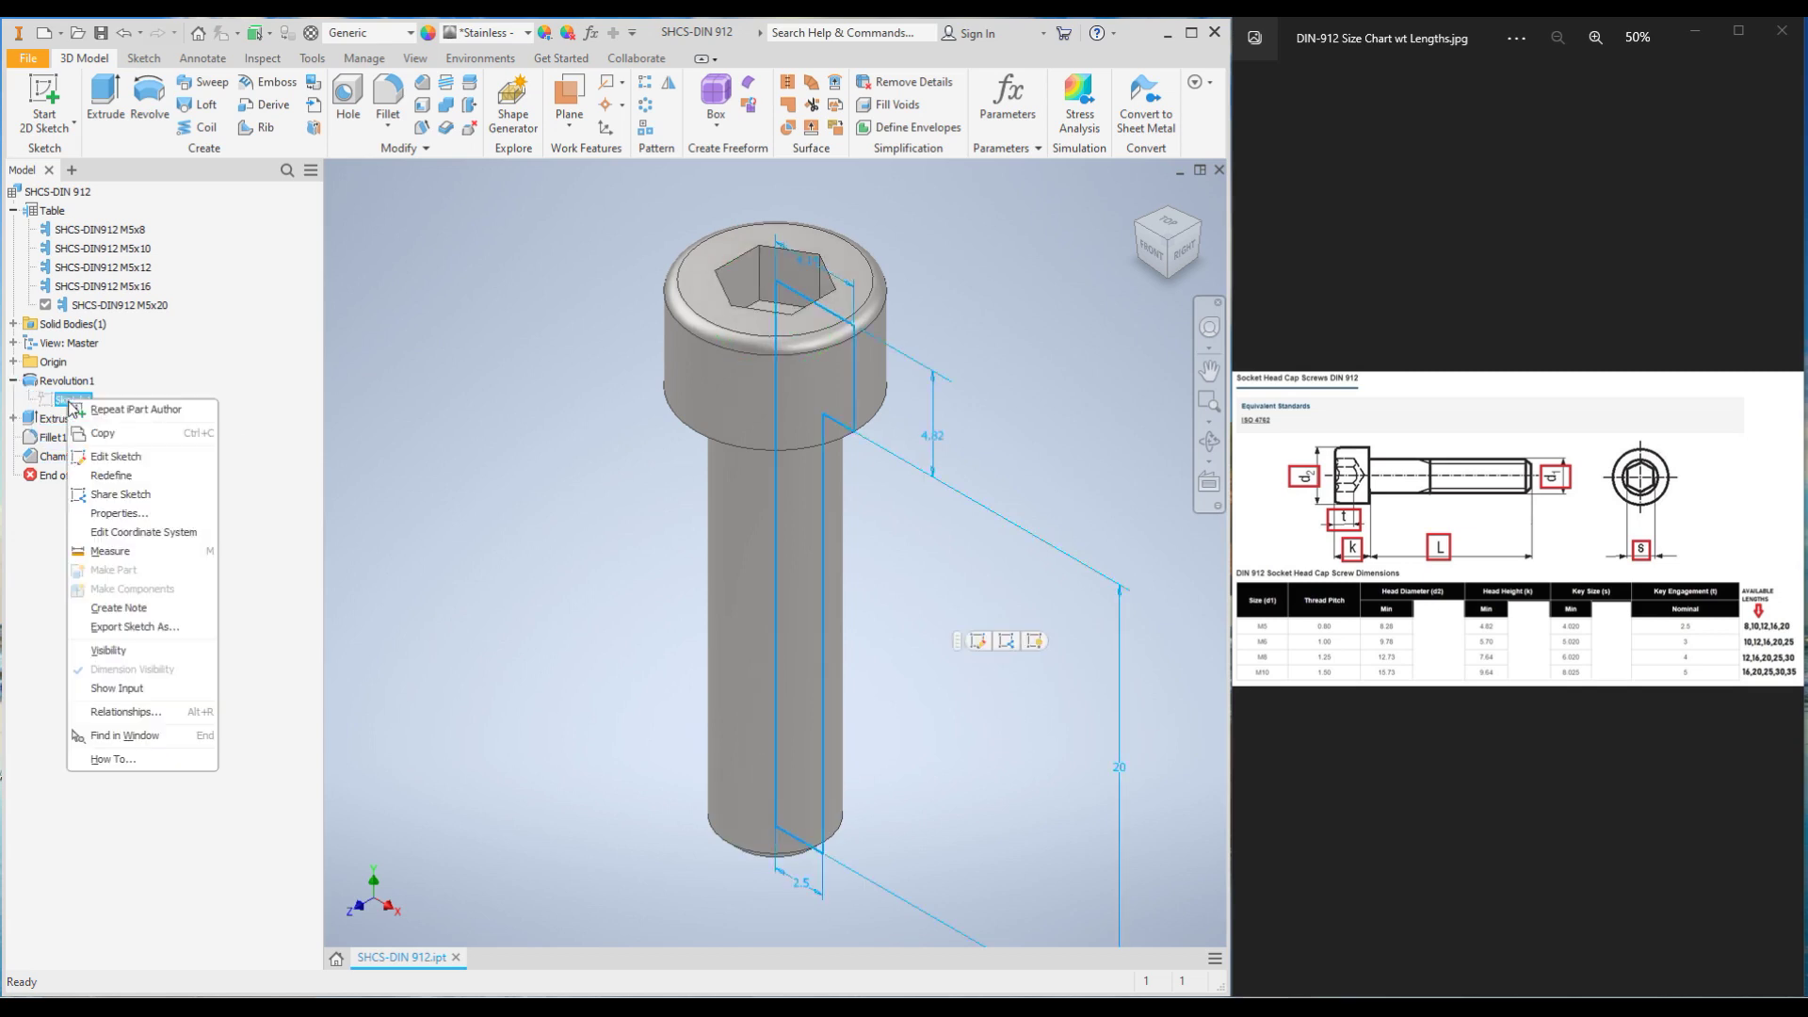
left_click(115, 456)
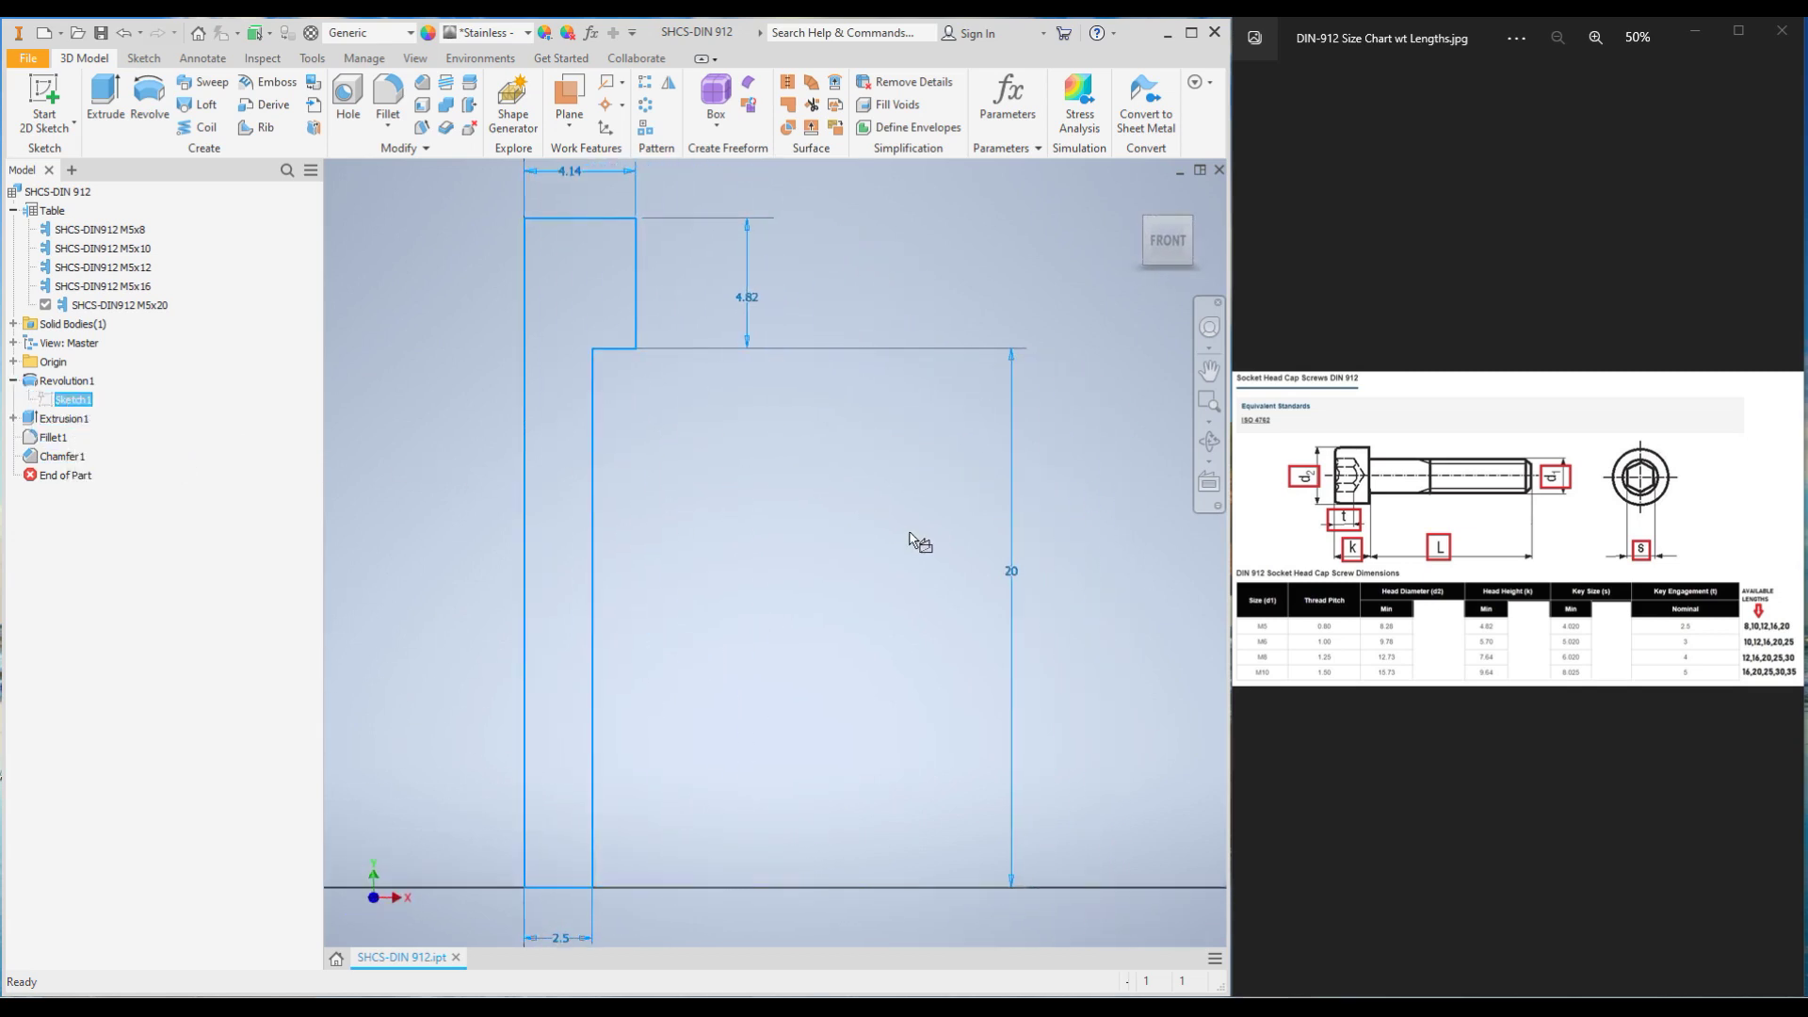
double_click(1008, 573)
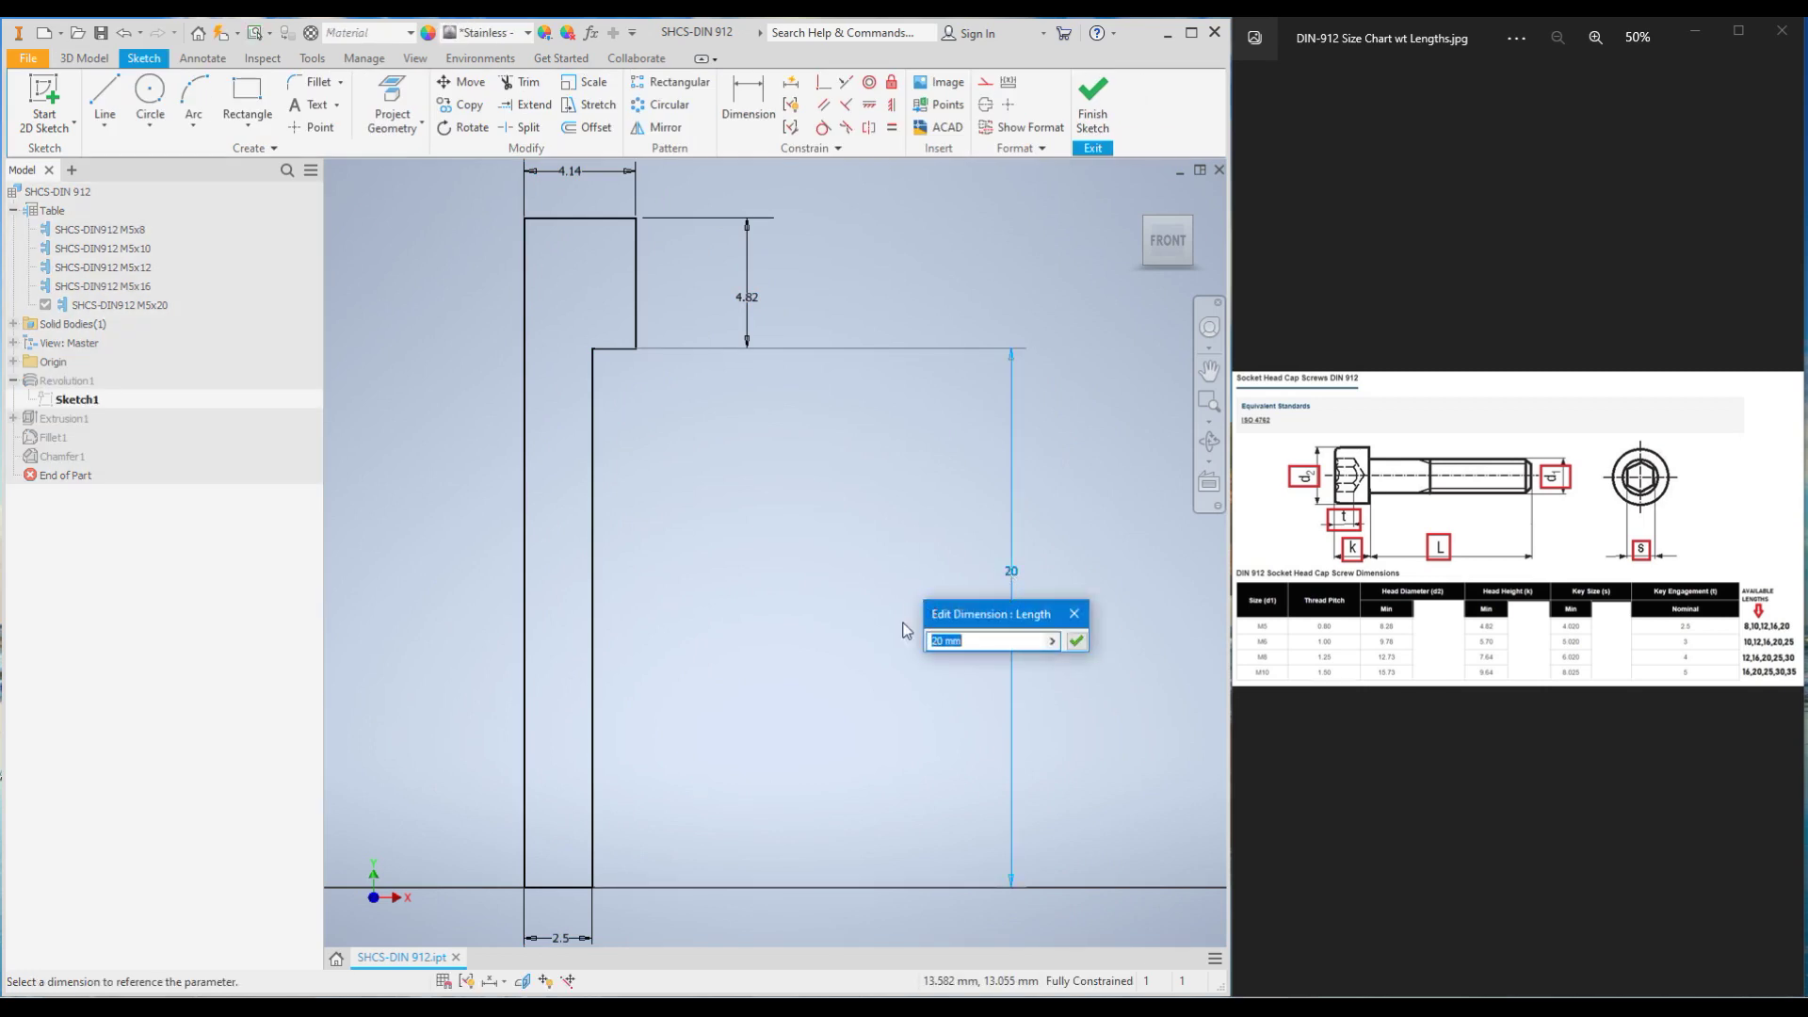
left_click(937, 642)
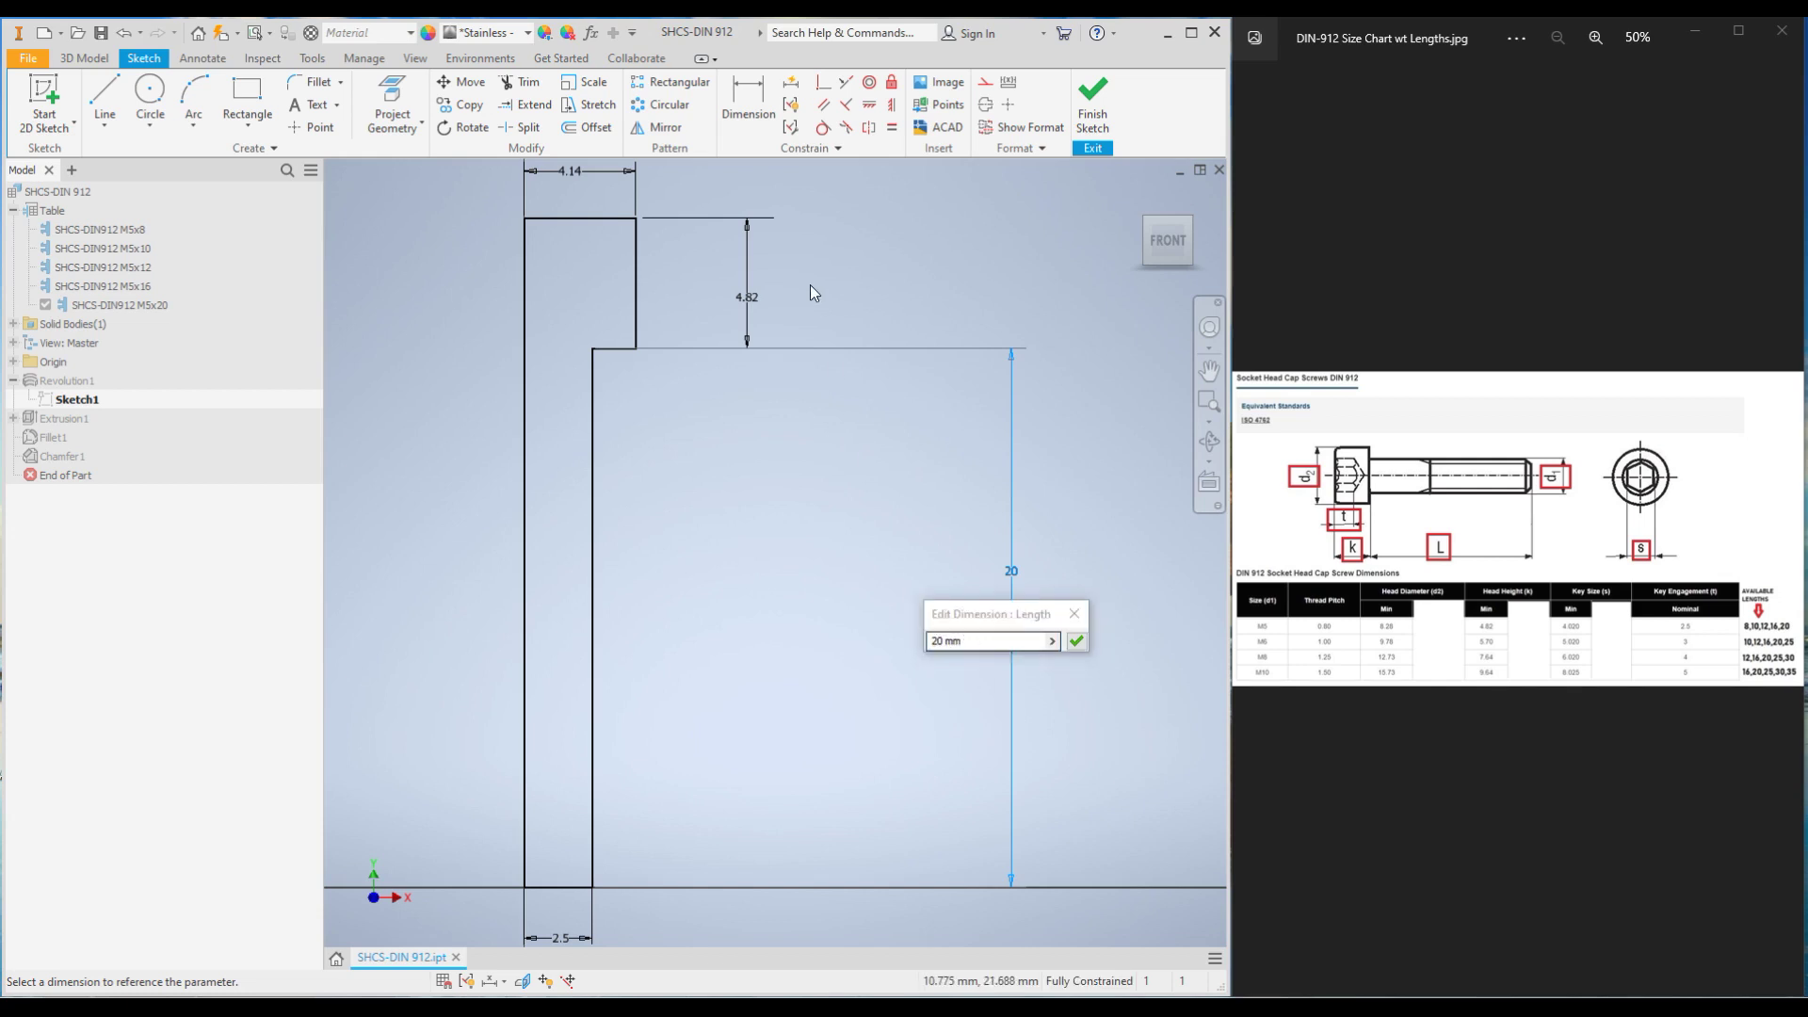
left_click(1079, 644)
Step: Name the head height dimension headthickness, keep its value at 4.82 mm, and finish the sketch
double_click(745, 299)
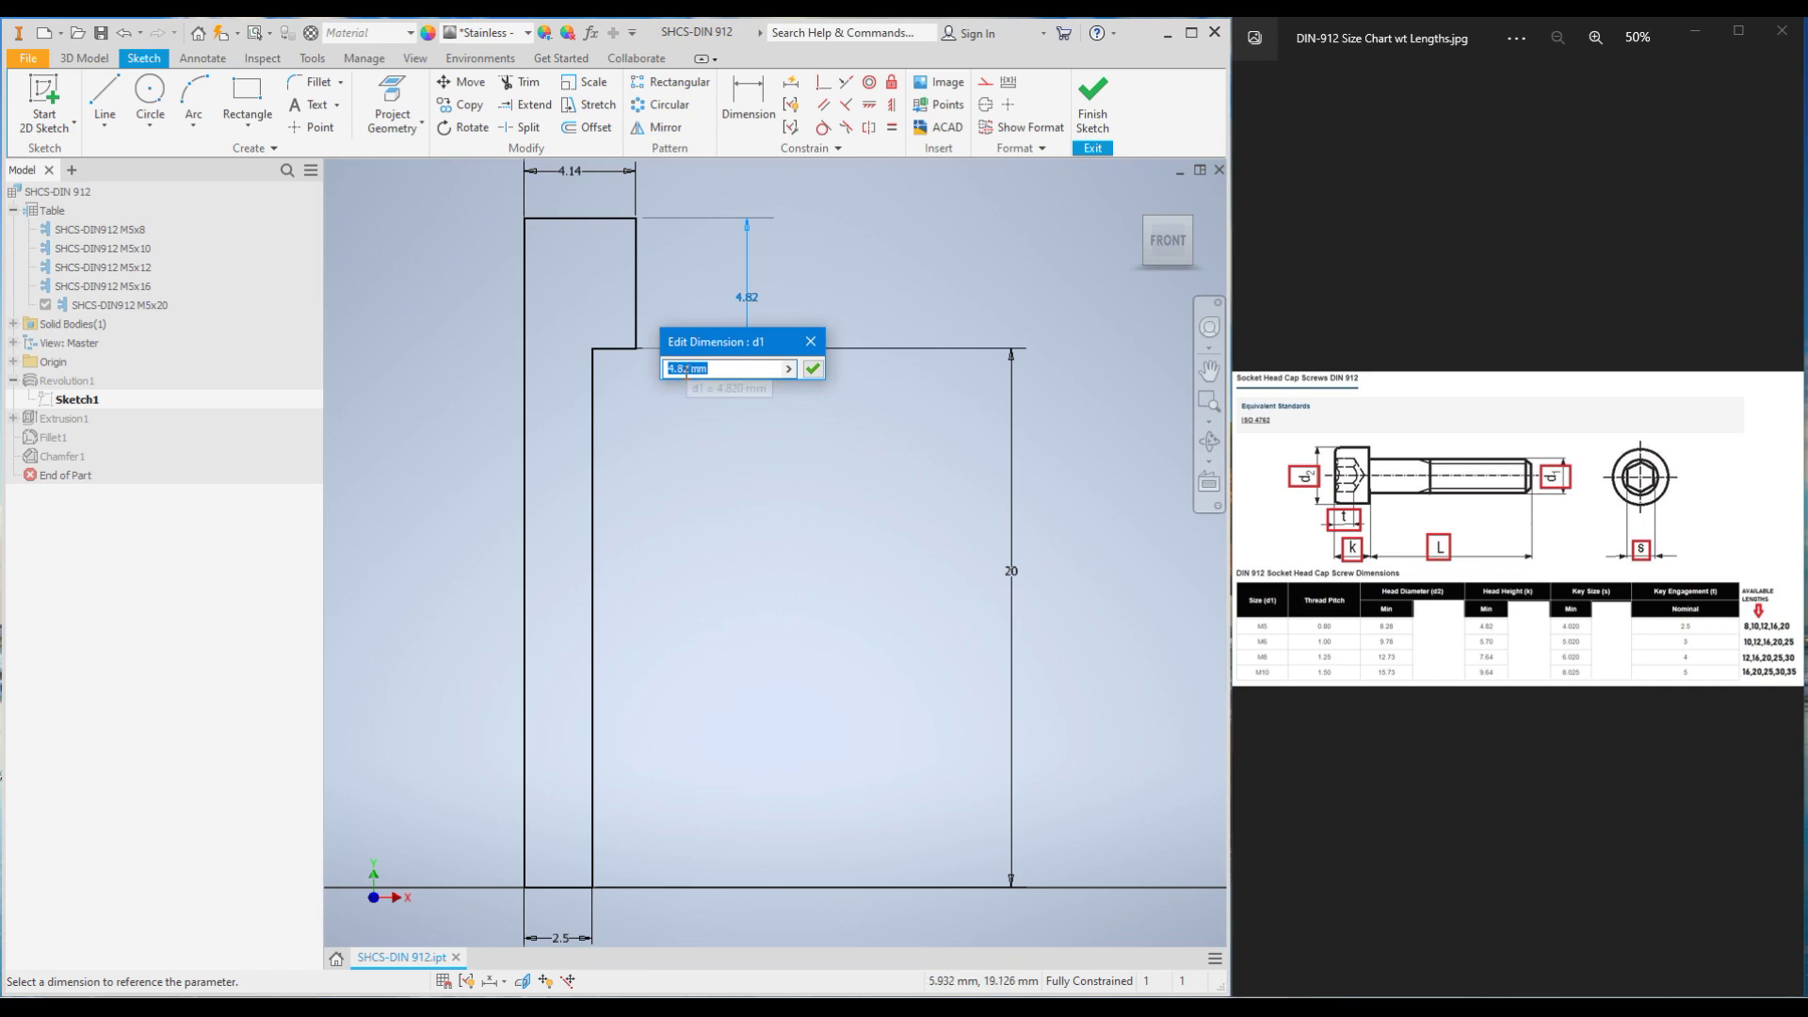
key("Home")
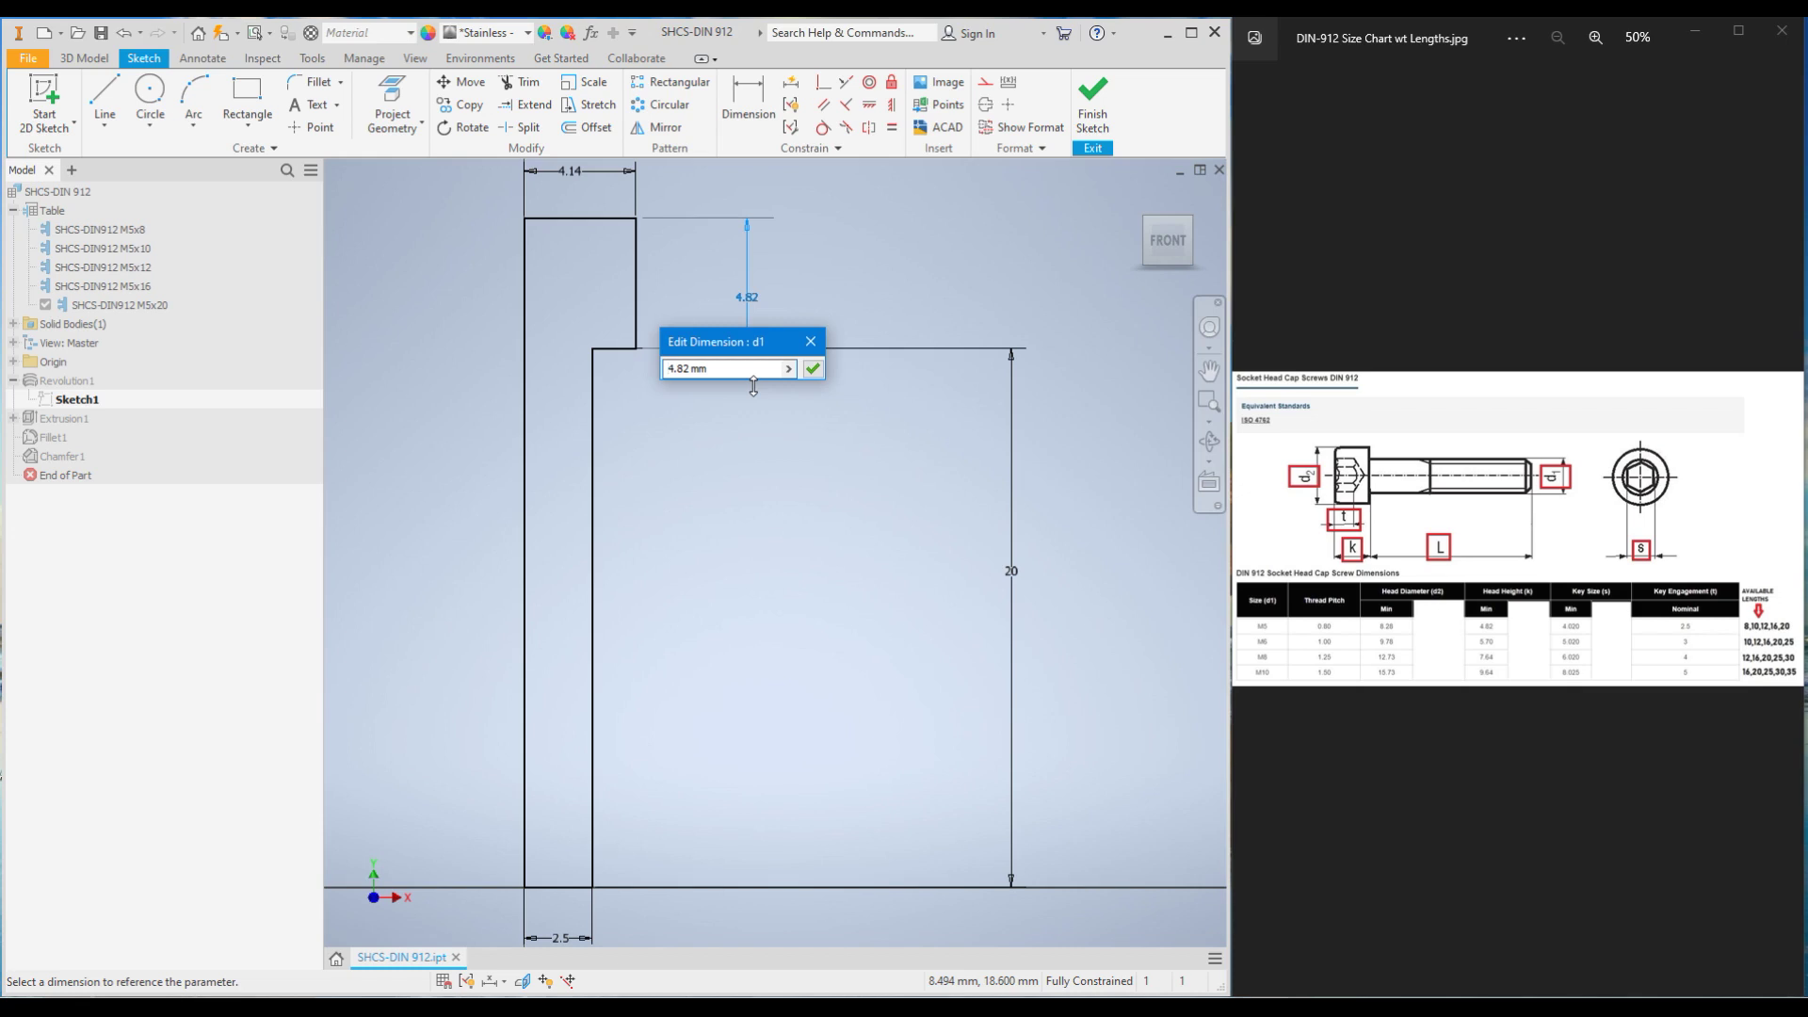
type("headthiness=")
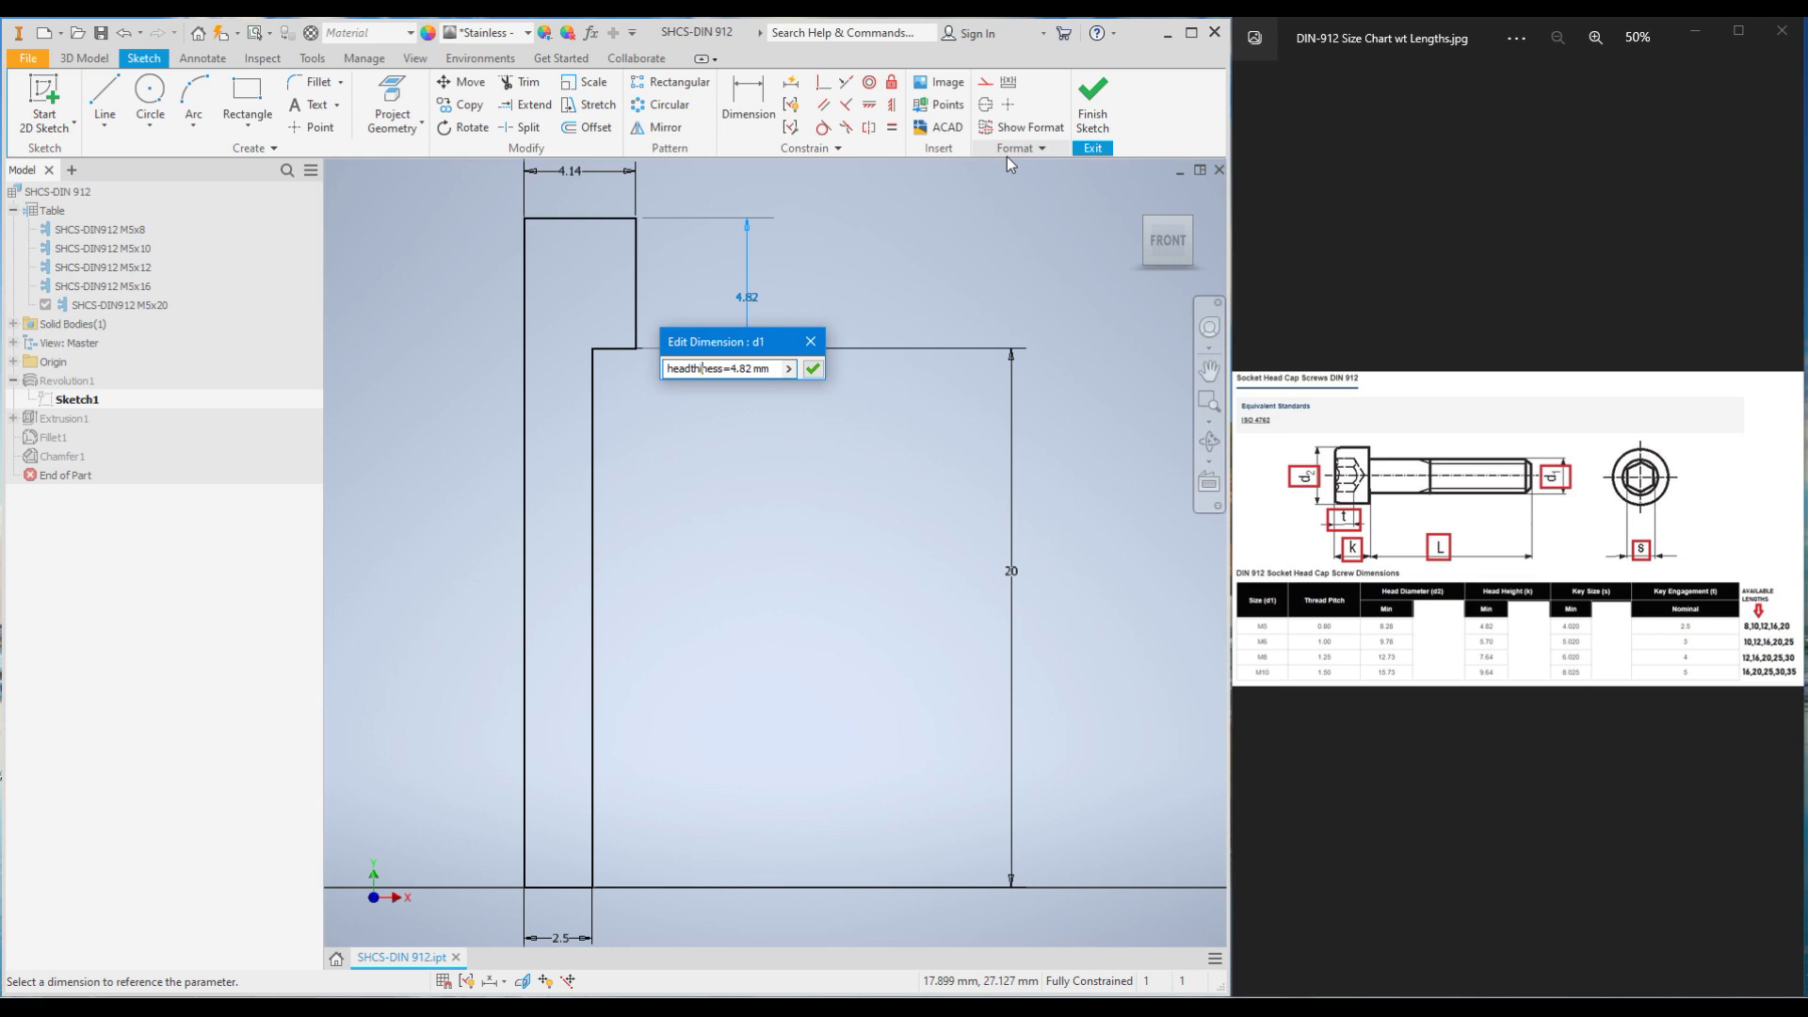
left_click(703, 368)
type("ck")
left_click(812, 368)
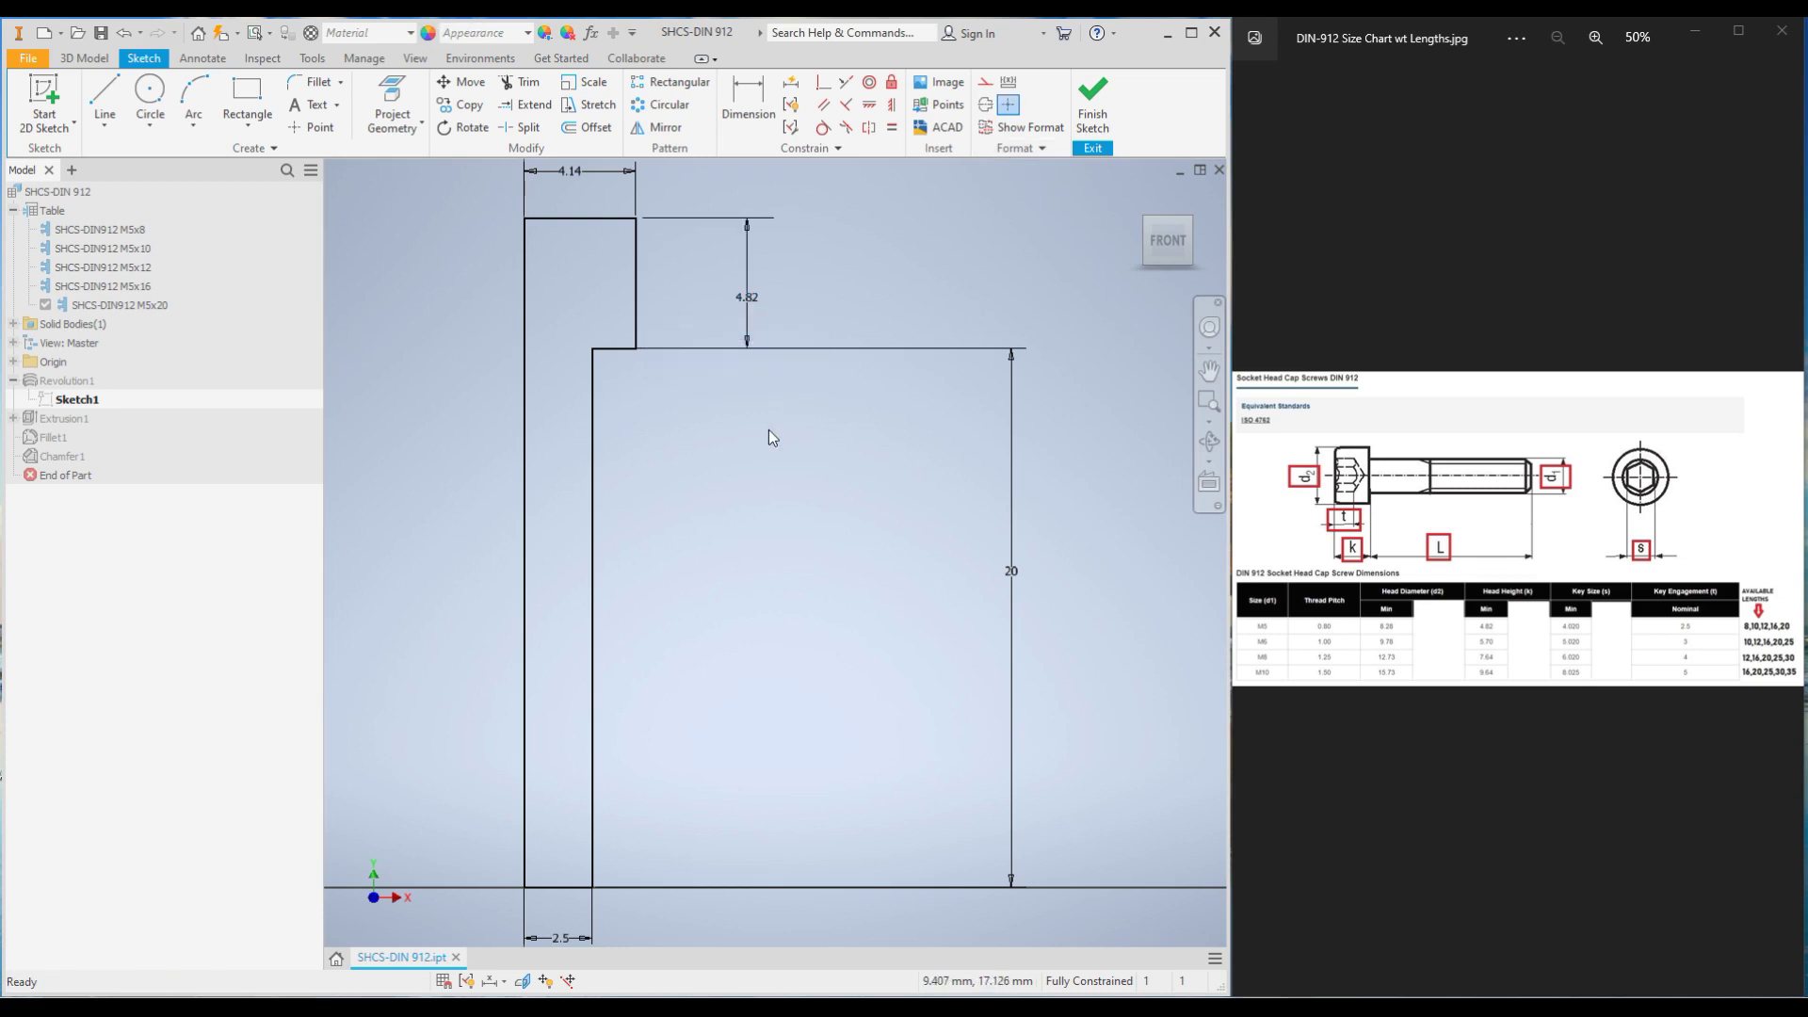
left_click(1094, 105)
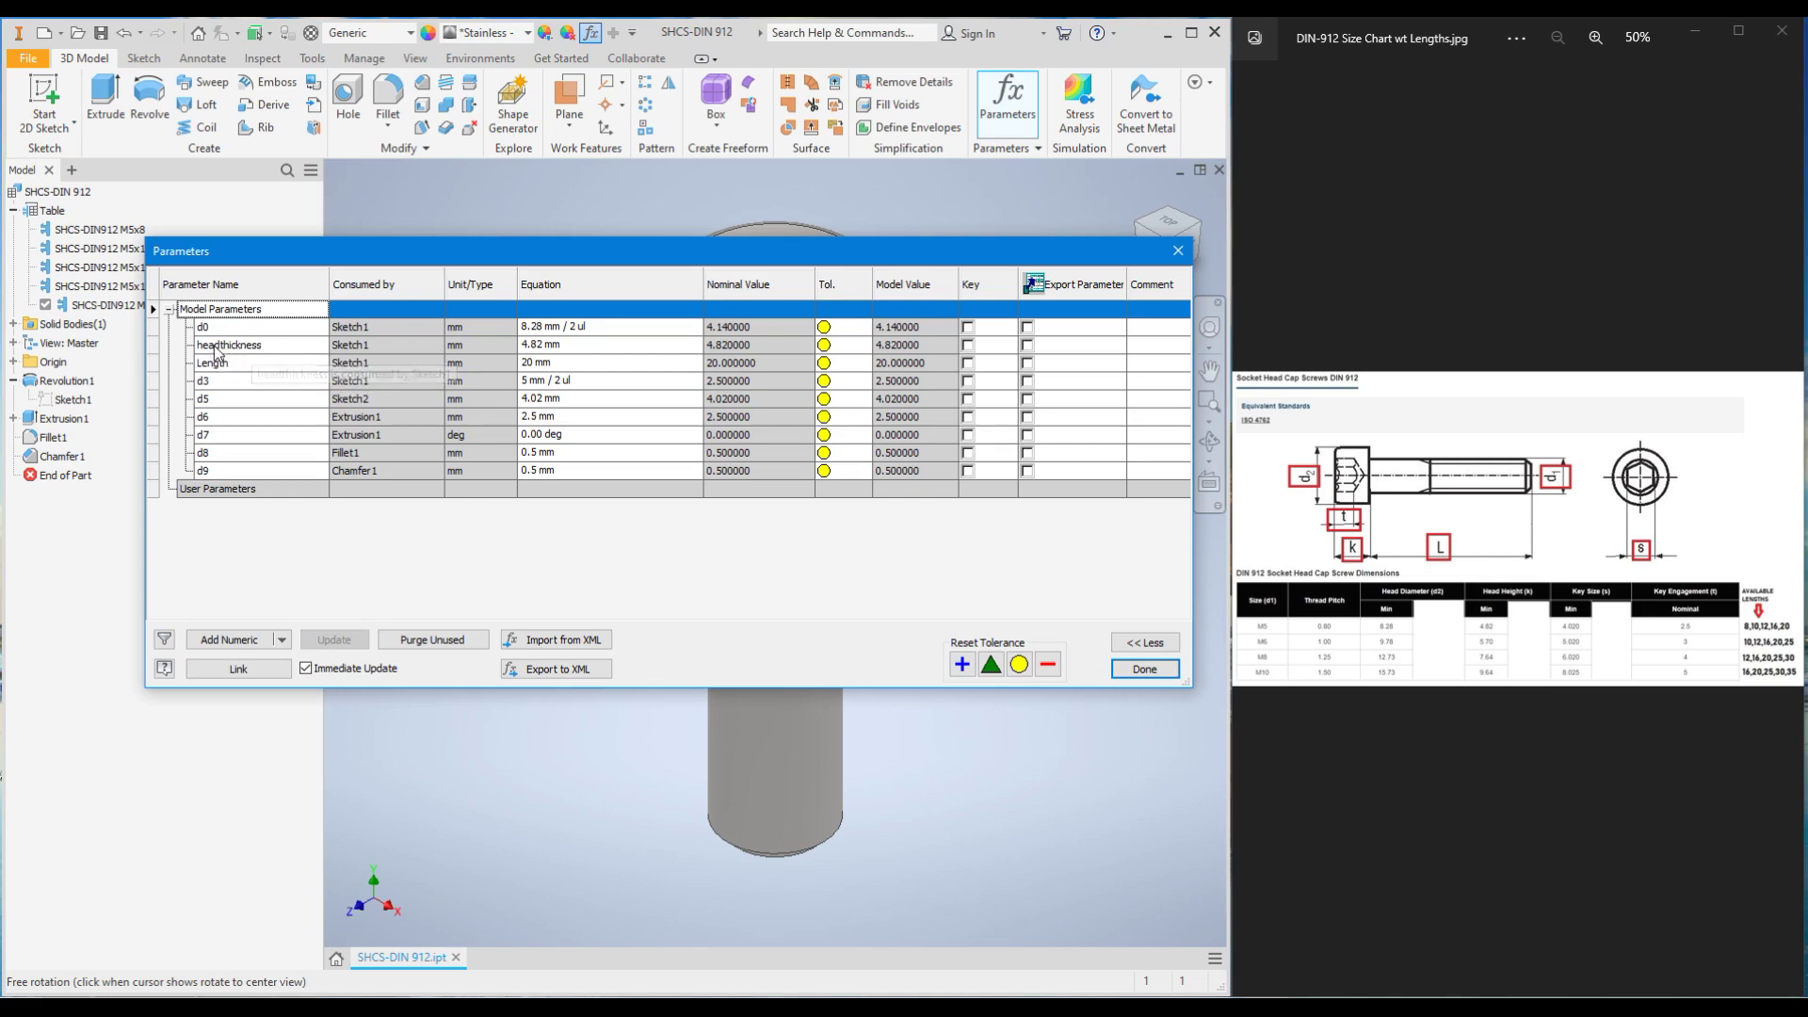
Step: Rename model parameter d3 as Diameter and parameter d5 as Slotsize
left_click_drag(332, 263, 428, 471)
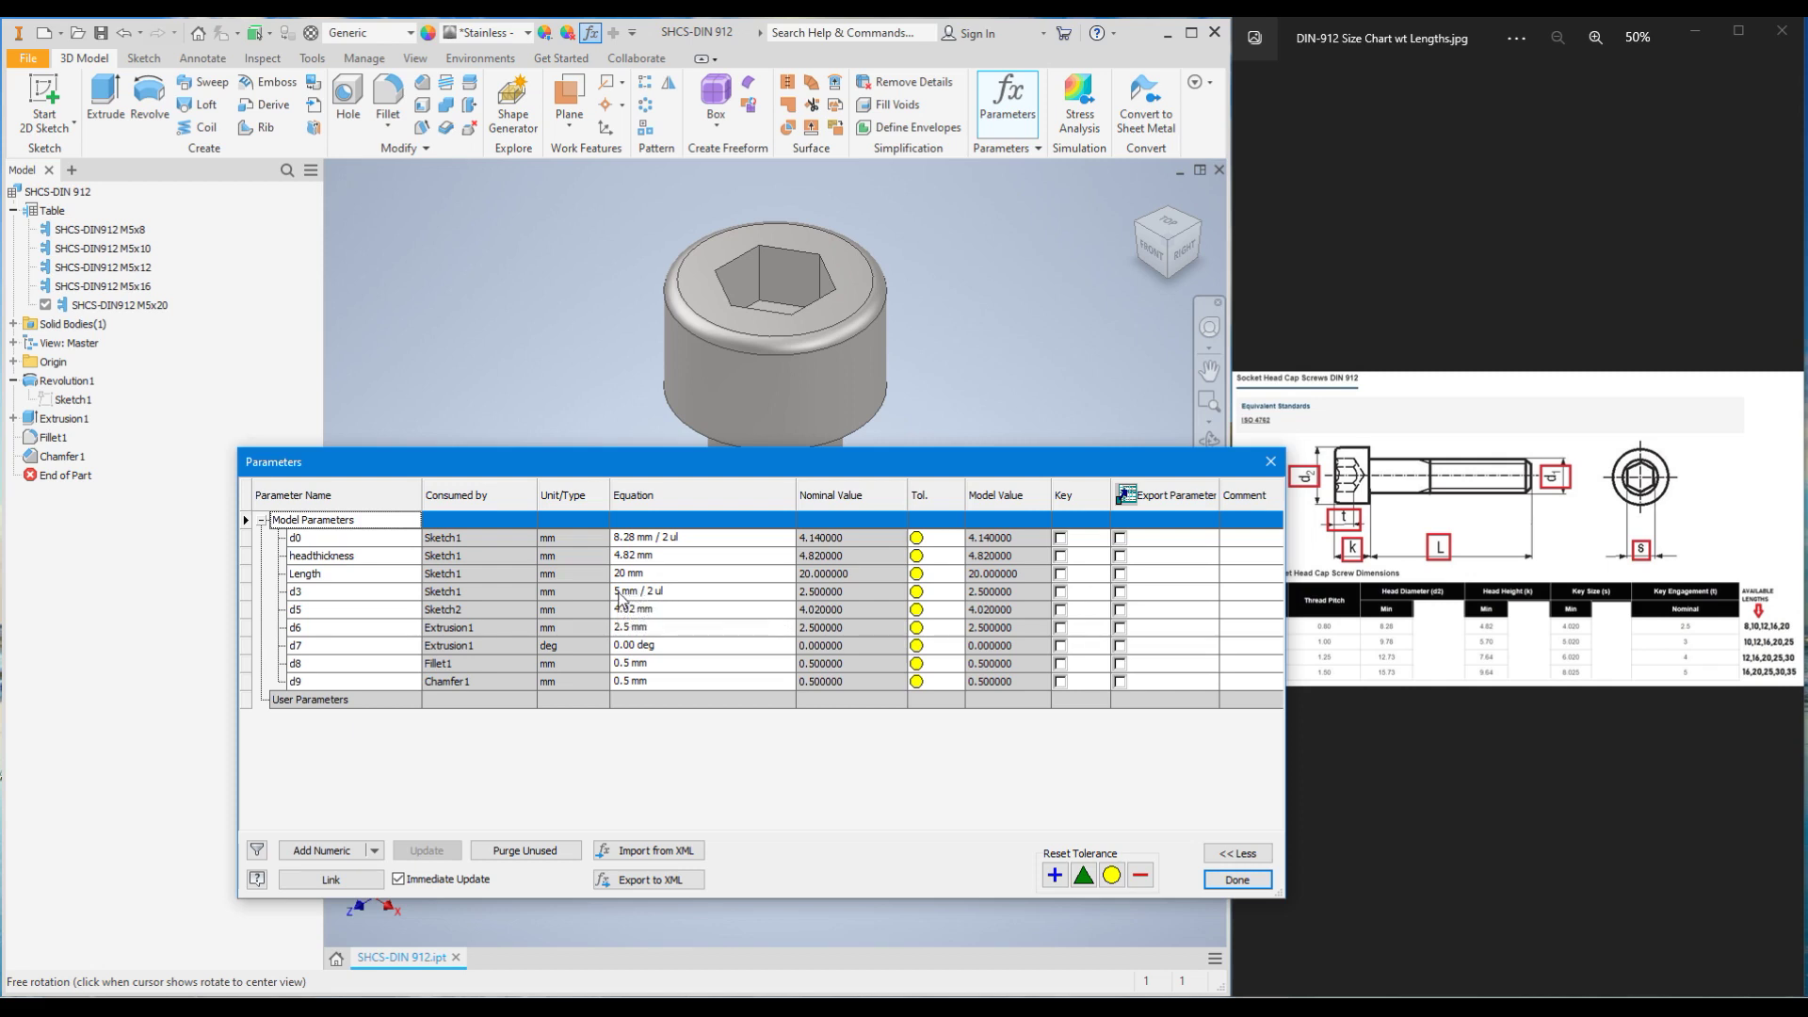
left_click(311, 593)
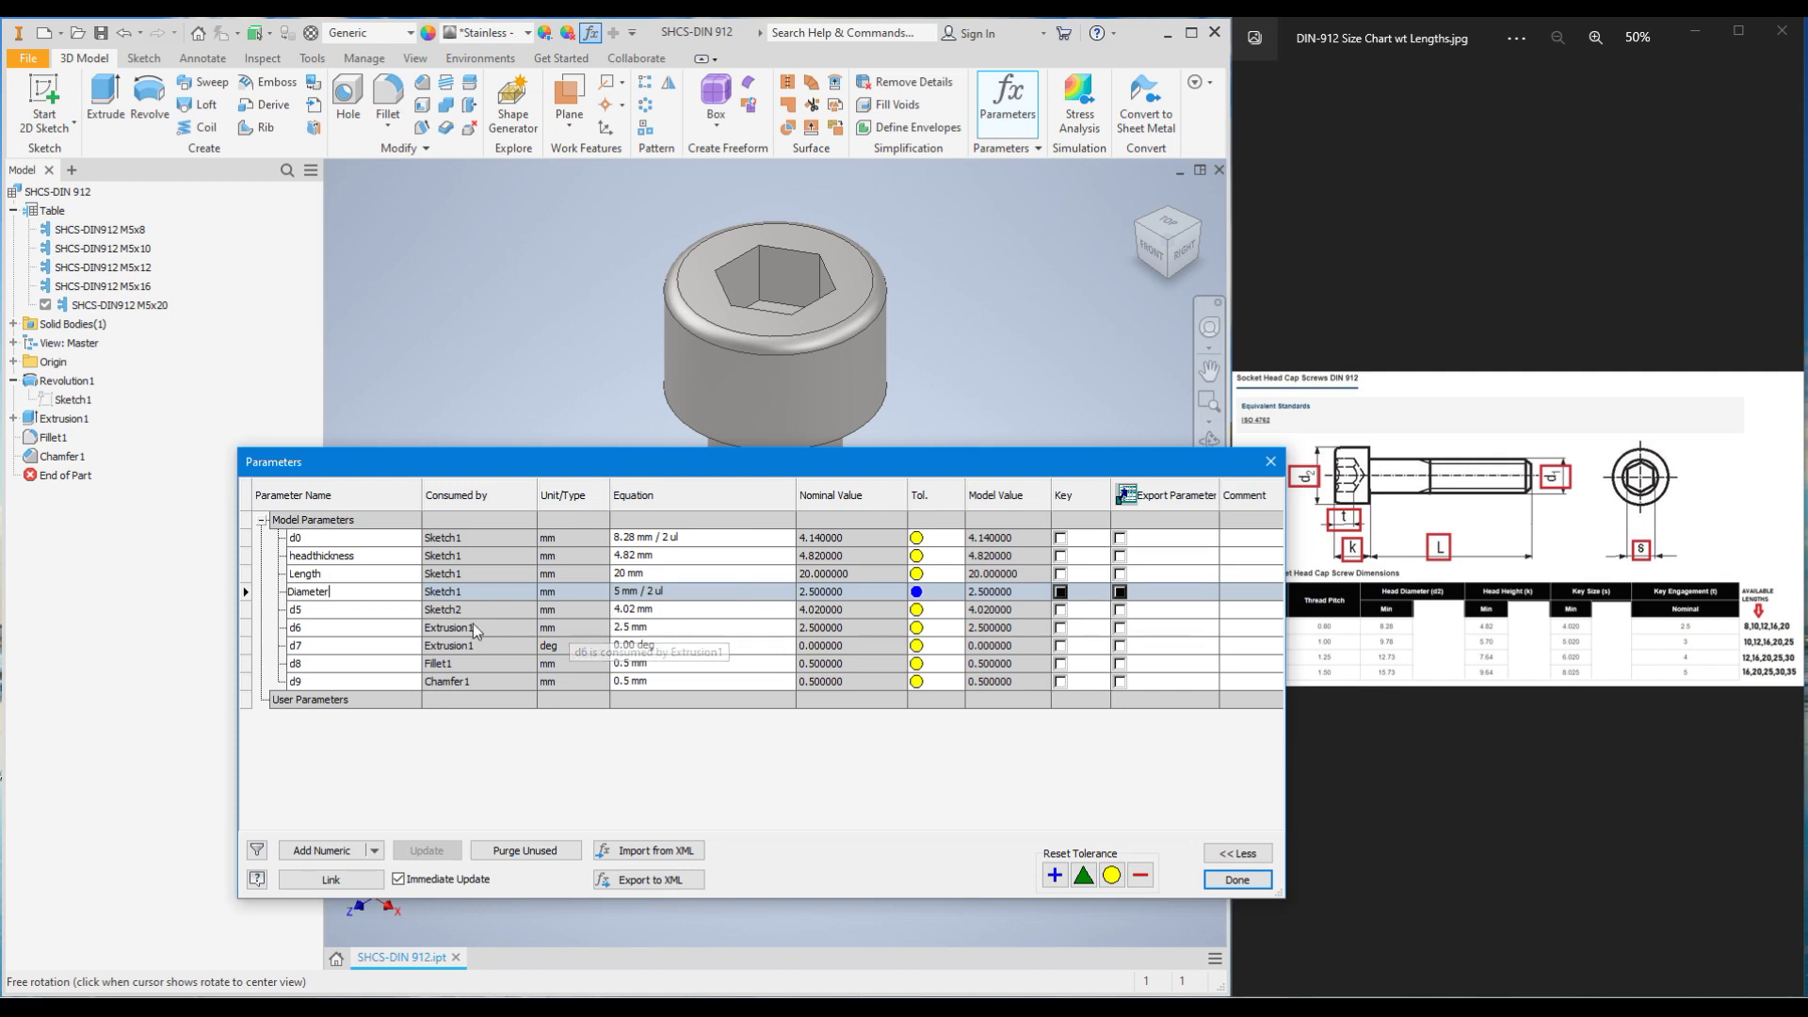
left_click(359, 609)
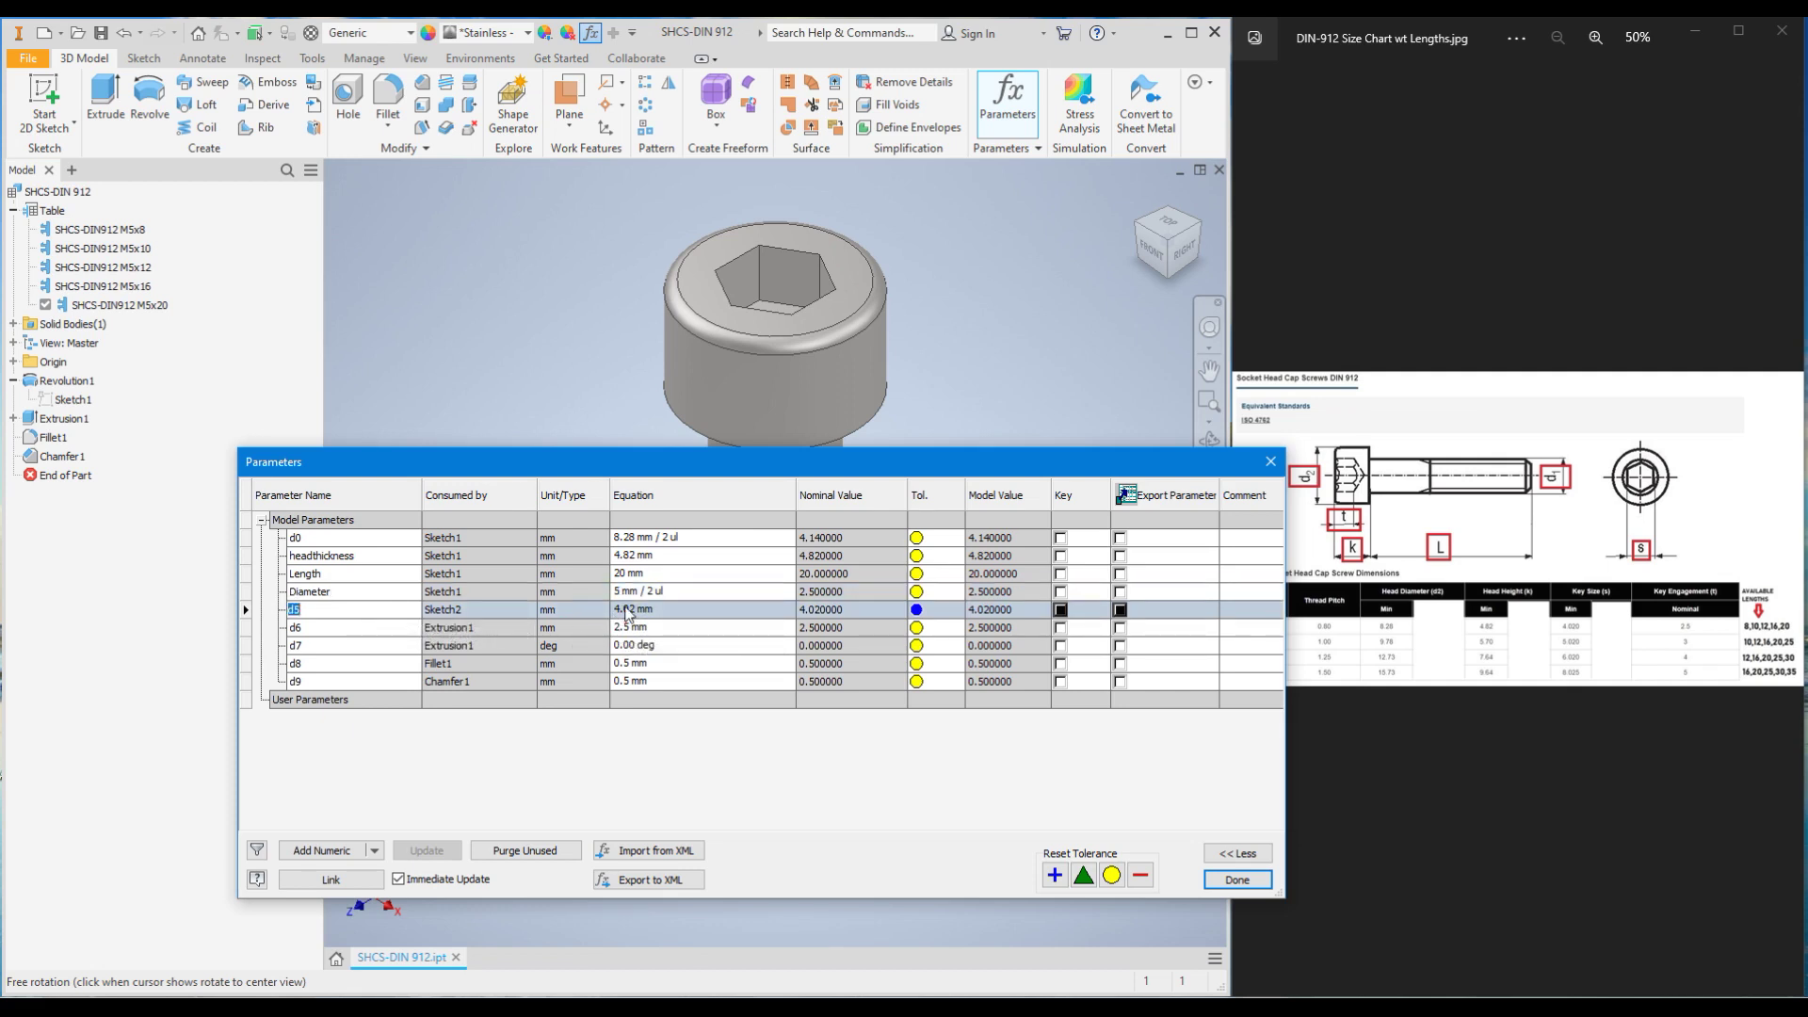
left_click_drag(885, 457, 745, 377)
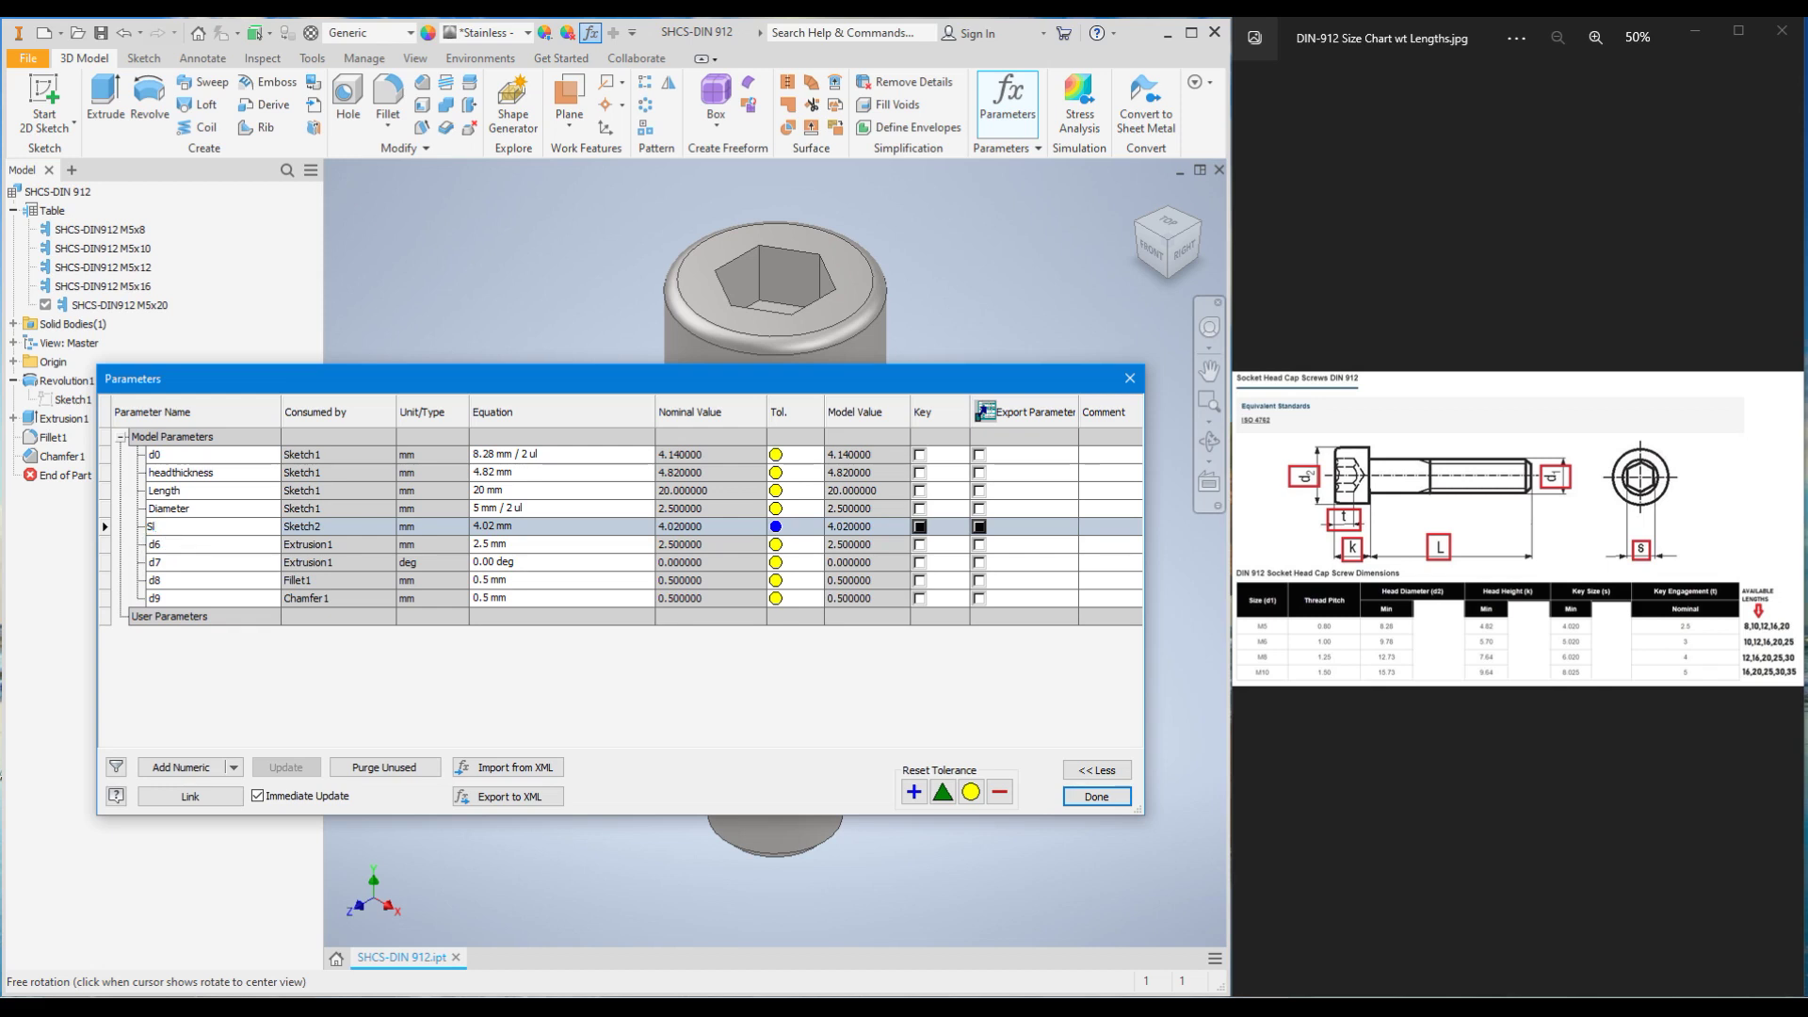
type("t")
Step: Rename model parameter d6 as Slotdepth and parameter d0 as Headdiameter
left_click(173, 545)
type("Slo")
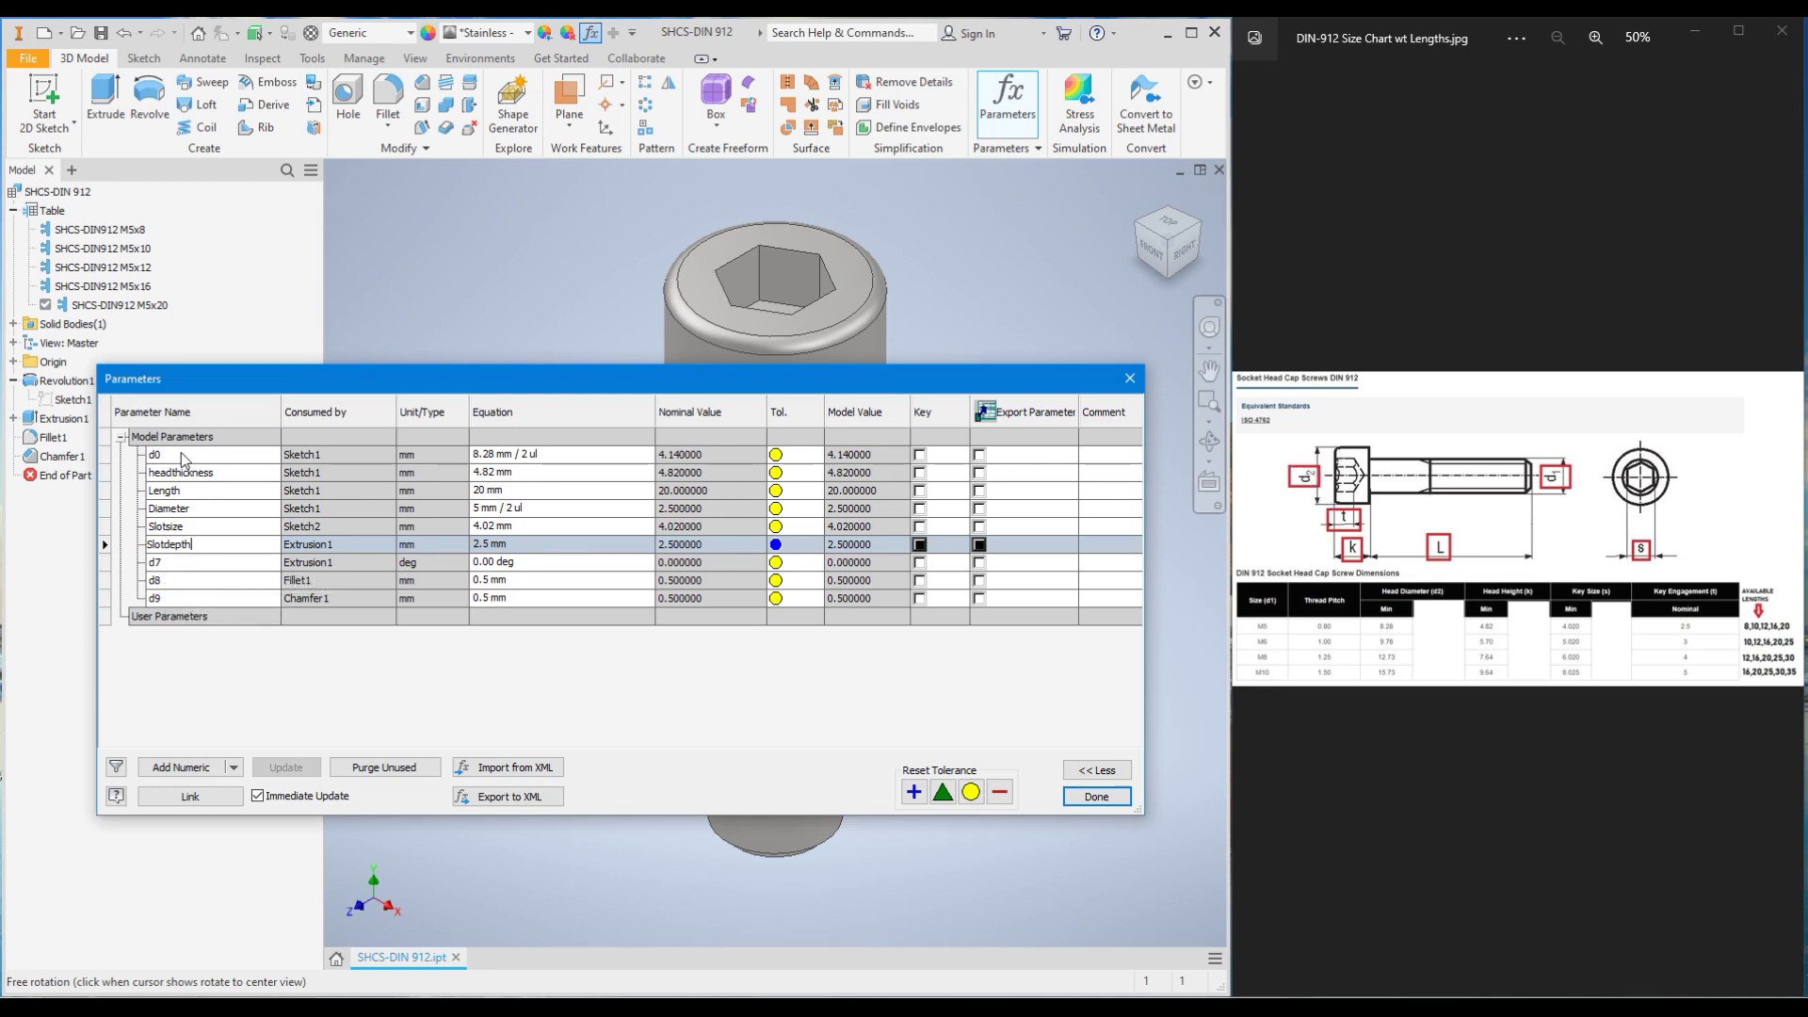
left_click(180, 454)
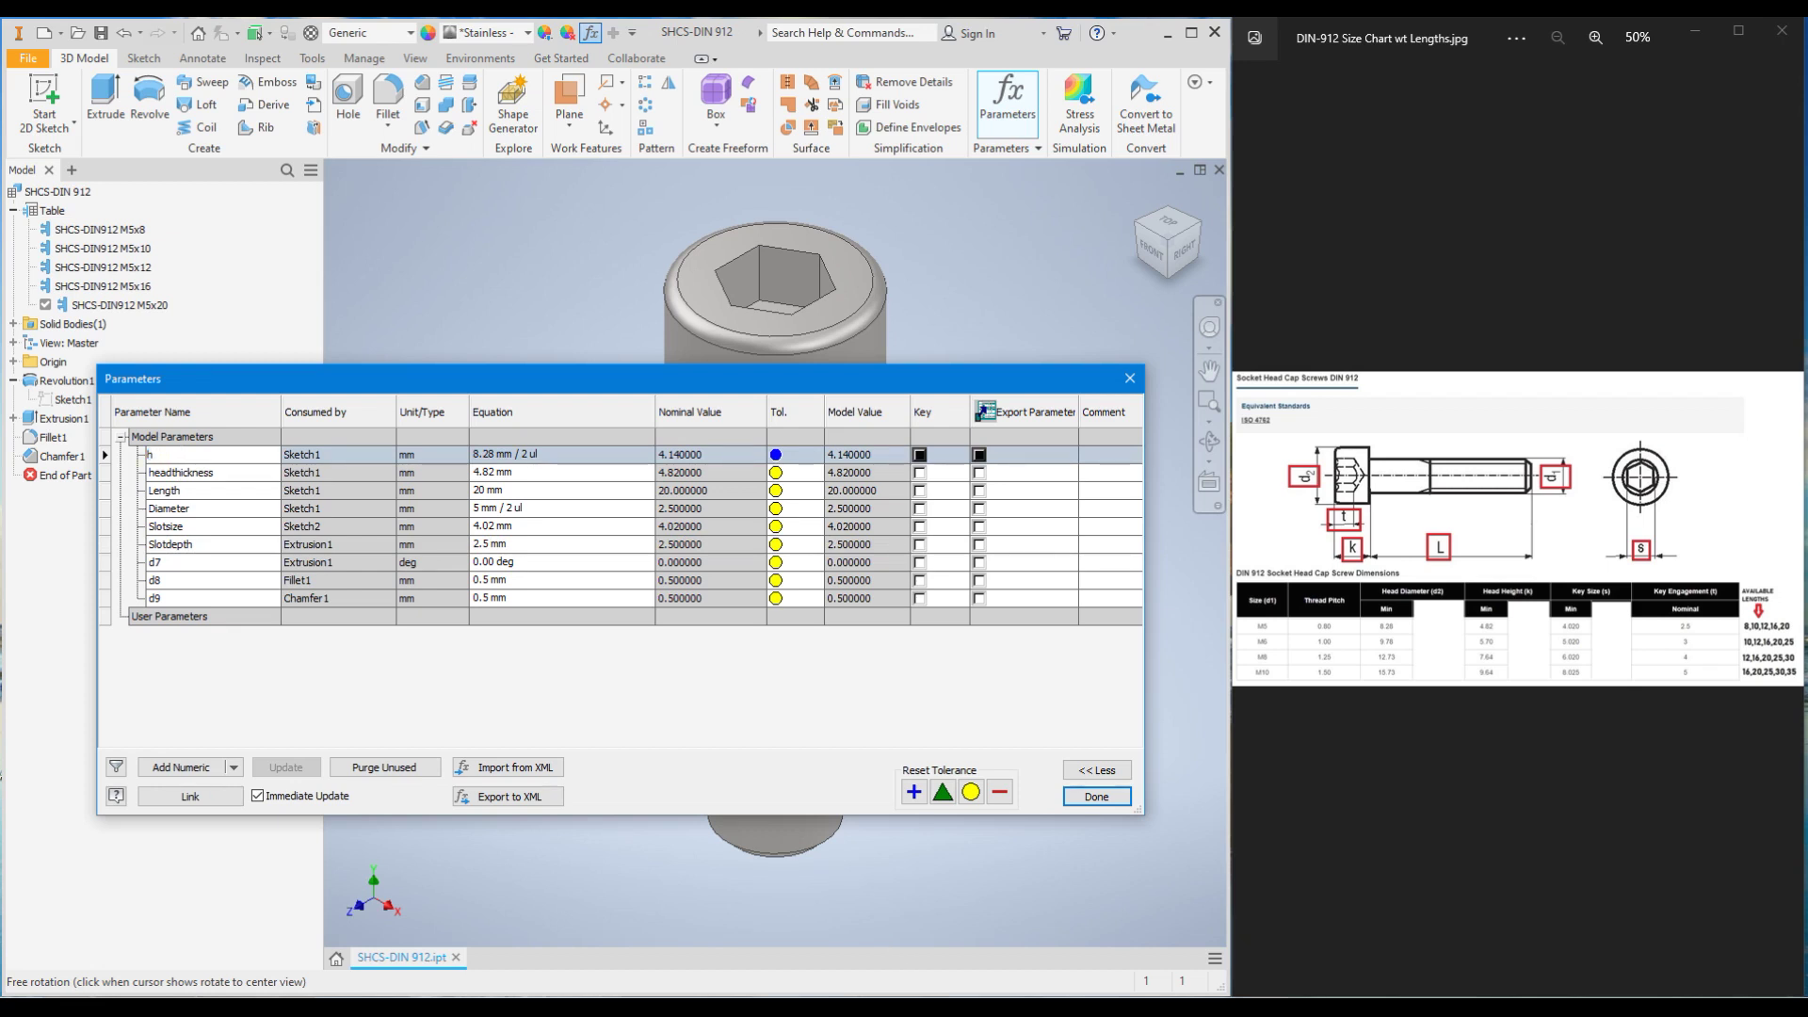
type("Headdiameter")
Step: Capitalize the headthickness parameter's name as Headthickness and finish editing the parameters
left_click(158, 475)
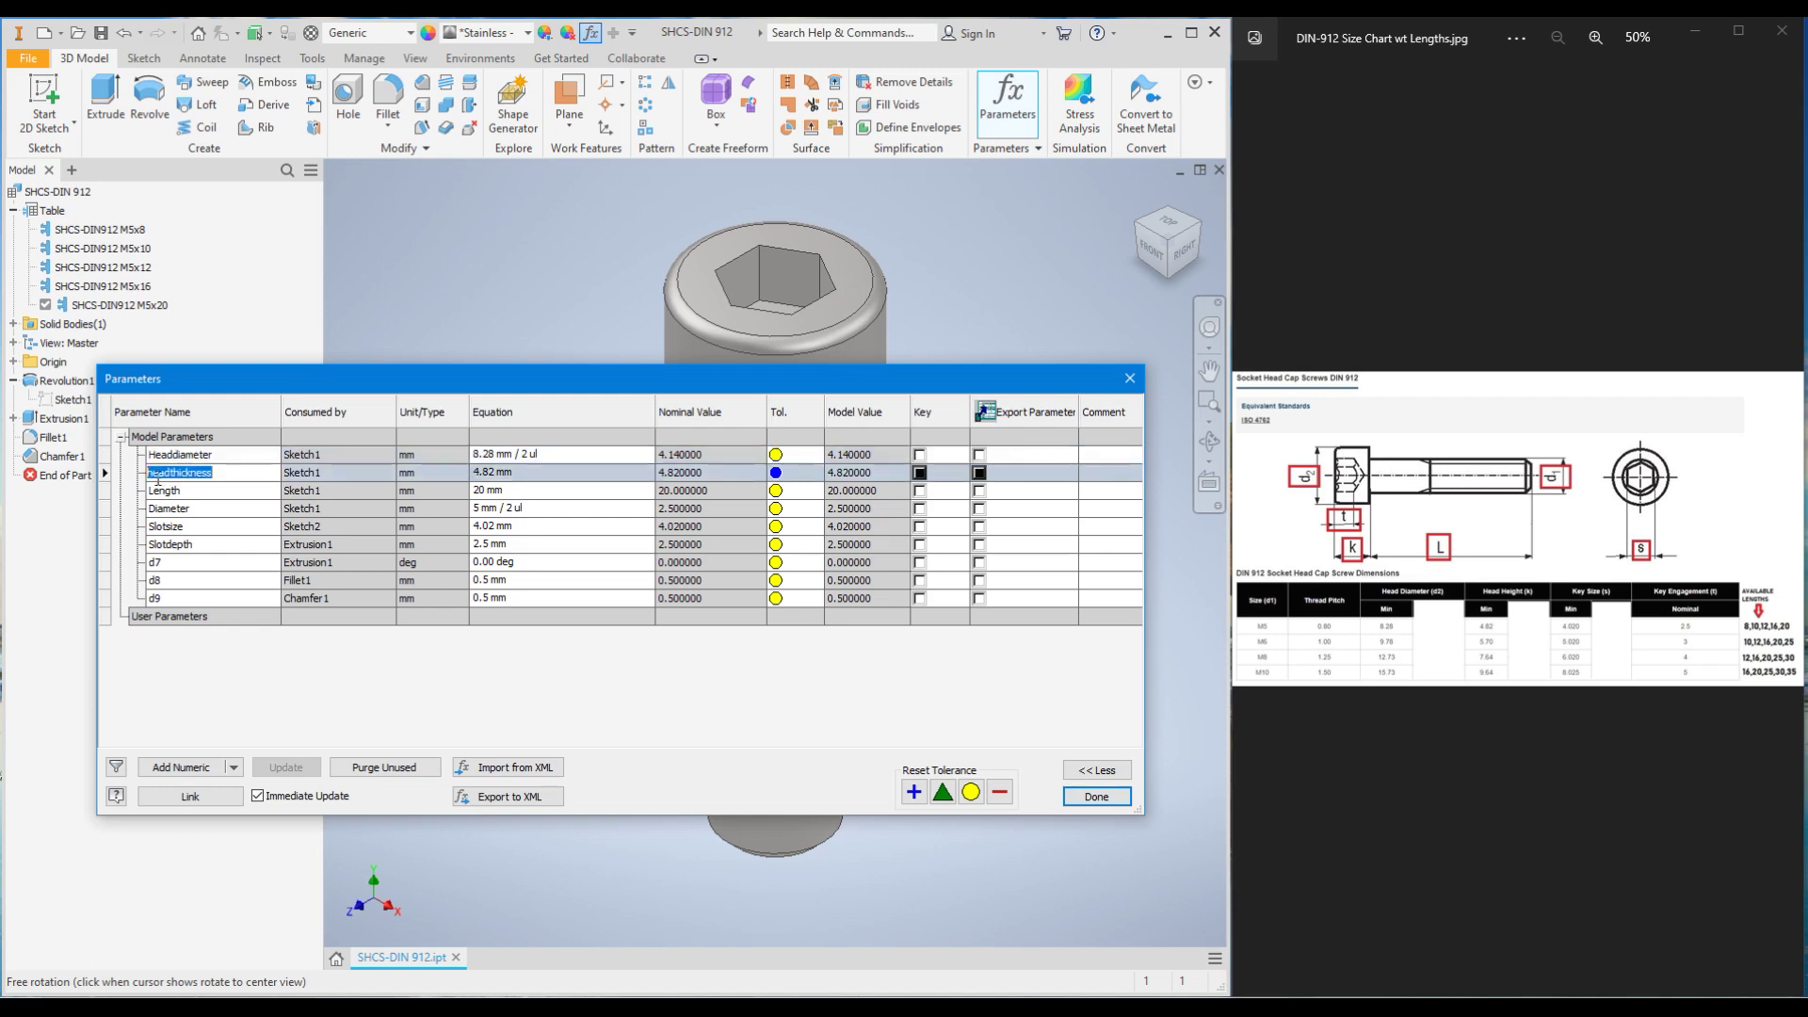
left_click(151, 473)
key("Delete")
type("H")
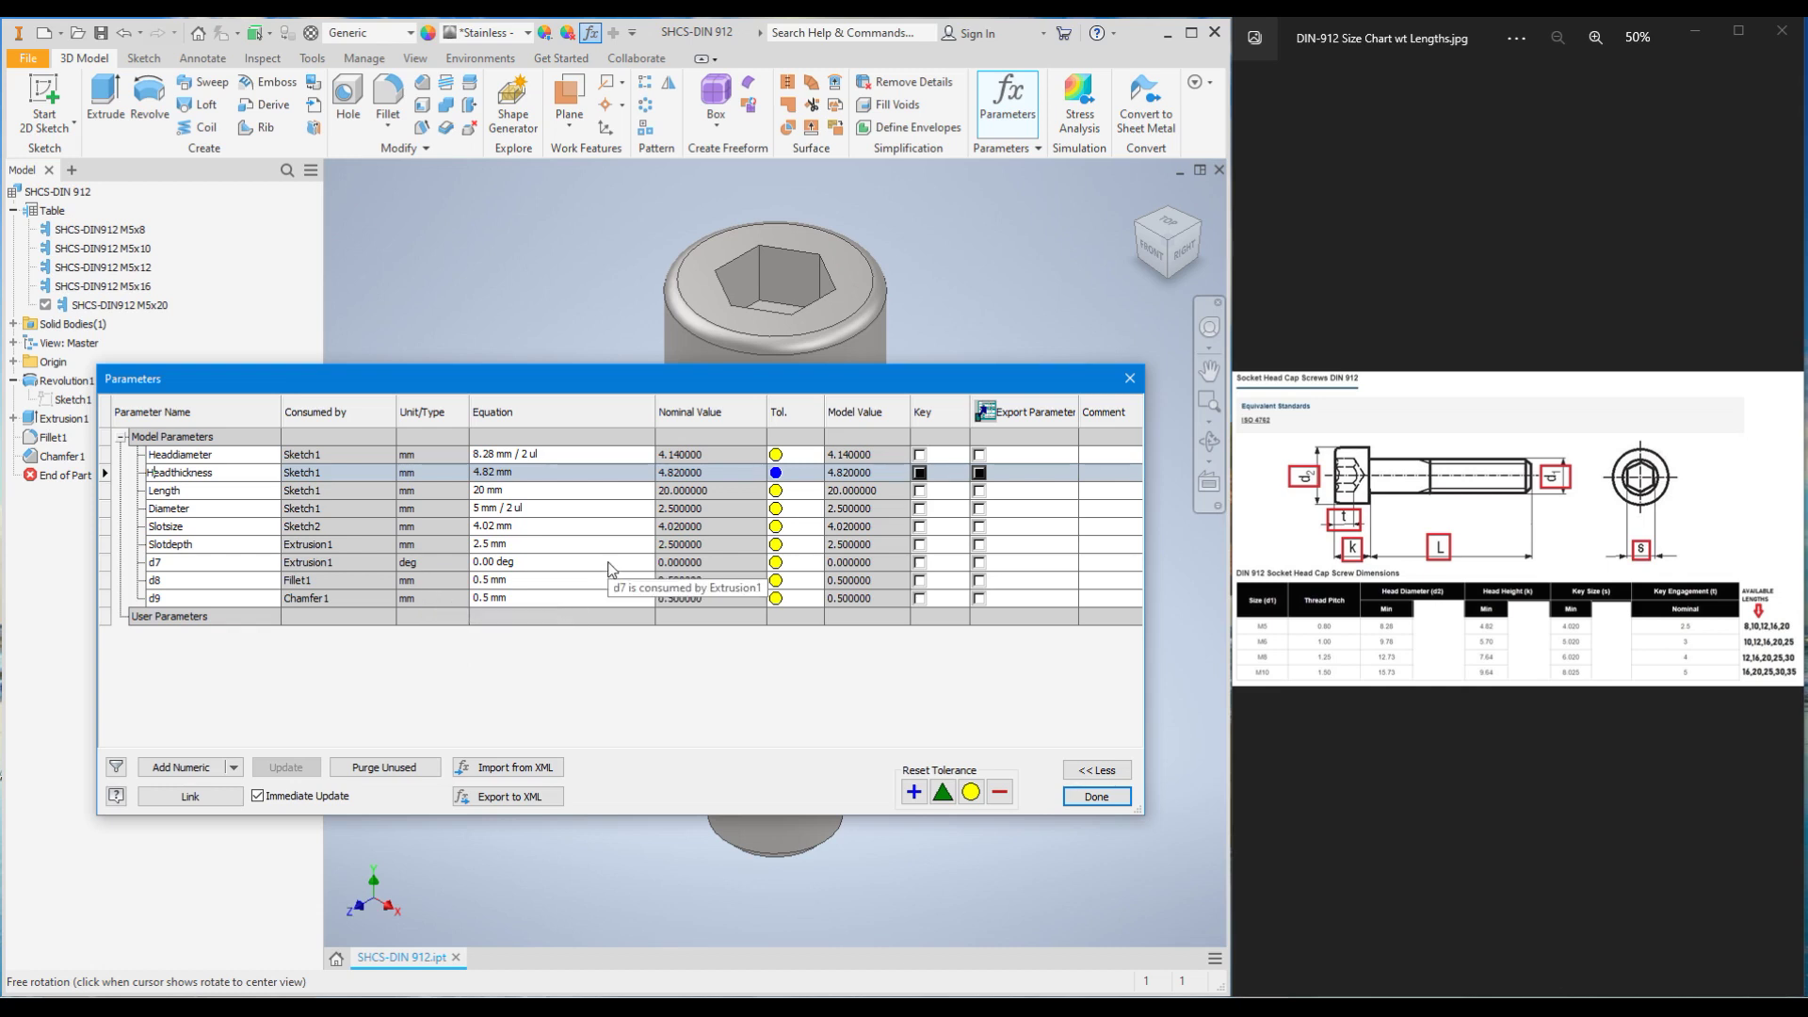
left_click(1095, 796)
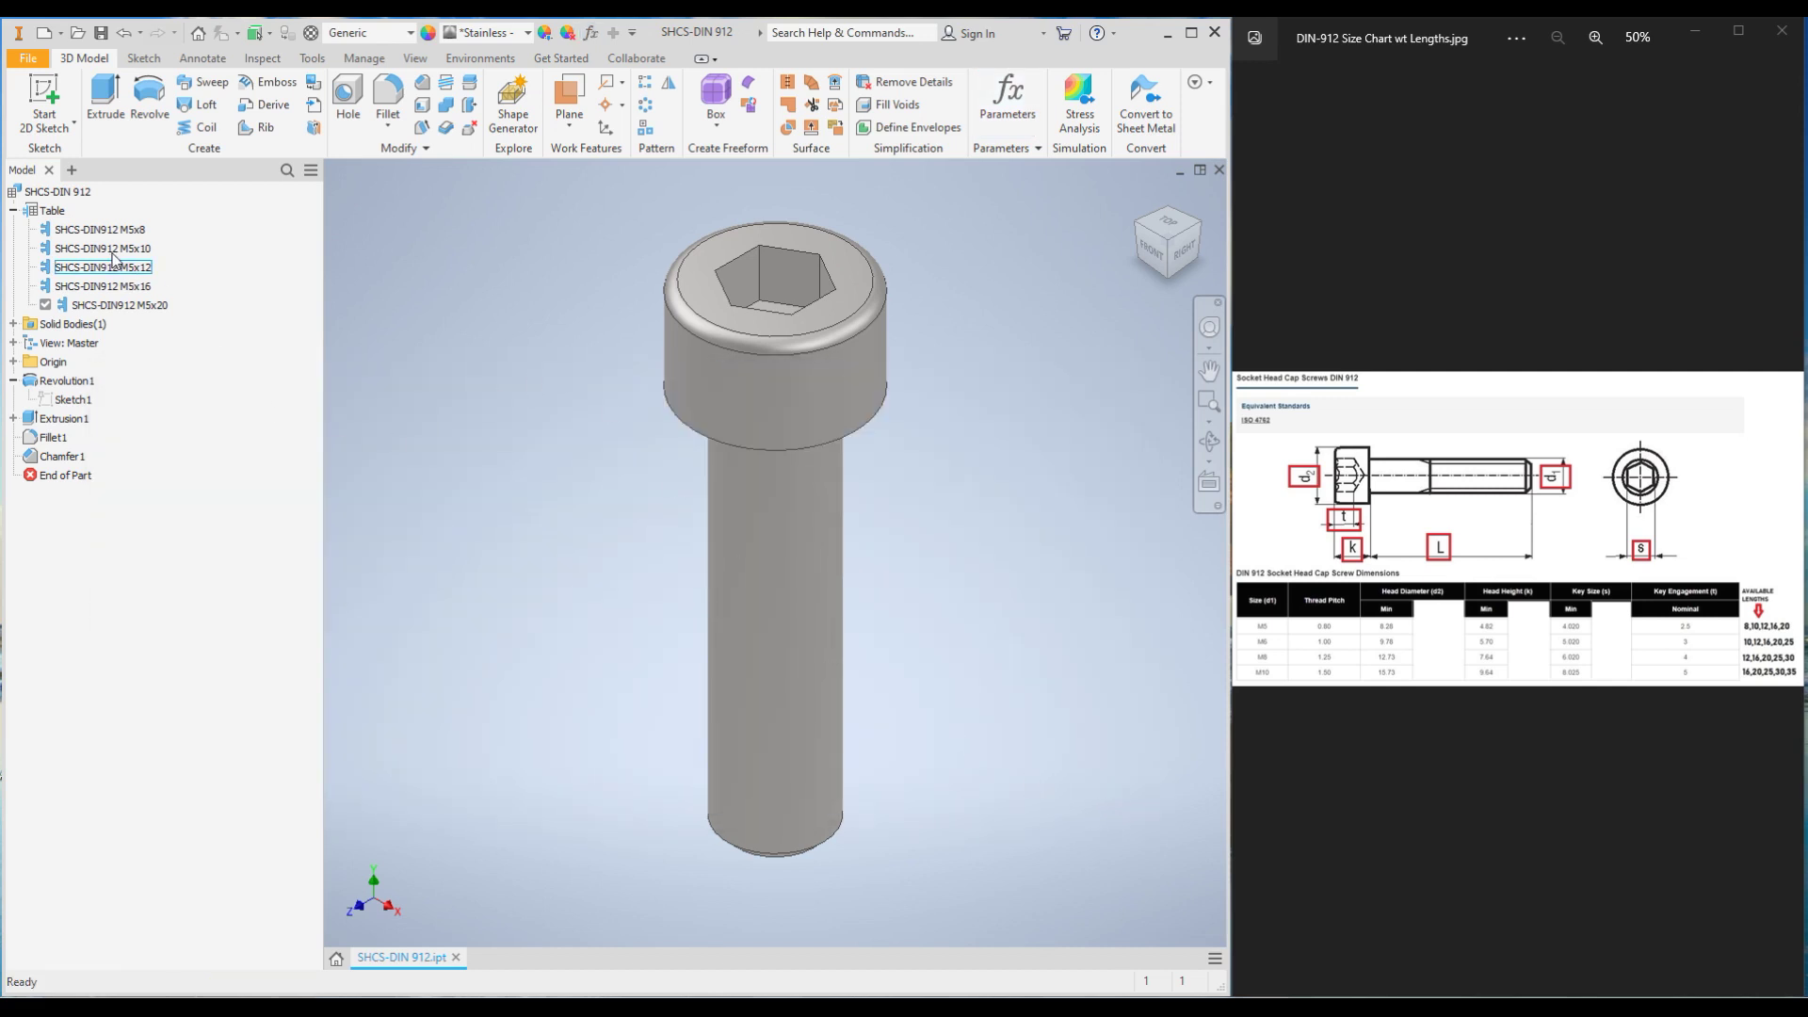
Step: Edit the iPart table to add the Diameter, Headdiameter and Headthickness parameters of Revolution1 as columns
right_click(52, 213)
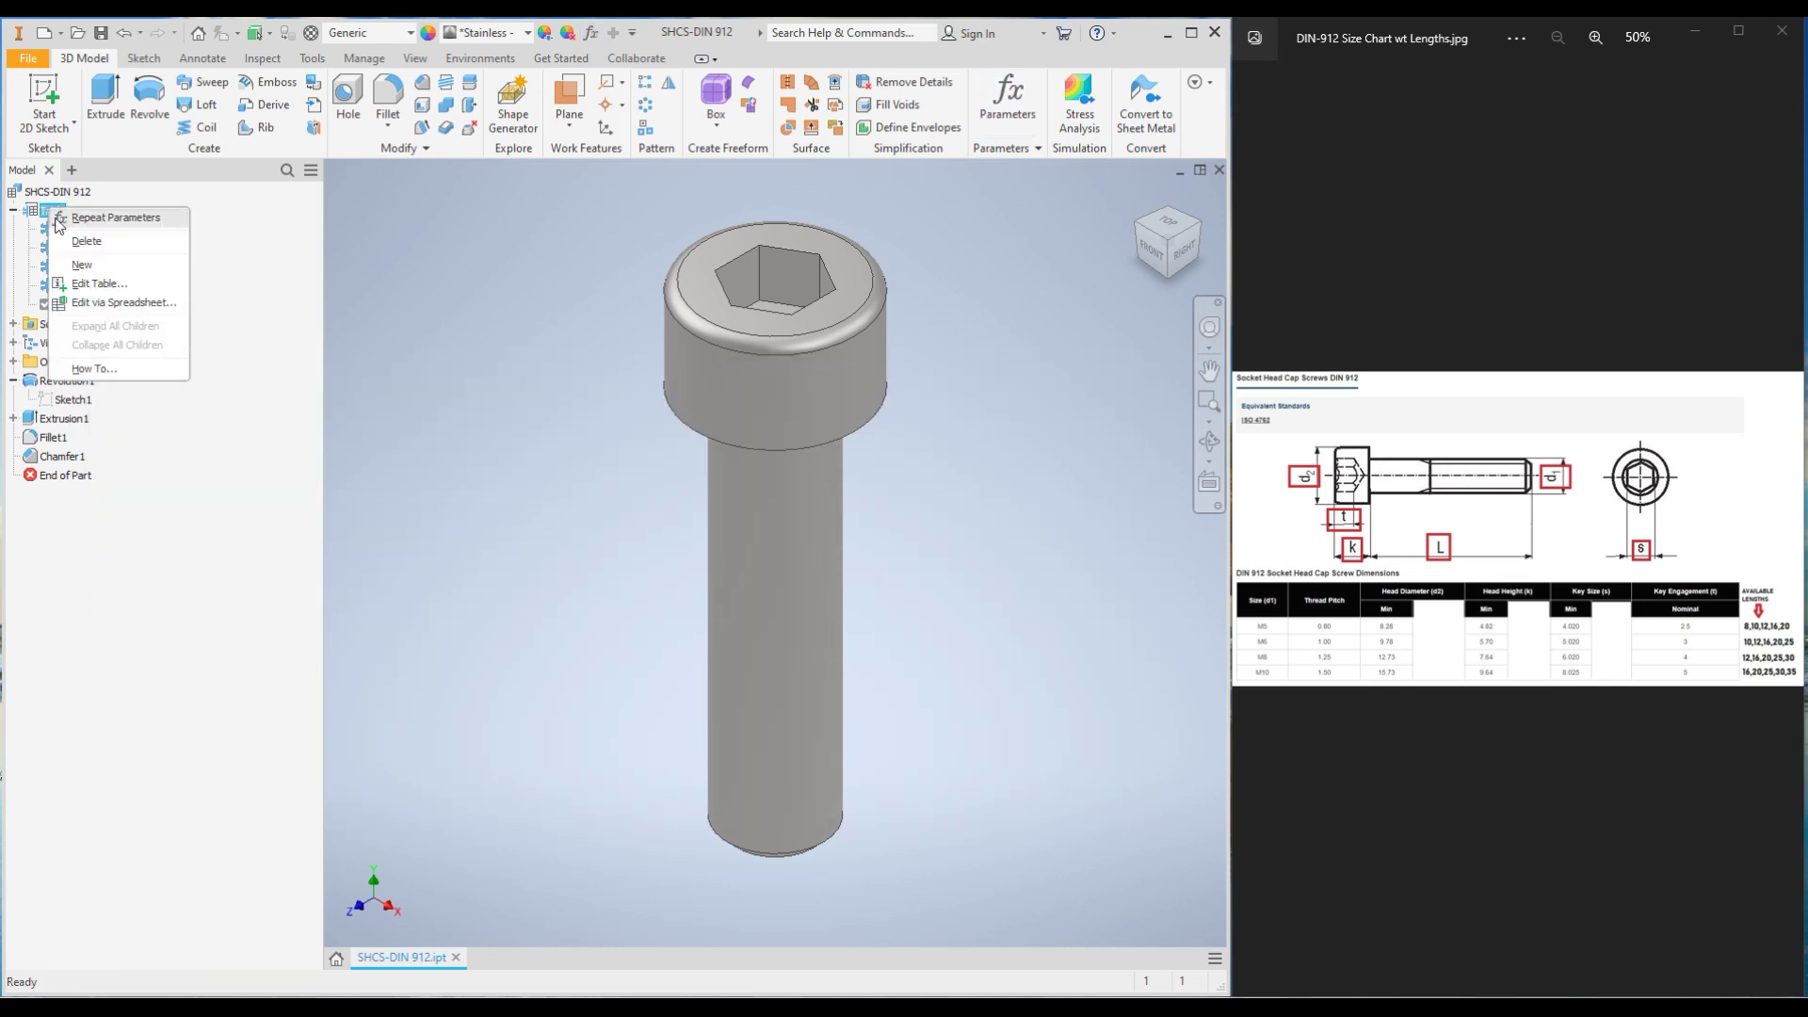
left_click(94, 282)
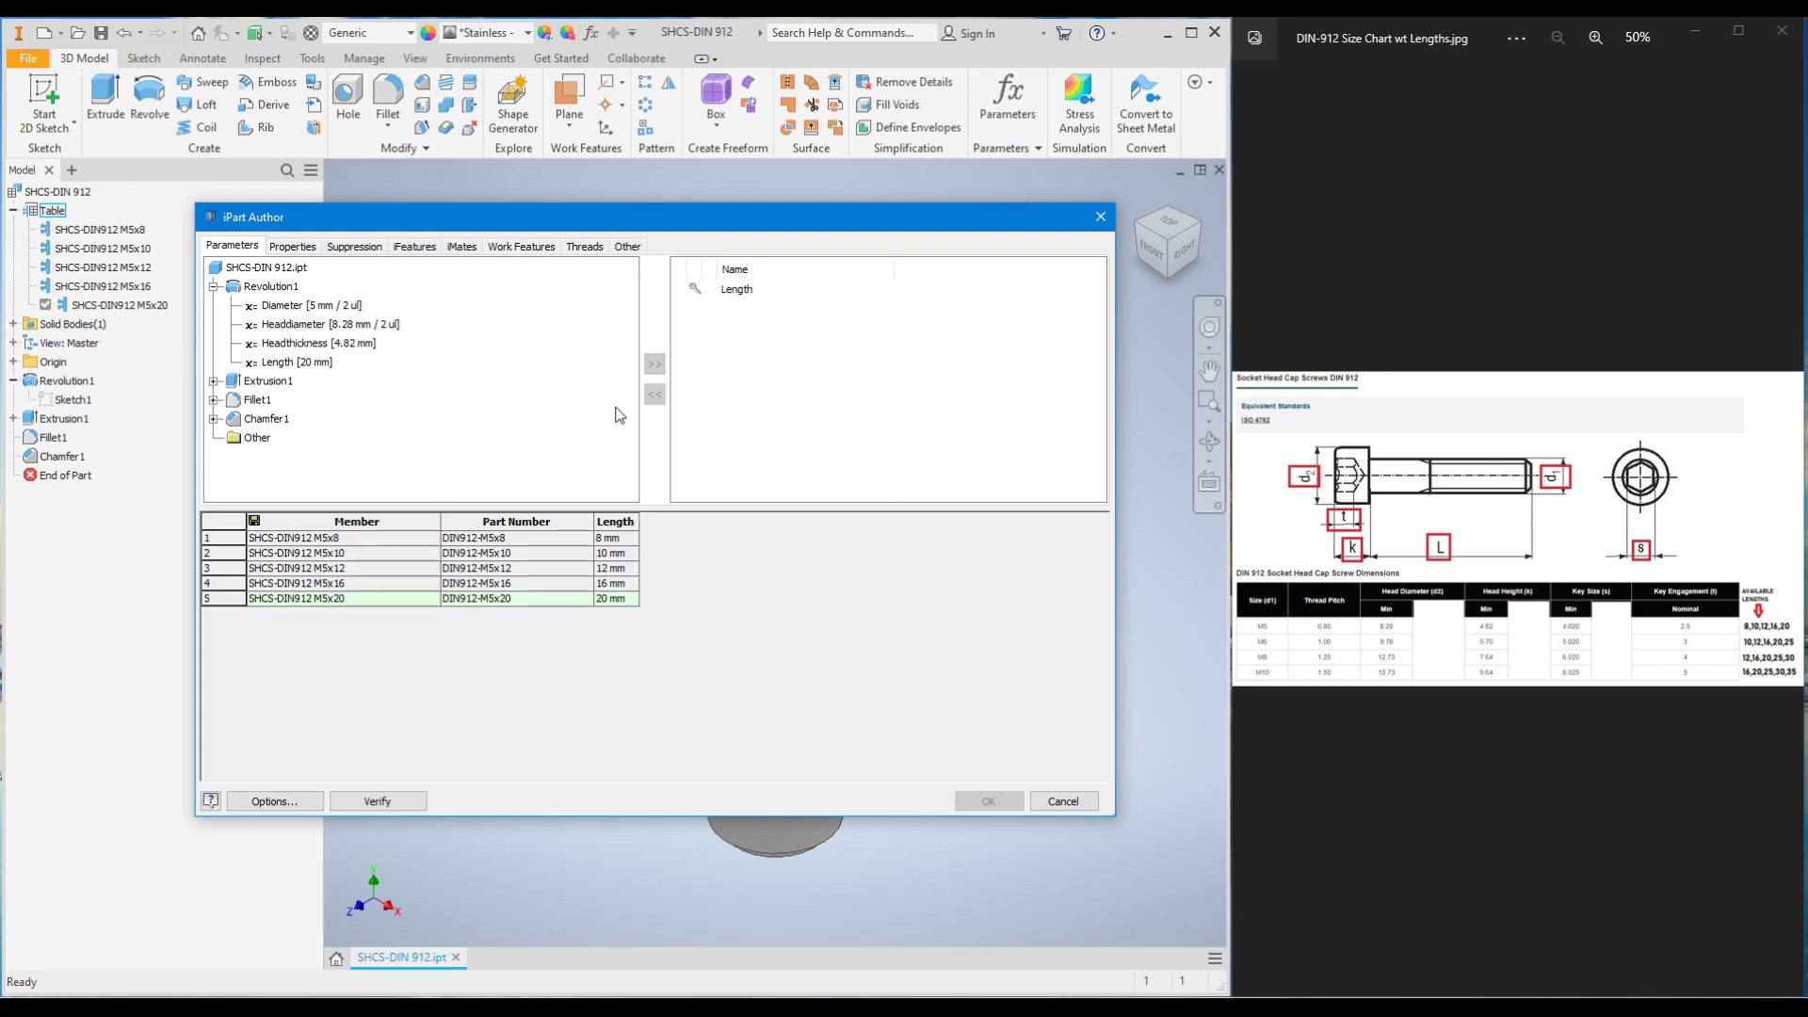
left_click(285, 305)
left_click(655, 365)
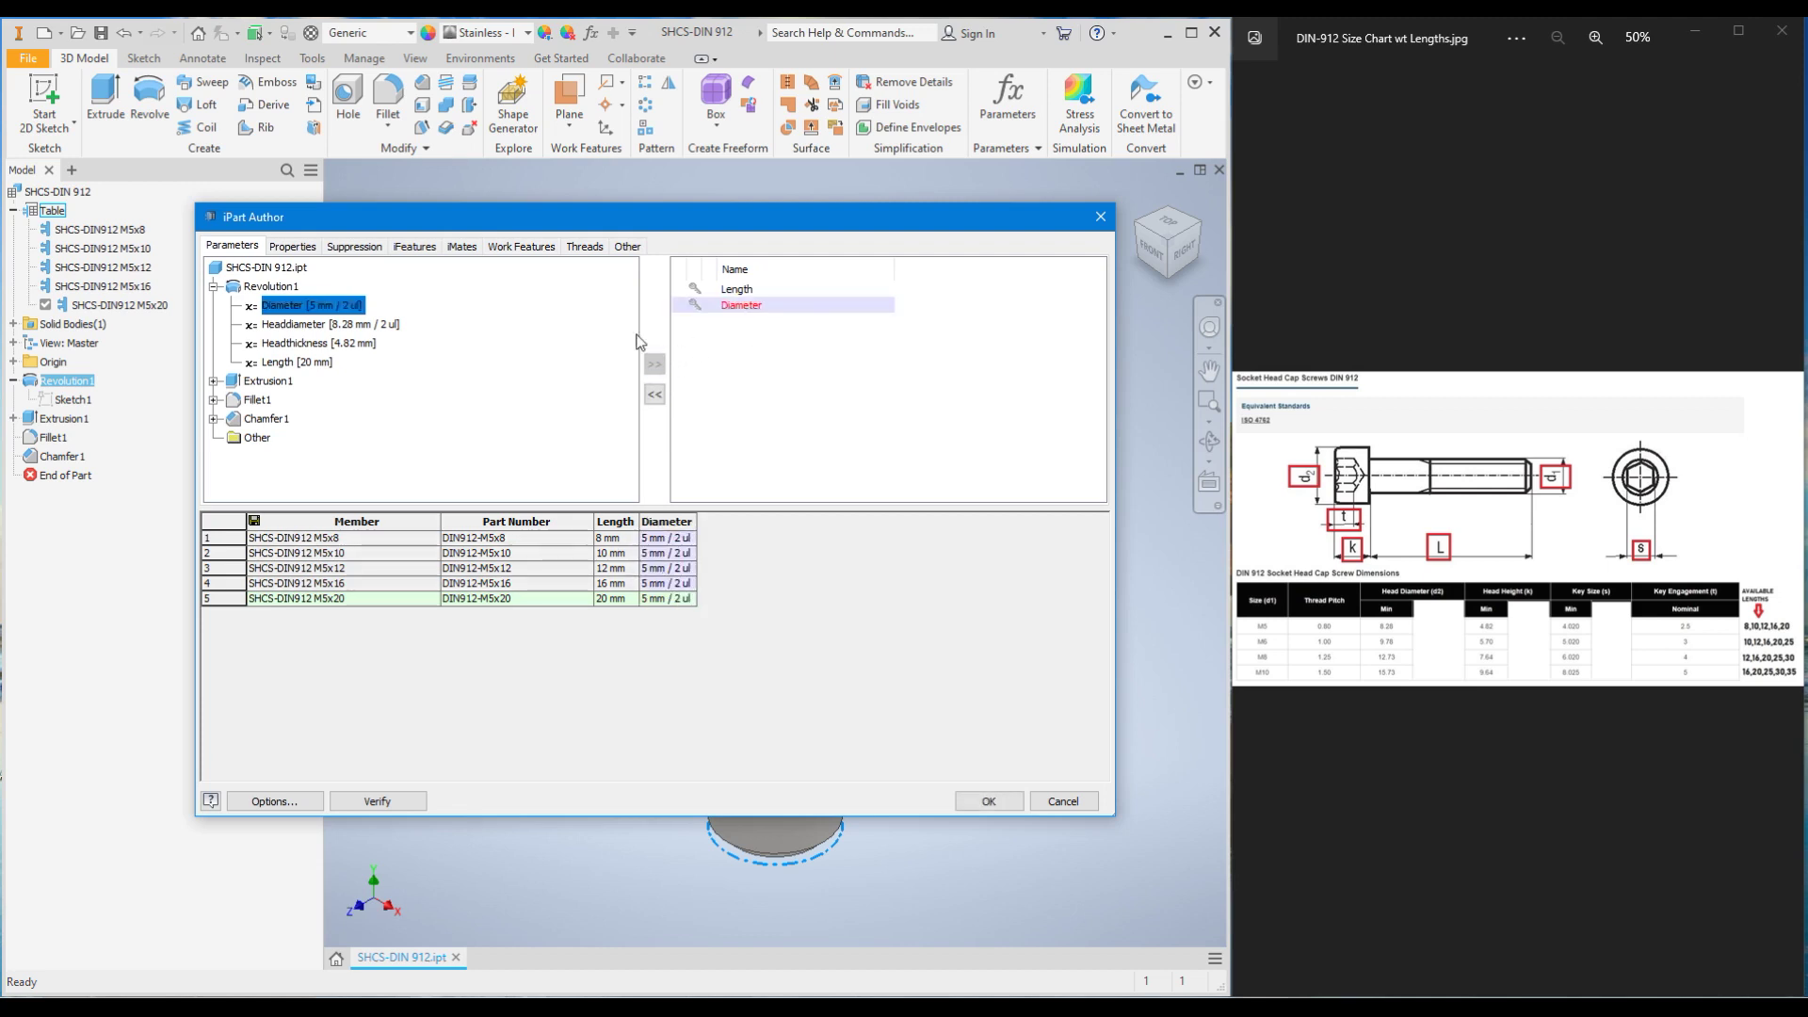
left_click(279, 325)
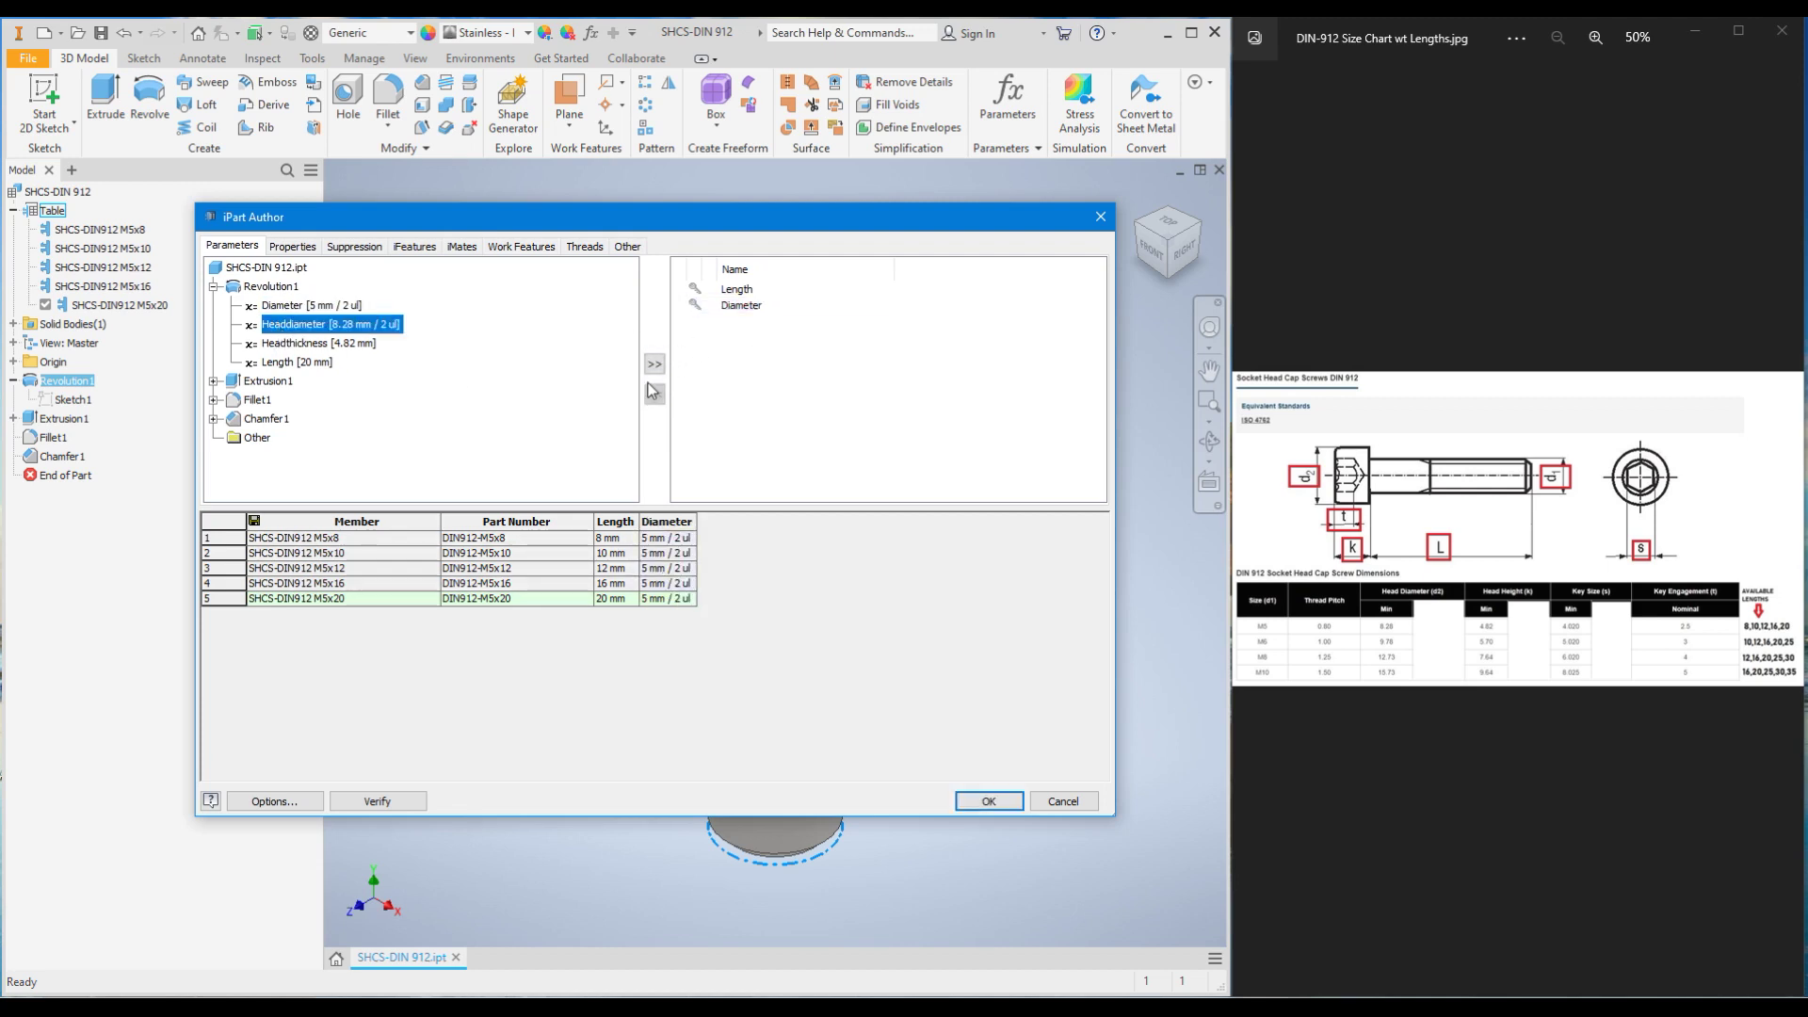
left_click(654, 365)
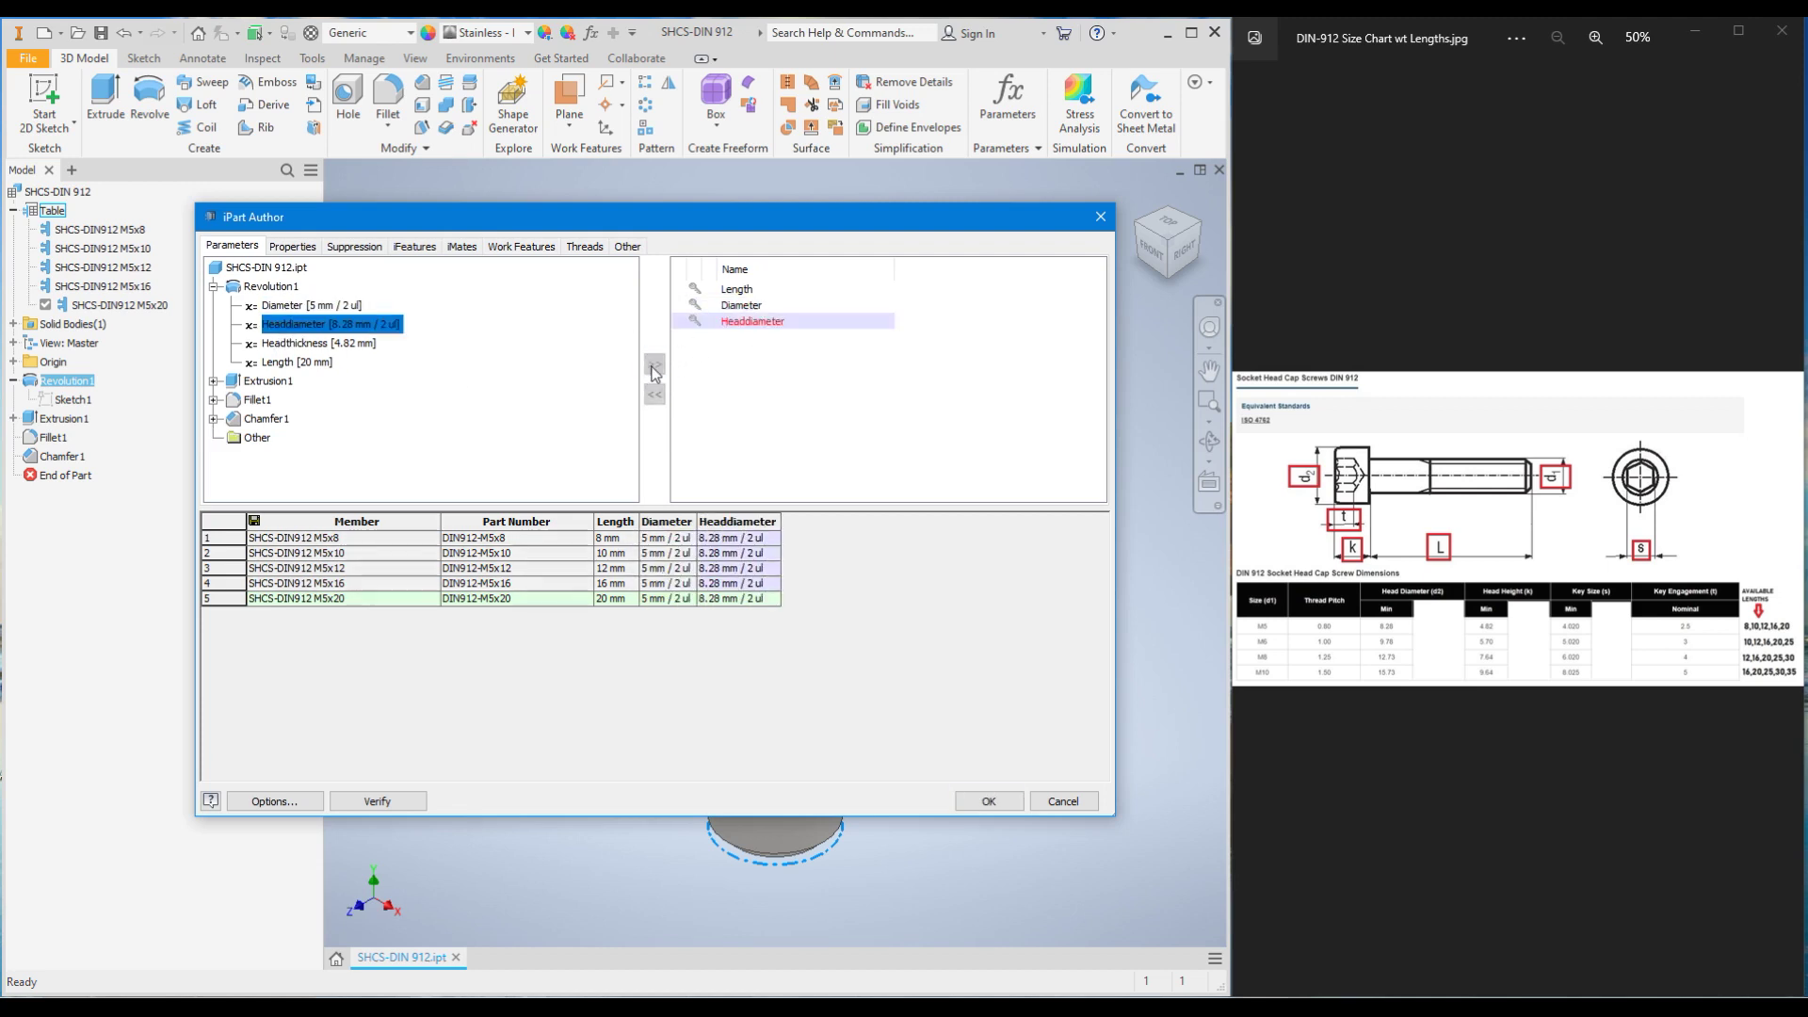
left_click(299, 343)
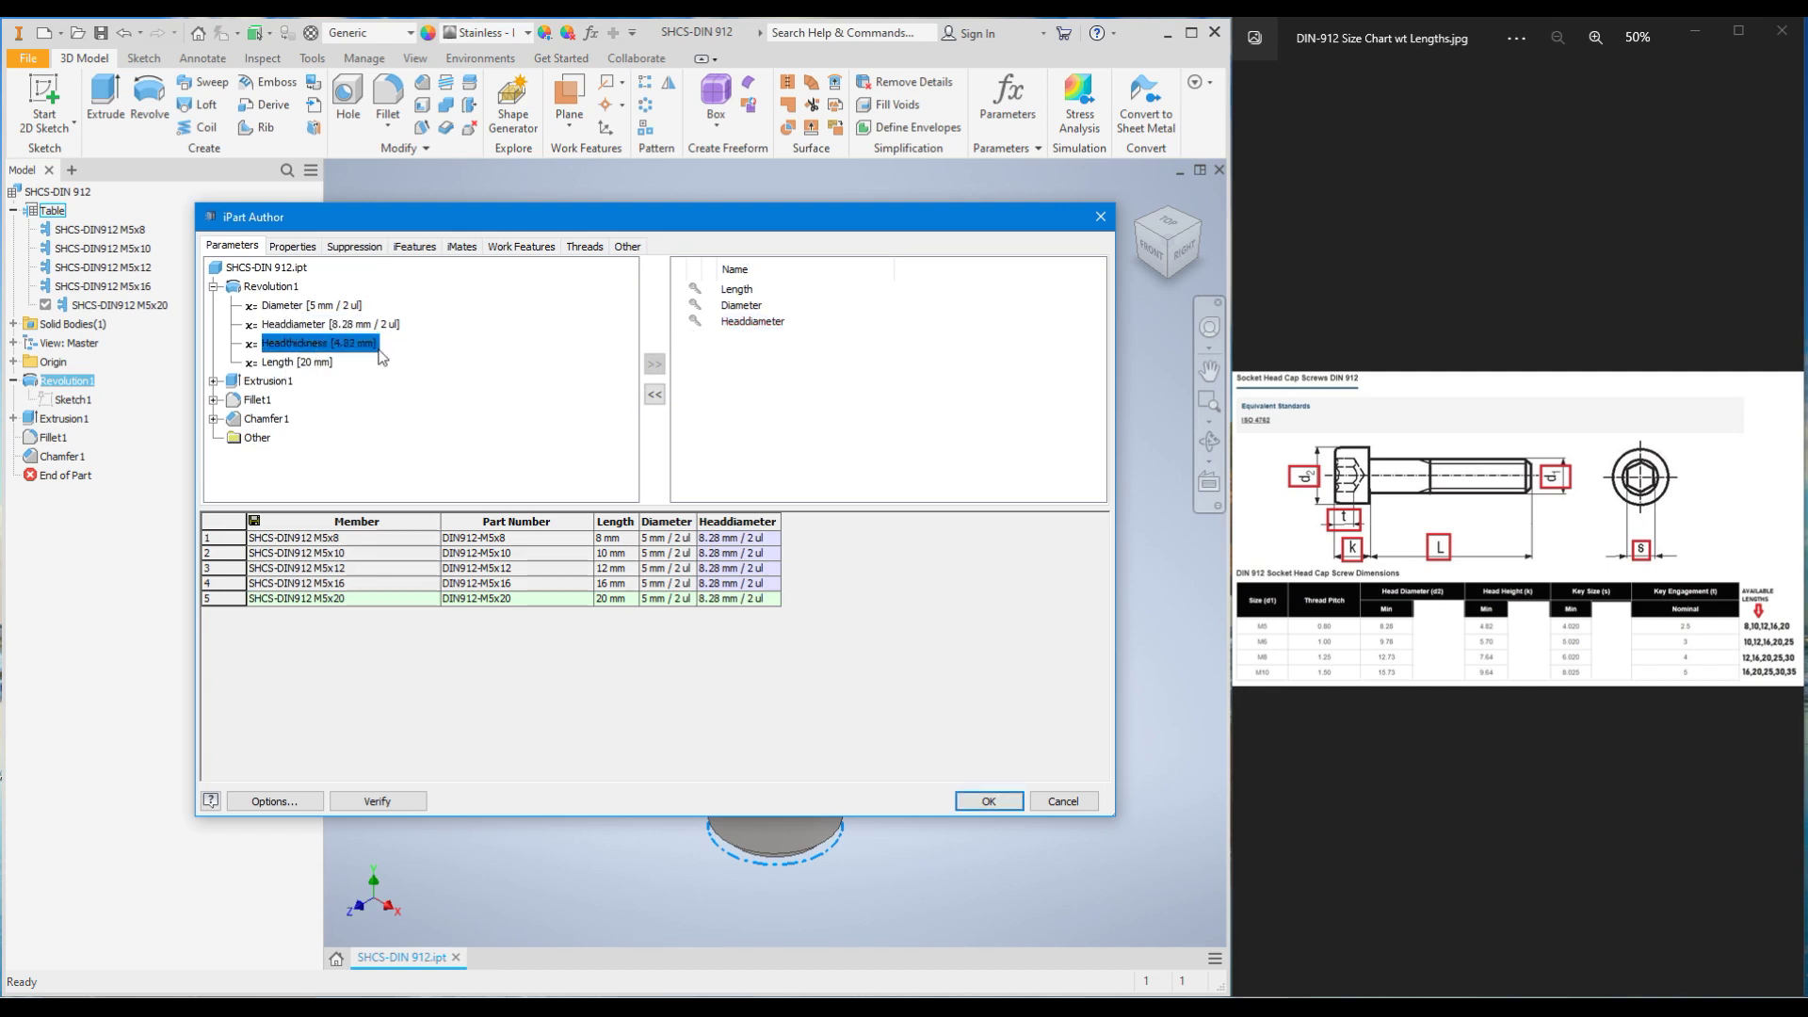
left_click(654, 365)
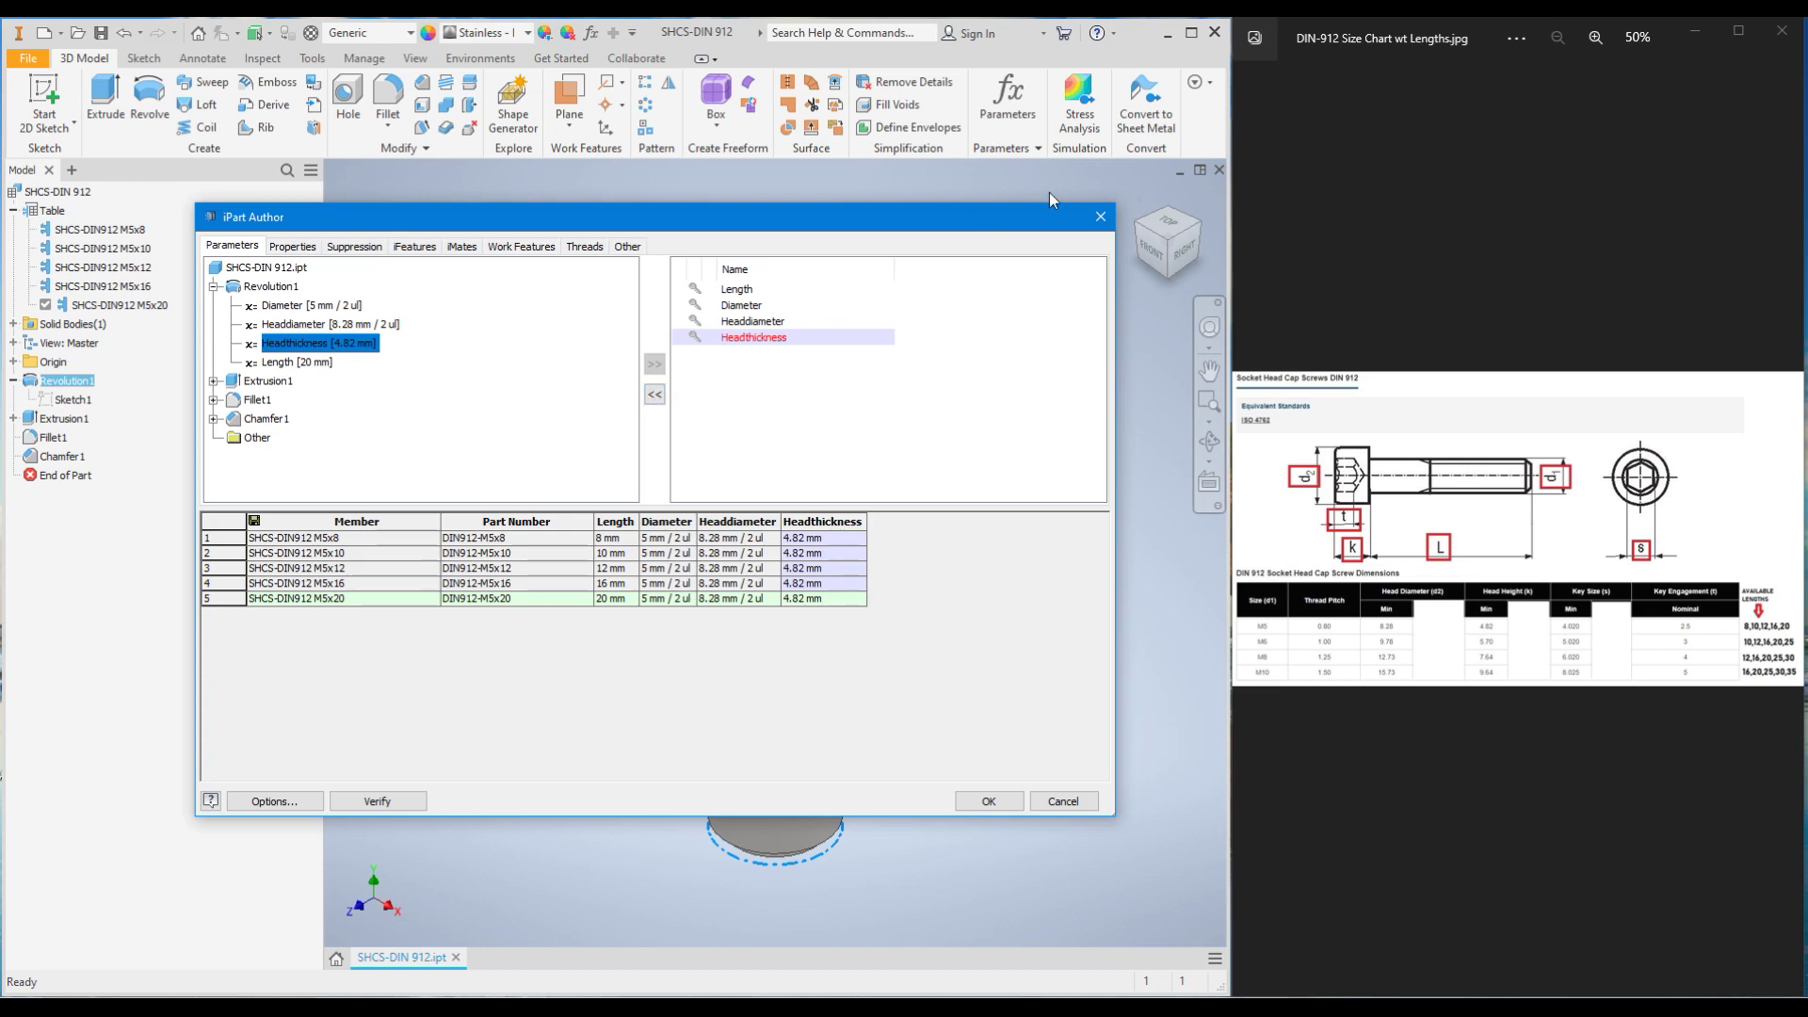
Step: Add the Slotdepth and Slotsize parameters of Extrusion1 to the iPart table as columns
left_click(215, 380)
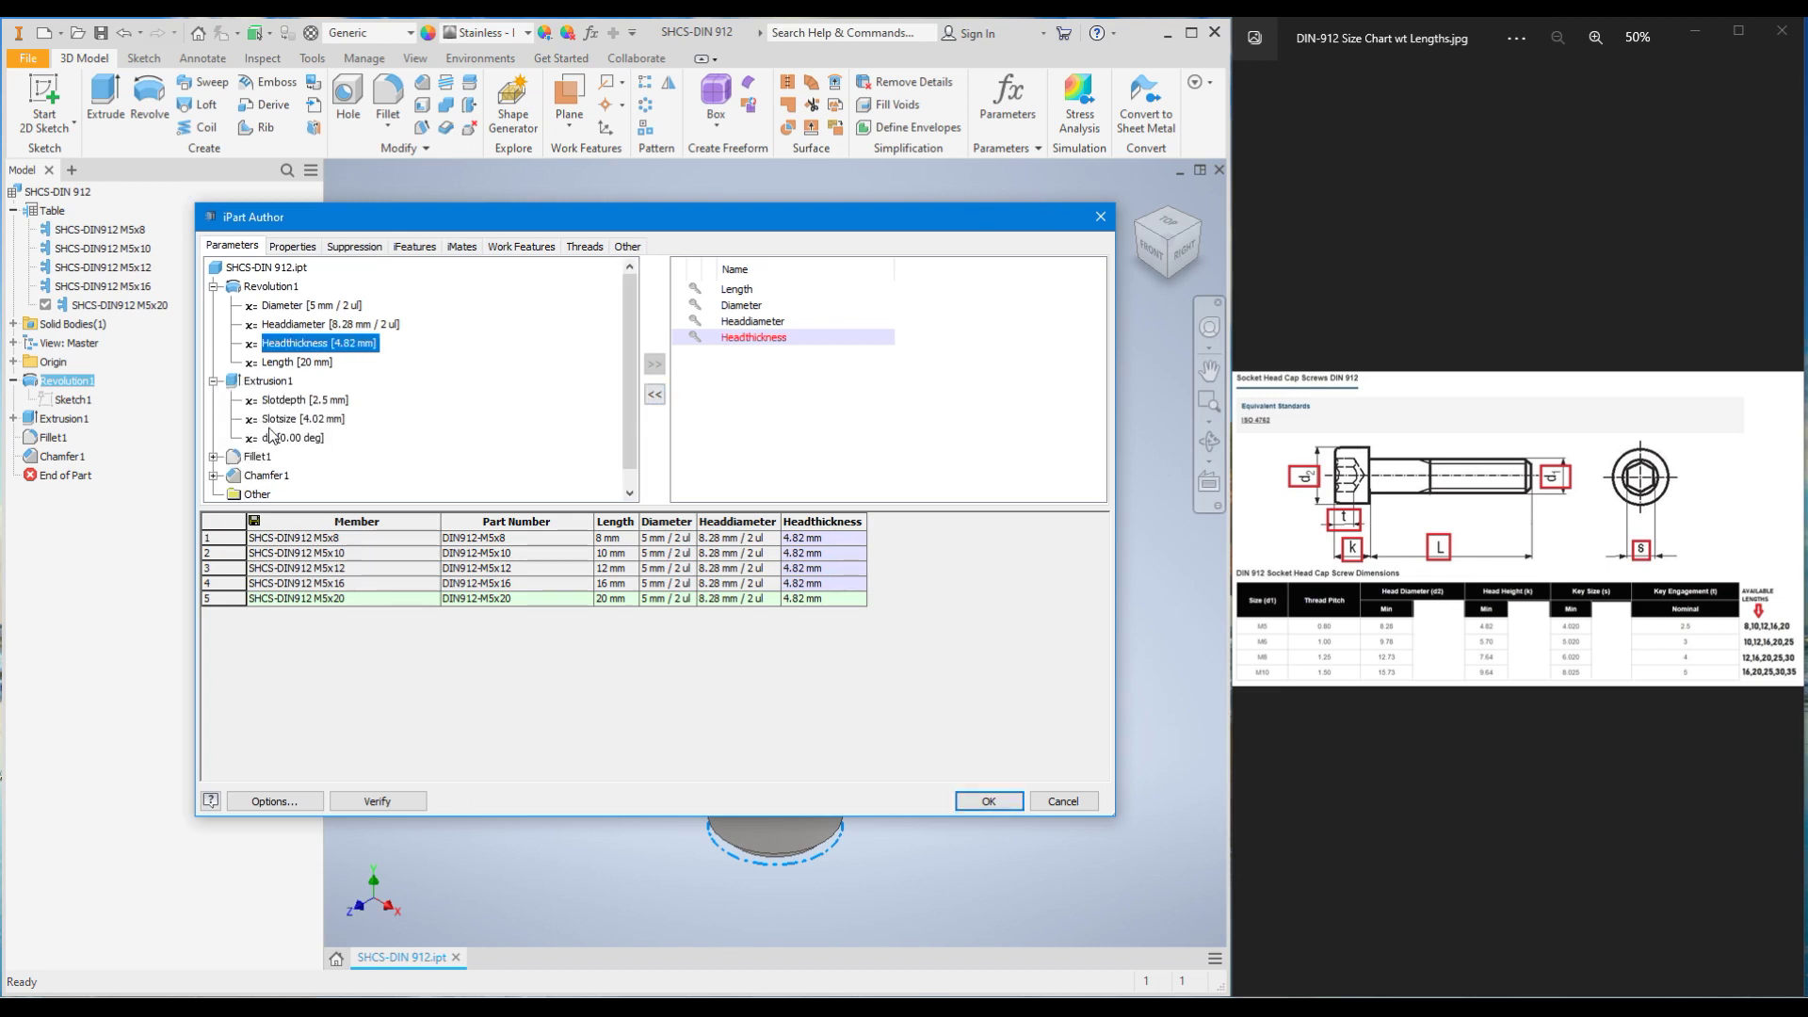
left_click(282, 401)
double_click(282, 401)
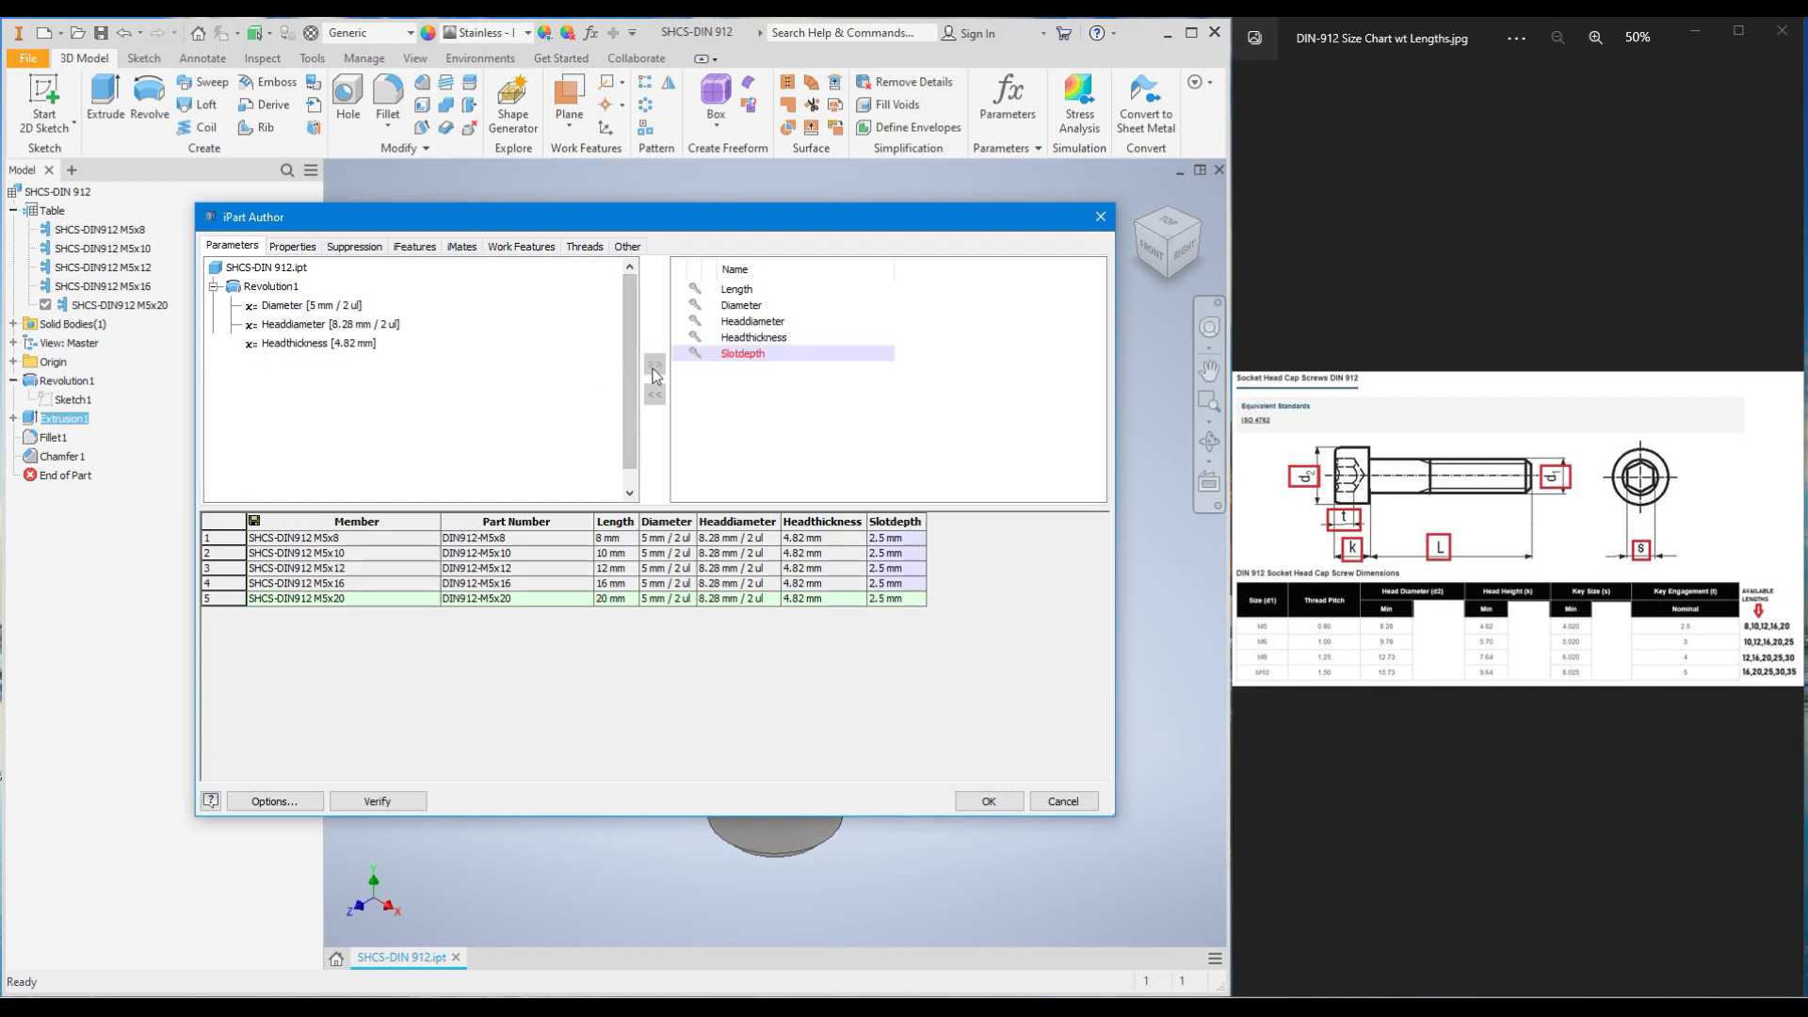
left_click(287, 418)
left_click(654, 364)
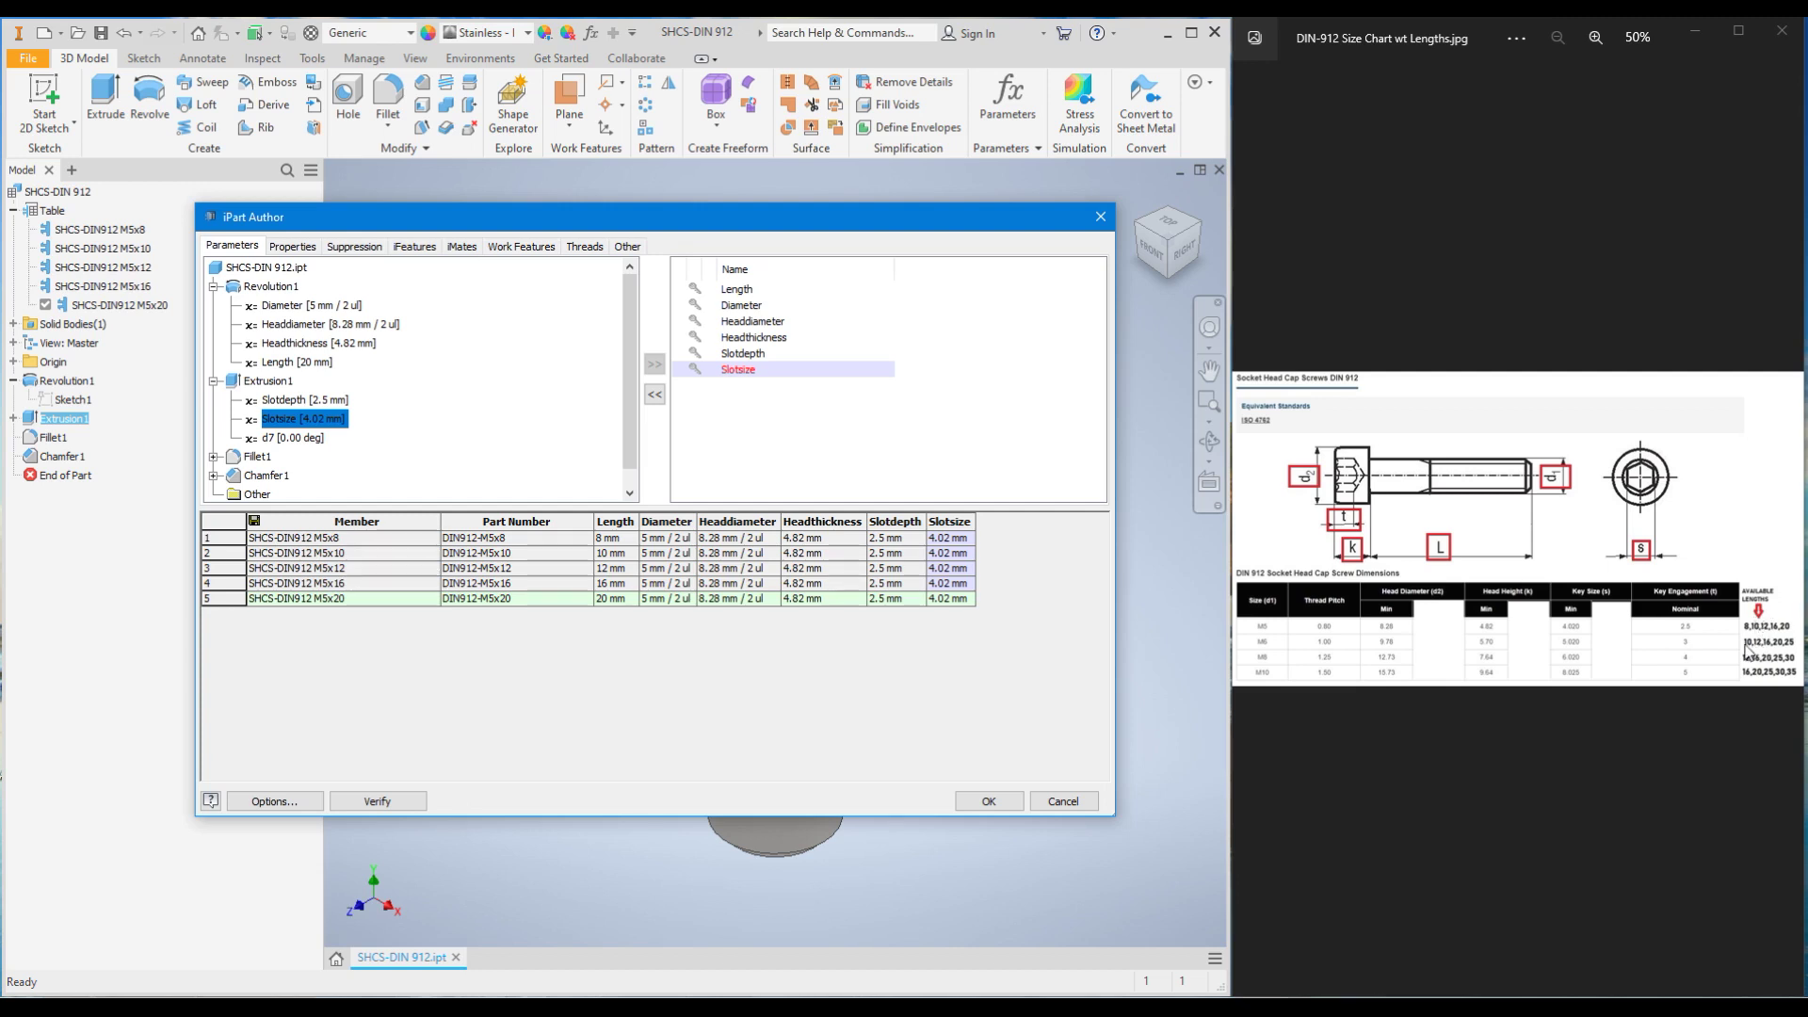
Step: Insert five new member rows below the M5x20 row of the iPart table
left_click(215, 599)
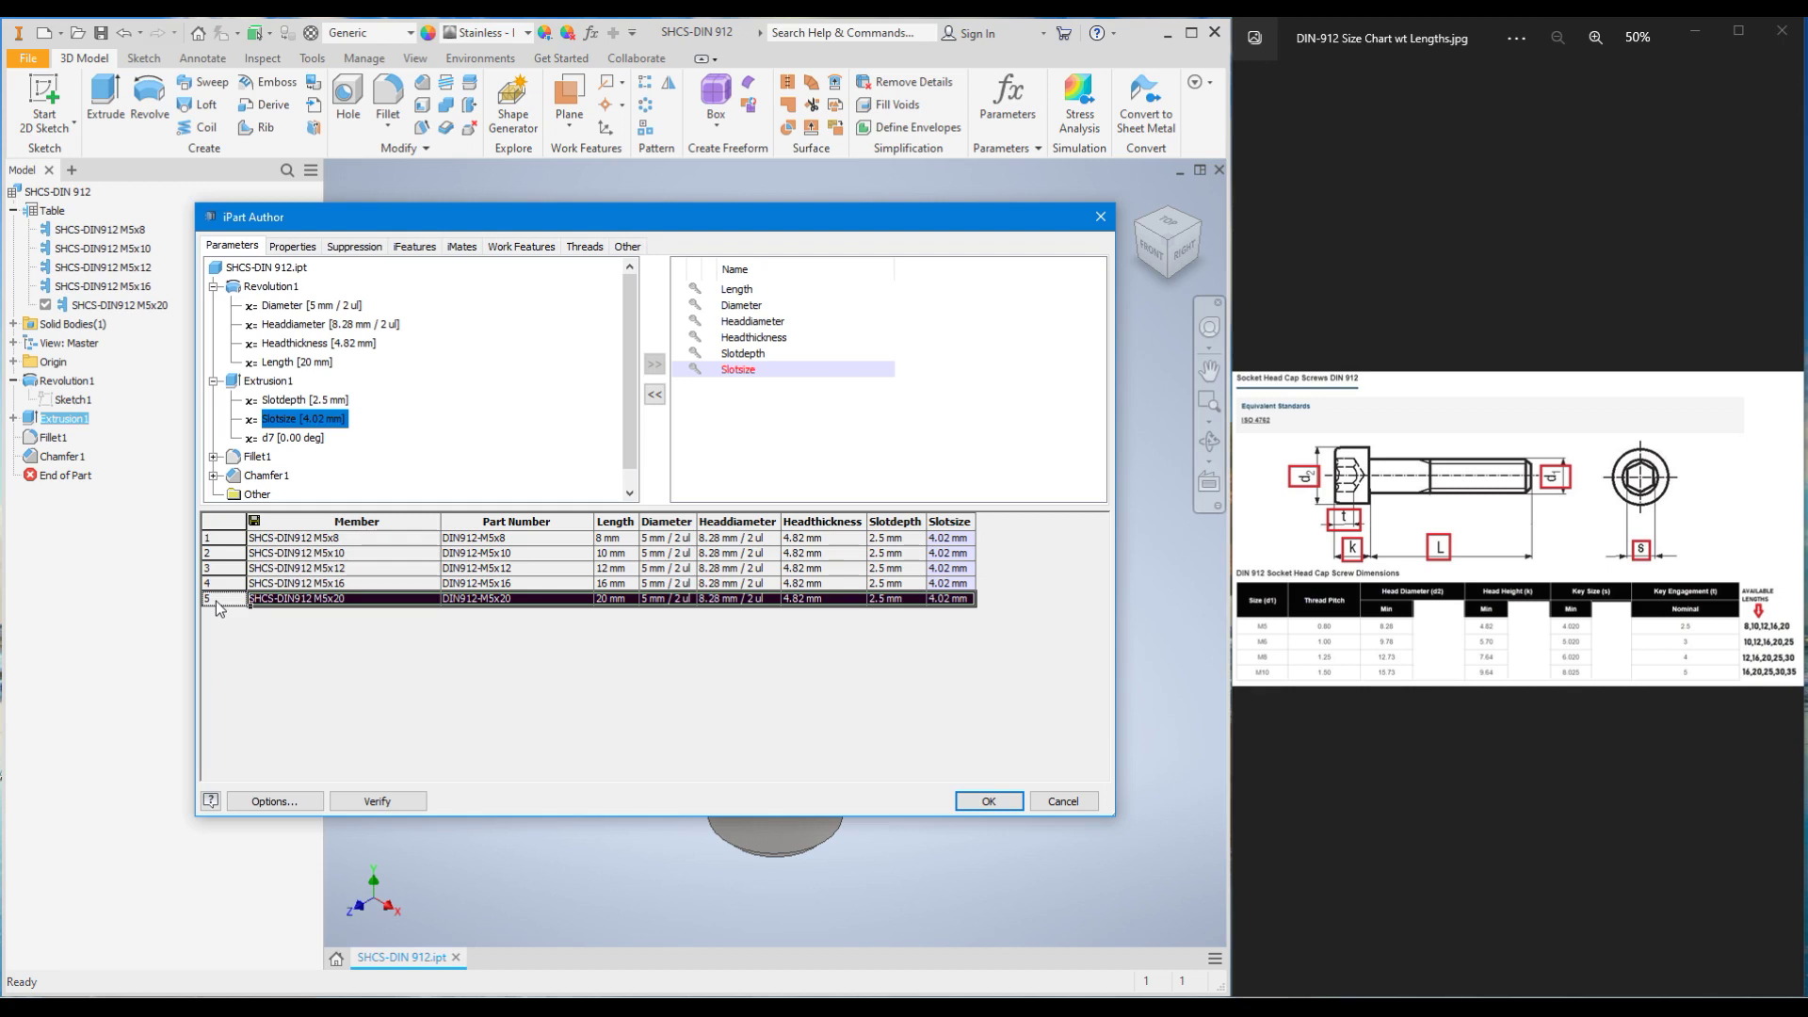
right_click(216, 600)
left_click(252, 614)
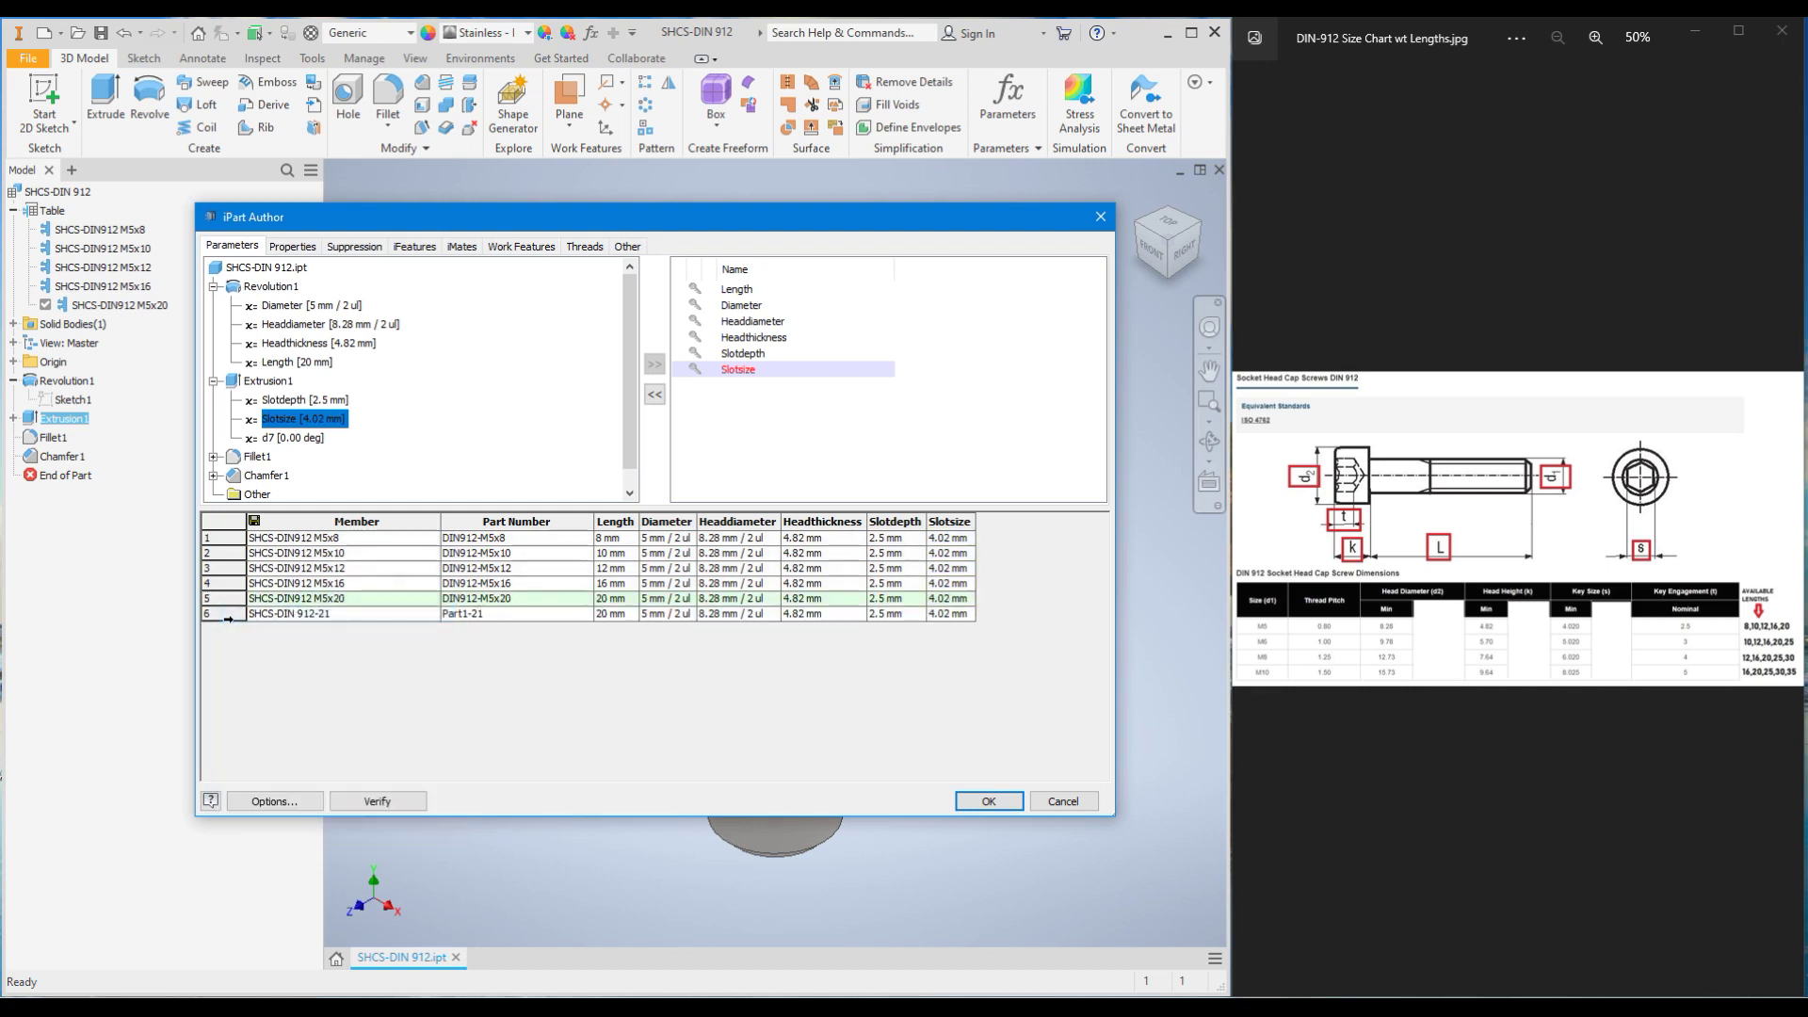
right_click(225, 617)
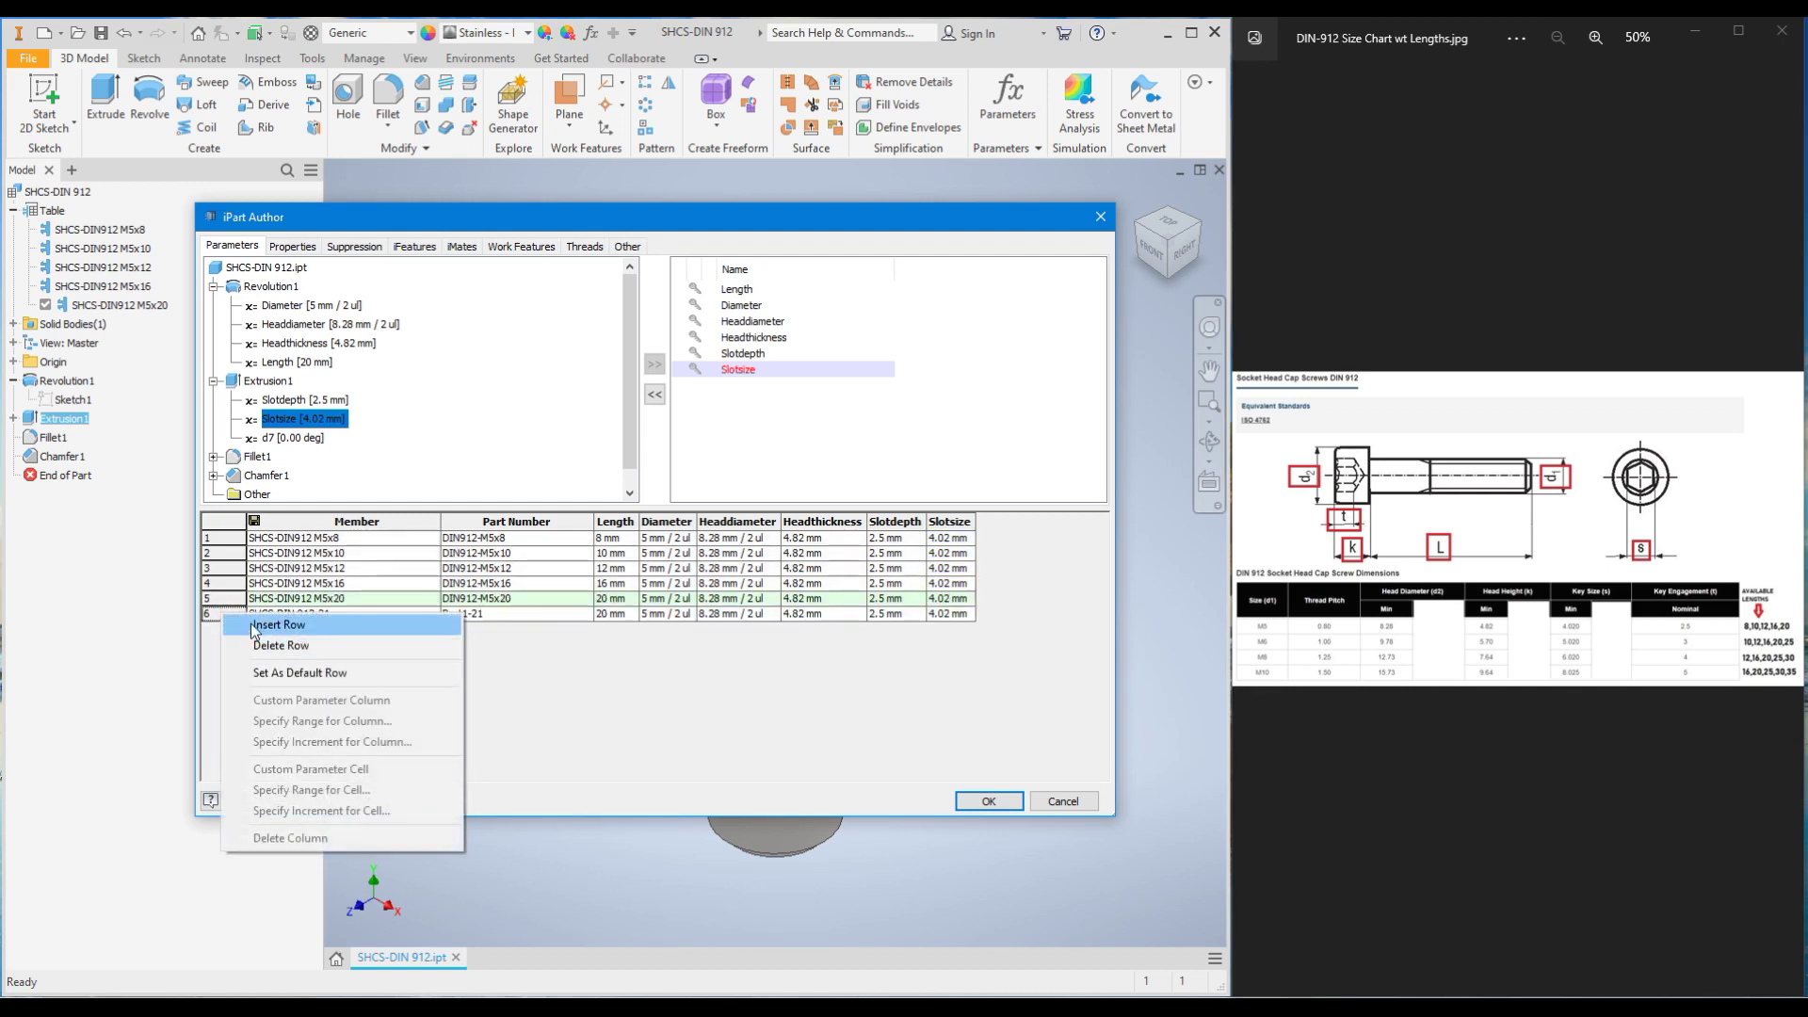
left_click(252, 624)
right_click(222, 631)
left_click(254, 641)
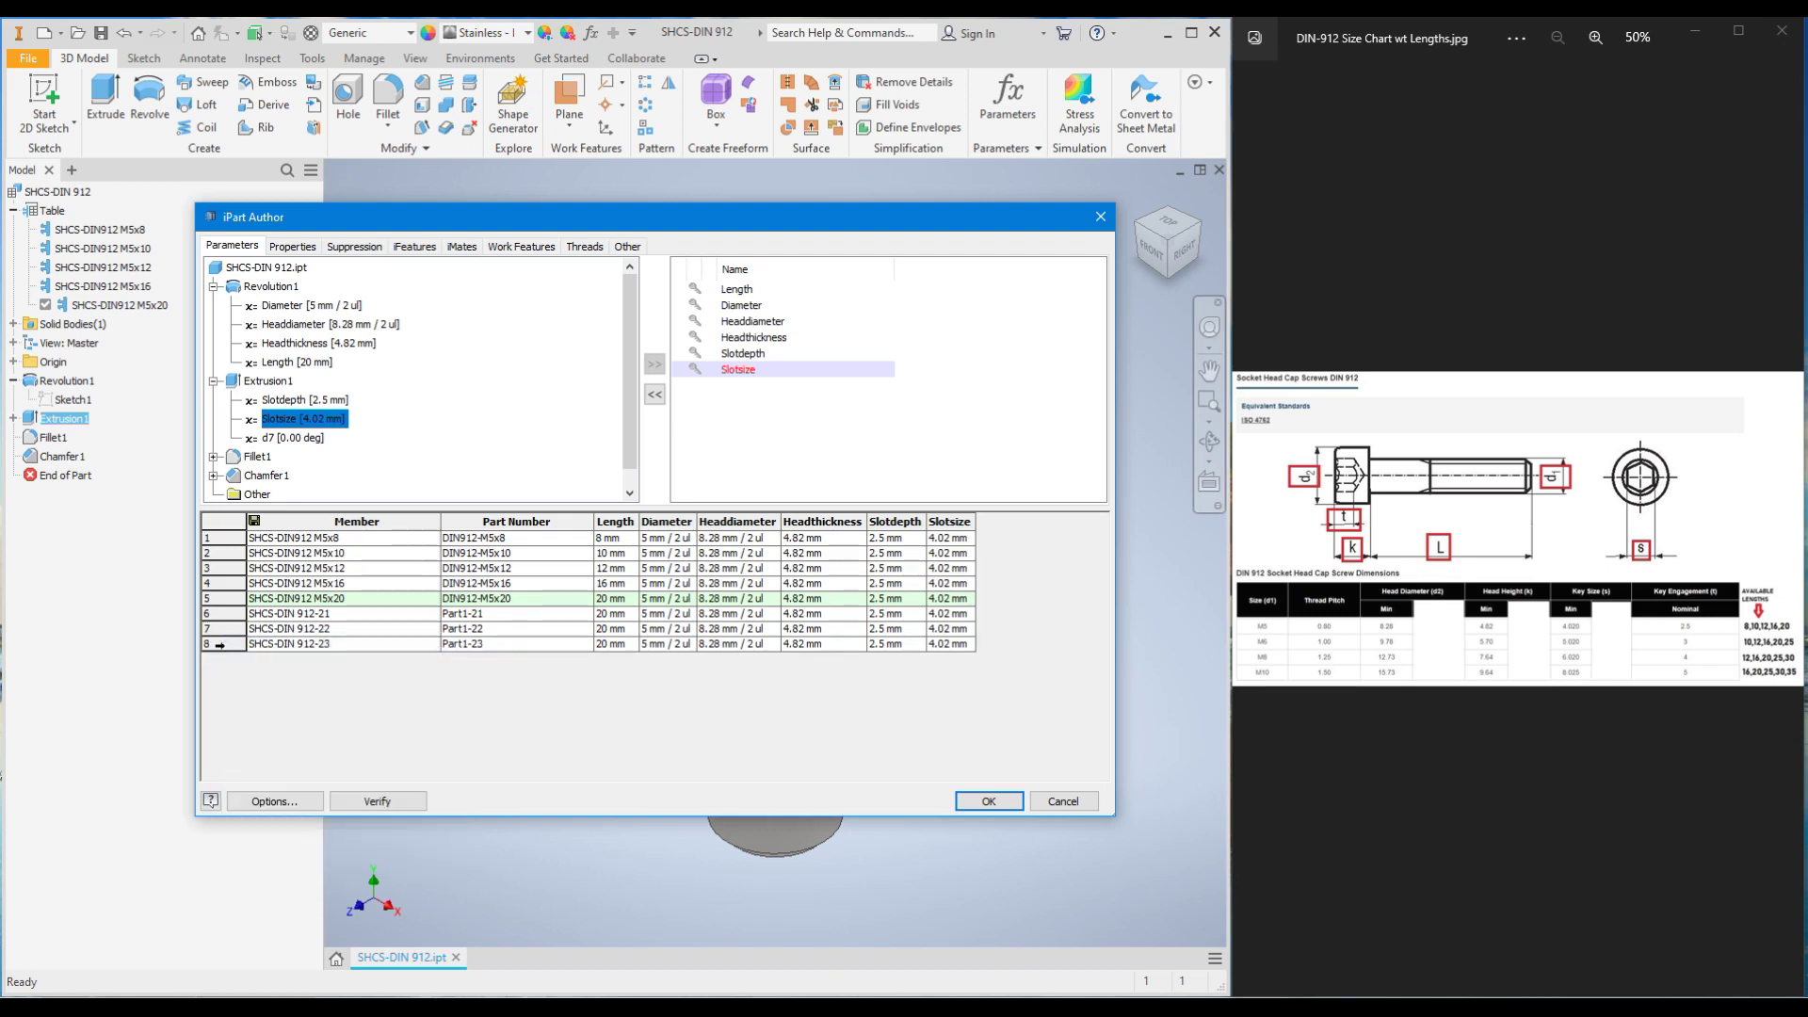
right_click(220, 644)
left_click(255, 658)
right_click(229, 663)
left_click(235, 678)
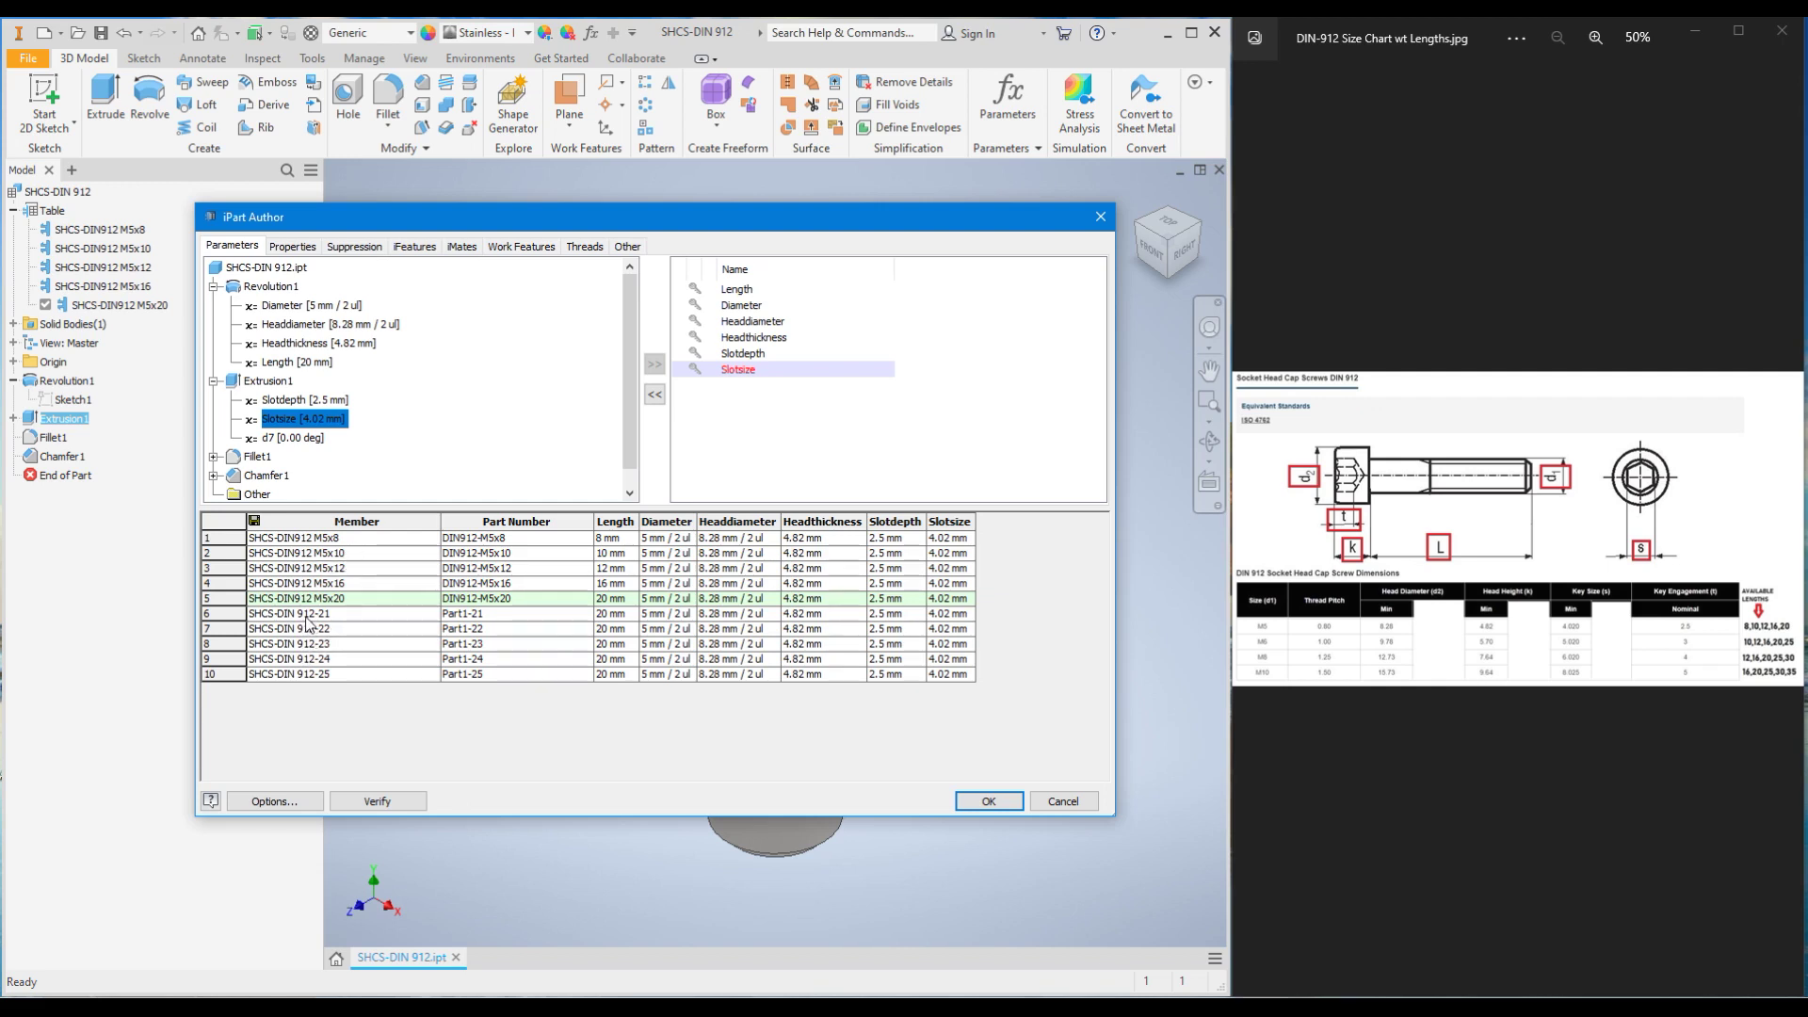
Step: Rename the member in row 6 as SHCS-DIN 912-M6x10 and accept the file name change
left_click(307, 618)
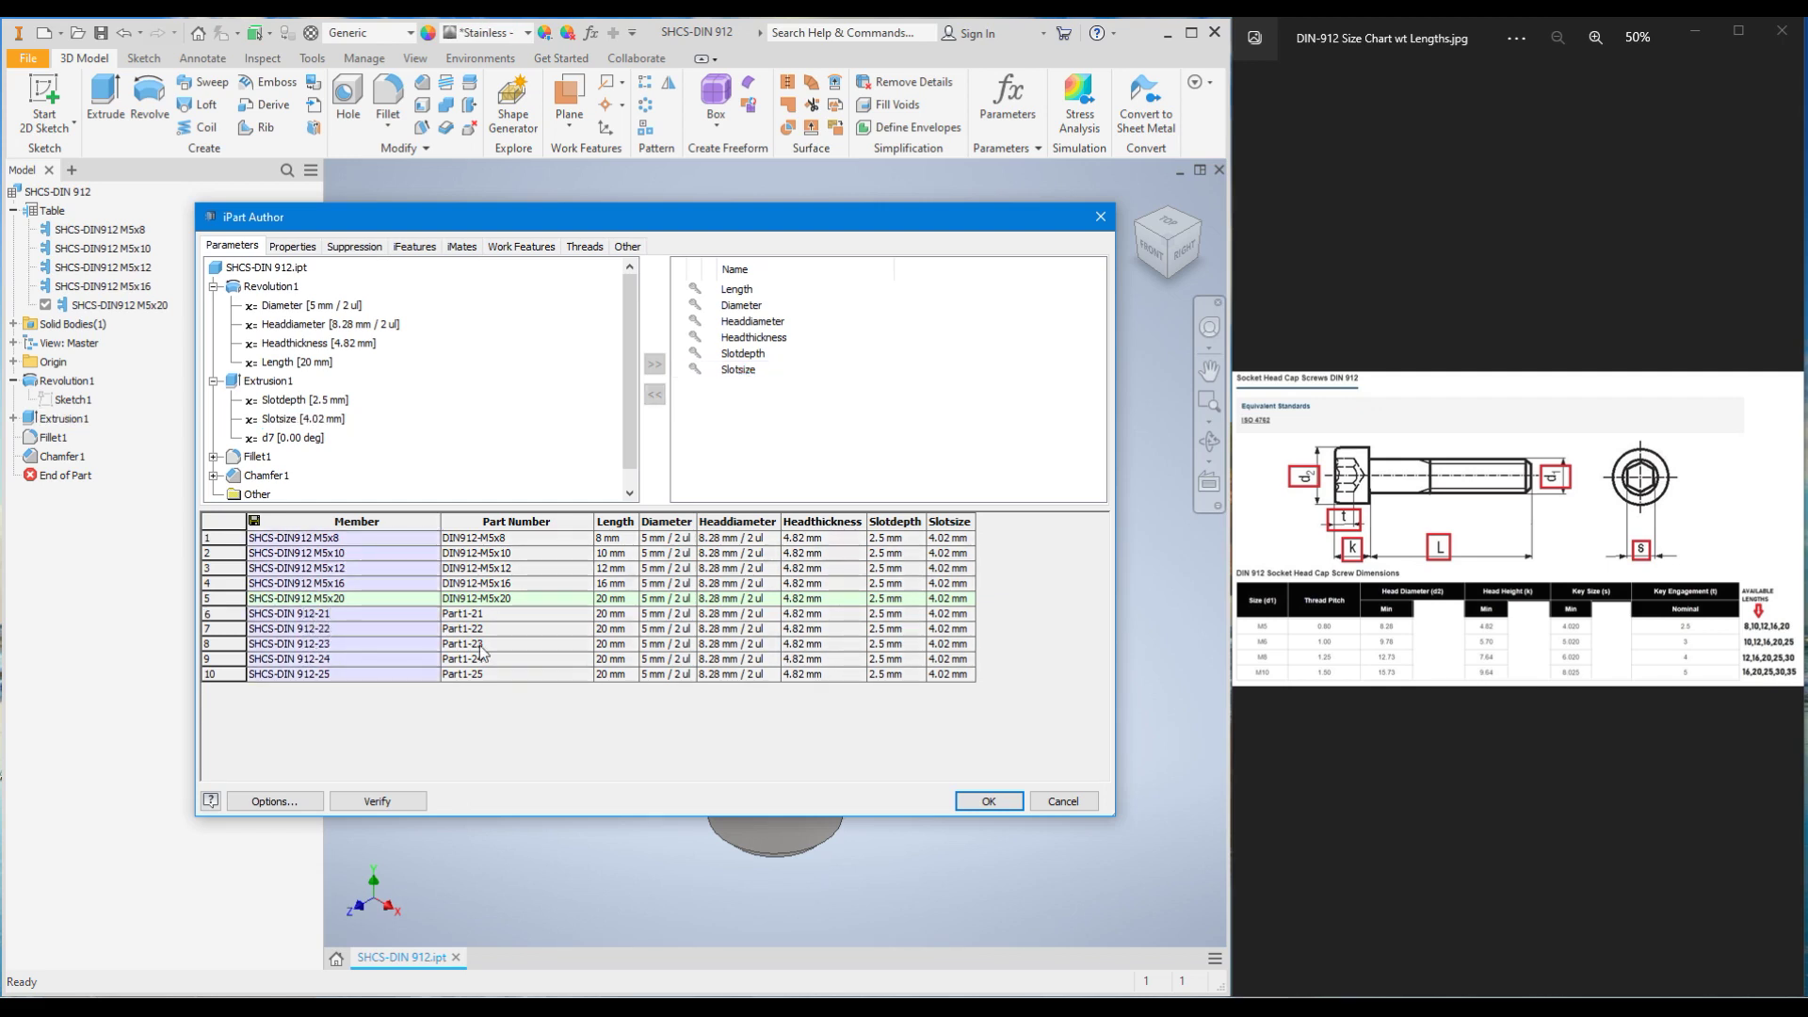
key("BackSpace")
key("BackSpace")
type("M6x10")
key("Return")
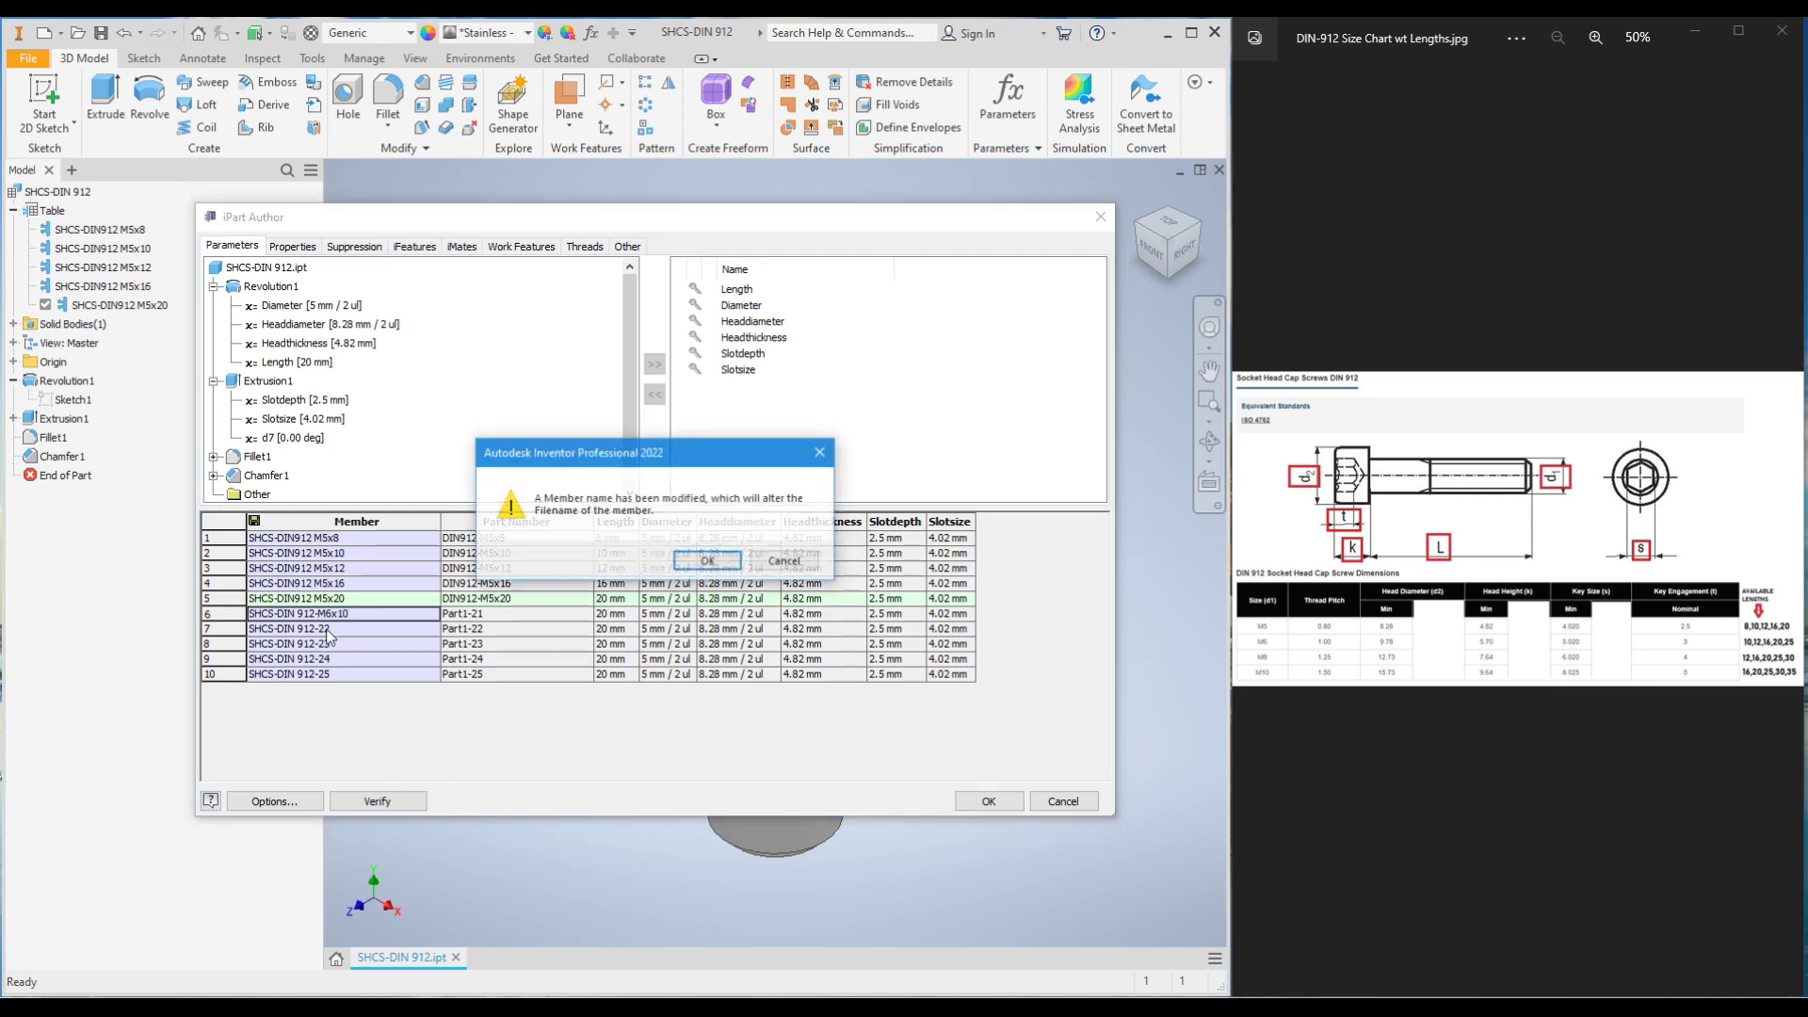
left_click(705, 562)
Step: Rename the members in rows 7 and 8 as SHCS-DIN 912-M6x12 and SHCS-DIN 912-M6x16
double_click(342, 628)
left_click(344, 628)
key("BackSpace")
key("BackSpace")
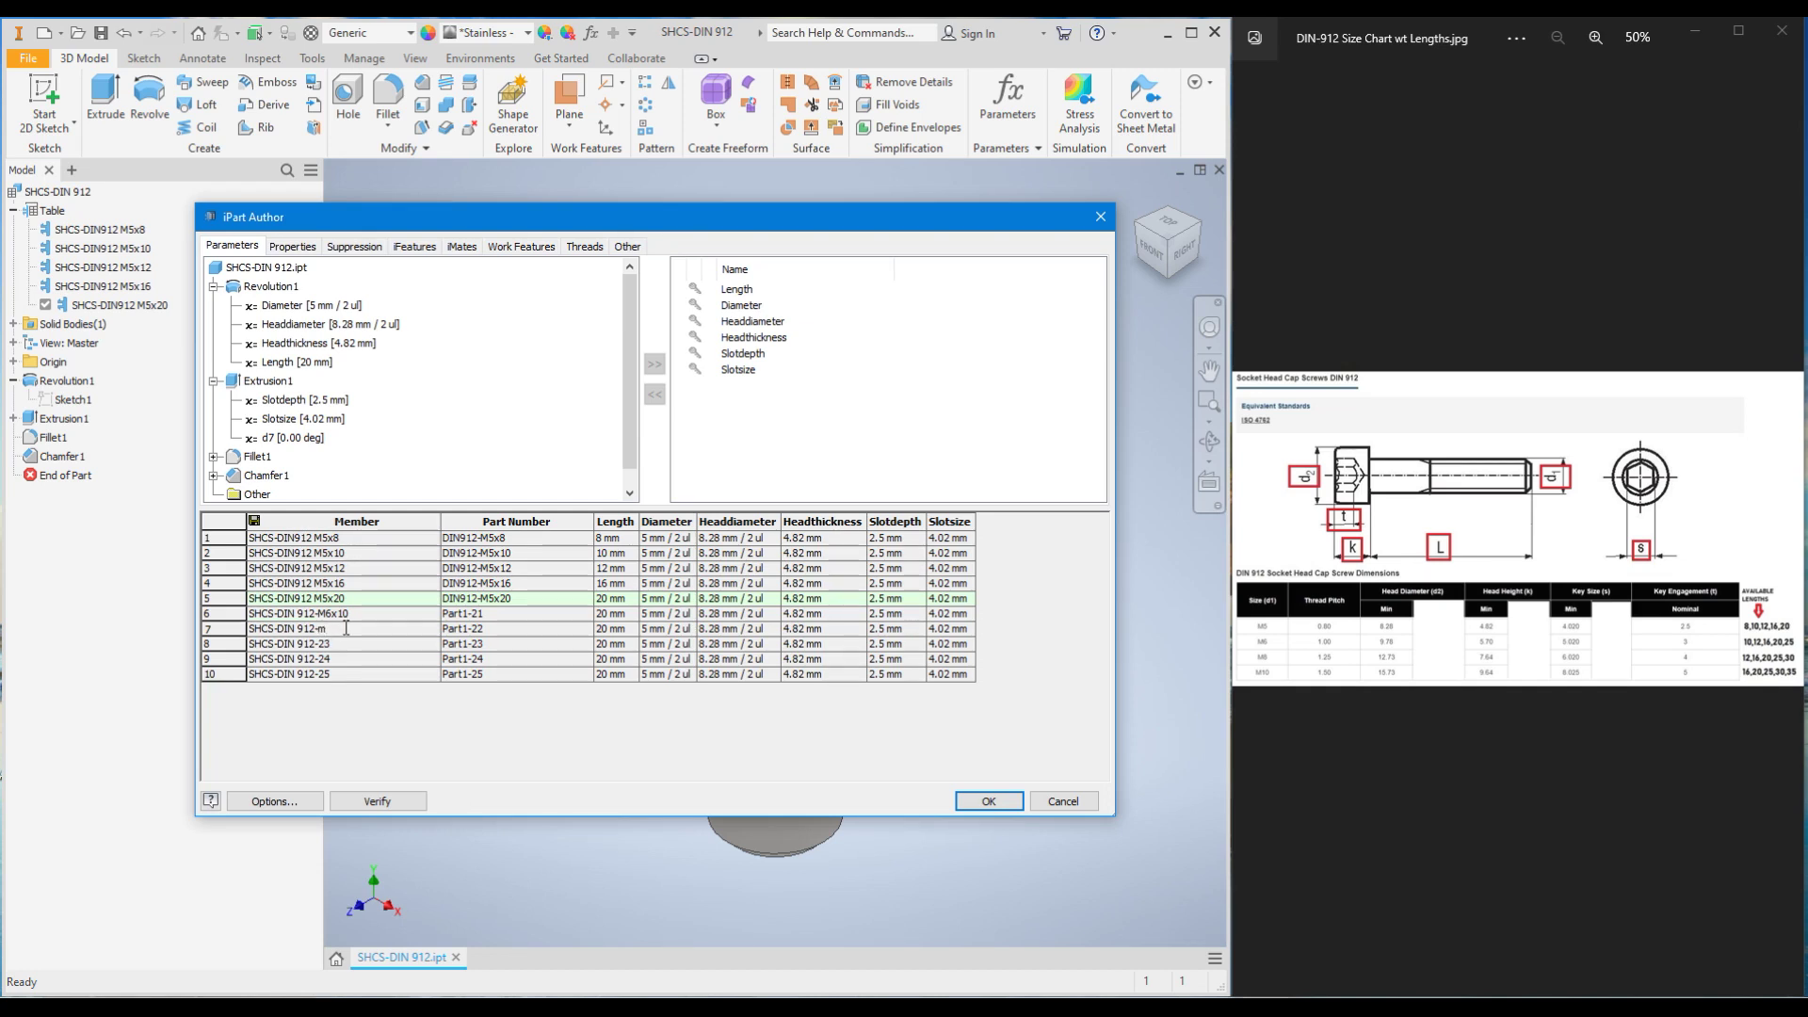
type("m6")
key("BackSpace")
type("M6x12")
left_click(340, 643)
key("BackSpace")
type("16")
Step: Rename the members in rows 9 and 10 as SHCS-DIN 912-M6x20 and SHCS-DIN 912-M6x25
left_click(321, 662)
key("BackSpace")
key("BackSpace")
type("Mx")
left_click(346, 671)
left_click(326, 659)
type("6")
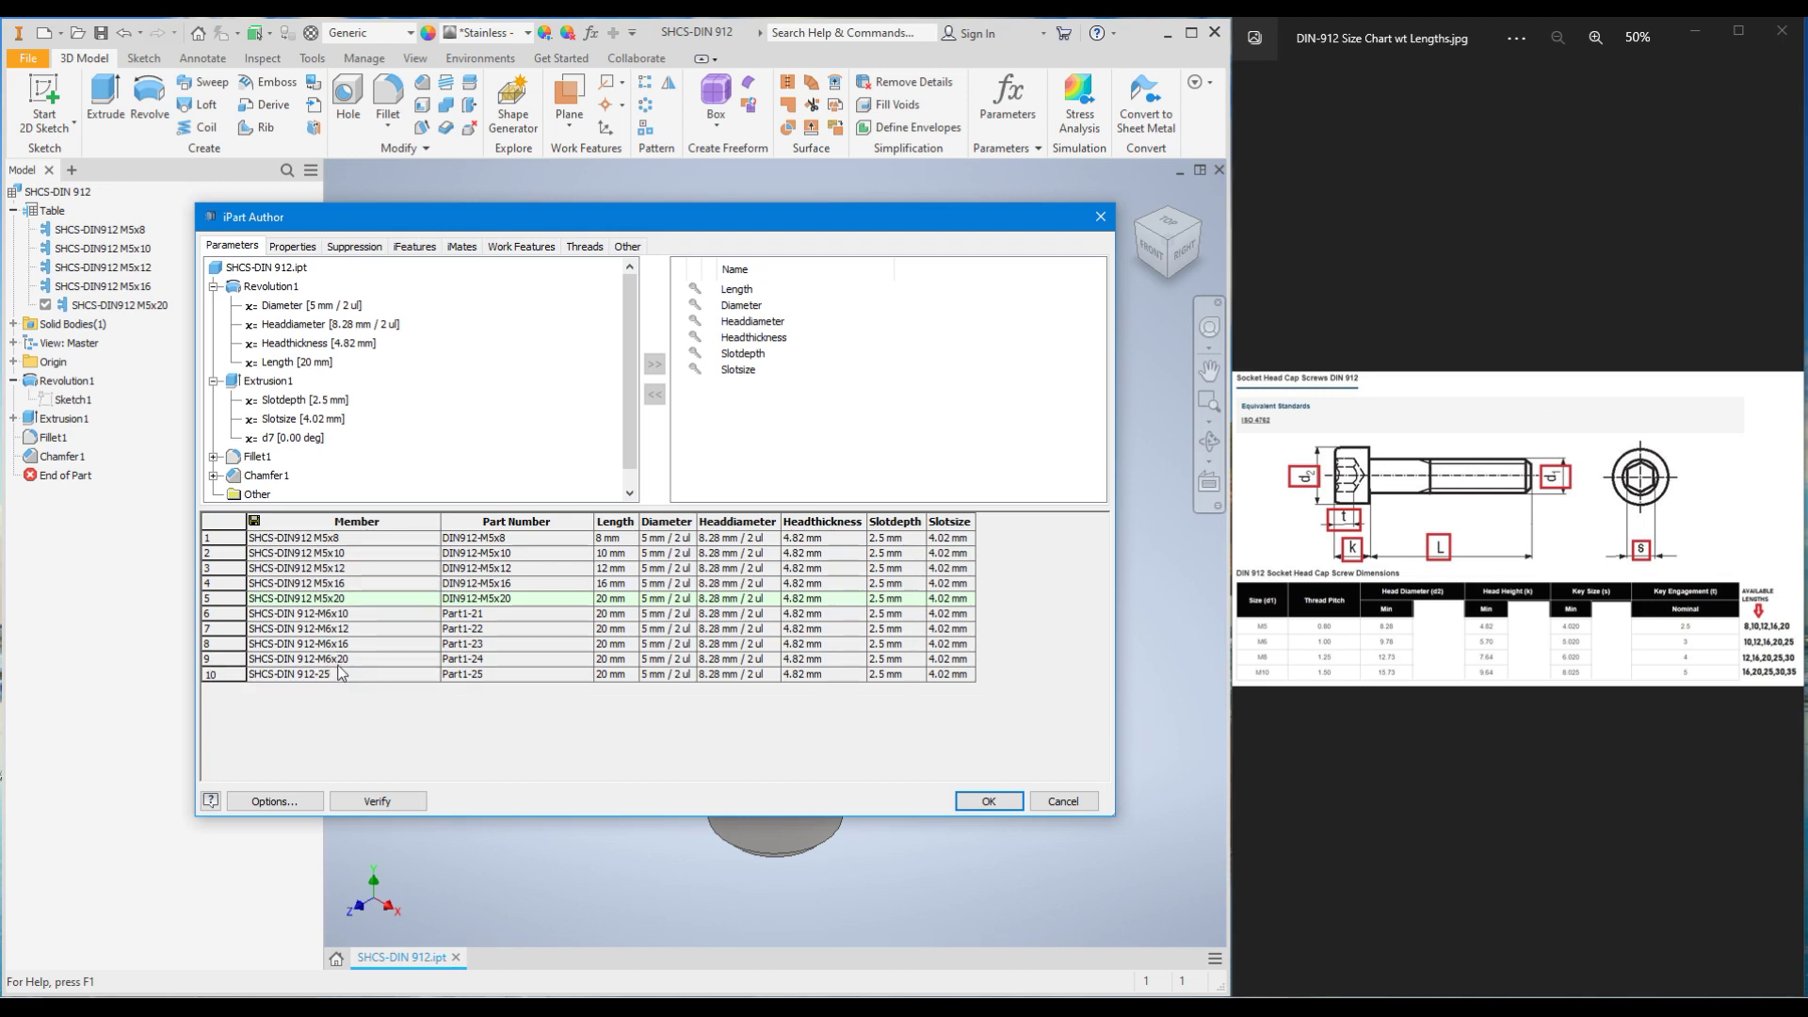
key("BackSpace")
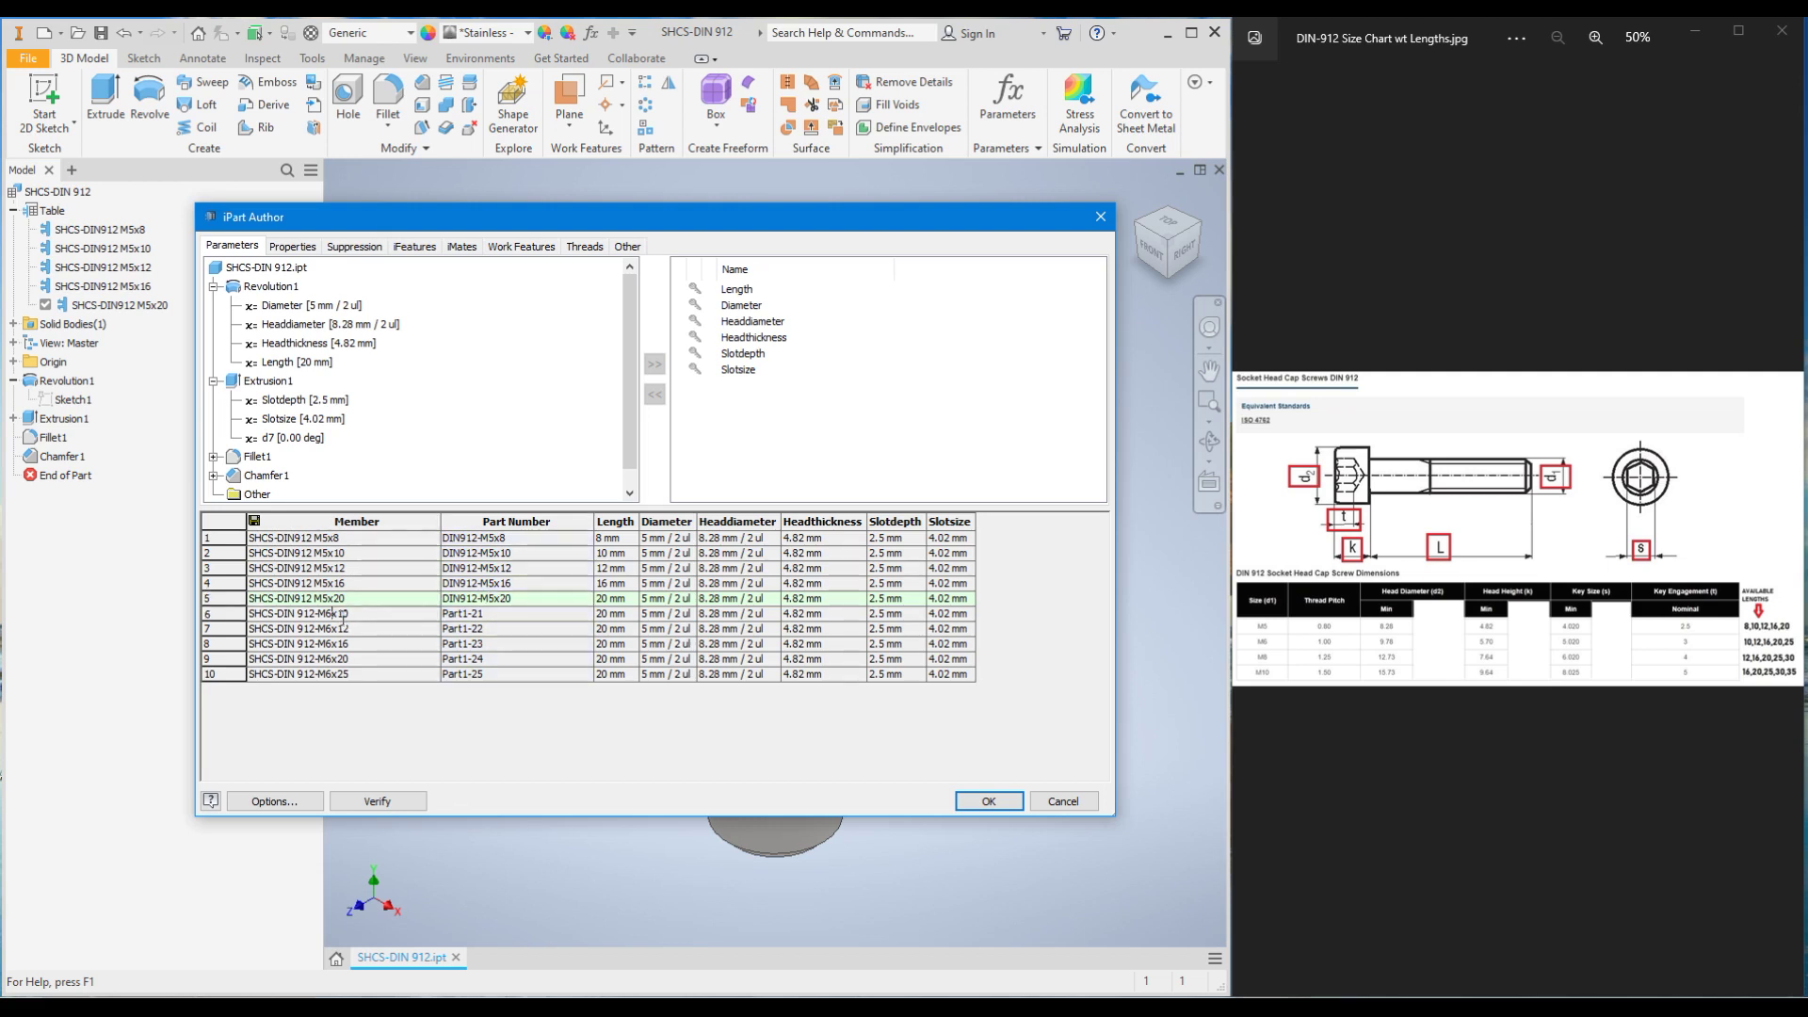
Step: Set the part numbers of rows 6 and 7 to DIN 912-M6x10 and DIN 912-M6x12, reusing the member name text
left_click(306, 613)
left_click_drag(278, 614, 353, 614)
key("ctrl+c")
left_click(480, 614)
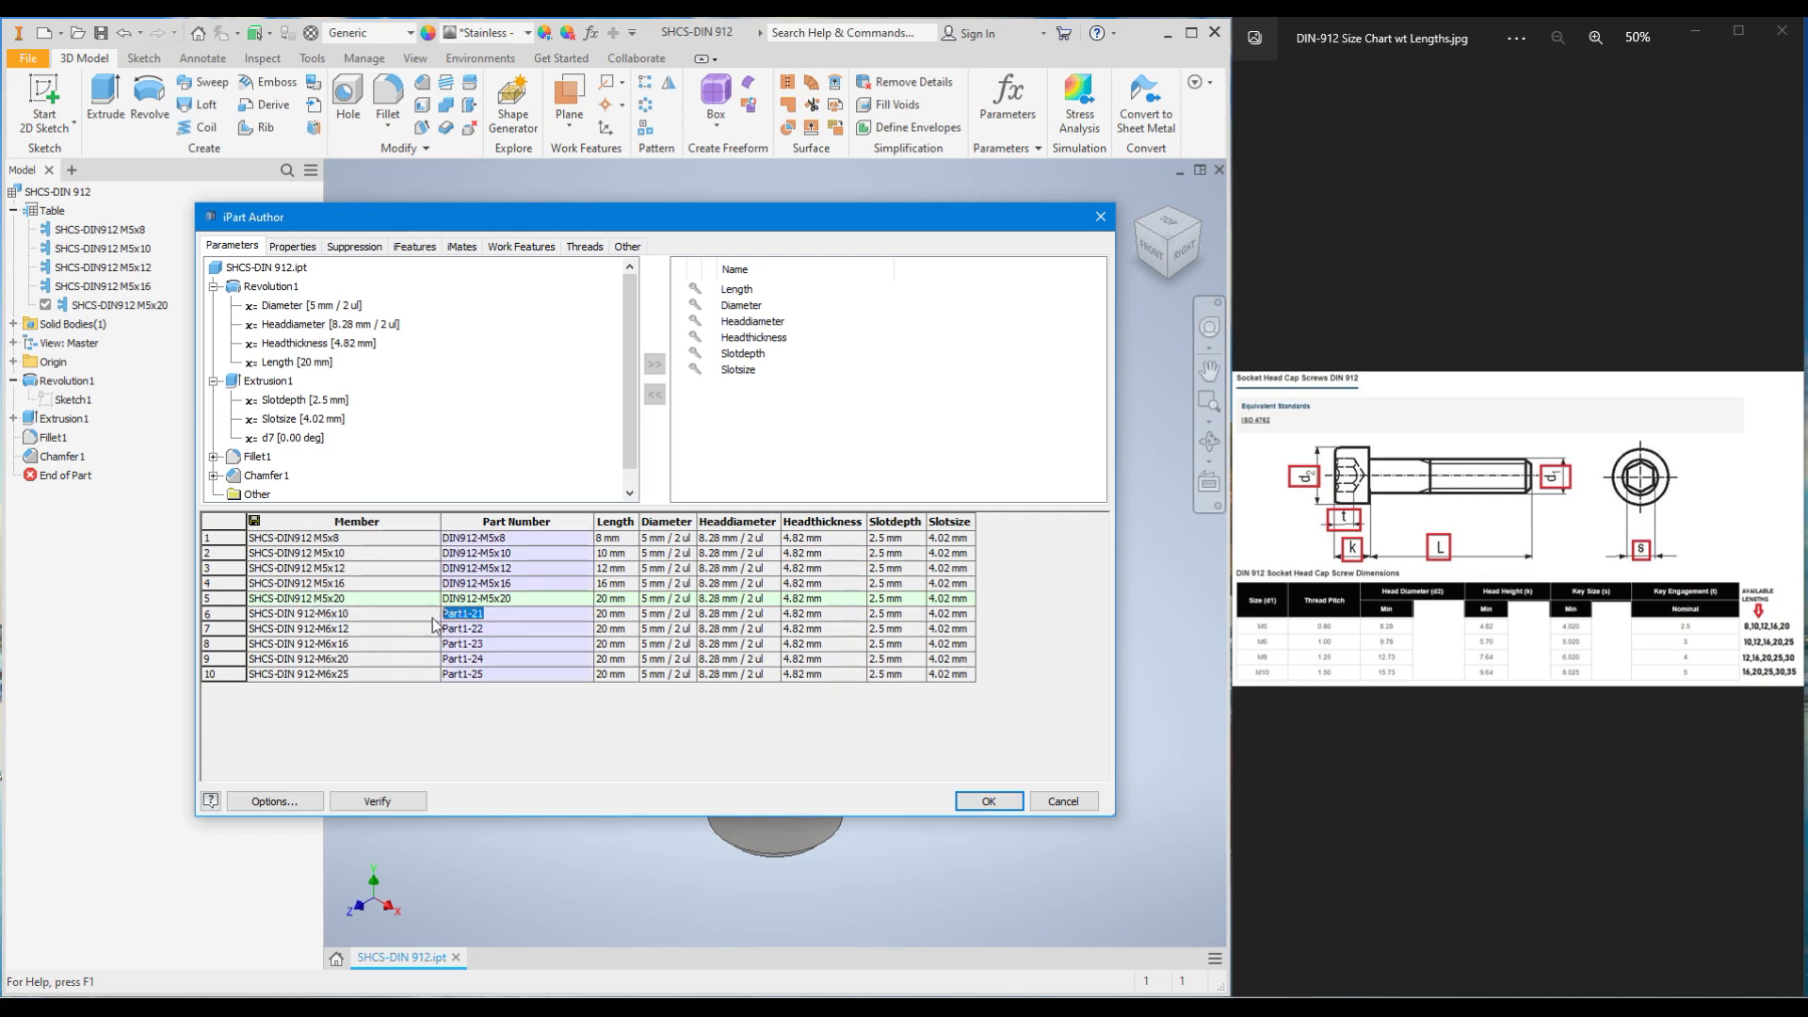
key("ctrl+v")
left_click(446, 629)
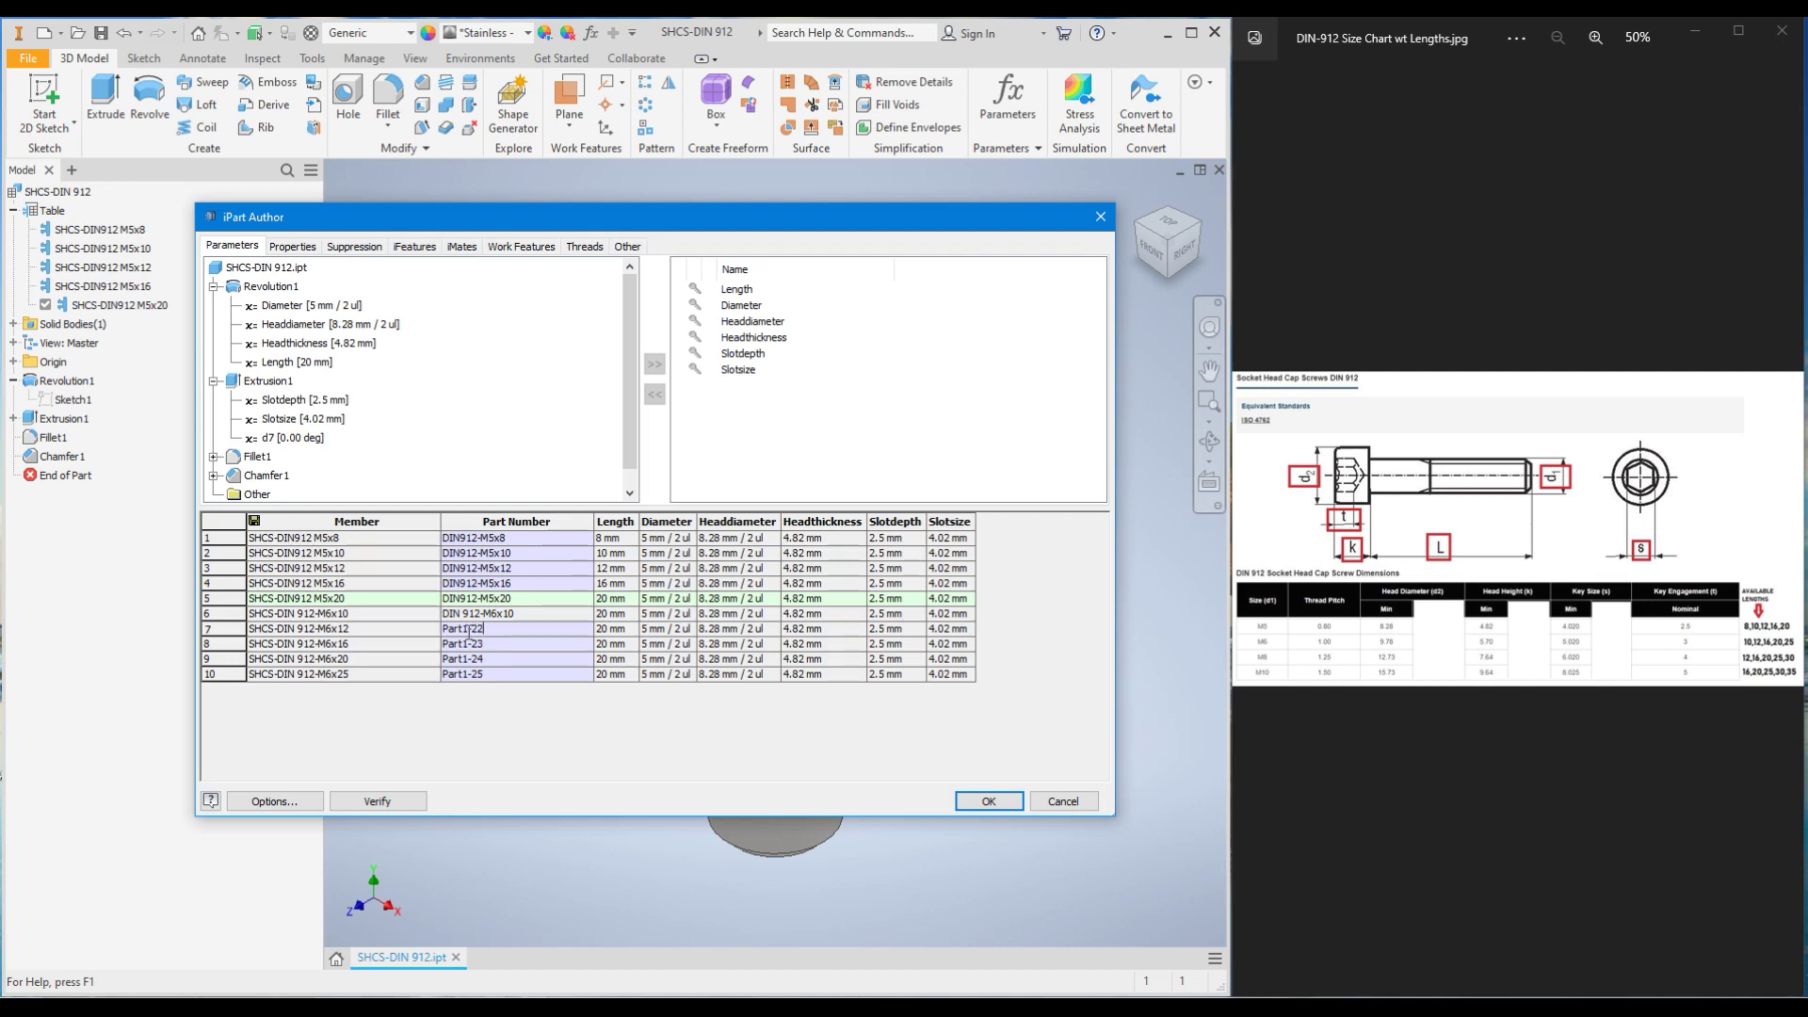
key("ctrl+v")
Step: Set the part numbers of rows 8 to 10 to DIN 912-M6x16, DIN 912-M6x20 and DIN 912-M6x25
left_click(508, 644)
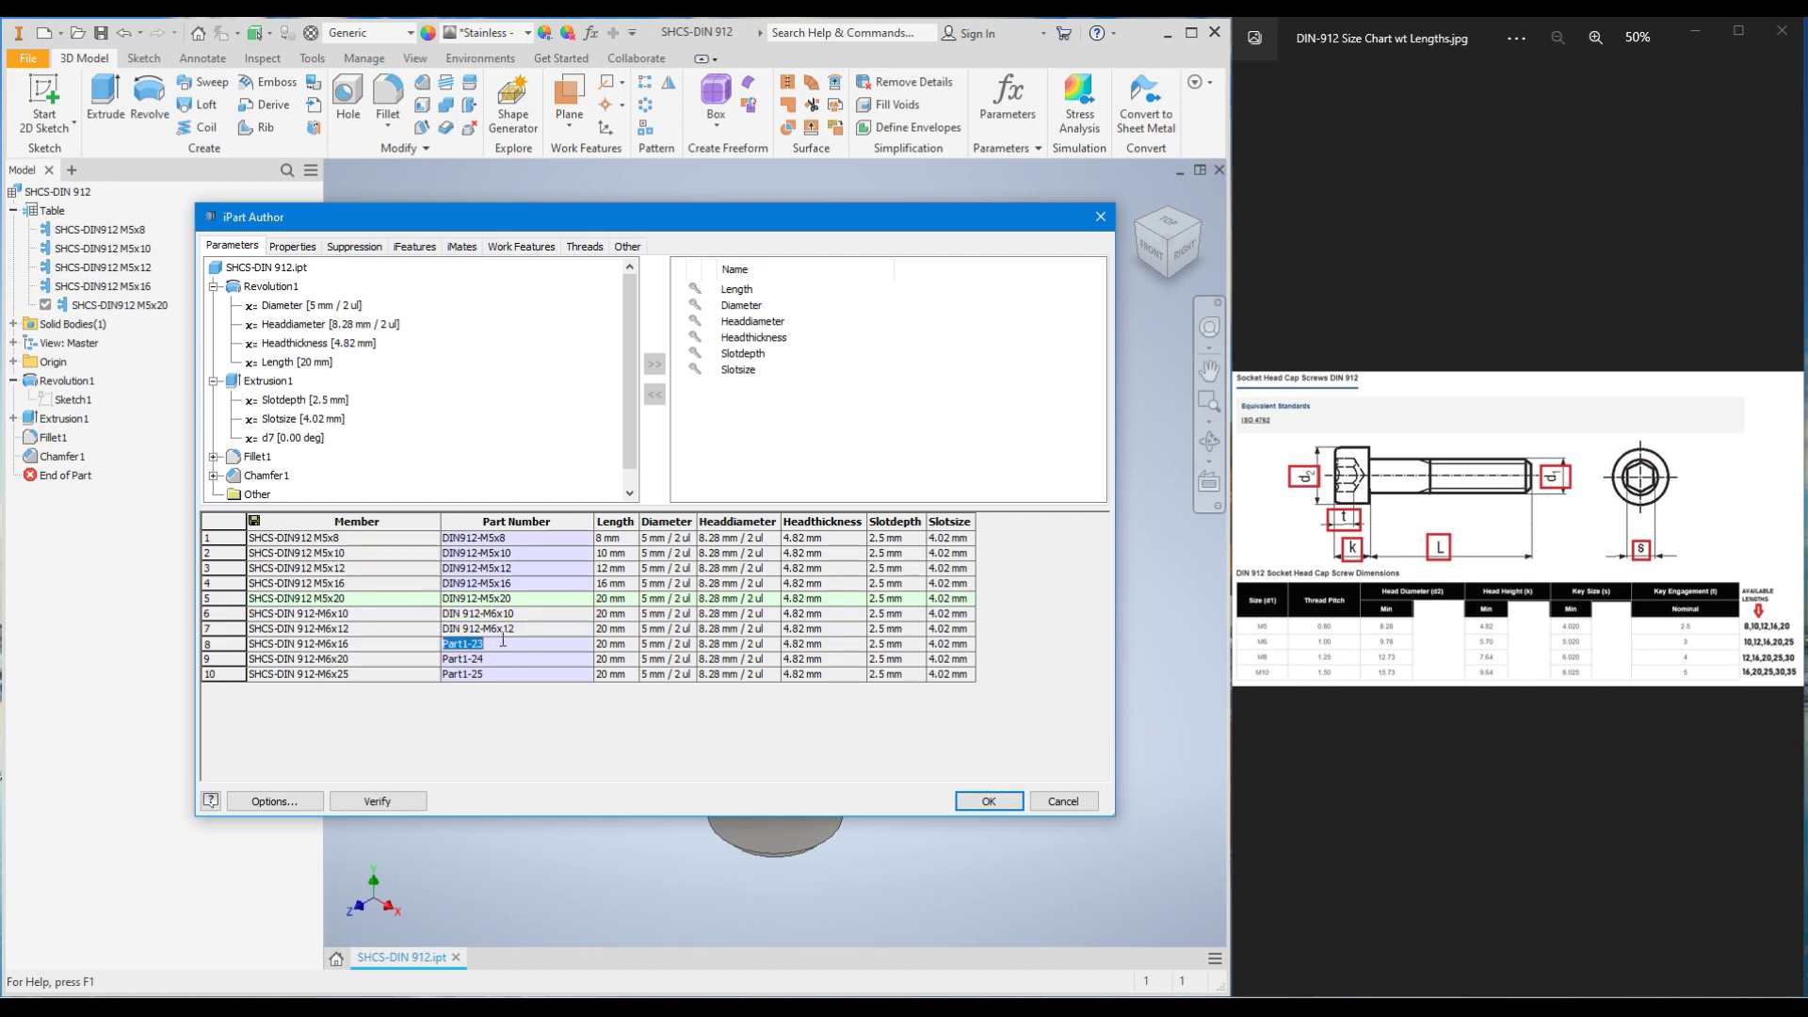
left_click_drag(503, 644, 430, 646)
key("ctrl+v")
type("6")
left_click_drag(490, 659, 408, 664)
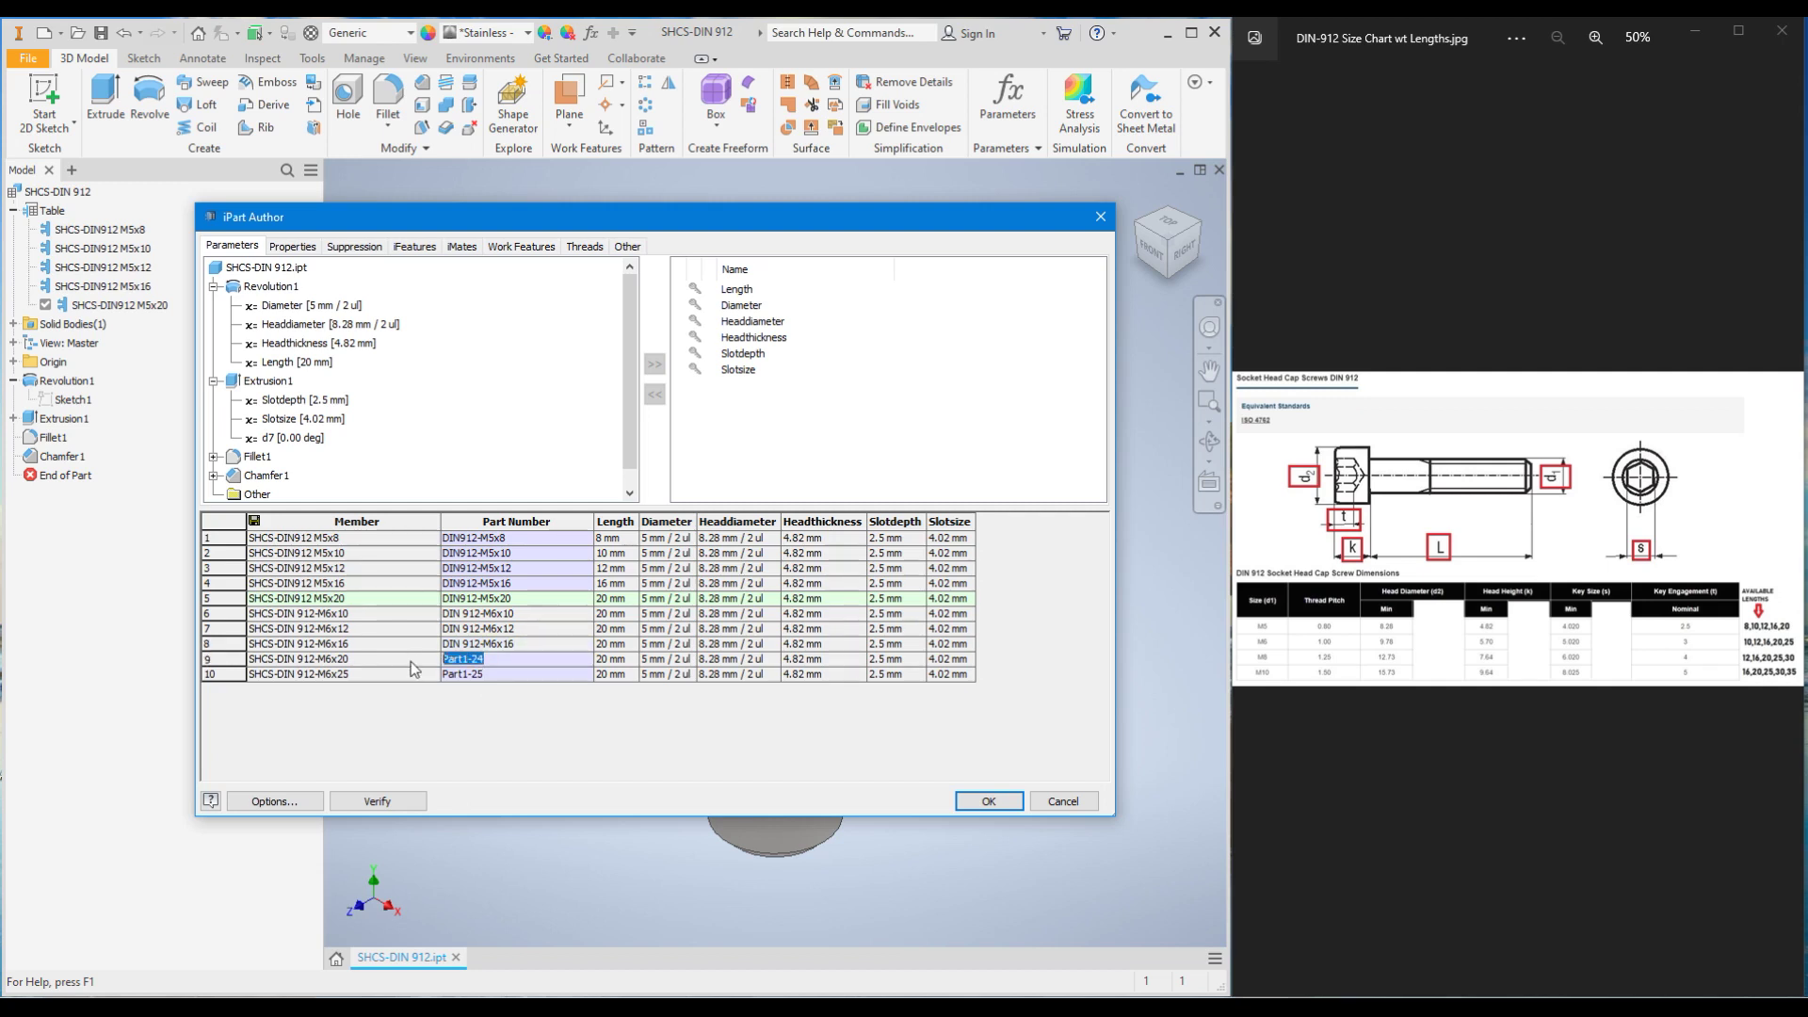
key("ctrl+v")
key("BackSpace")
key("BackSpace")
type("20")
left_click_drag(488, 674, 442, 675)
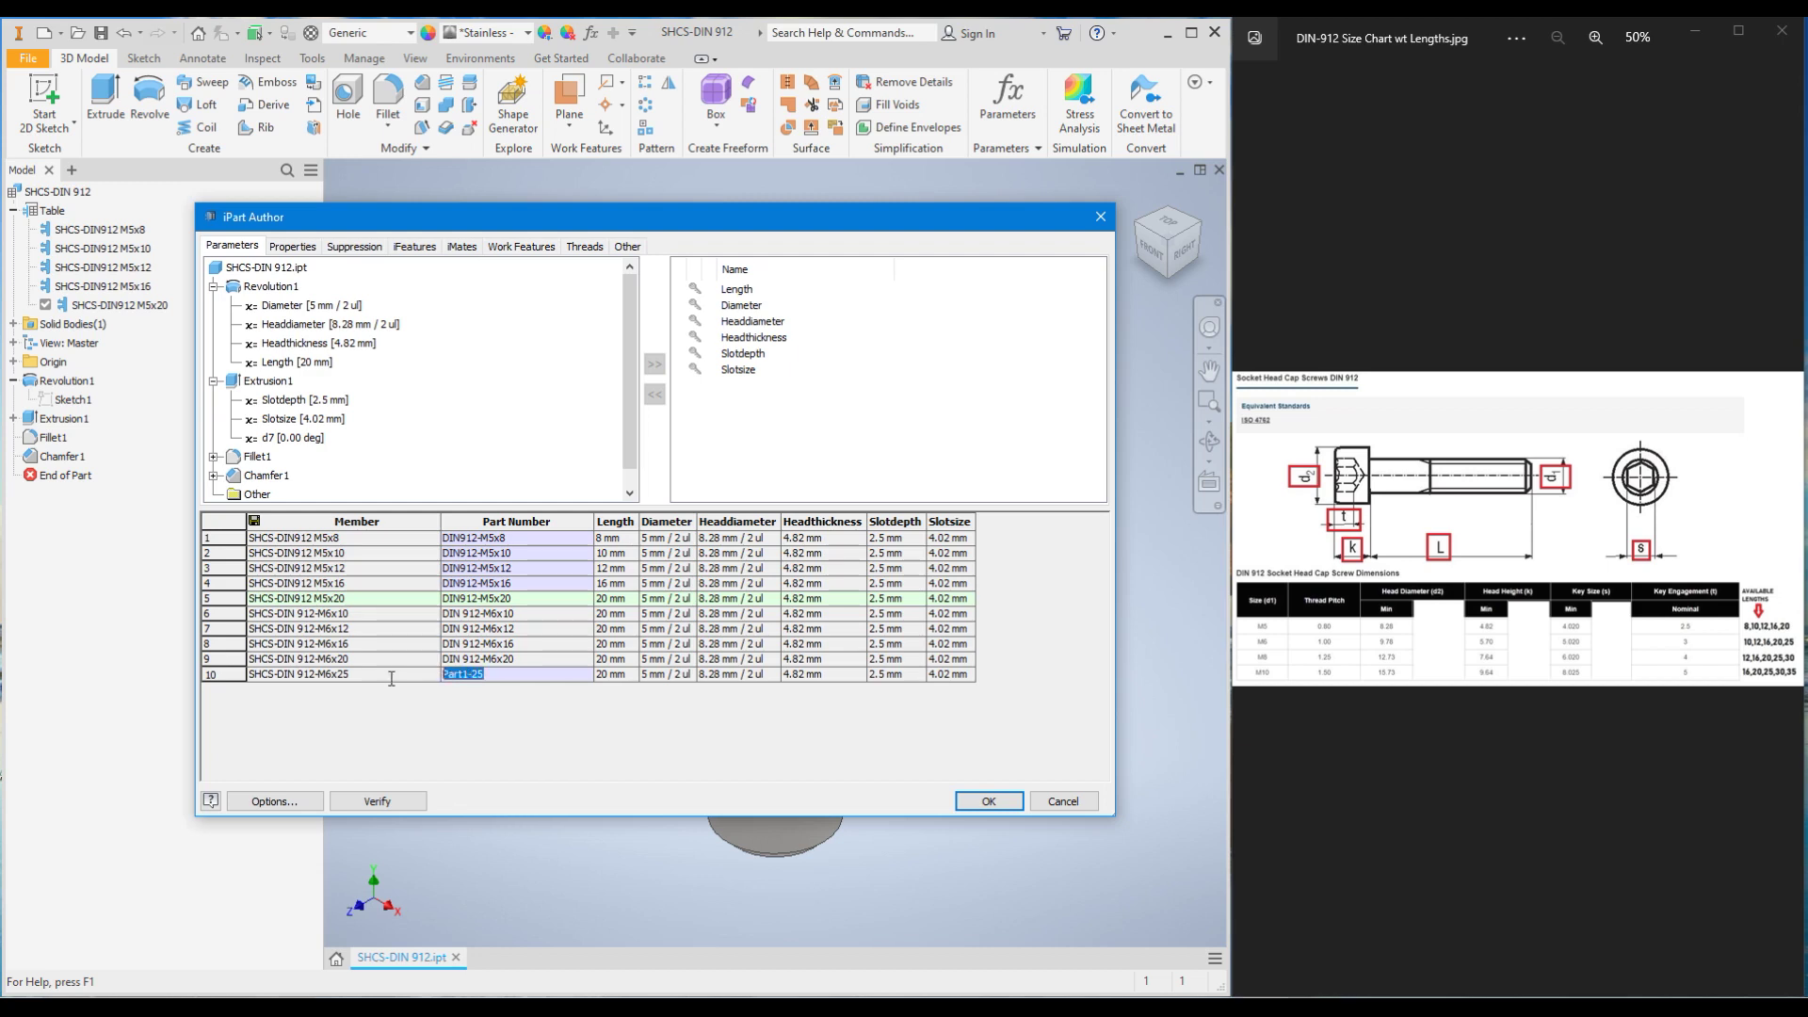
key("ctrl+v")
type("25")
Step: Set the Length of the five M6 members to 10, 12, 16, 20 and 25 in row order
left_click(620, 621)
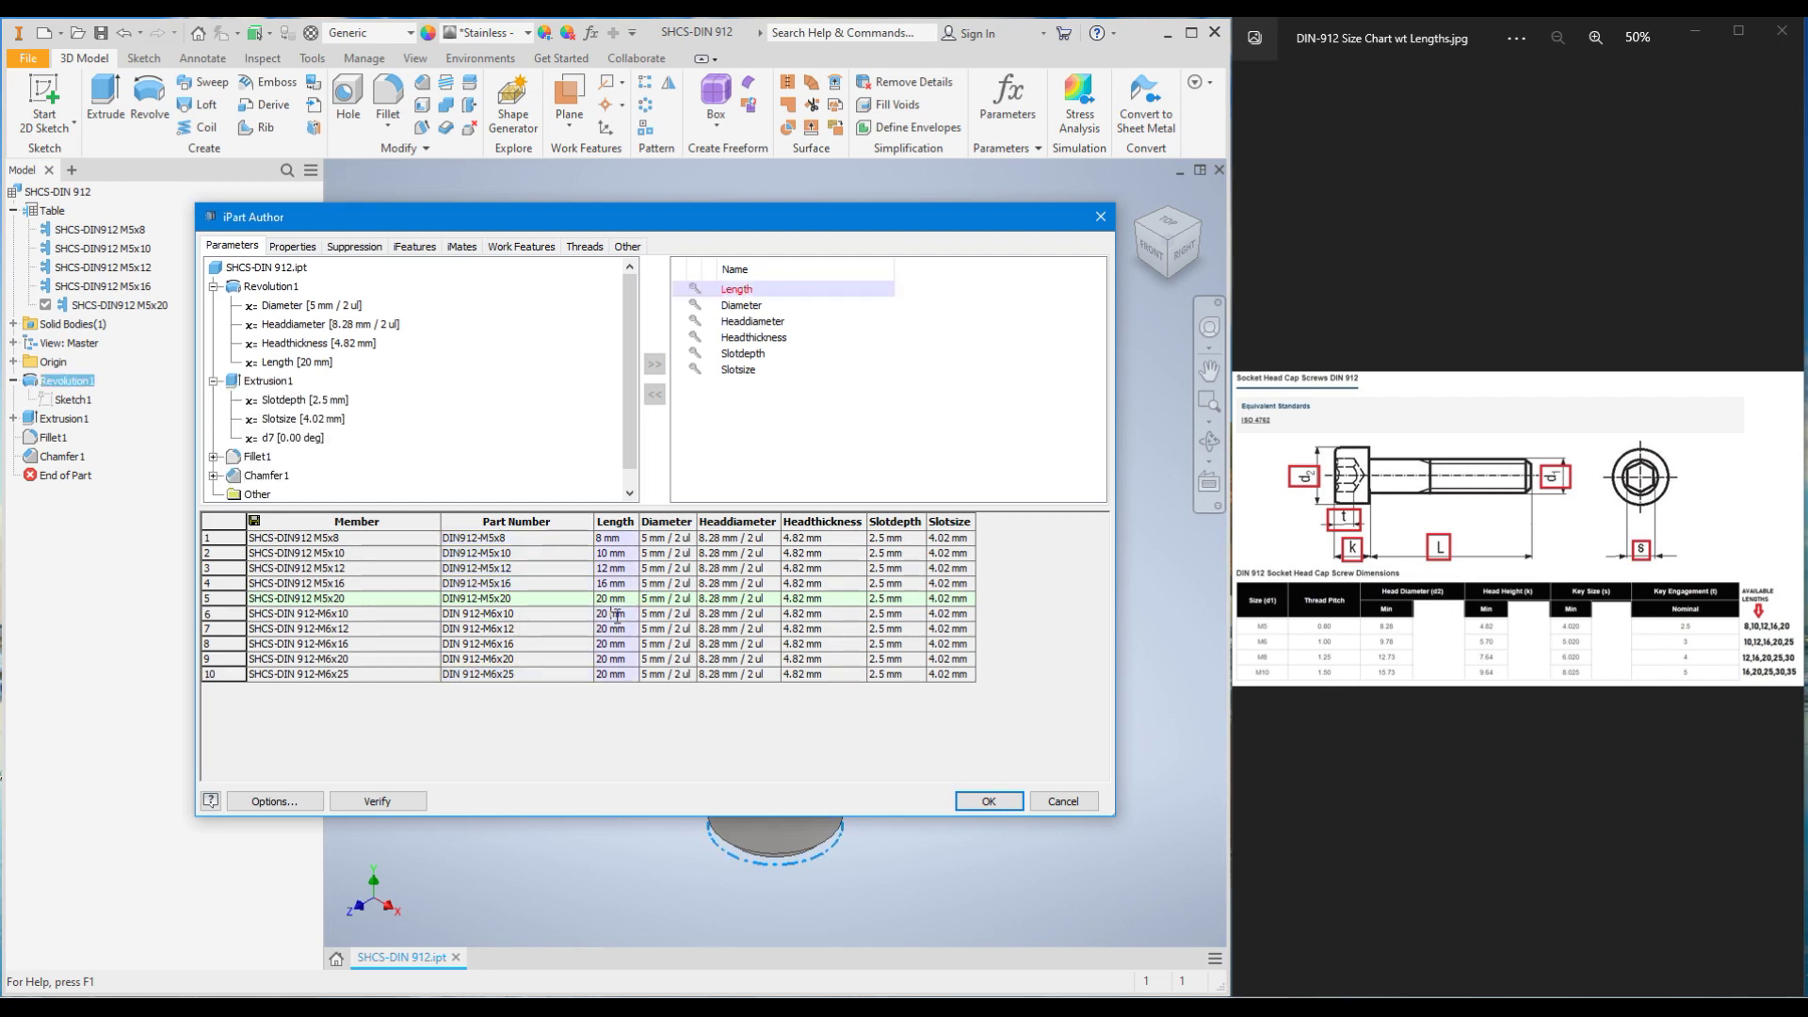
left_click(620, 618)
type("10")
left_click(622, 628)
type("12")
left_click(625, 644)
type("16")
left_click(620, 659)
left_click_drag(625, 659, 590, 656)
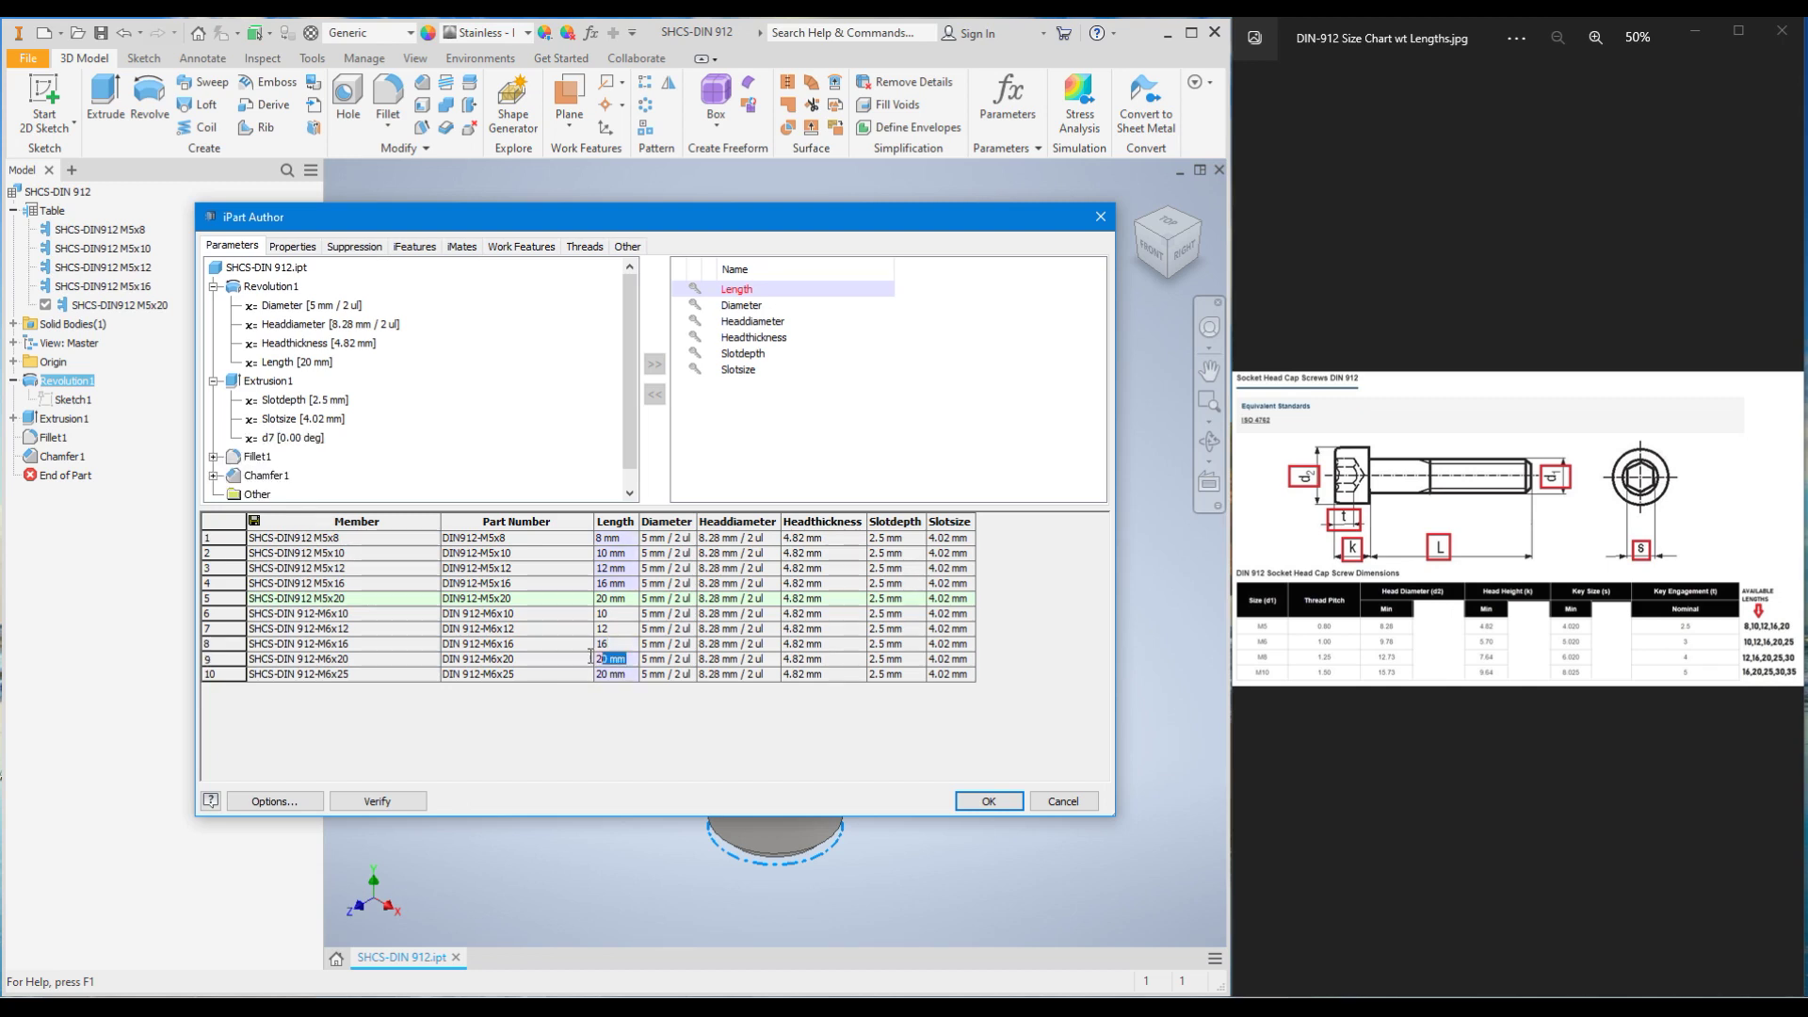
left_click(602, 674)
left_click_drag(625, 674, 593, 674)
type("25")
Step: Set the Diameter of all five M6 members to 6 mm / 2 ul
left_click(647, 616)
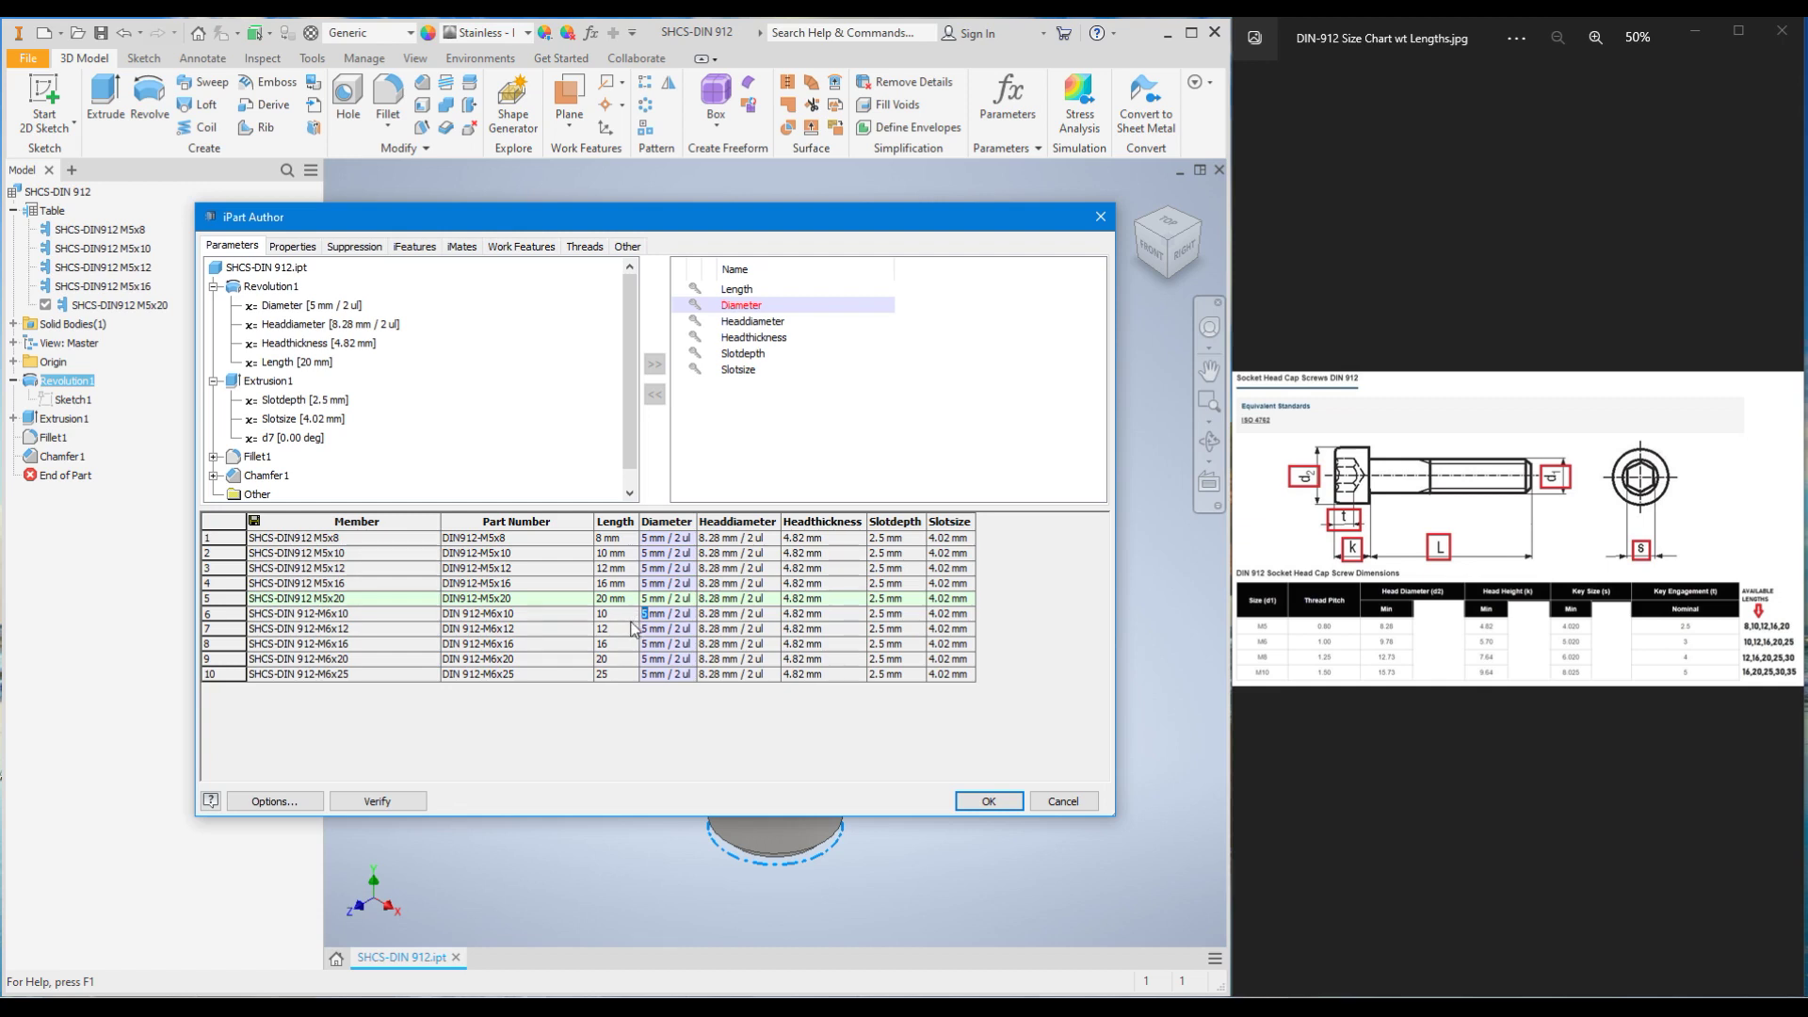
type("6")
left_click(645, 629)
type("6")
left_click(645, 644)
type("6")
left_click(646, 660)
type("6")
left_click(646, 674)
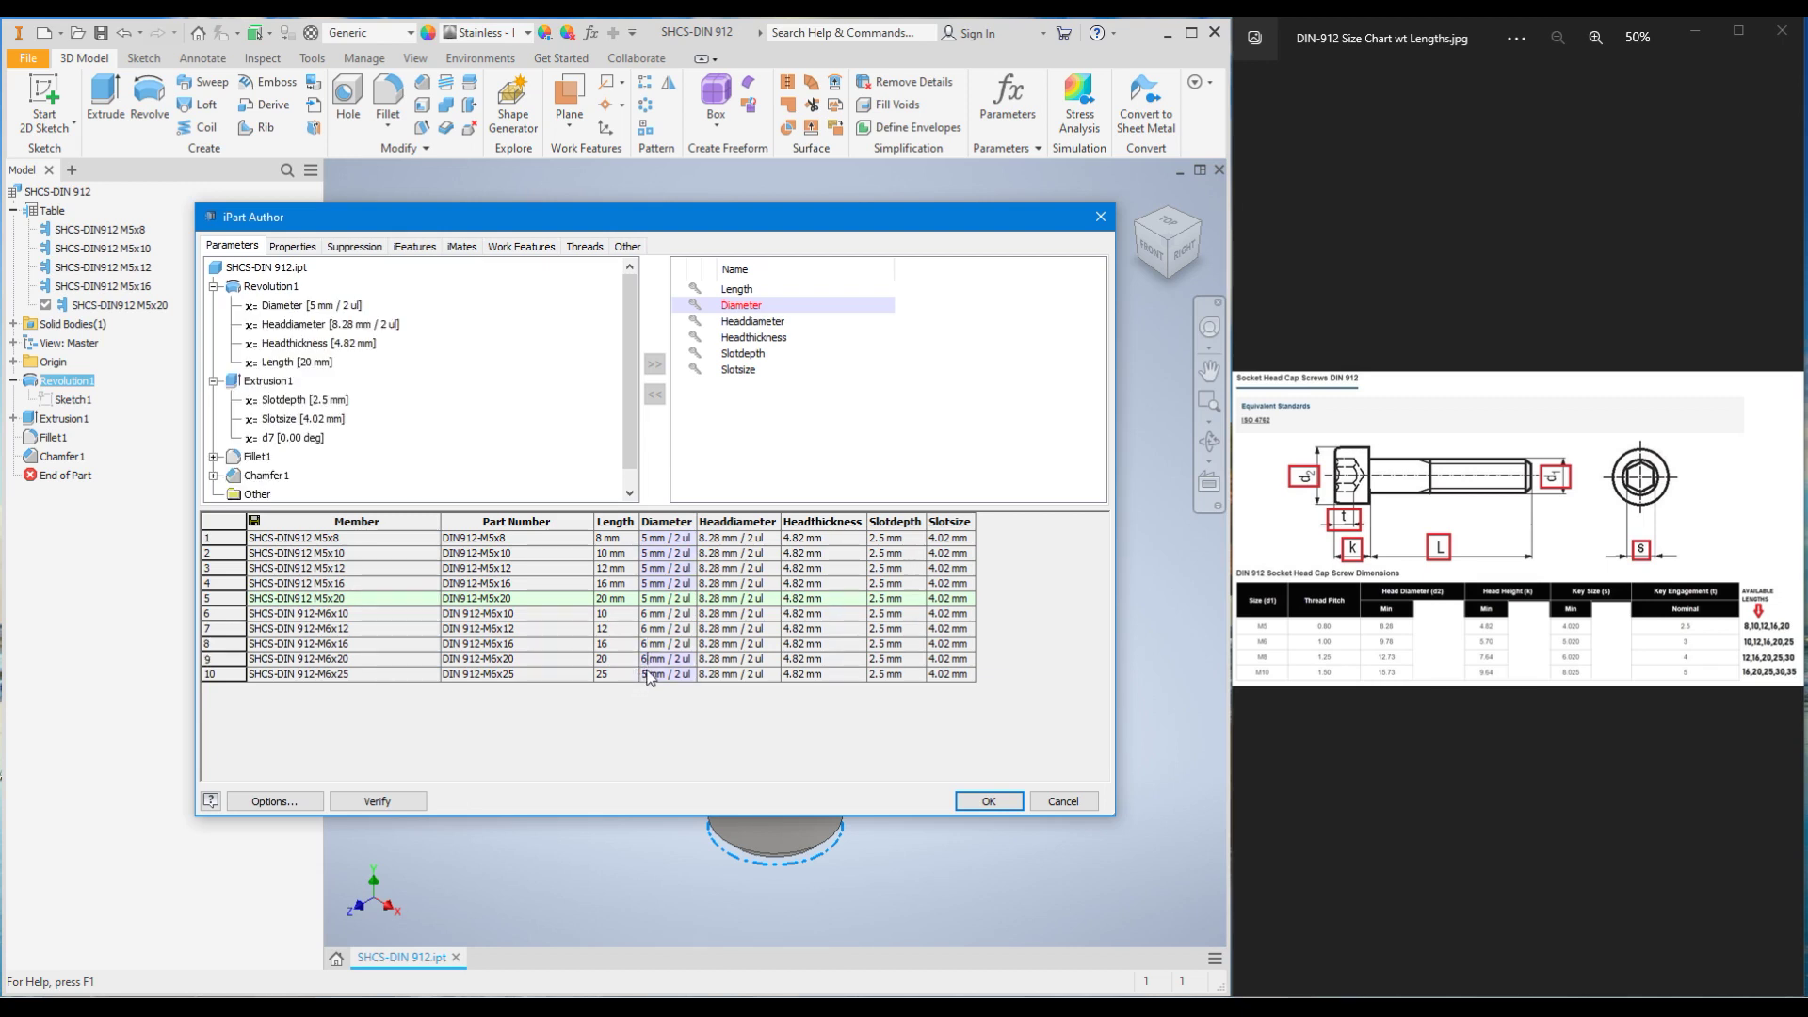
type("6")
Step: Set the Headdiameter of all five M6 members to 9.78 mm / 2 ul
left_click(715, 629)
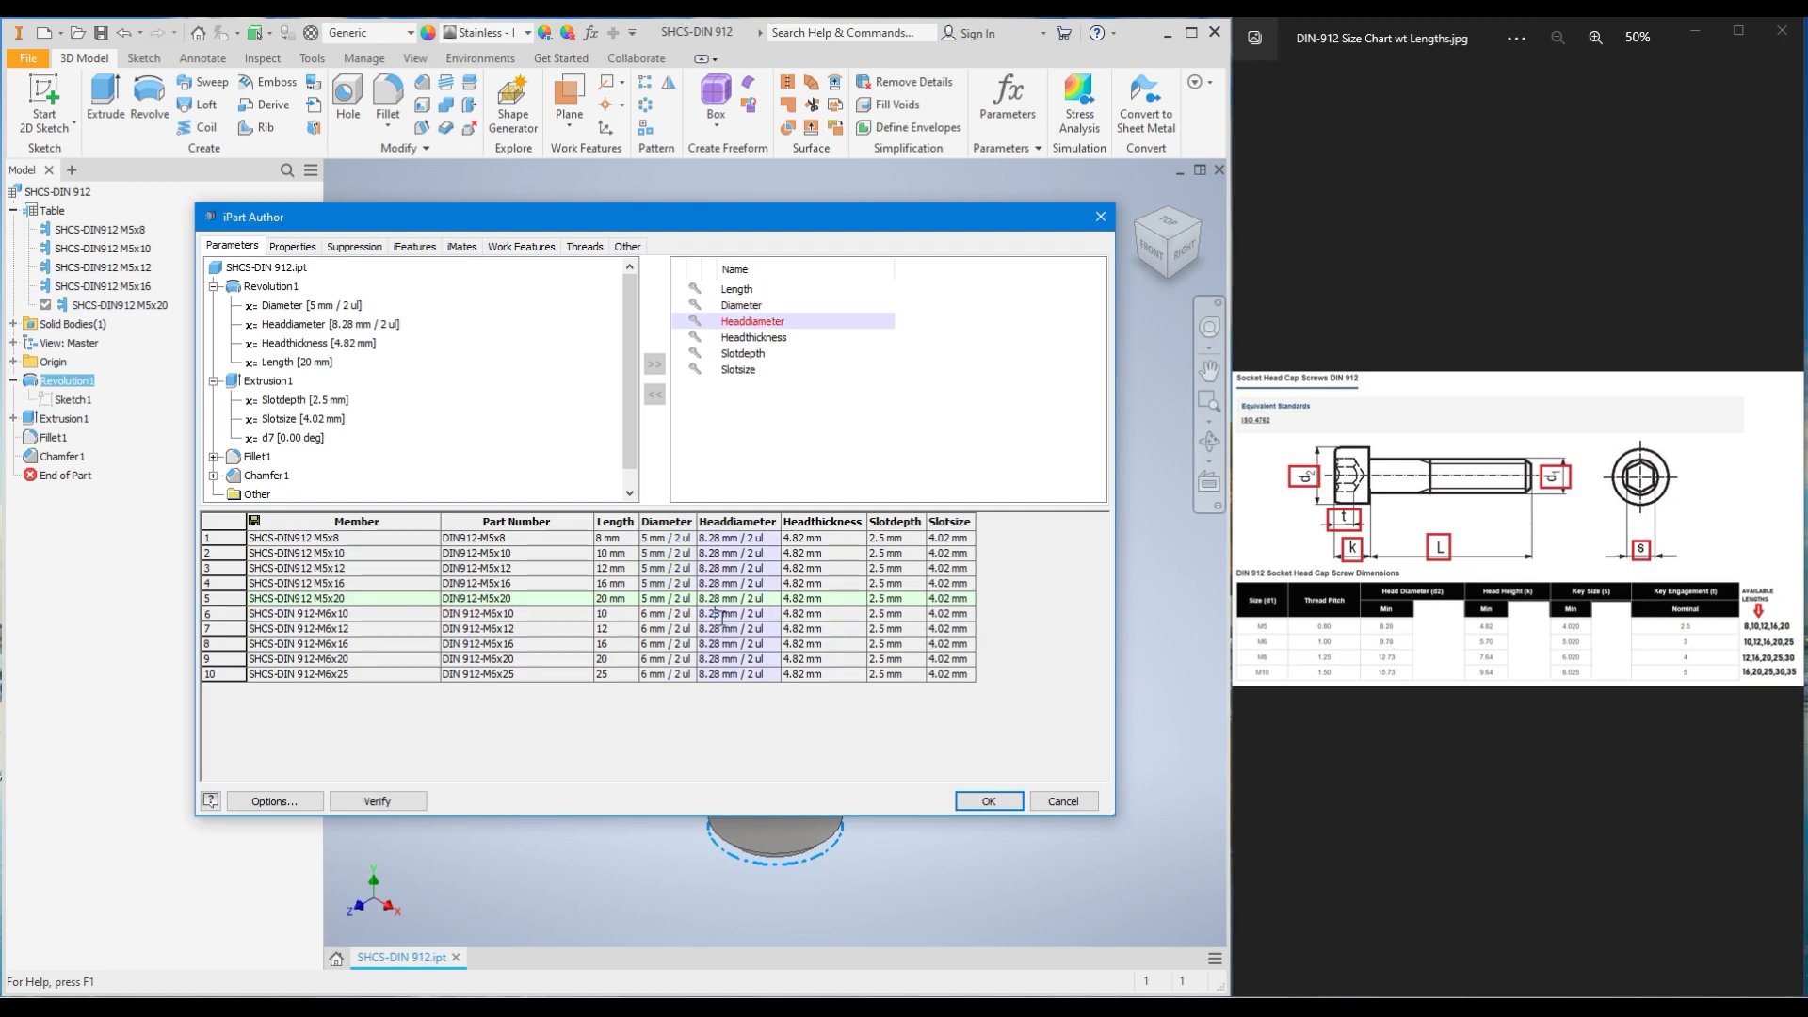
type("9.78")
left_click(711, 633)
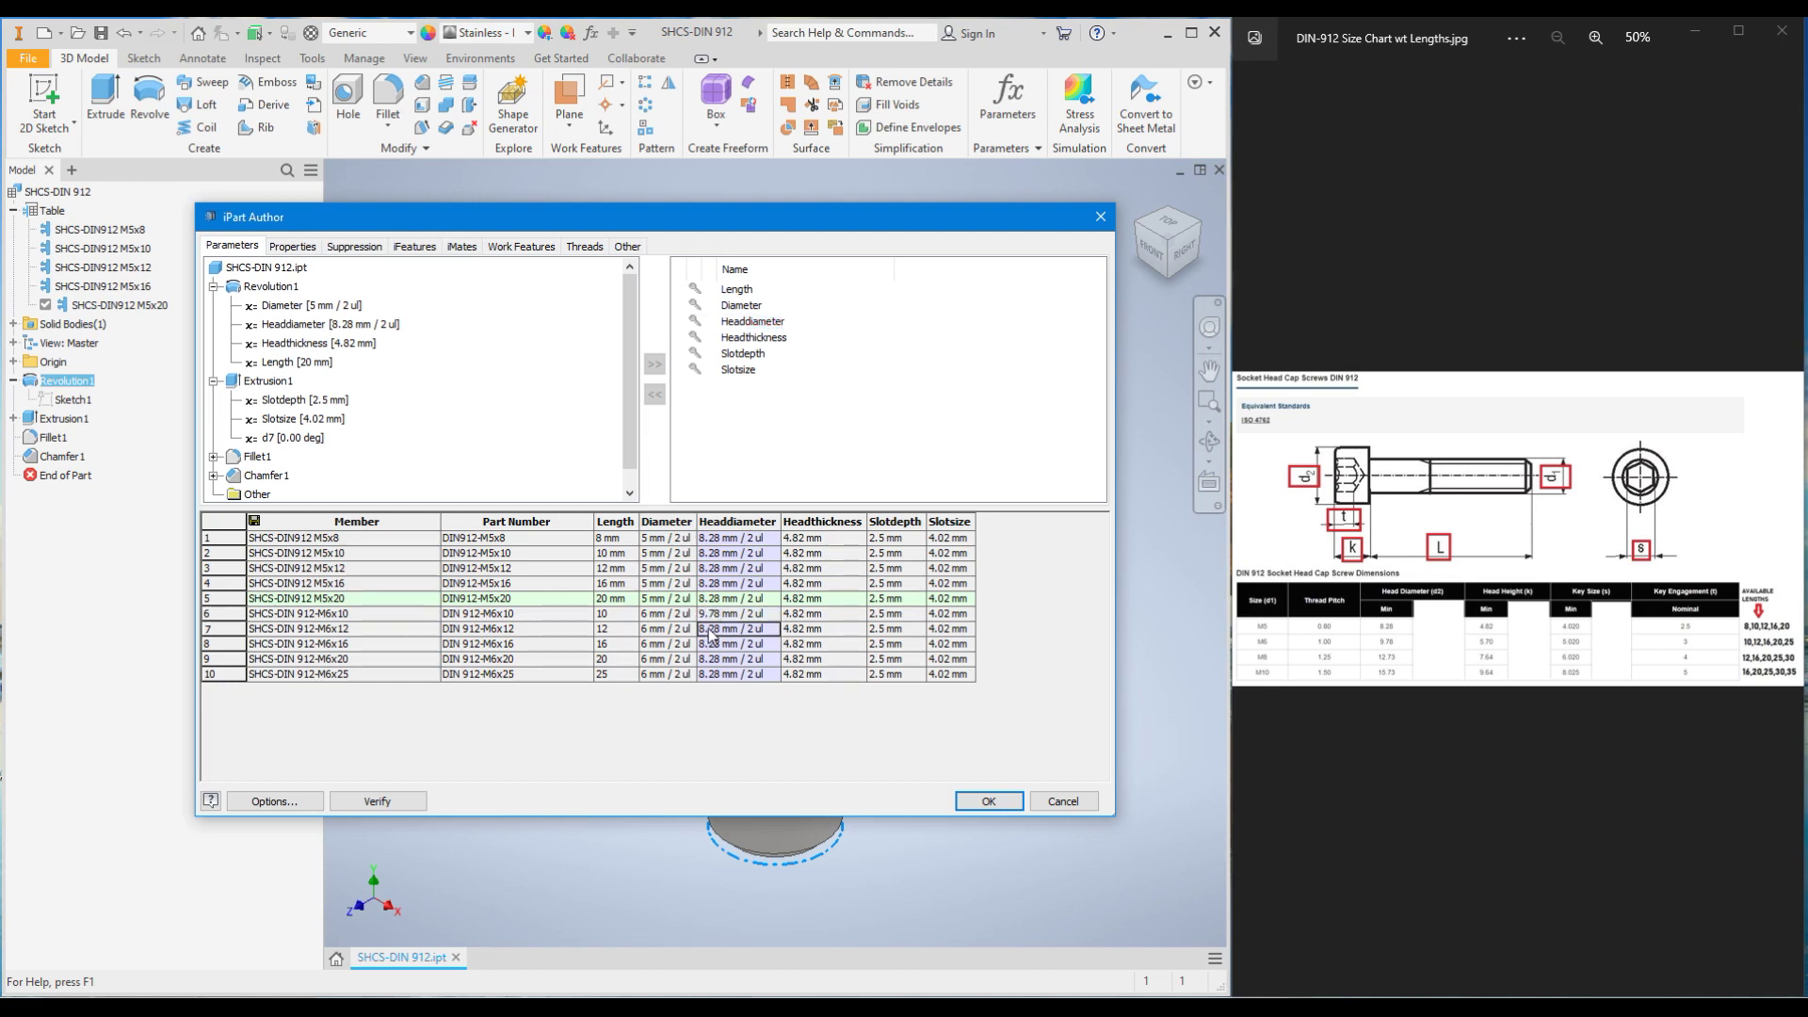
double_click(711, 630)
type("9.78")
left_click(712, 646)
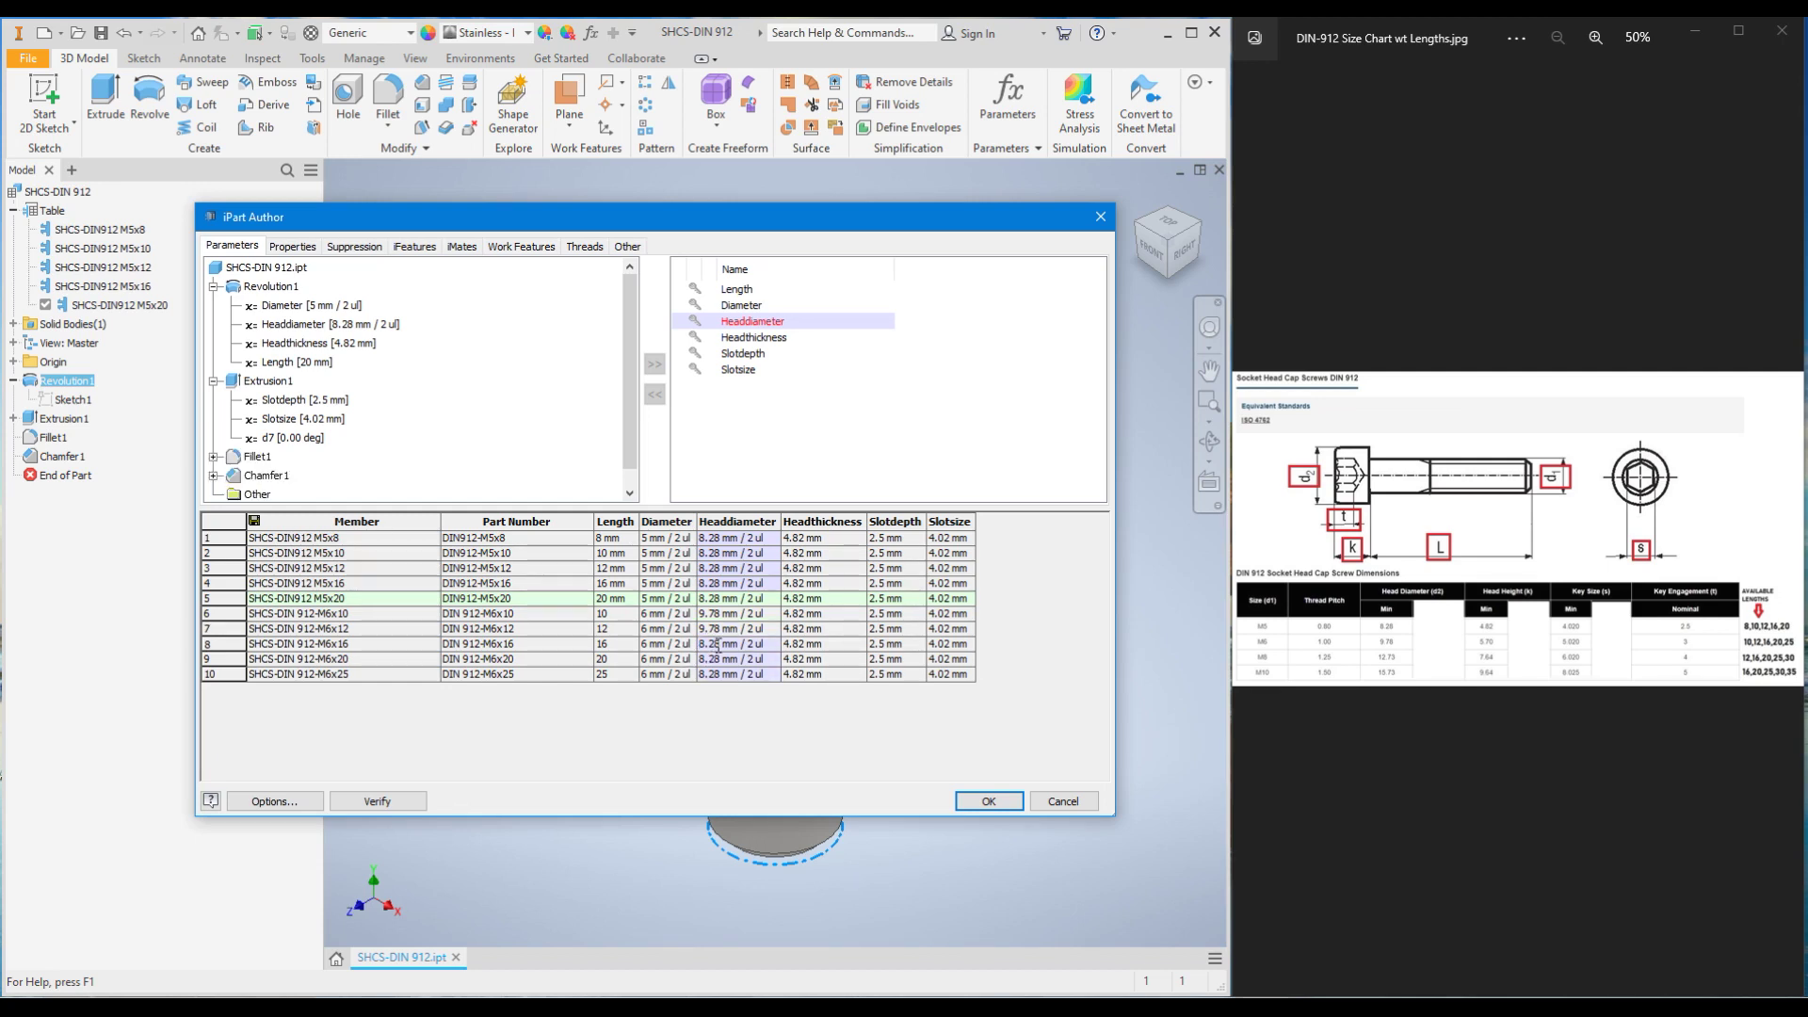
double_click(720, 645)
type("9.78")
left_click(706, 659)
double_click(716, 658)
type("9.7")
type("8")
left_click(708, 674)
double_click(719, 676)
type("9.7")
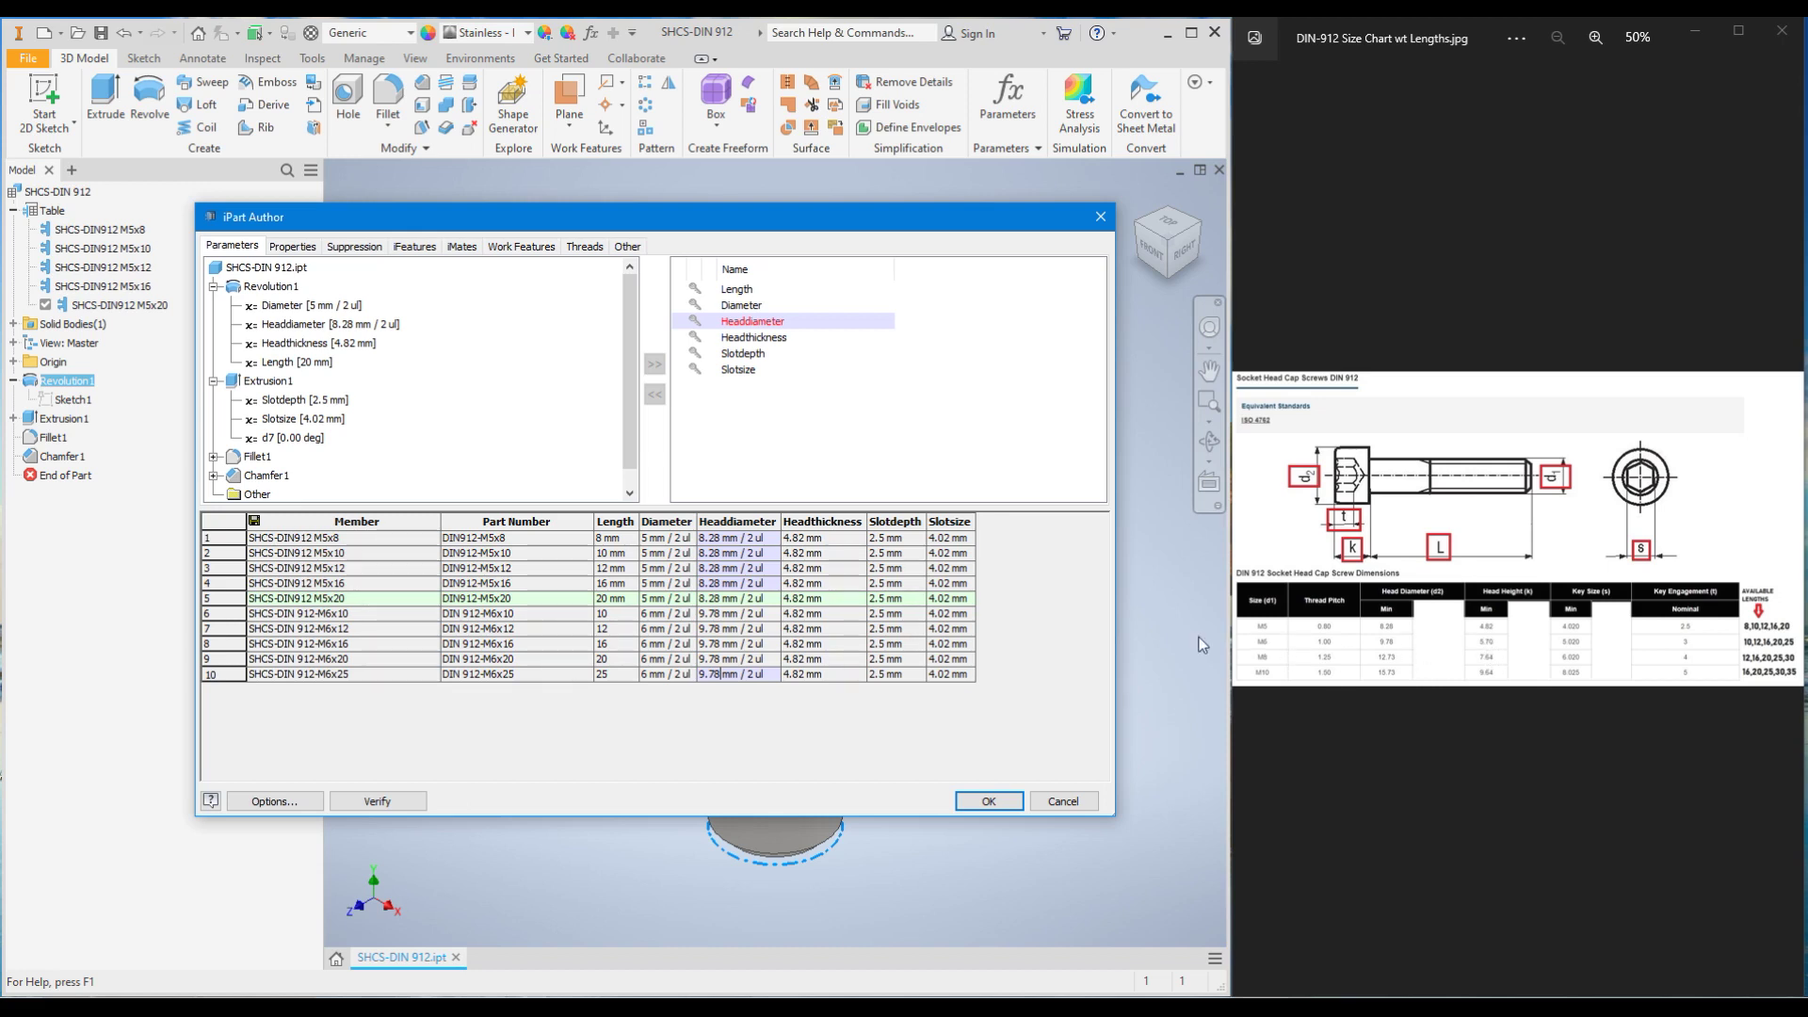
Step: Set the Headthickness of all five M6 members to 5.7 mm
left_click(803, 616)
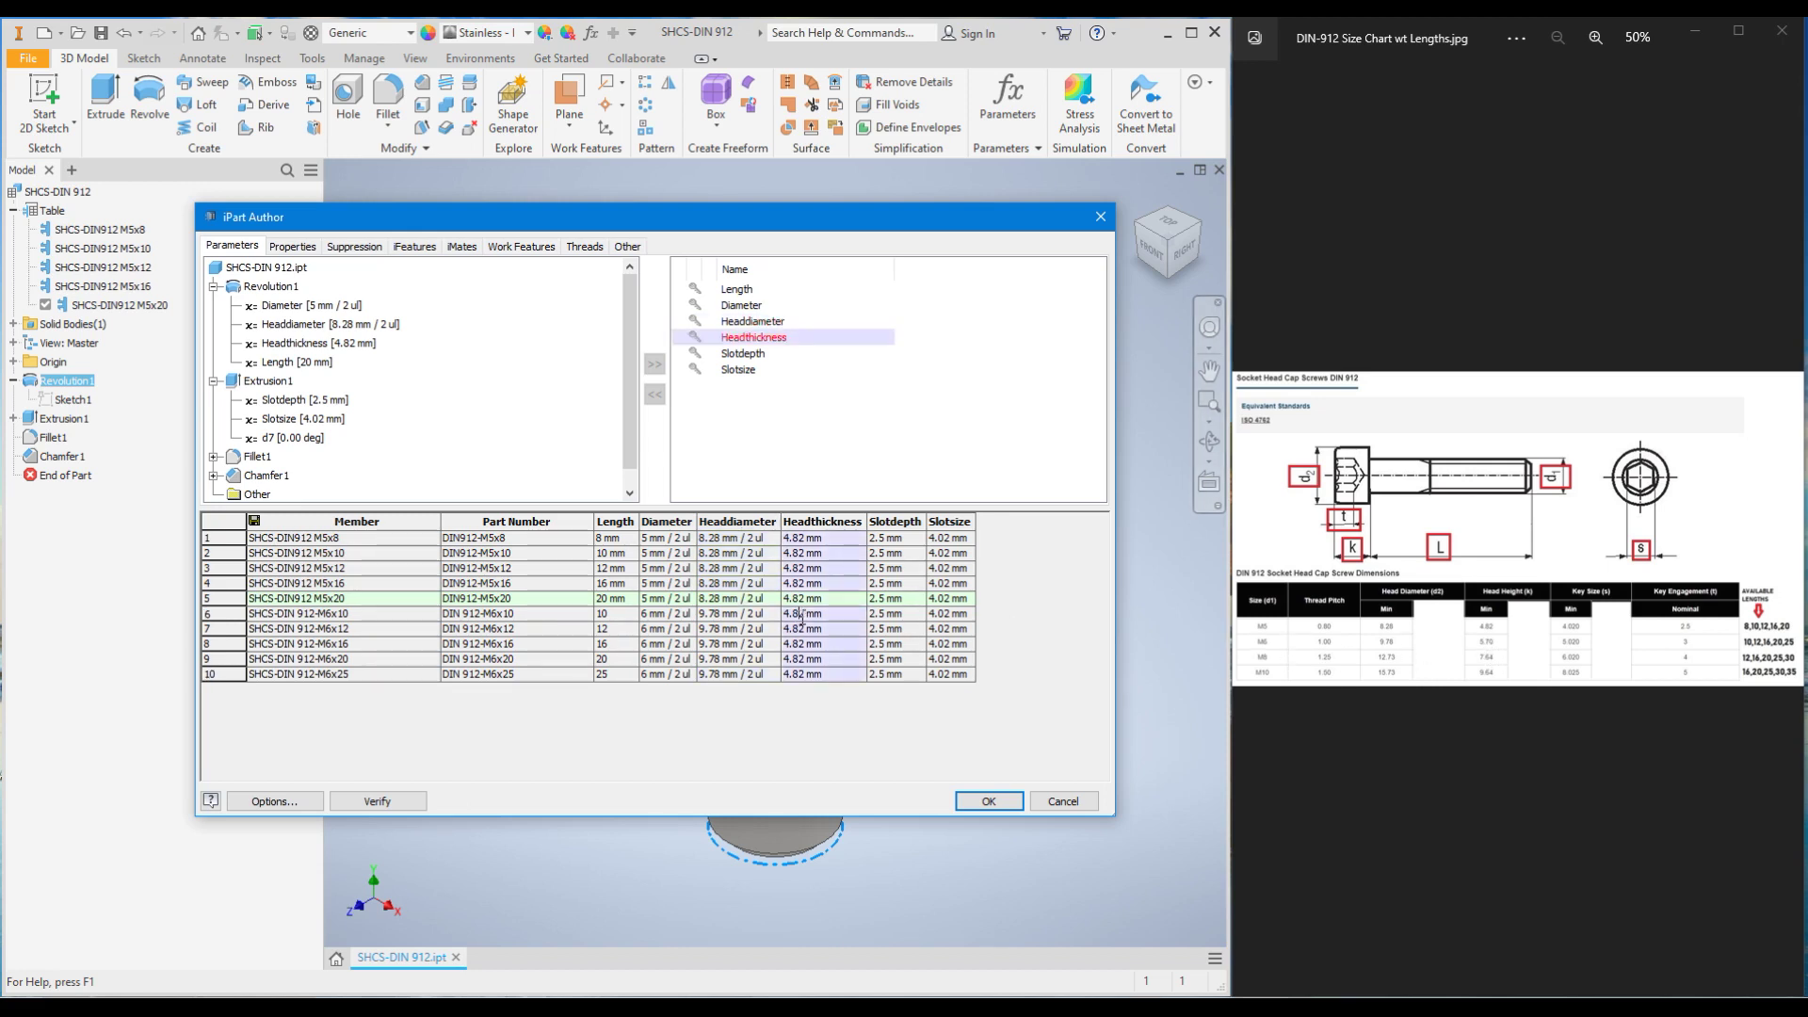
double_click(803, 616)
type("5.7")
left_click(801, 628)
double_click(800, 628)
type("5.7")
left_click(802, 648)
double_click(801, 648)
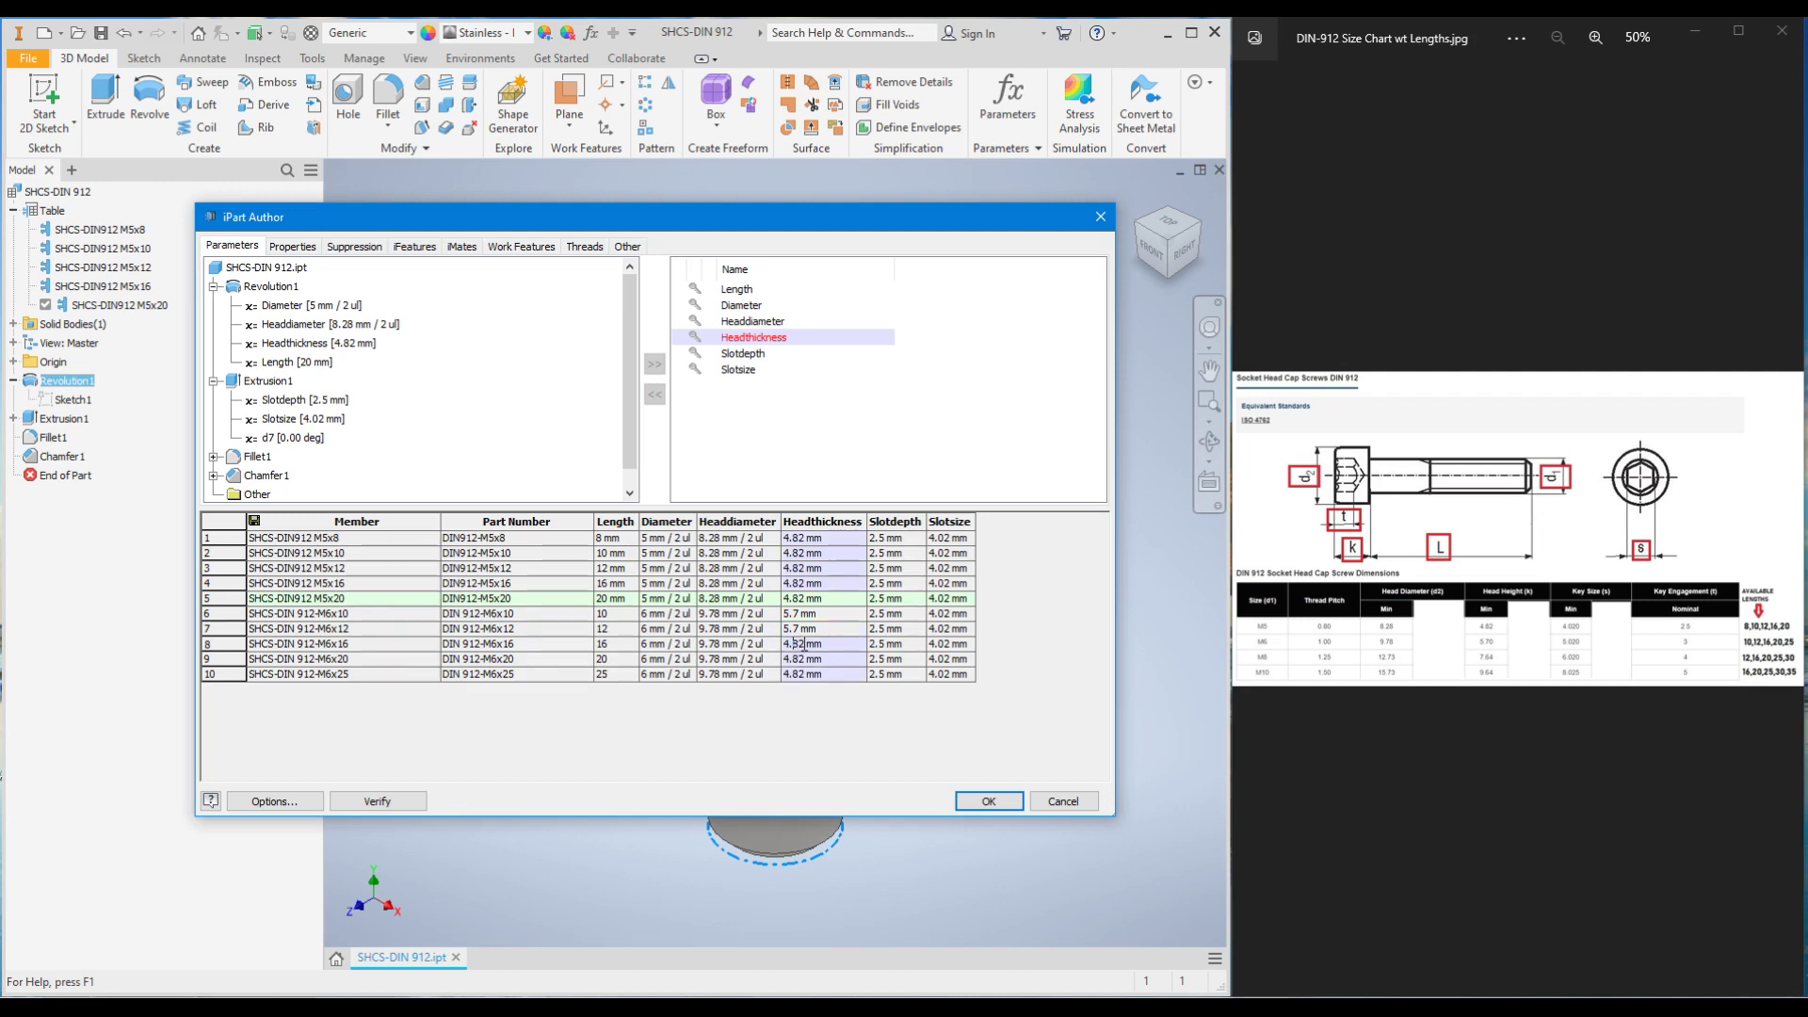
type("5.7")
left_click(797, 659)
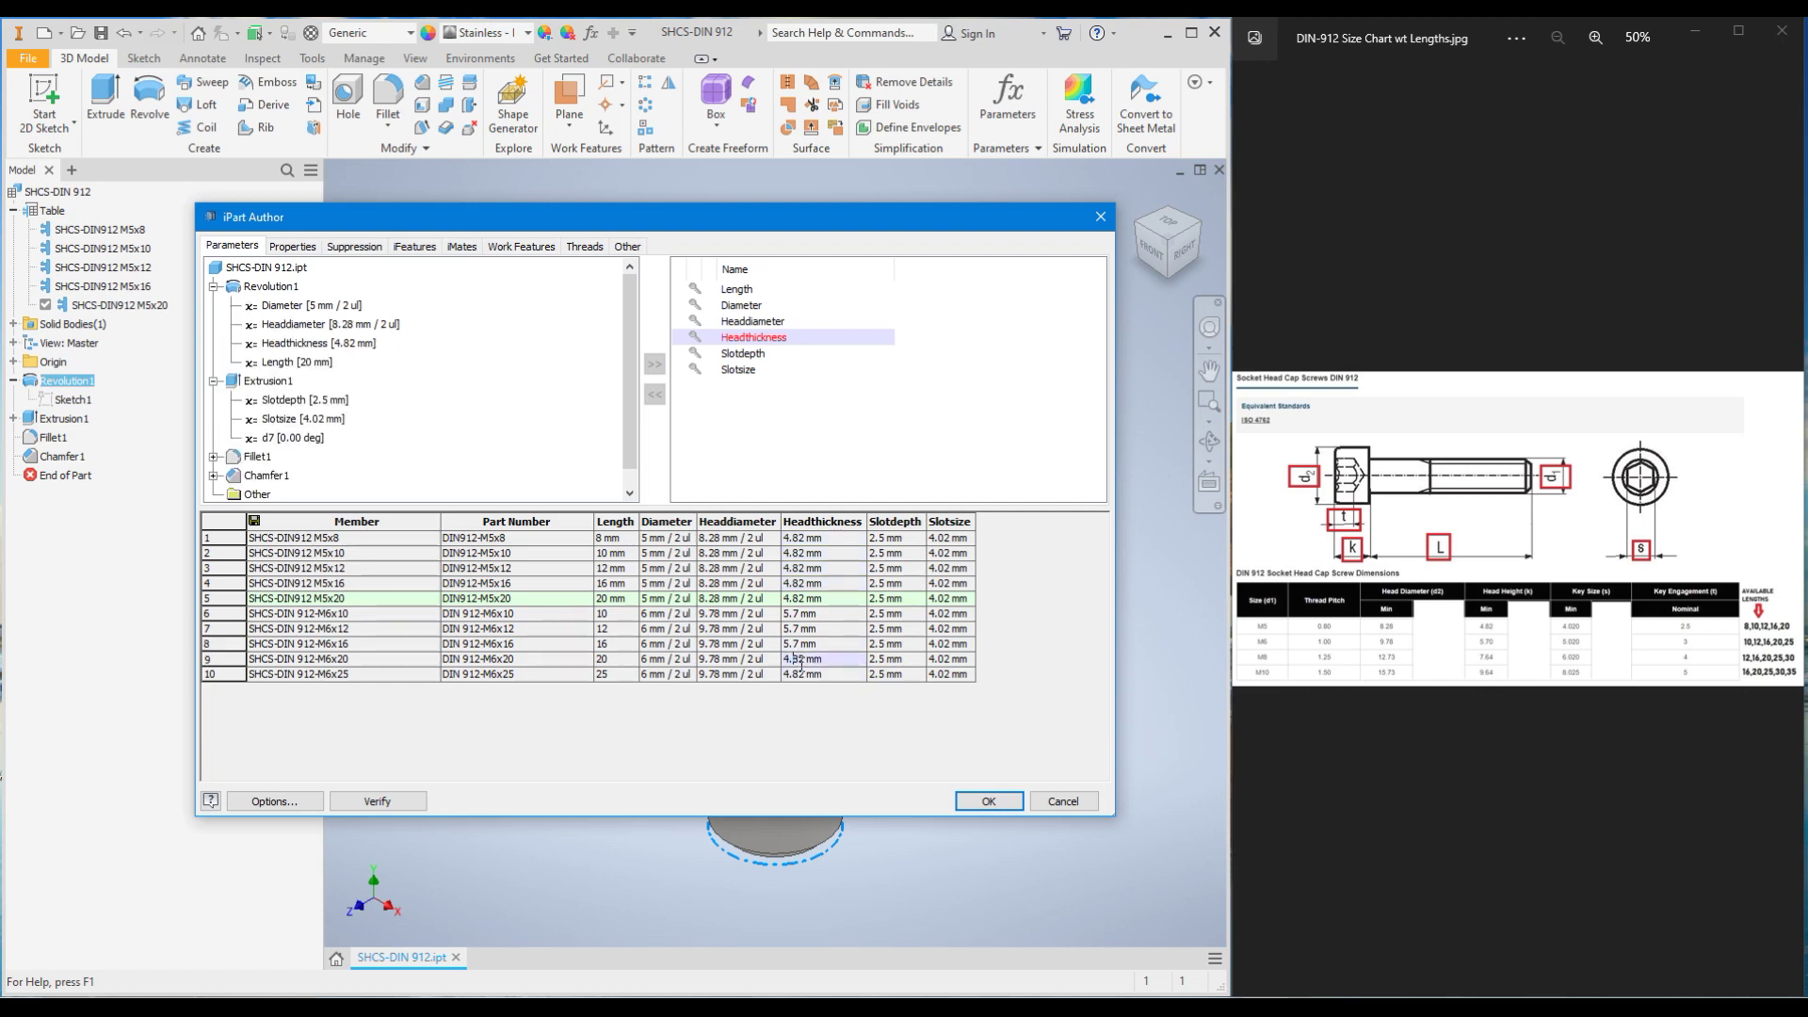
left_click_drag(802, 662, 776, 665)
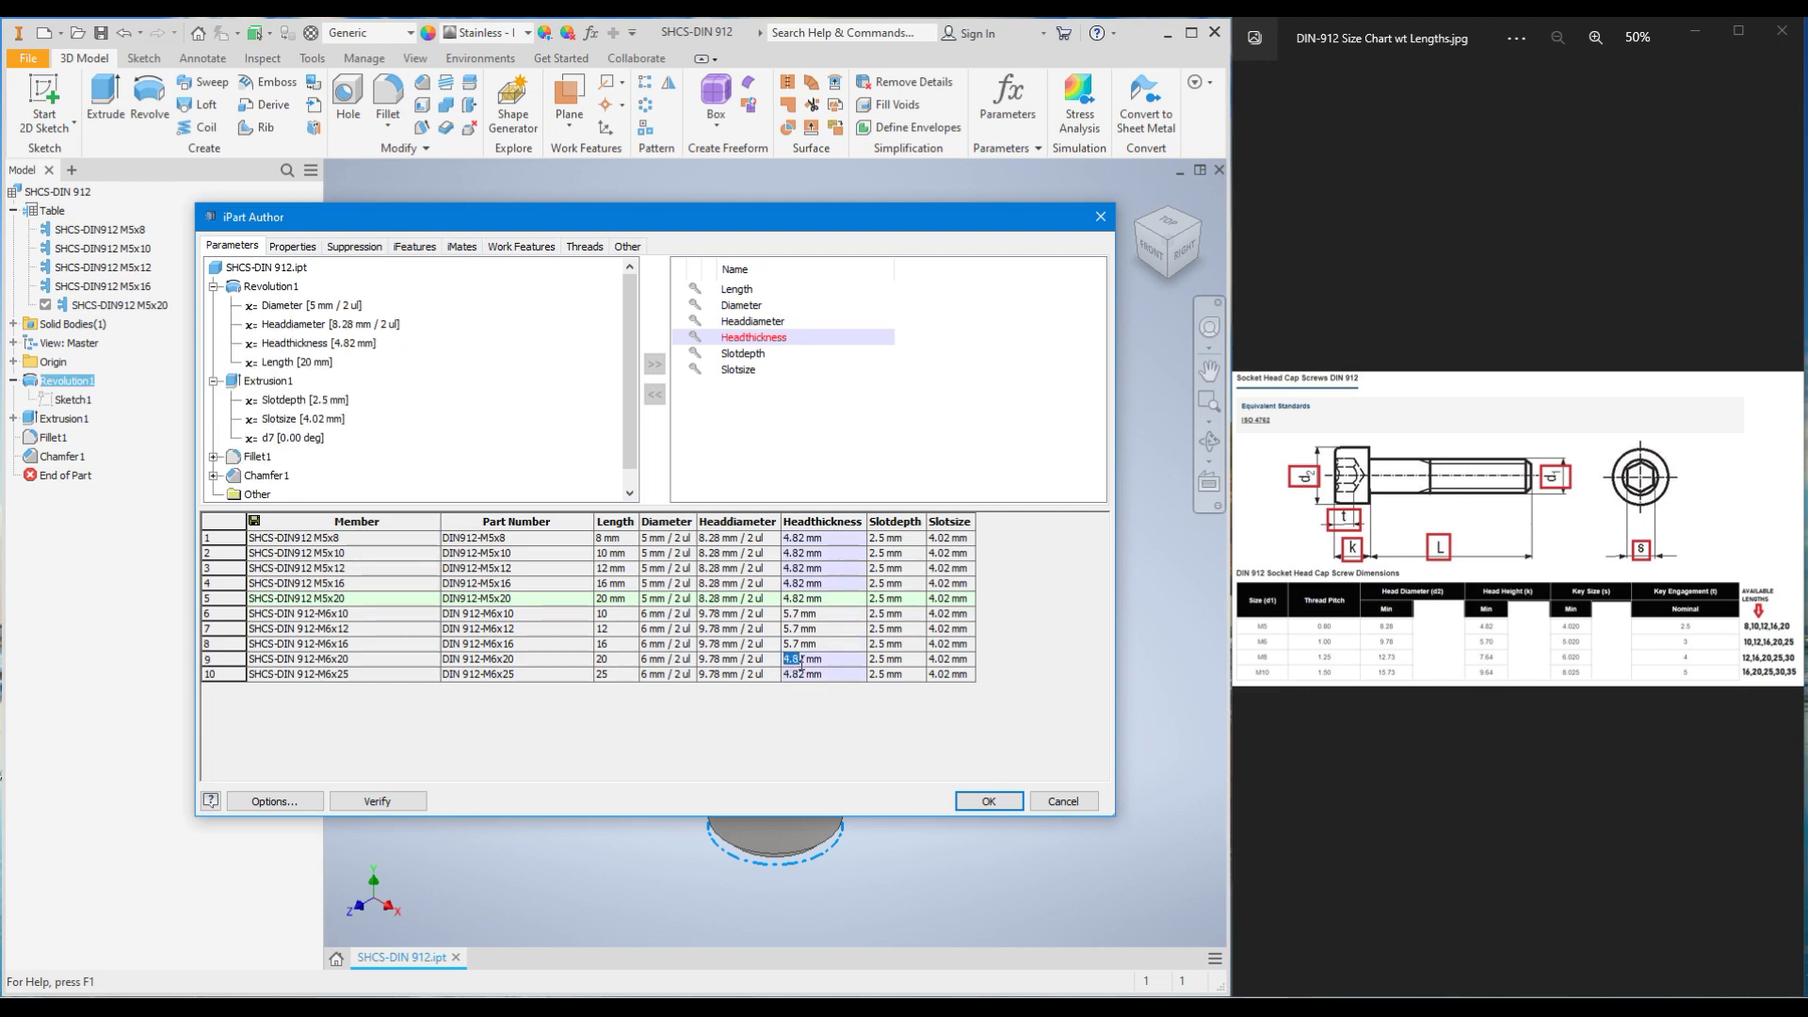
type("5.7")
double_click(803, 664)
type("5.7")
Step: Set the Slotdepth of all five M6 members to 3 mm
left_click(887, 629)
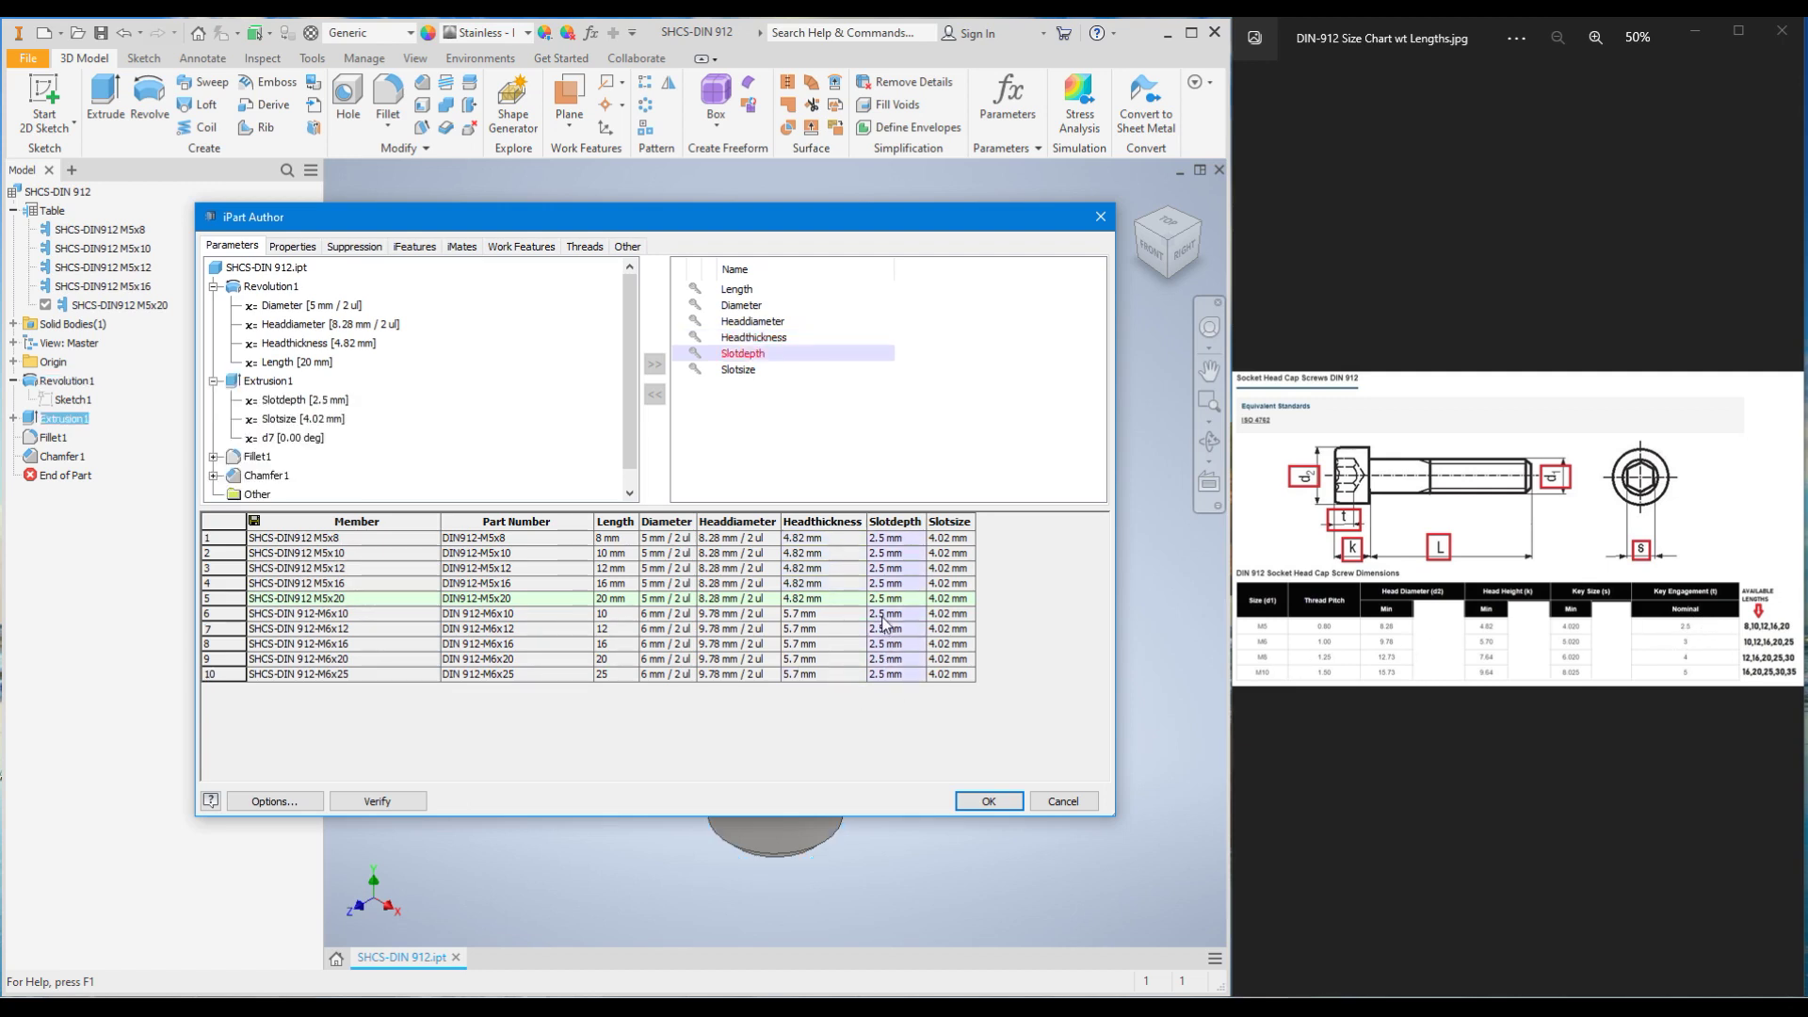
left_click(884, 613)
type("3")
left_click(885, 629)
type("3")
left_click(882, 644)
type("3")
left_click(877, 659)
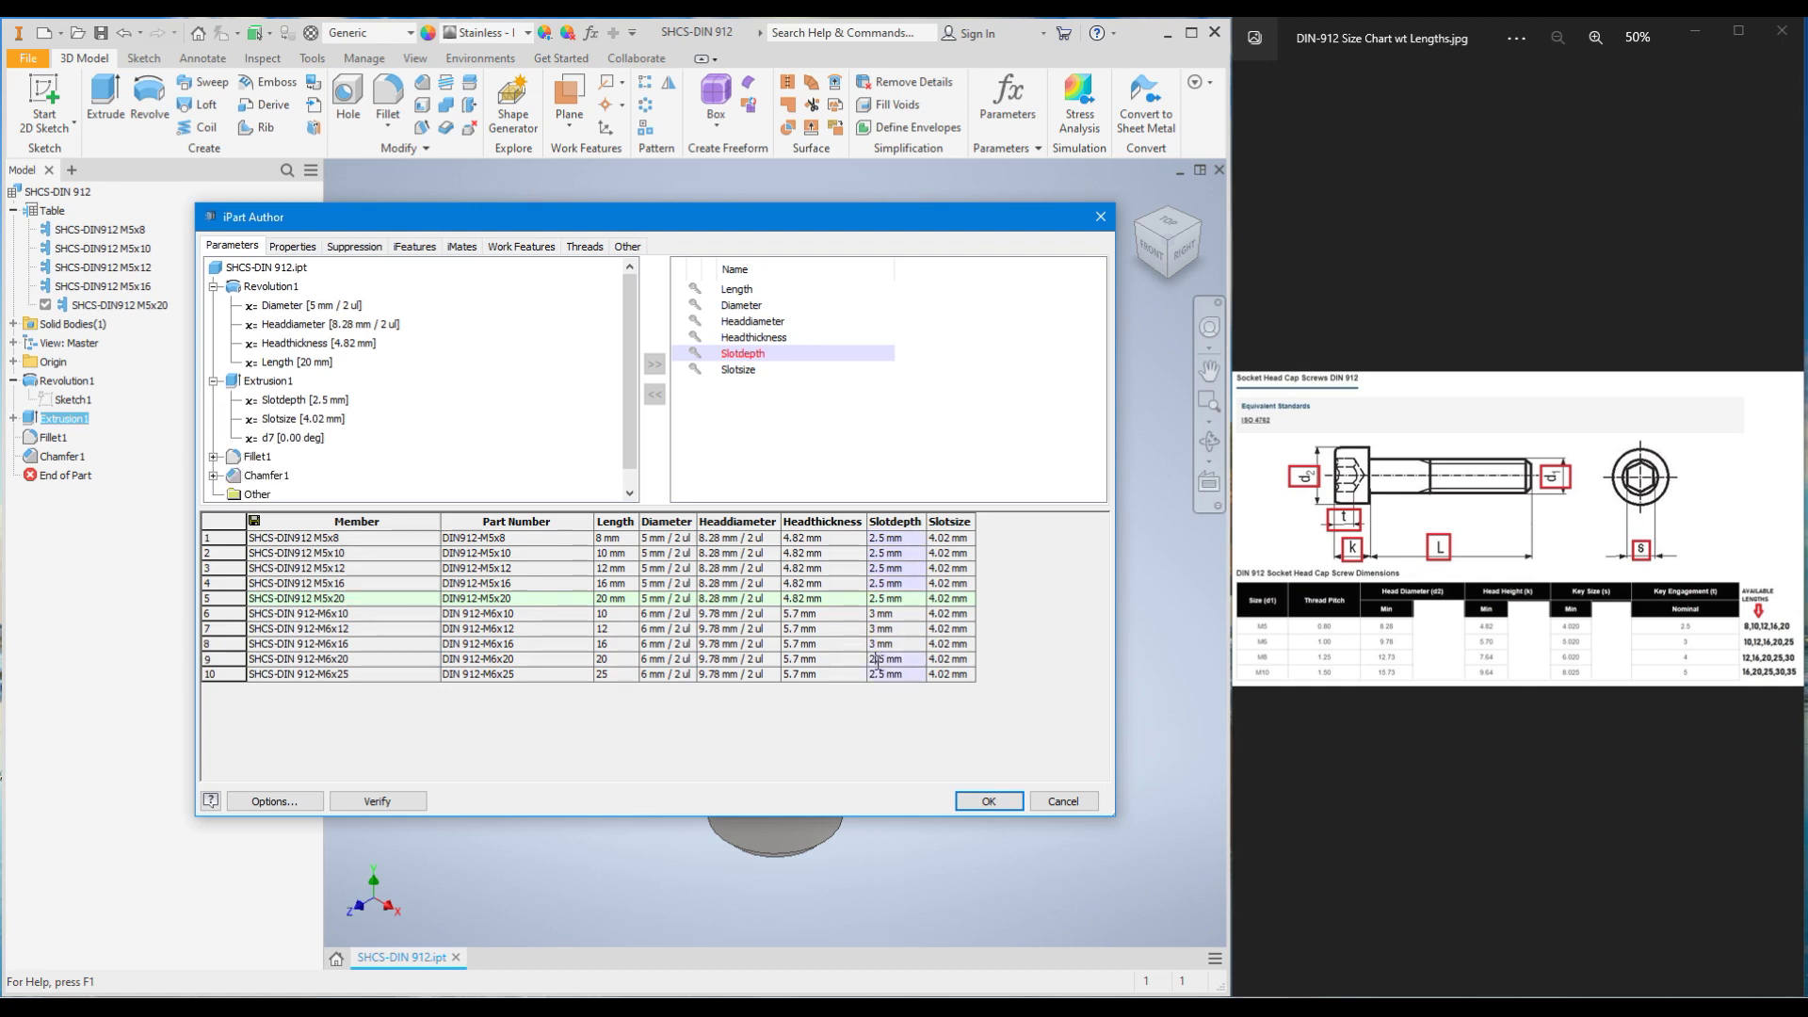
type("3")
left_click(873, 672)
left_click_drag(875, 674, 870, 675)
double_click(878, 675)
type("3")
Step: Set the Slotsize of the five M6 members to 5.02 mm and accept the iPart table
left_click(943, 613)
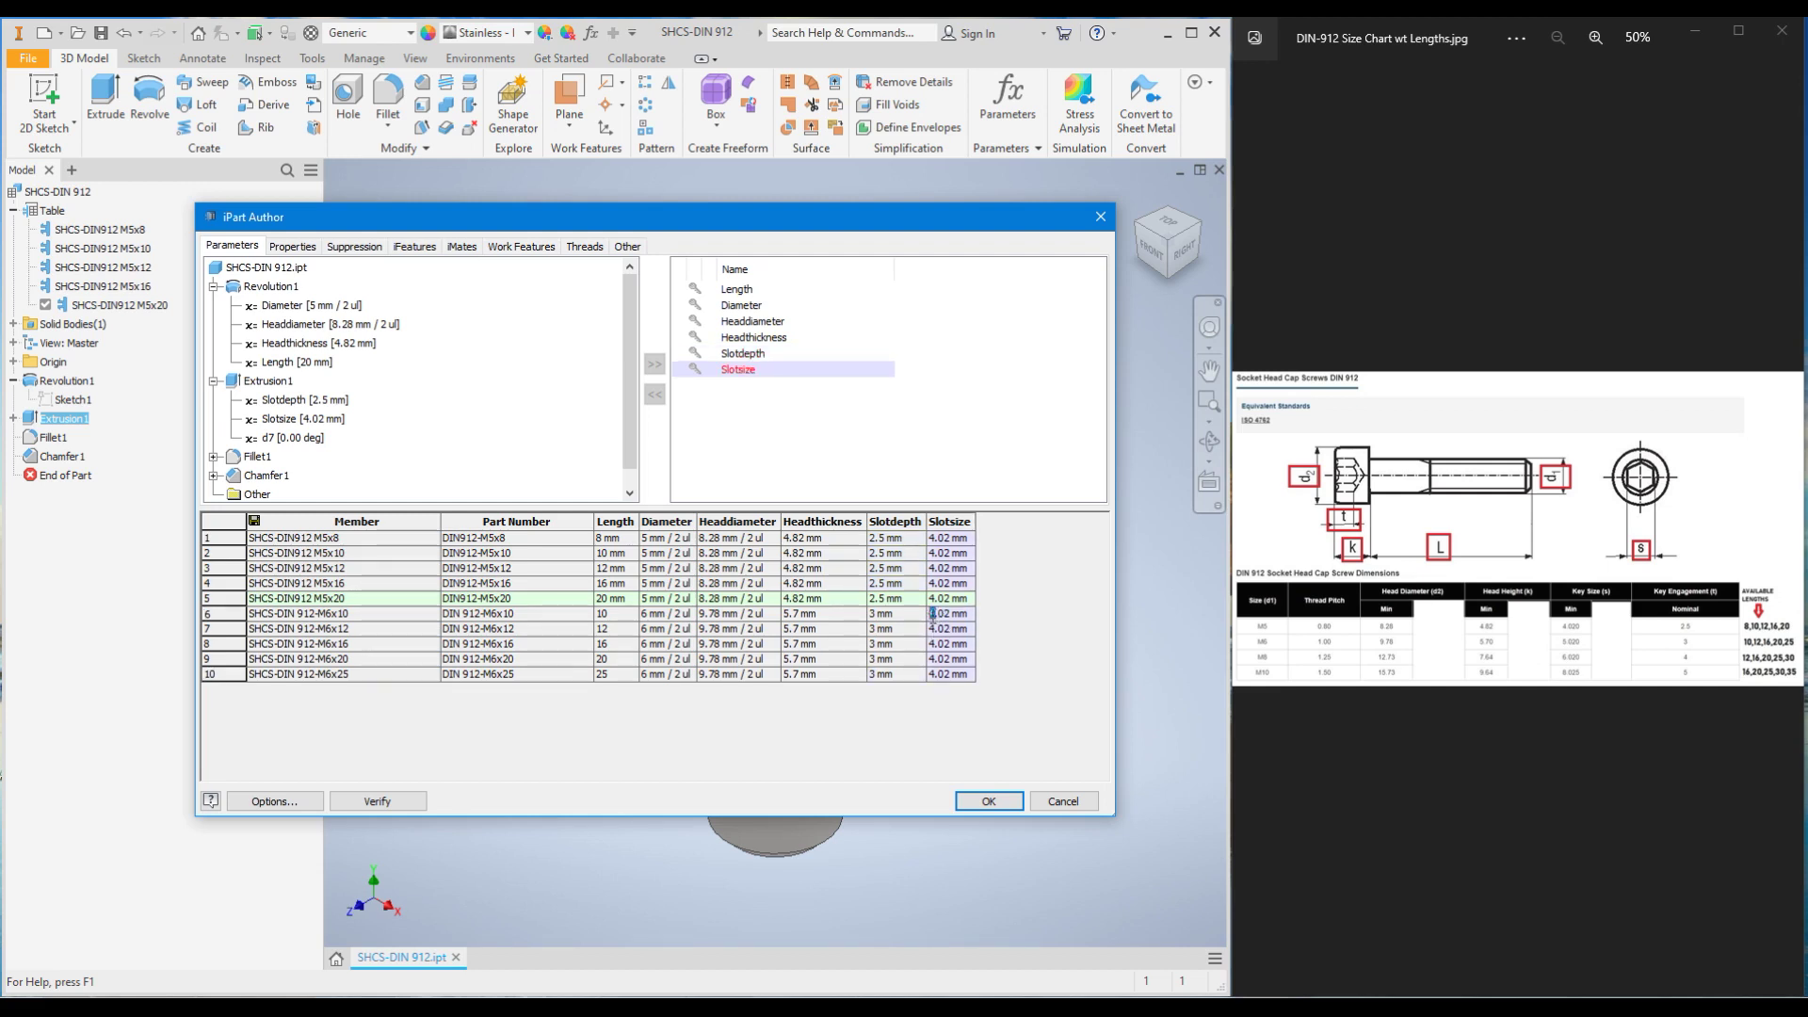
type("5")
left_click(932, 629)
type("5")
left_click(932, 644)
type("5")
left_click(932, 658)
type("55")
key("Return")
left_click(987, 802)
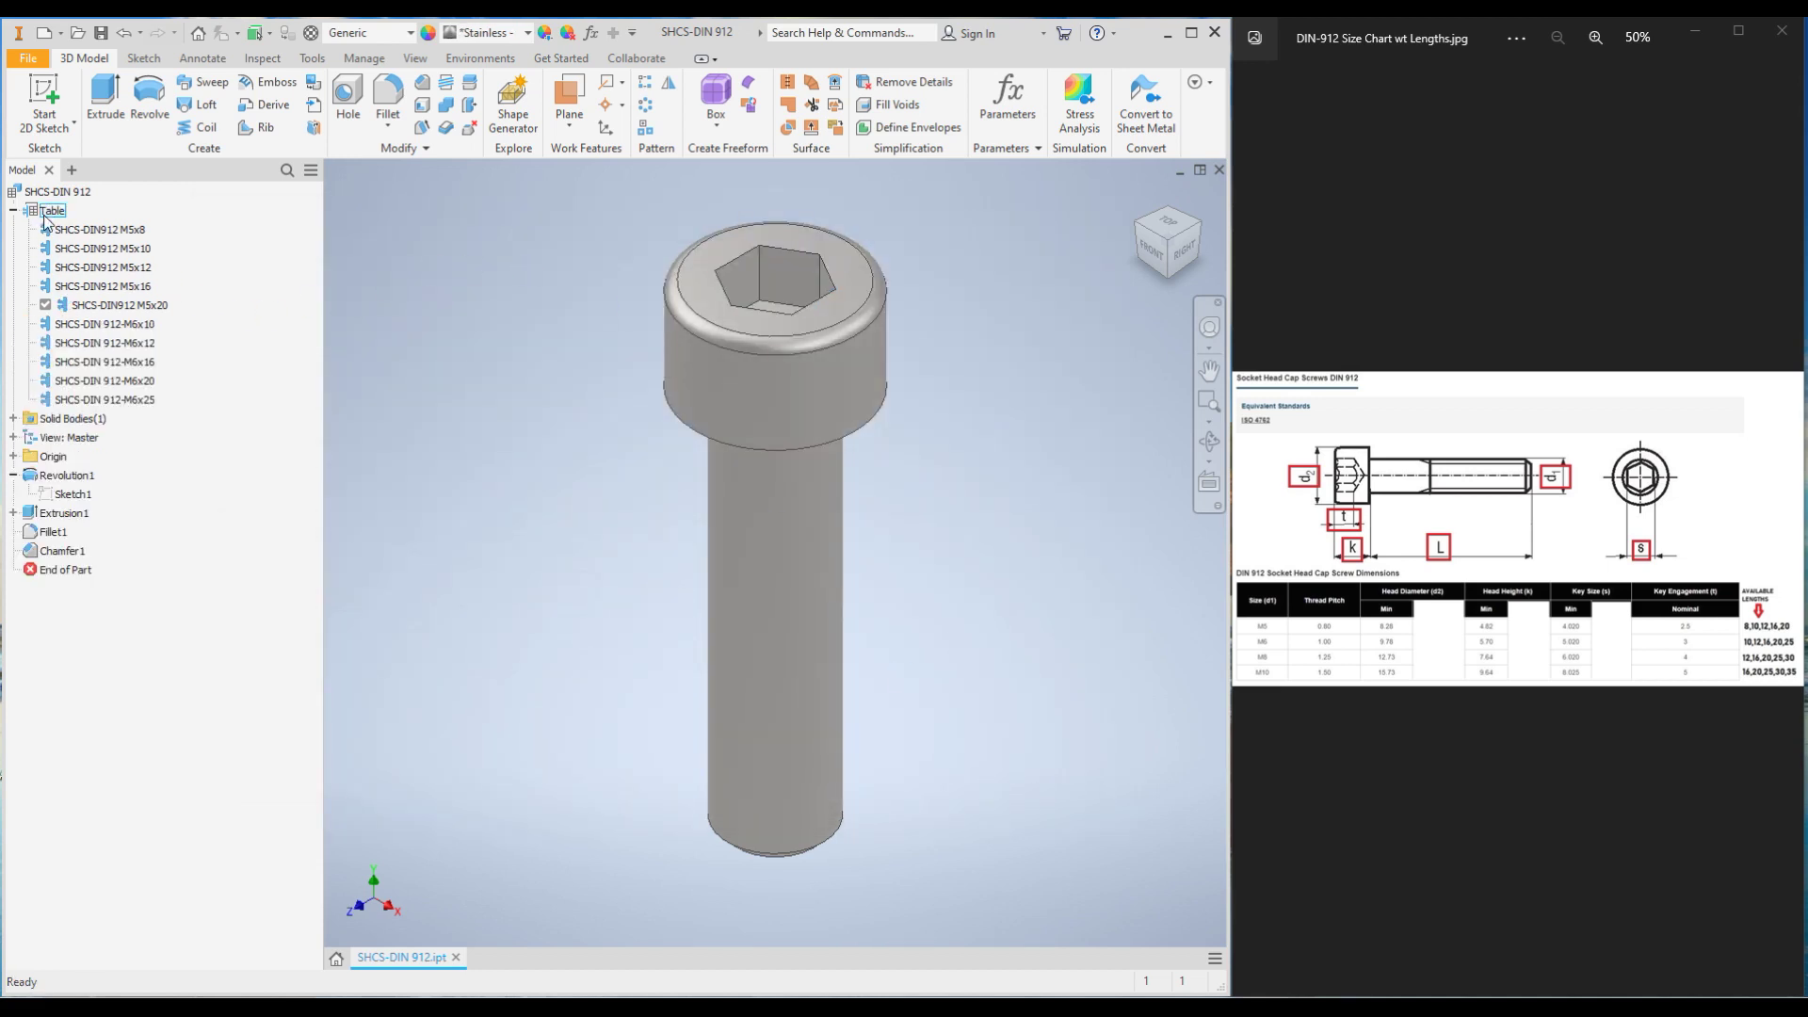
Step: Look over the members listed under the part's table and minimize the DIN 912 size chart image
left_click(85, 361)
left_click(115, 344)
left_click(114, 326)
left_click(68, 231)
left_click(1699, 31)
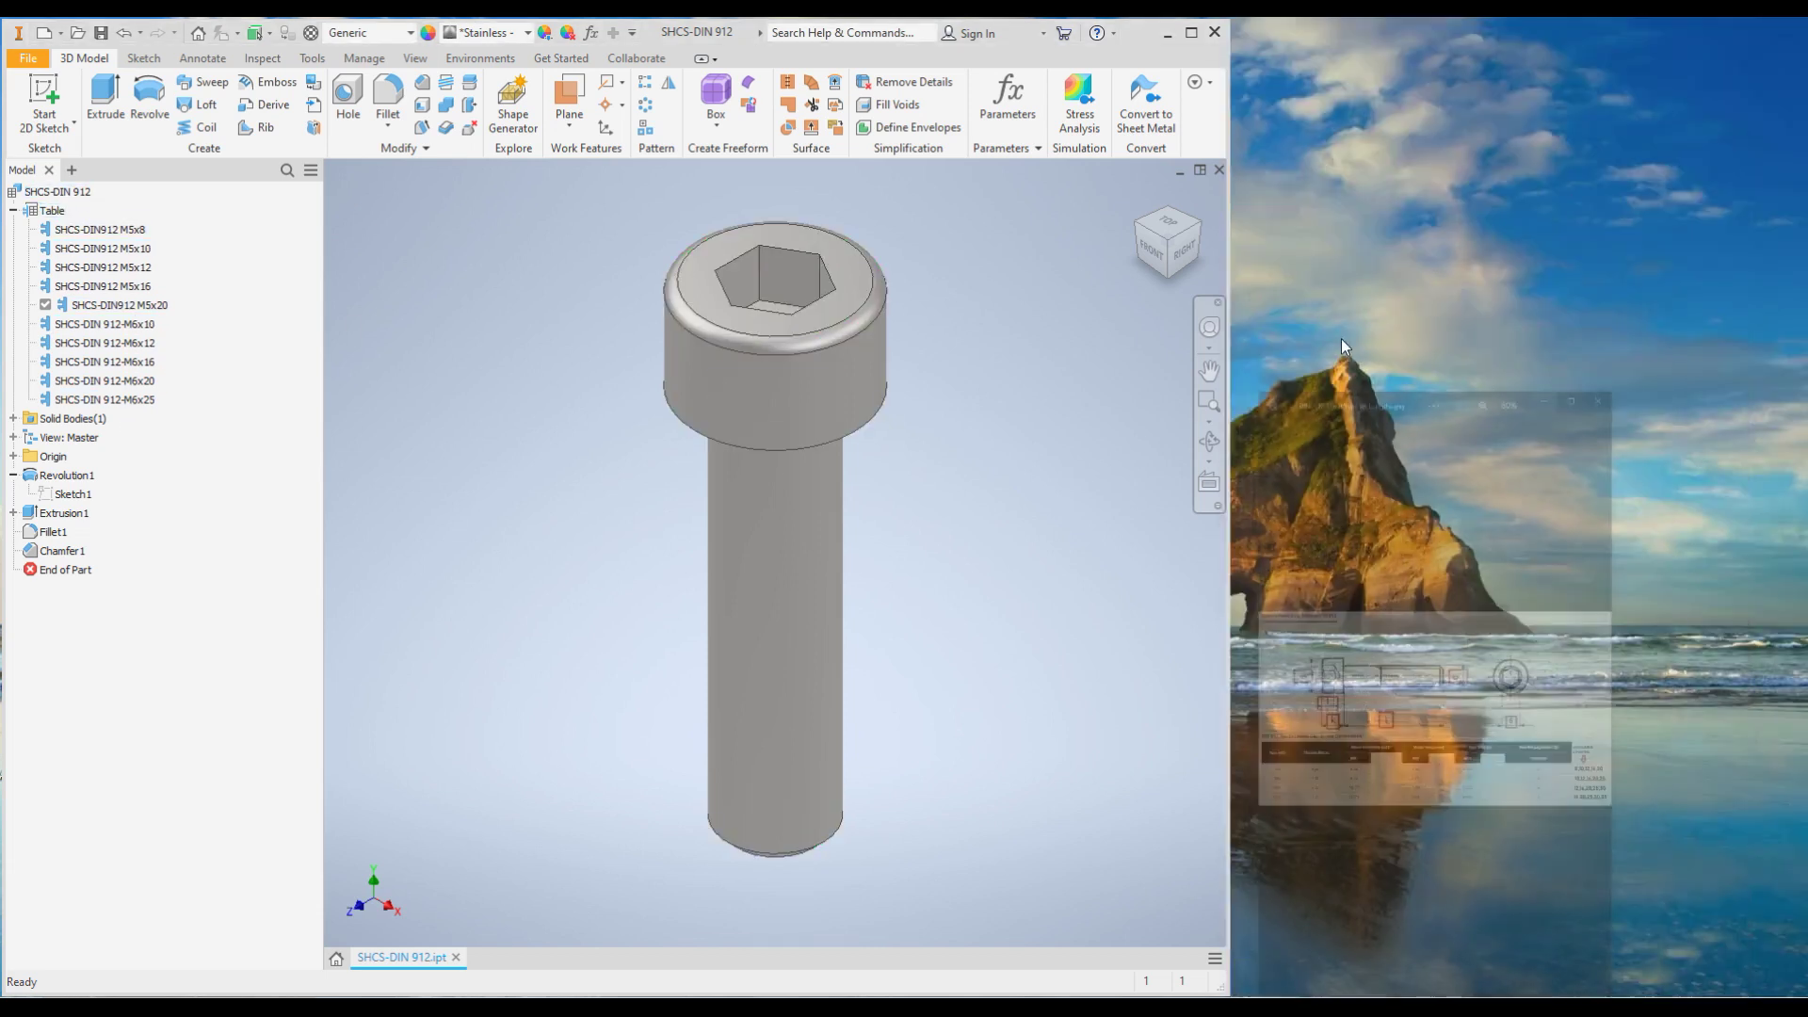
Step: Maximize the part window and activate the iPart members SHCS-DIN 912-M6x10 and SHCS-DIN 912-M6x12 in turn to compare them
left_click(1191, 34)
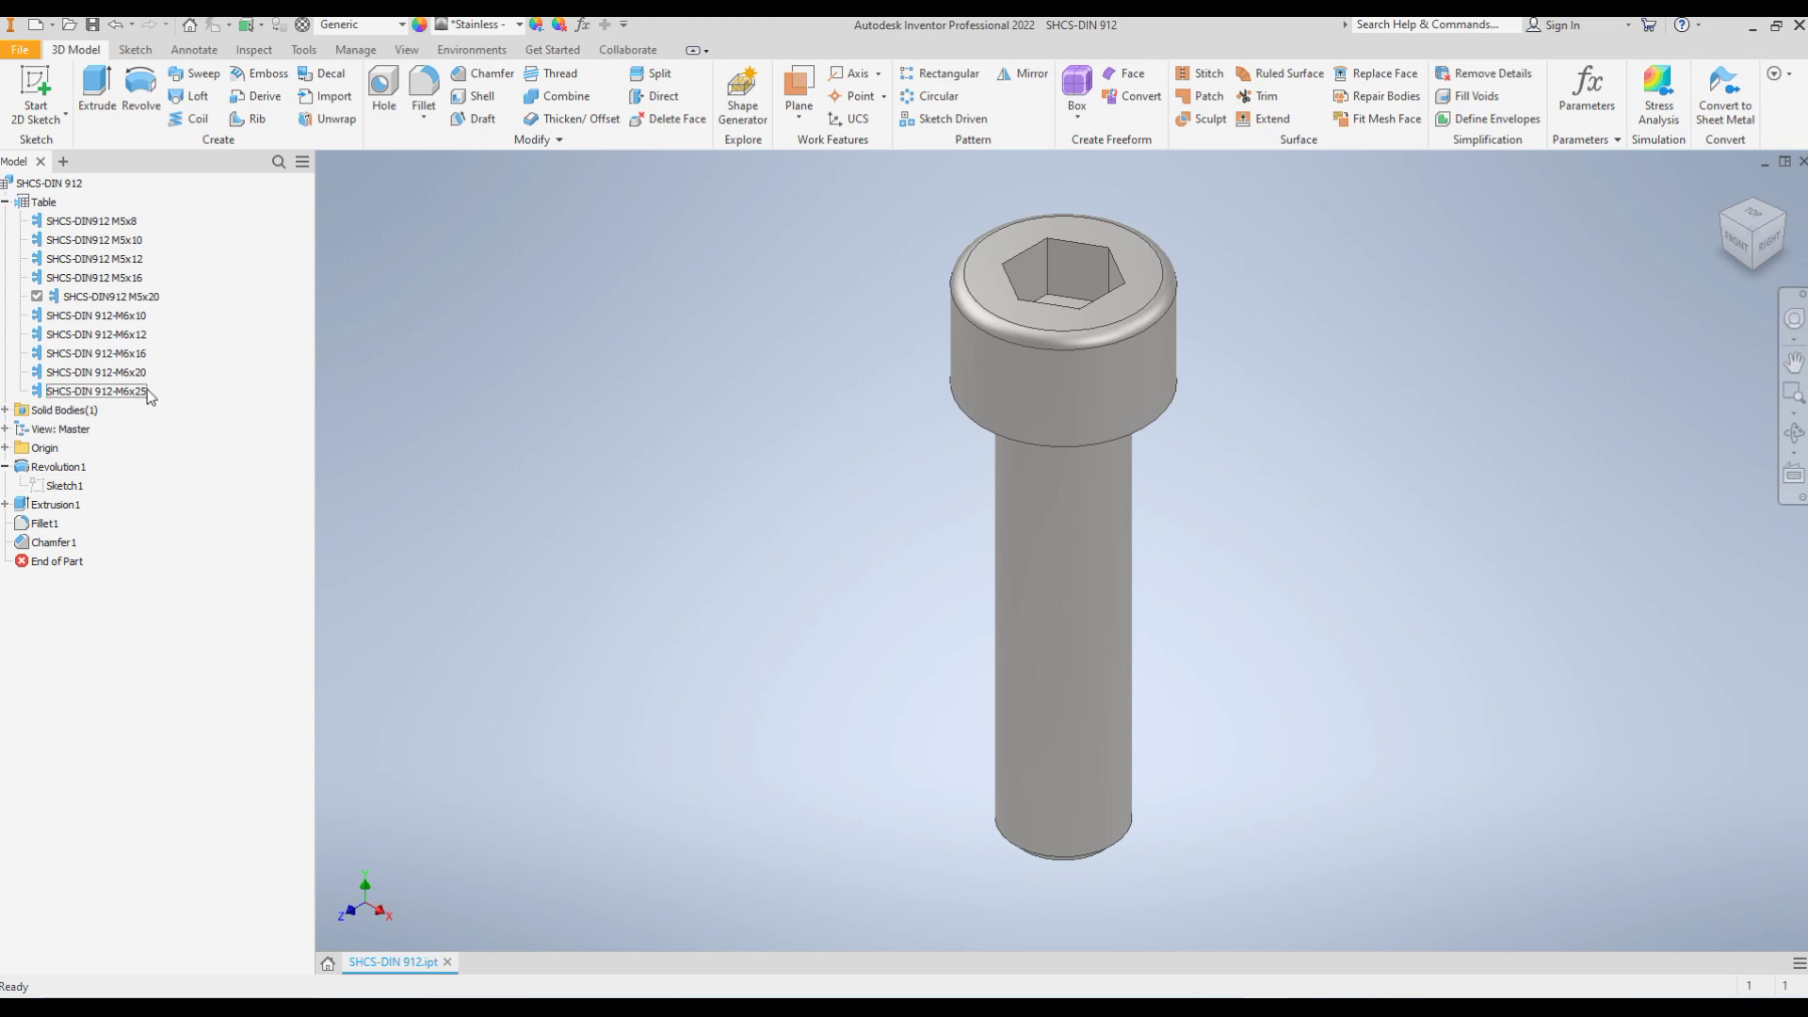
left_click(118, 294)
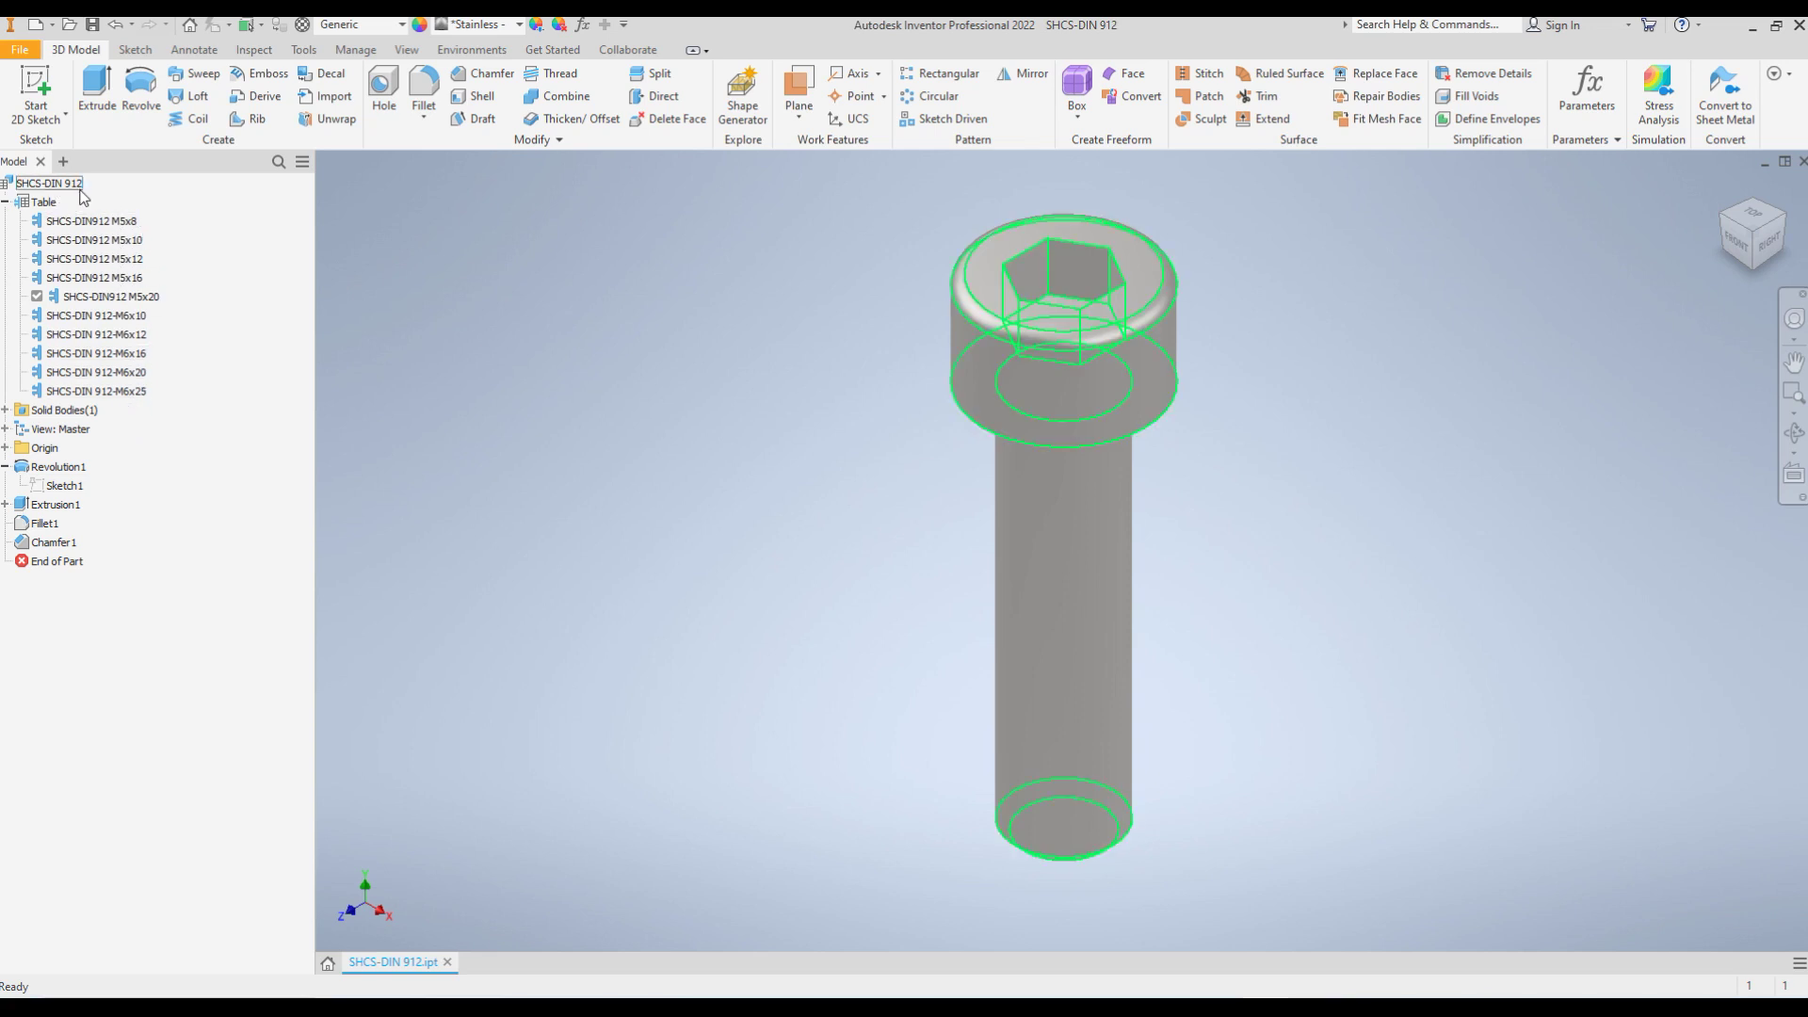
double_click(114, 316)
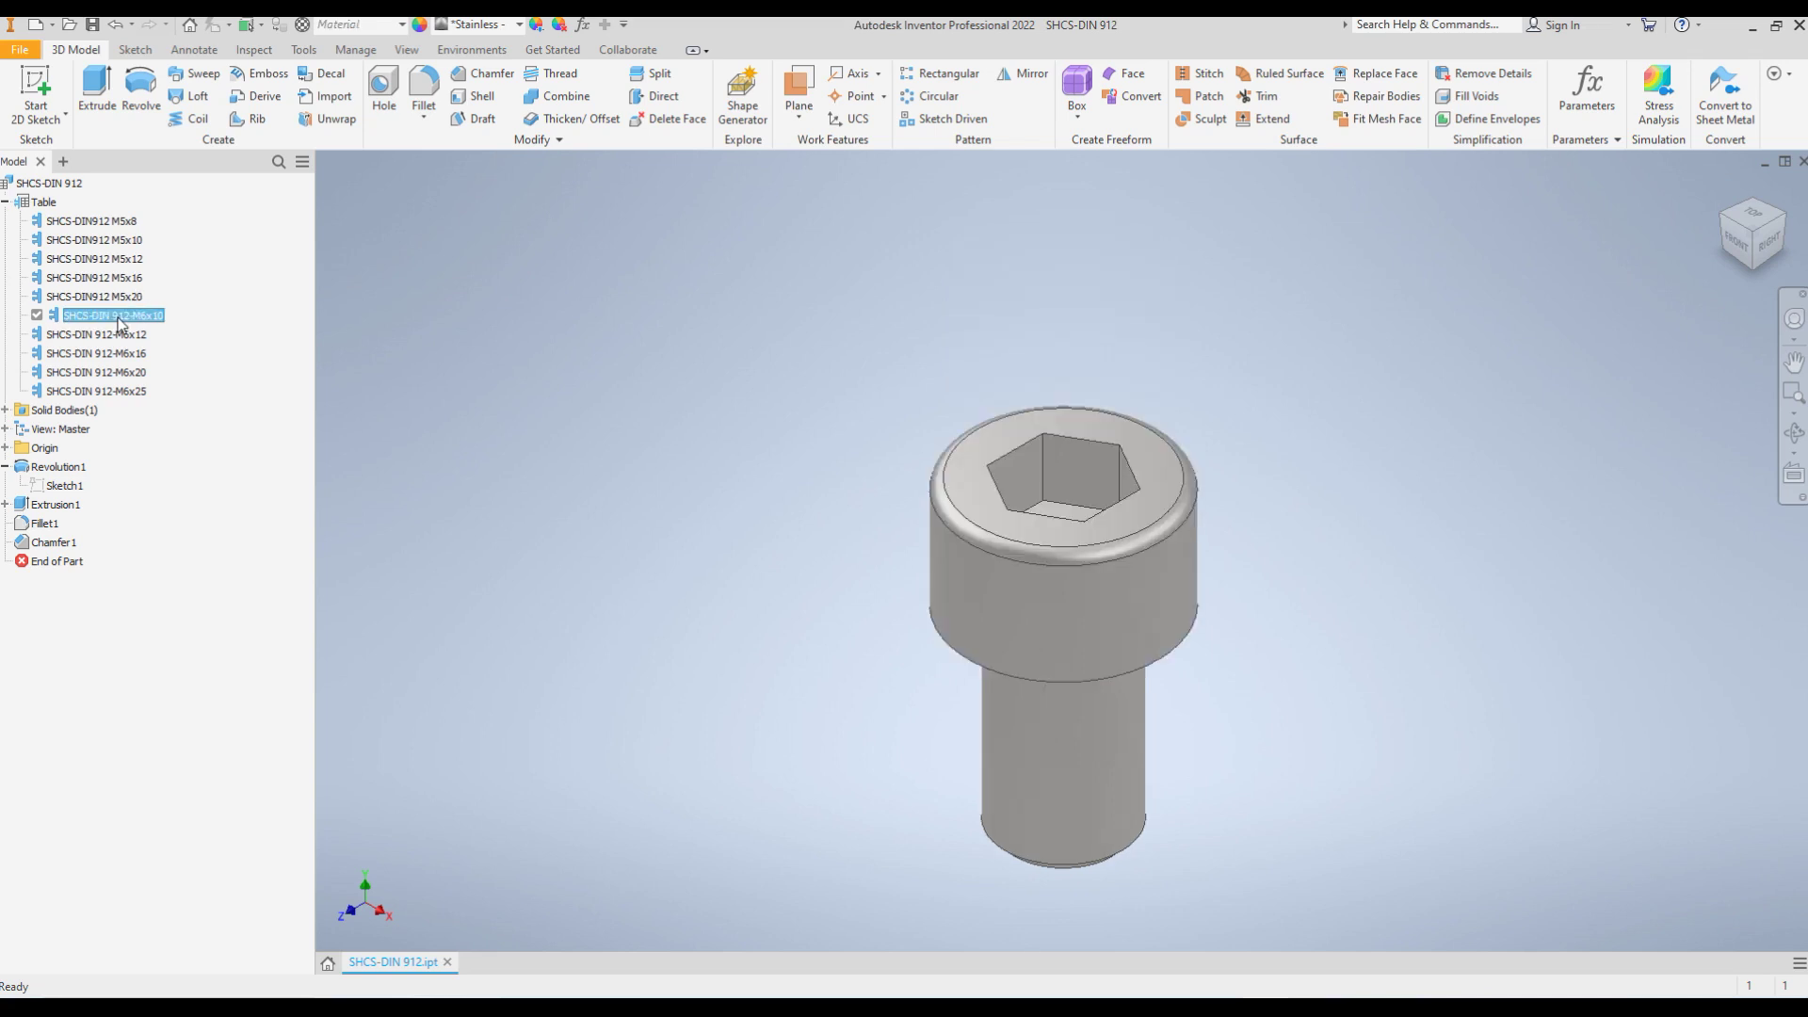
double_click(90, 334)
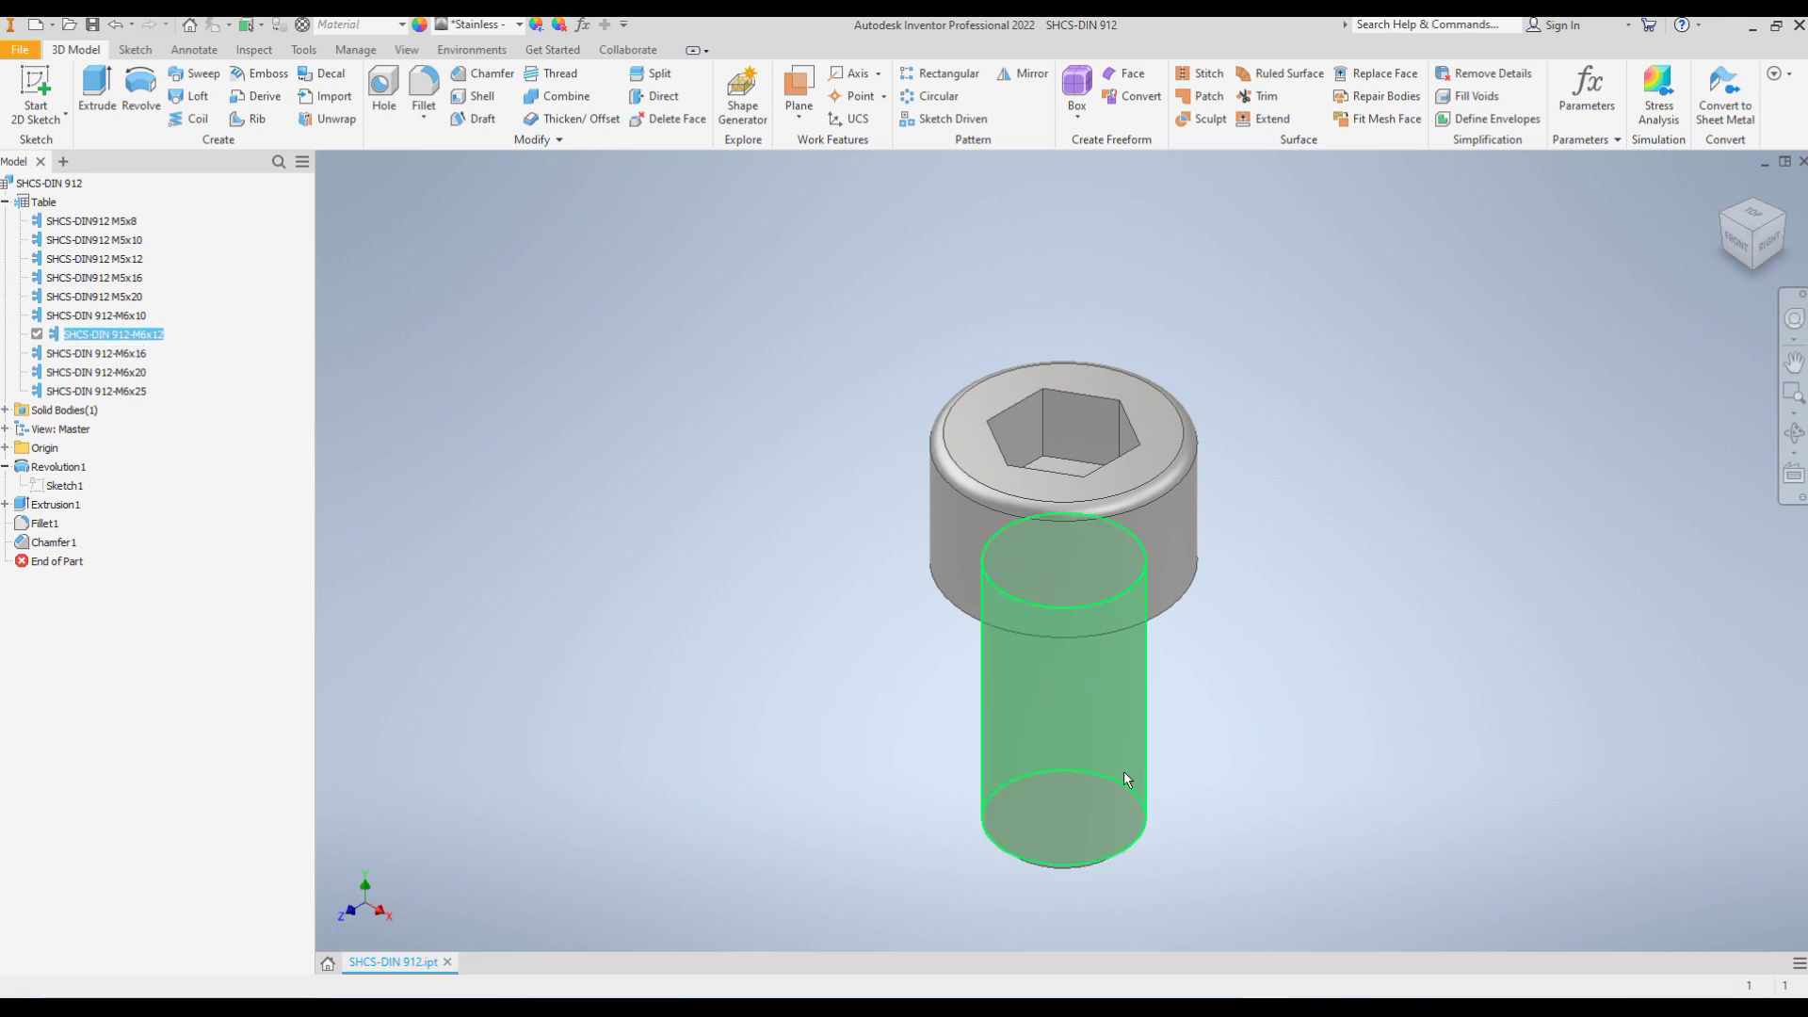
Step: Measure the shank diameter of the M6x12 member and close the measurement
key("m")
left_click(1045, 730)
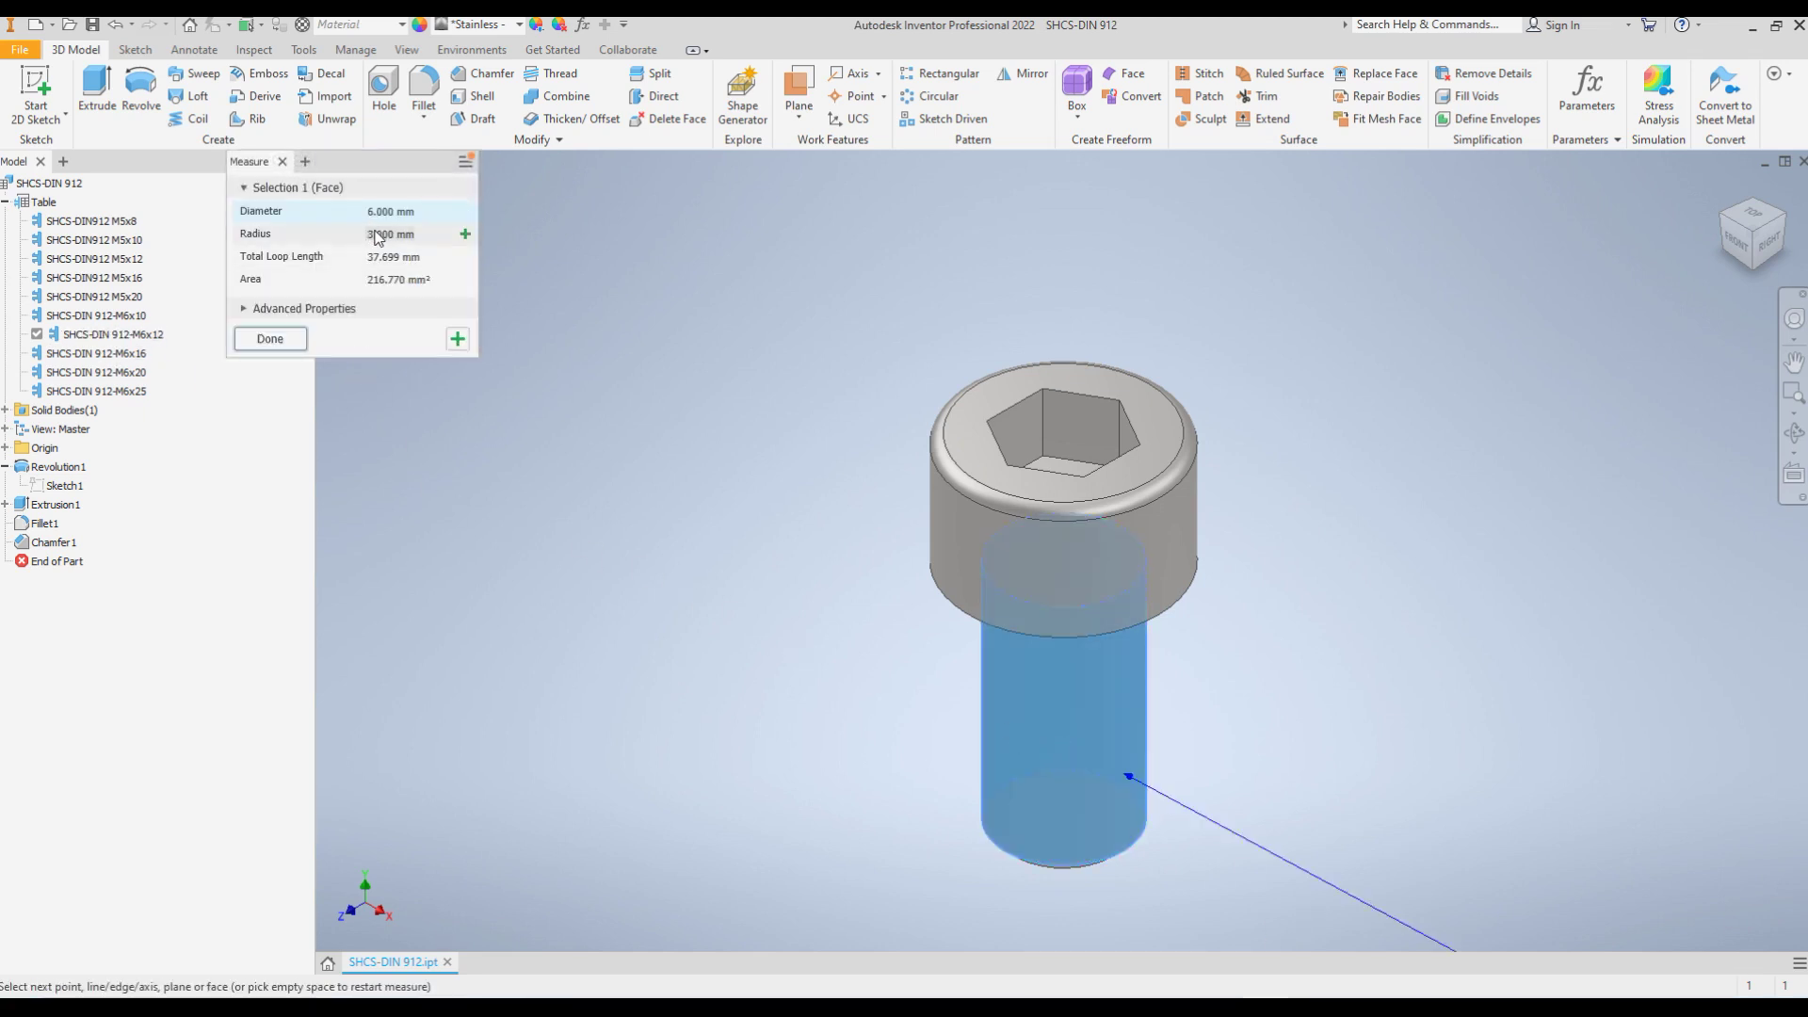
left_click(283, 163)
Step: Activate the SHCS-DIN912 M5x8 member and measure its shank diameter
double_click(92, 220)
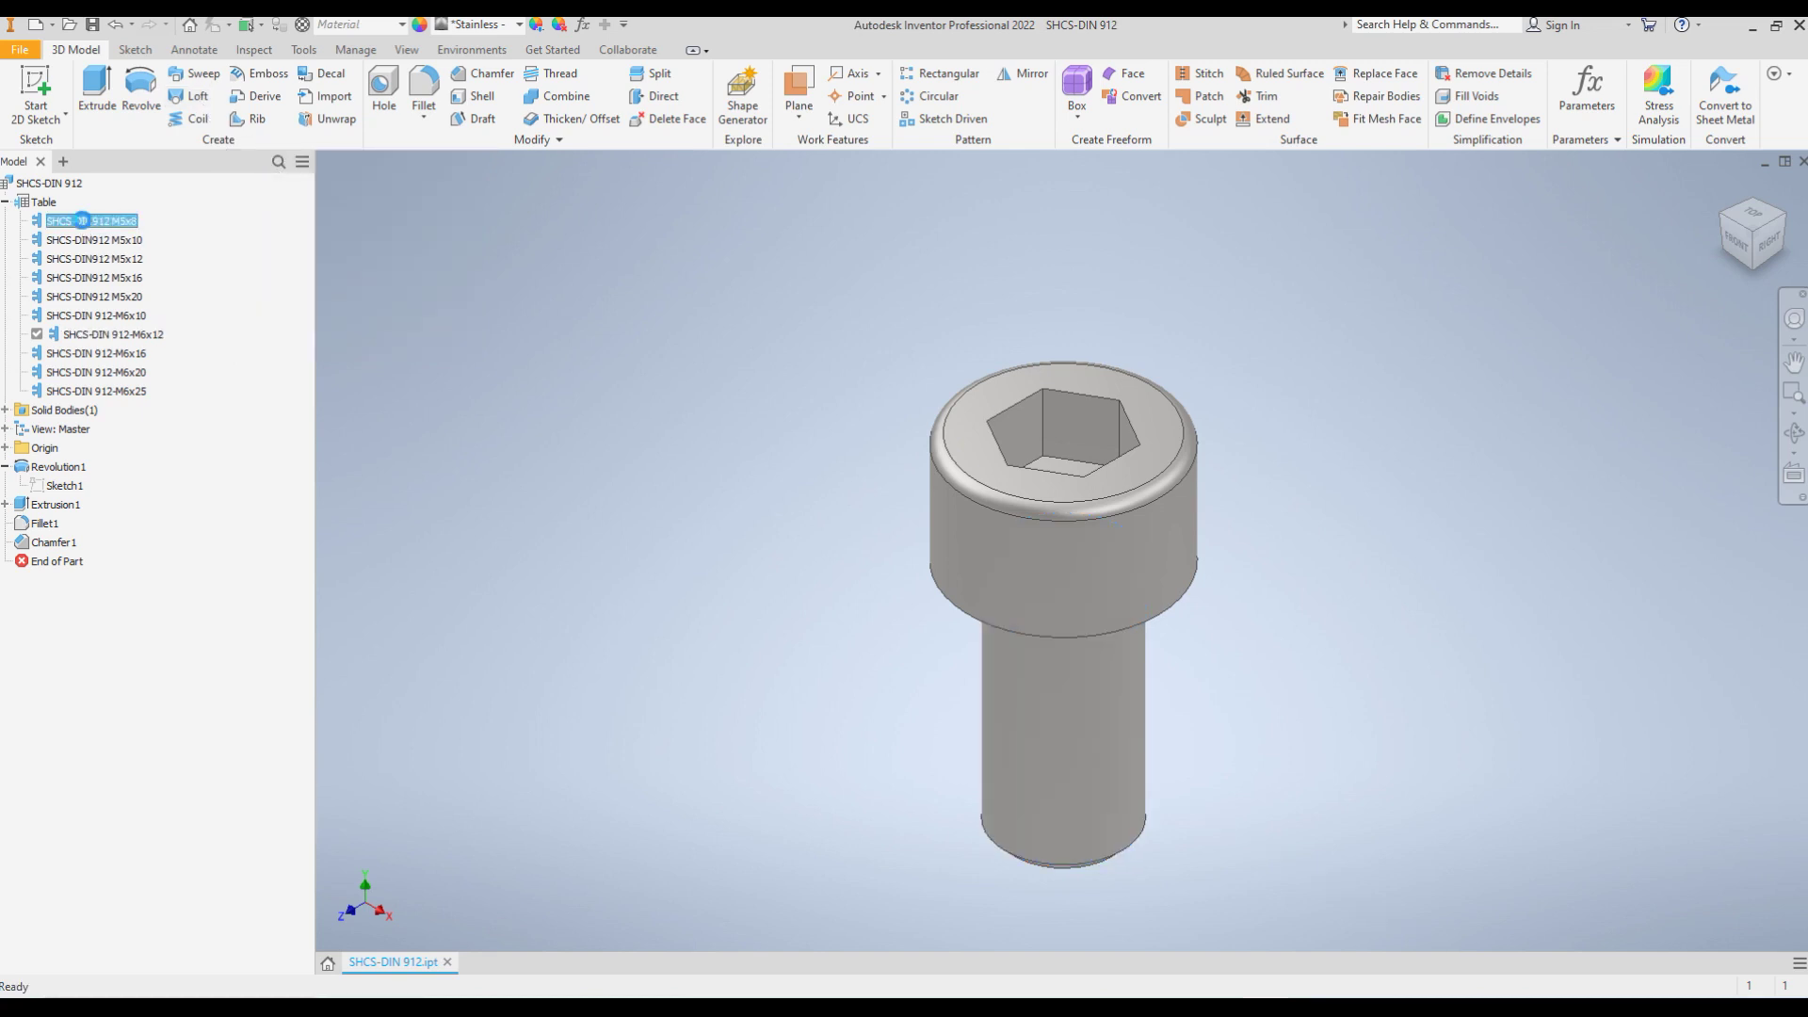
key("m")
left_click(1083, 768)
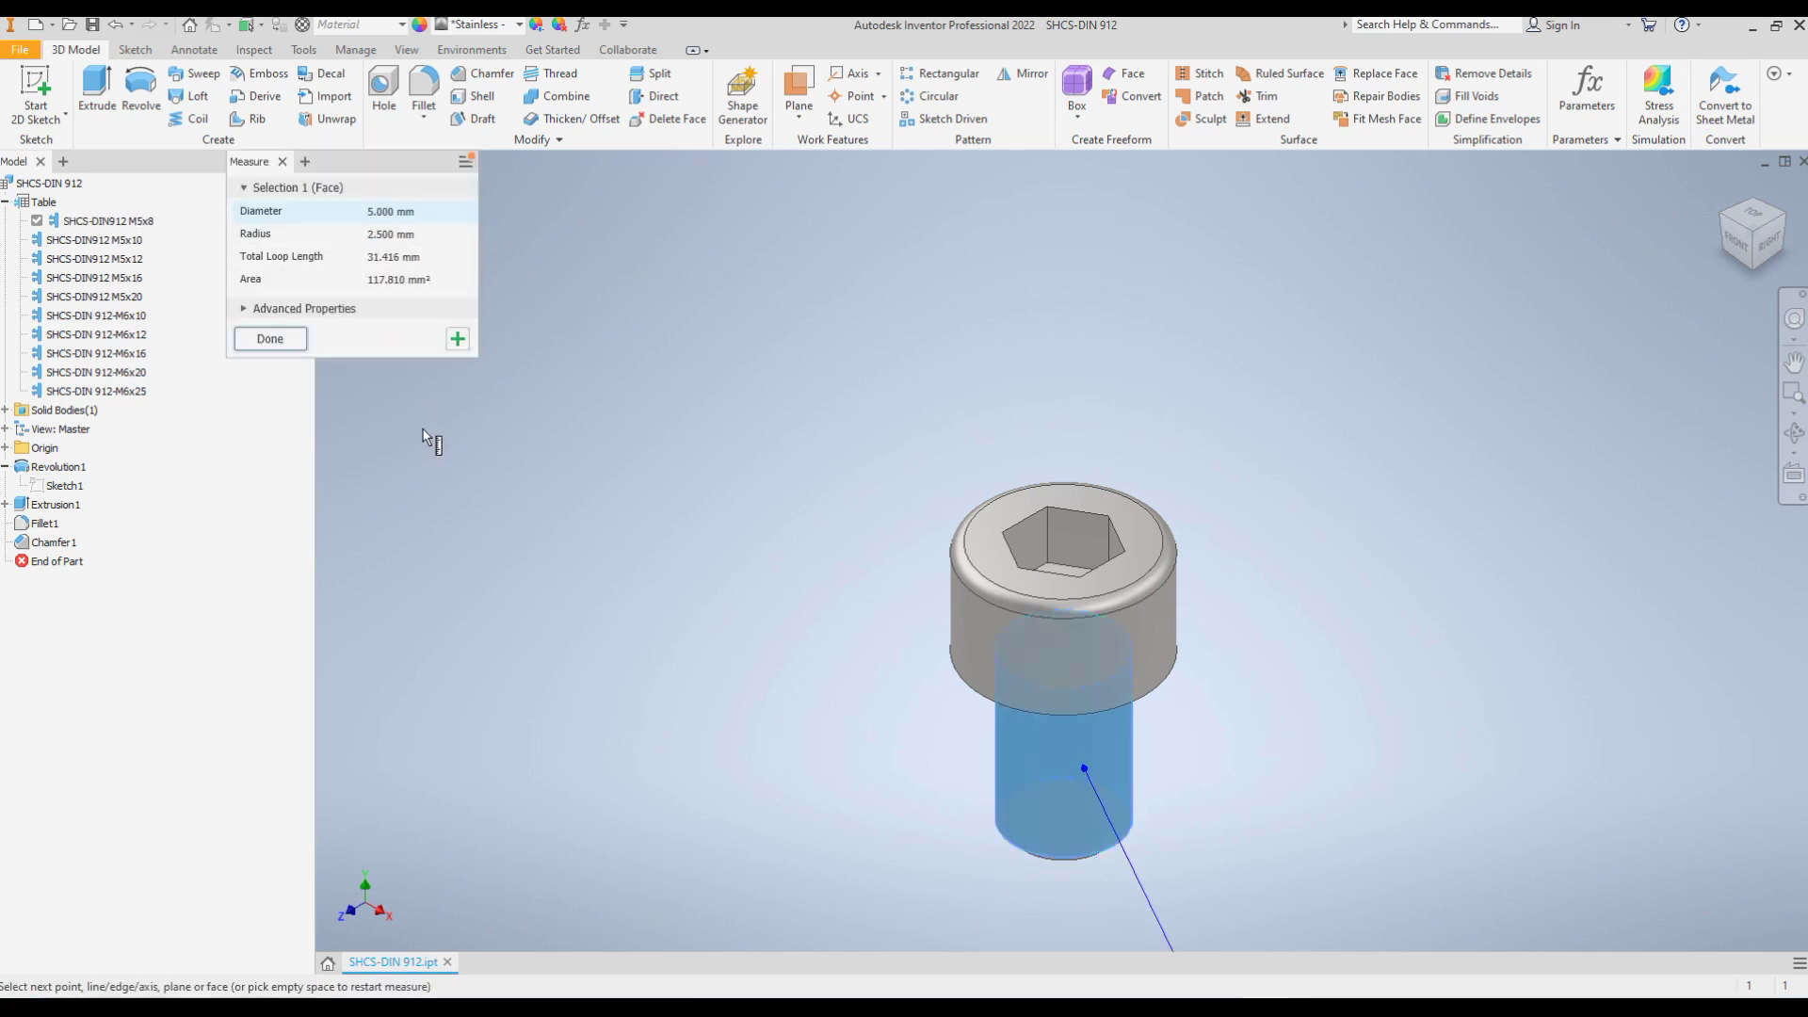
left_click(283, 162)
Step: Activate the SHCS-DIN 912-M6x25 member, restore the home view and collapse the part's member table
double_click(141, 393)
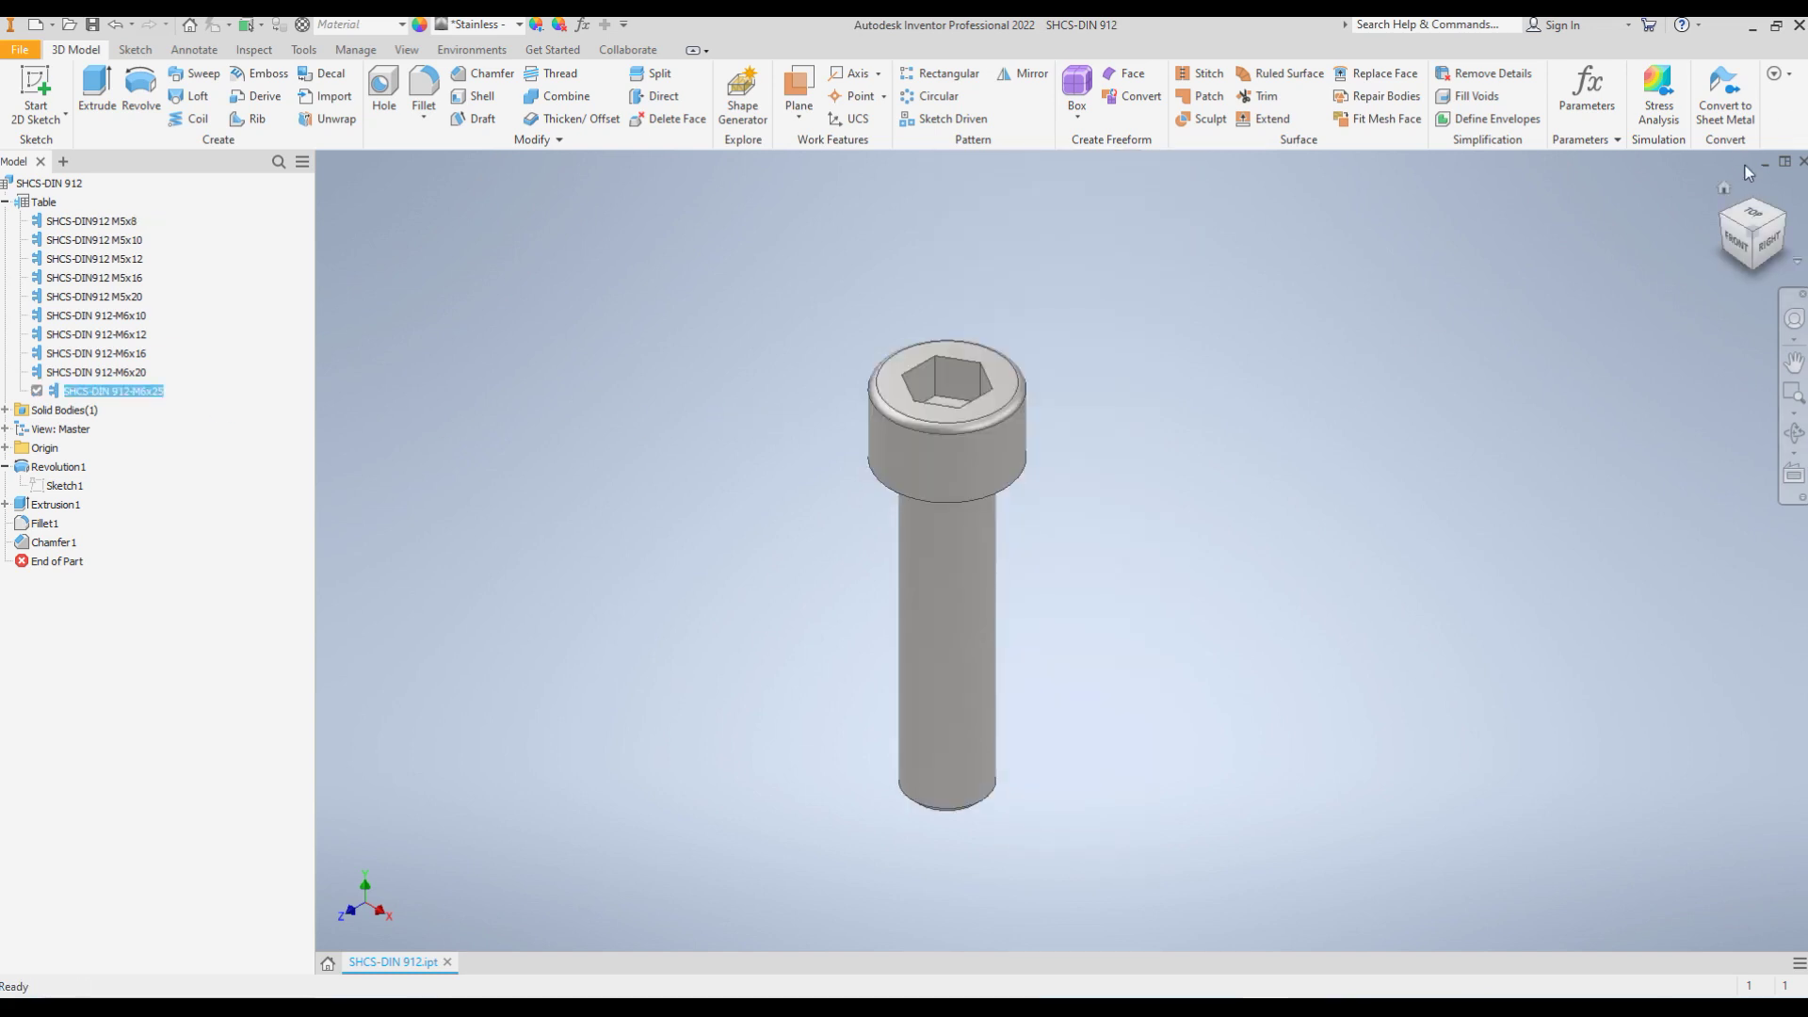
key("Home")
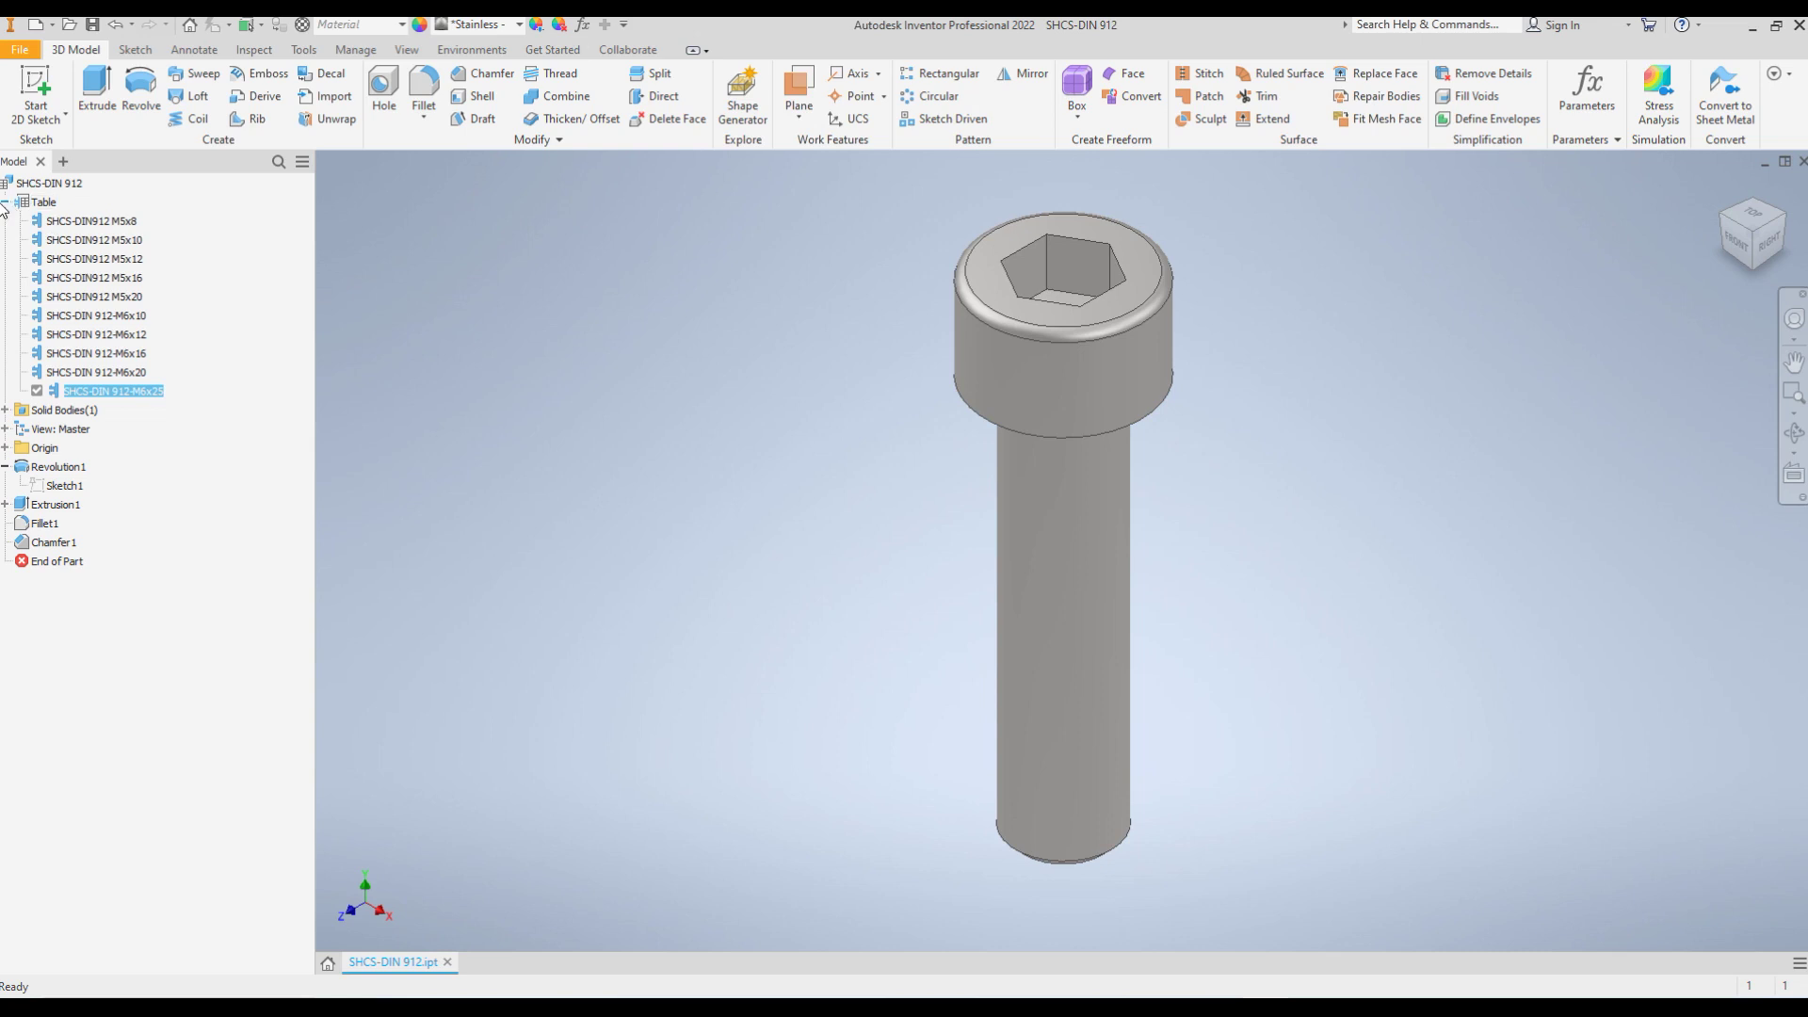
left_click(6, 202)
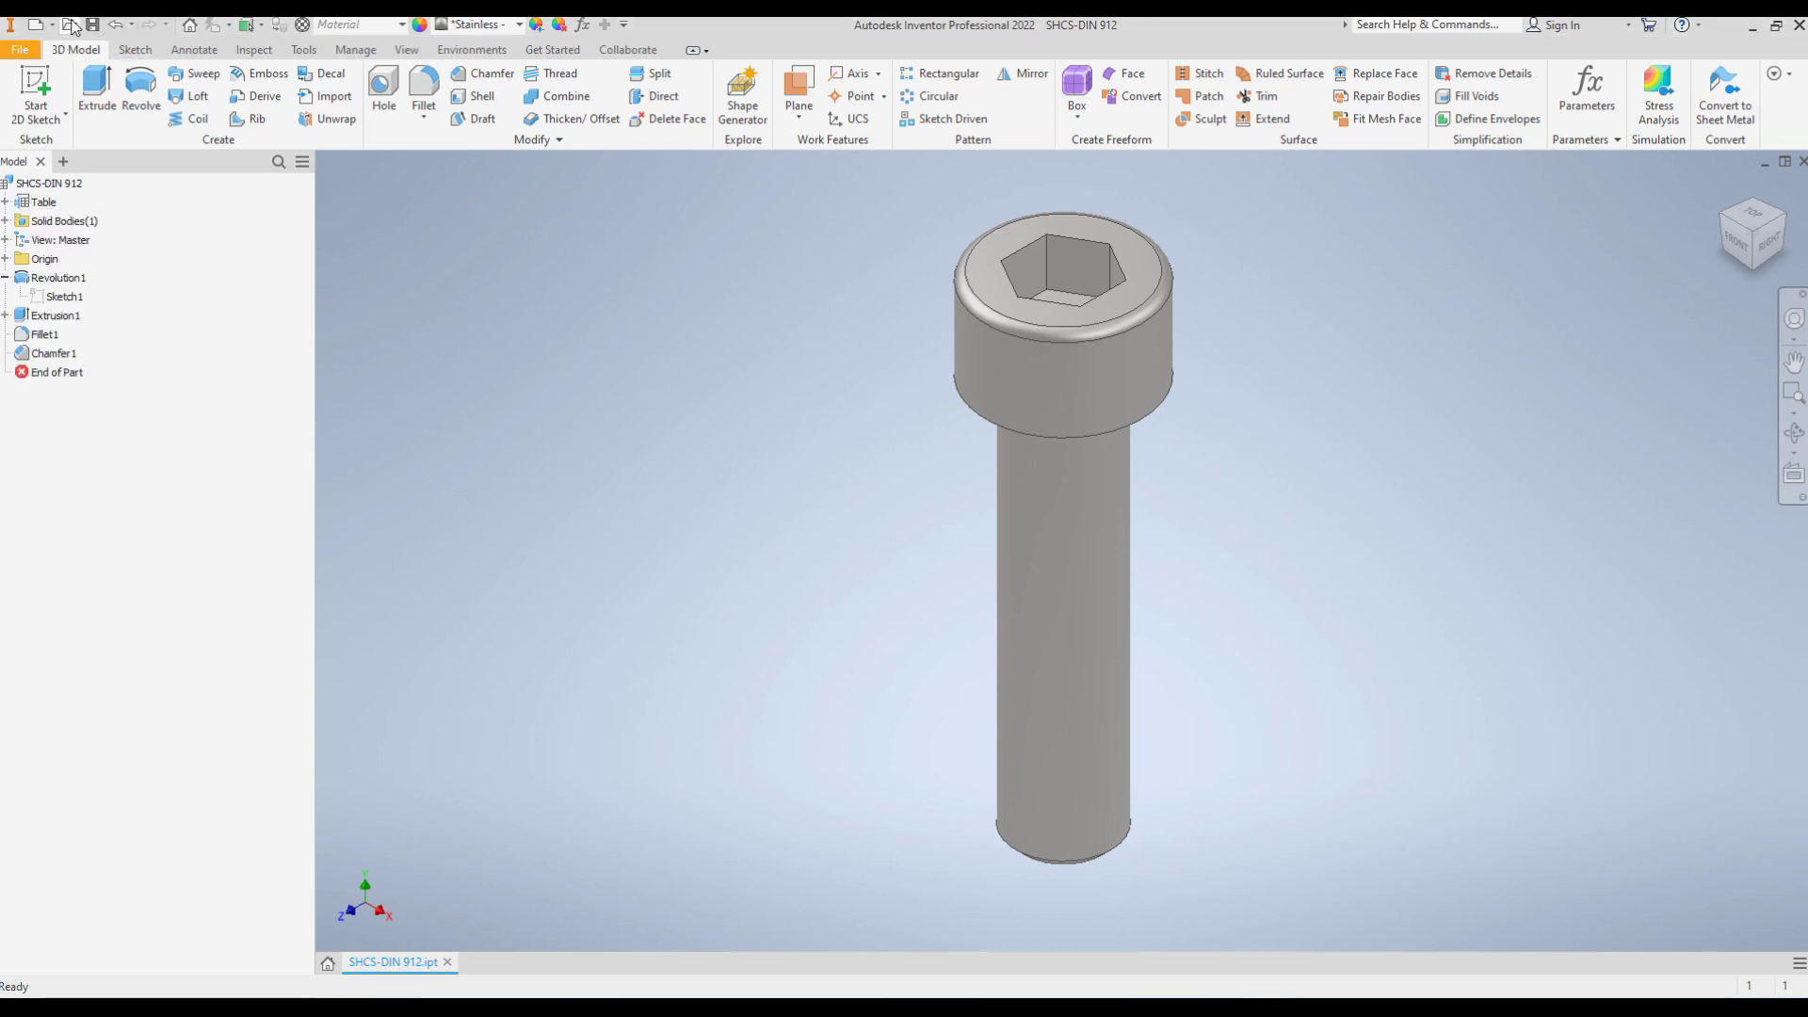
Step: Open the Bolt Assy assembly from the Lesson 2 folder
left_click(70, 25)
left_click(857, 426)
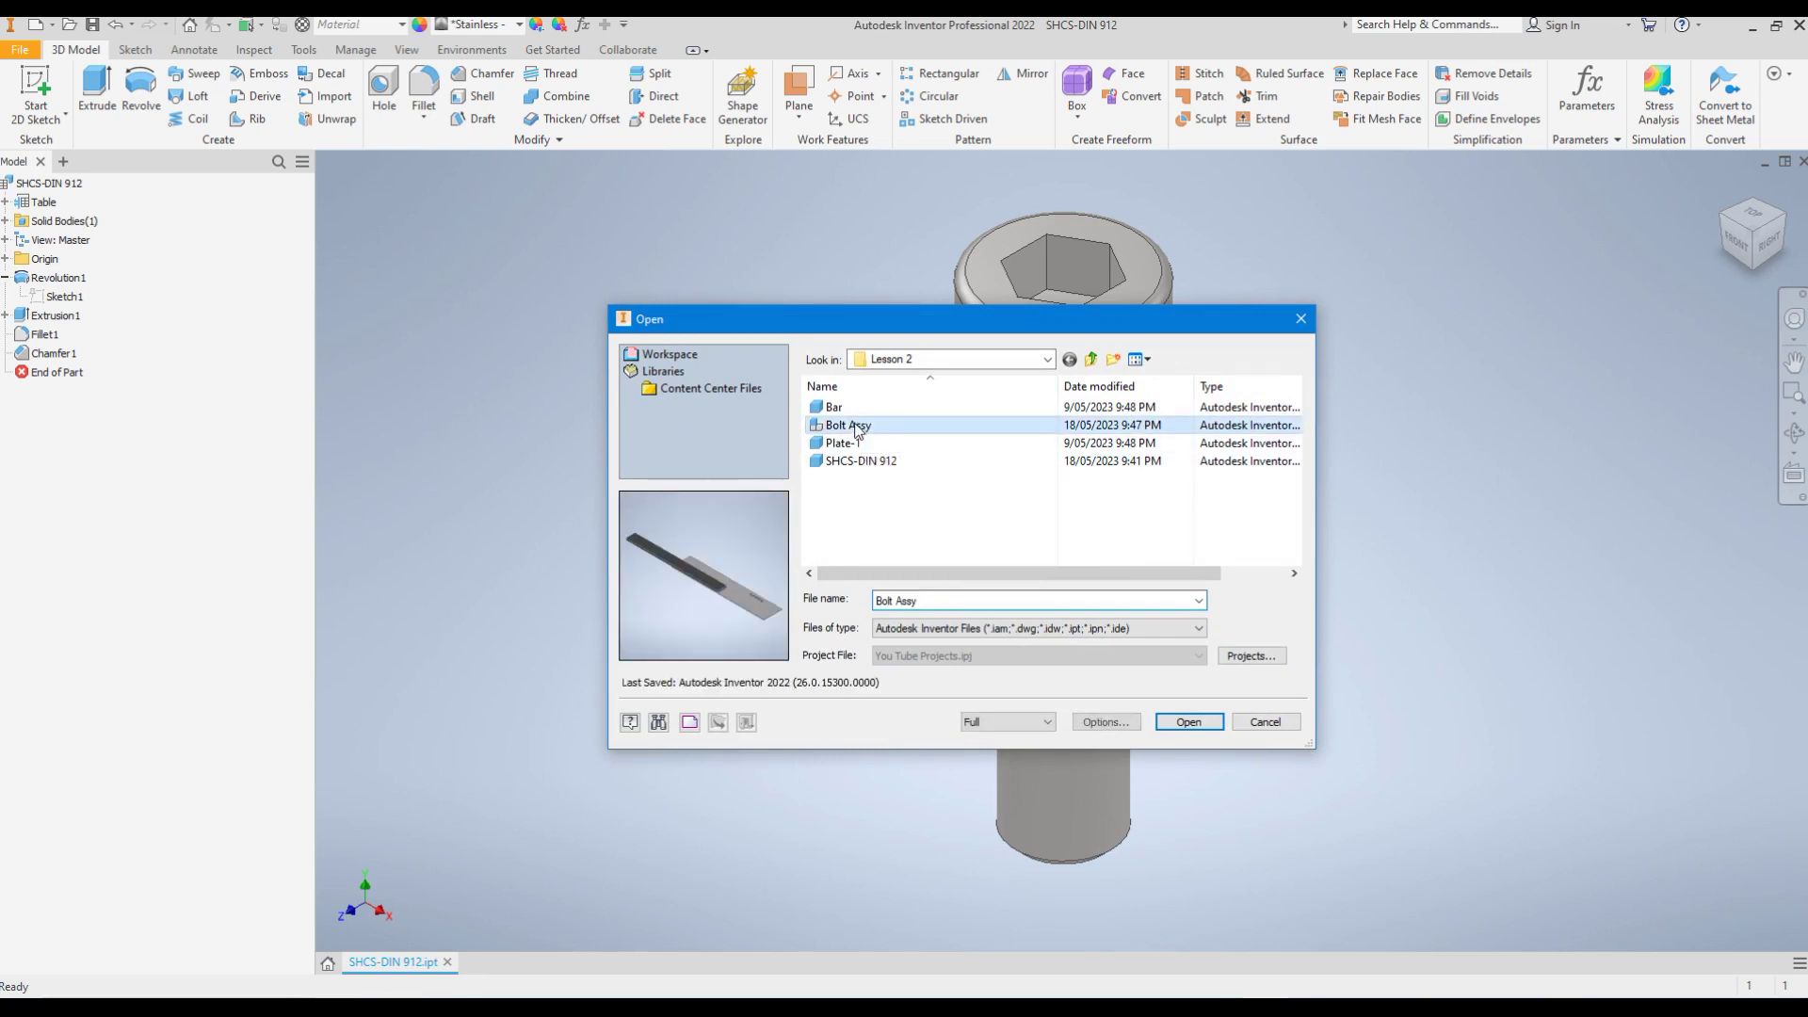
left_click(1188, 721)
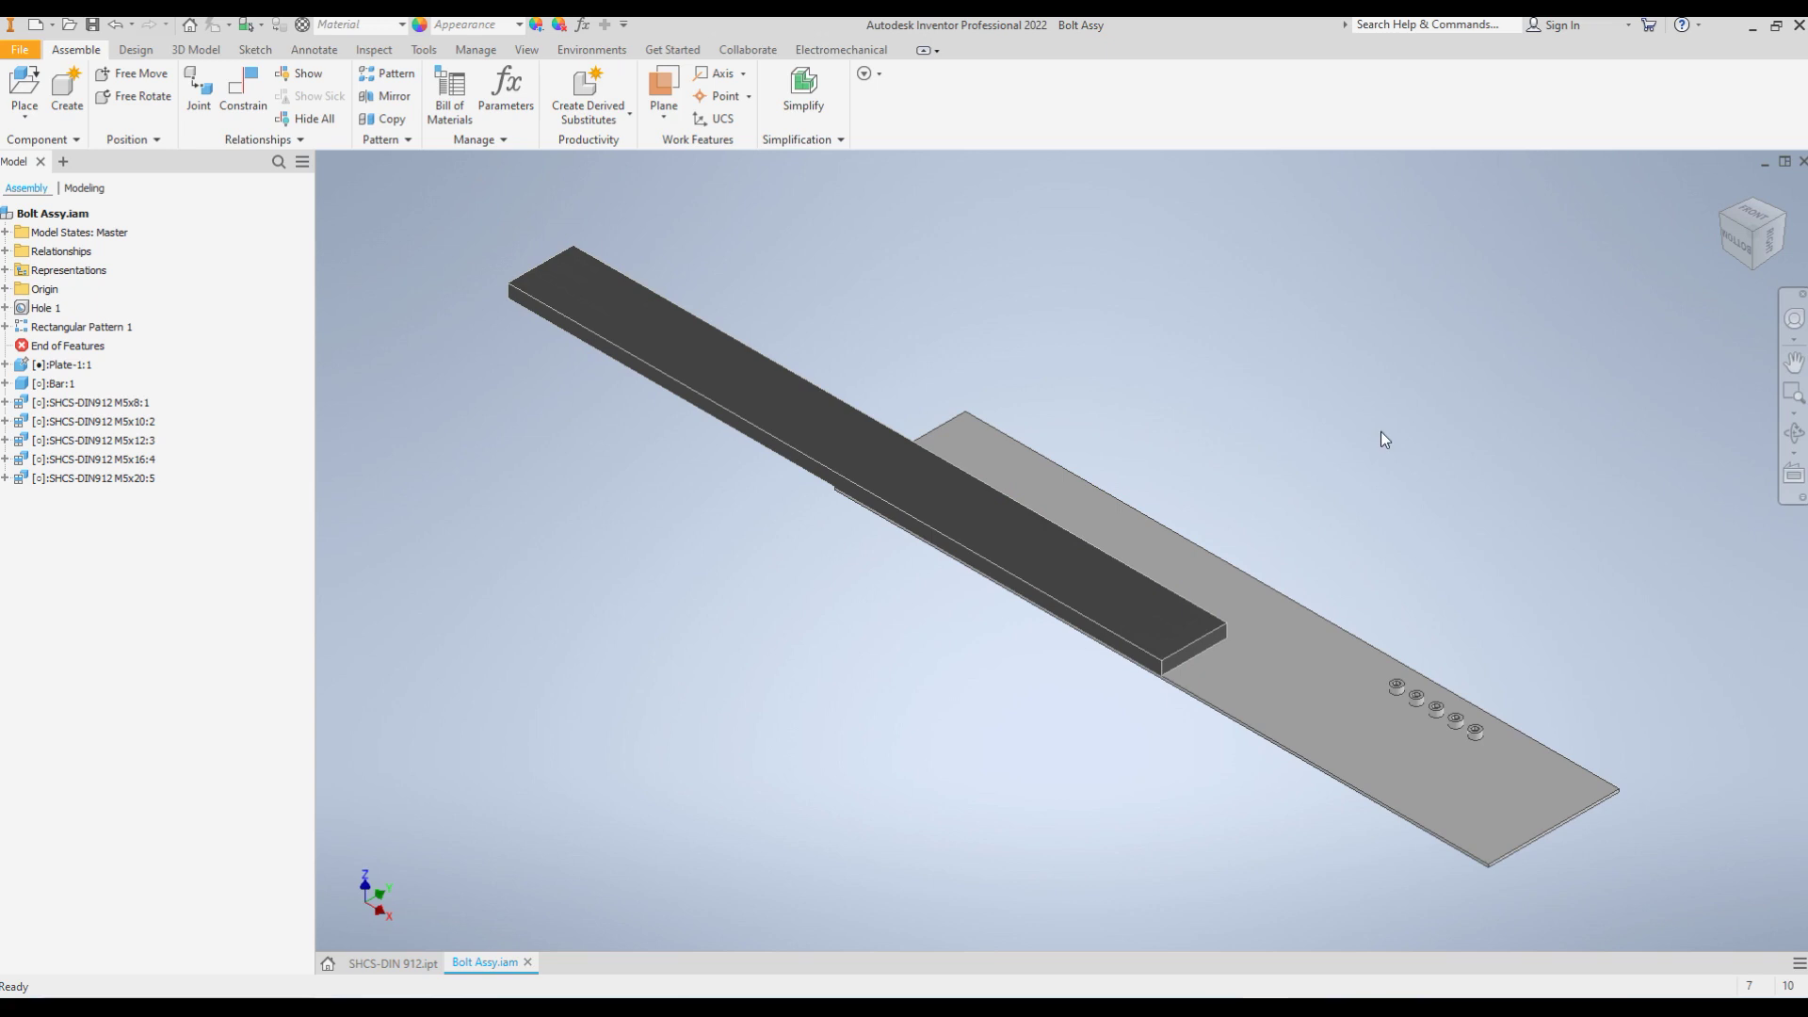
left_click(23, 91)
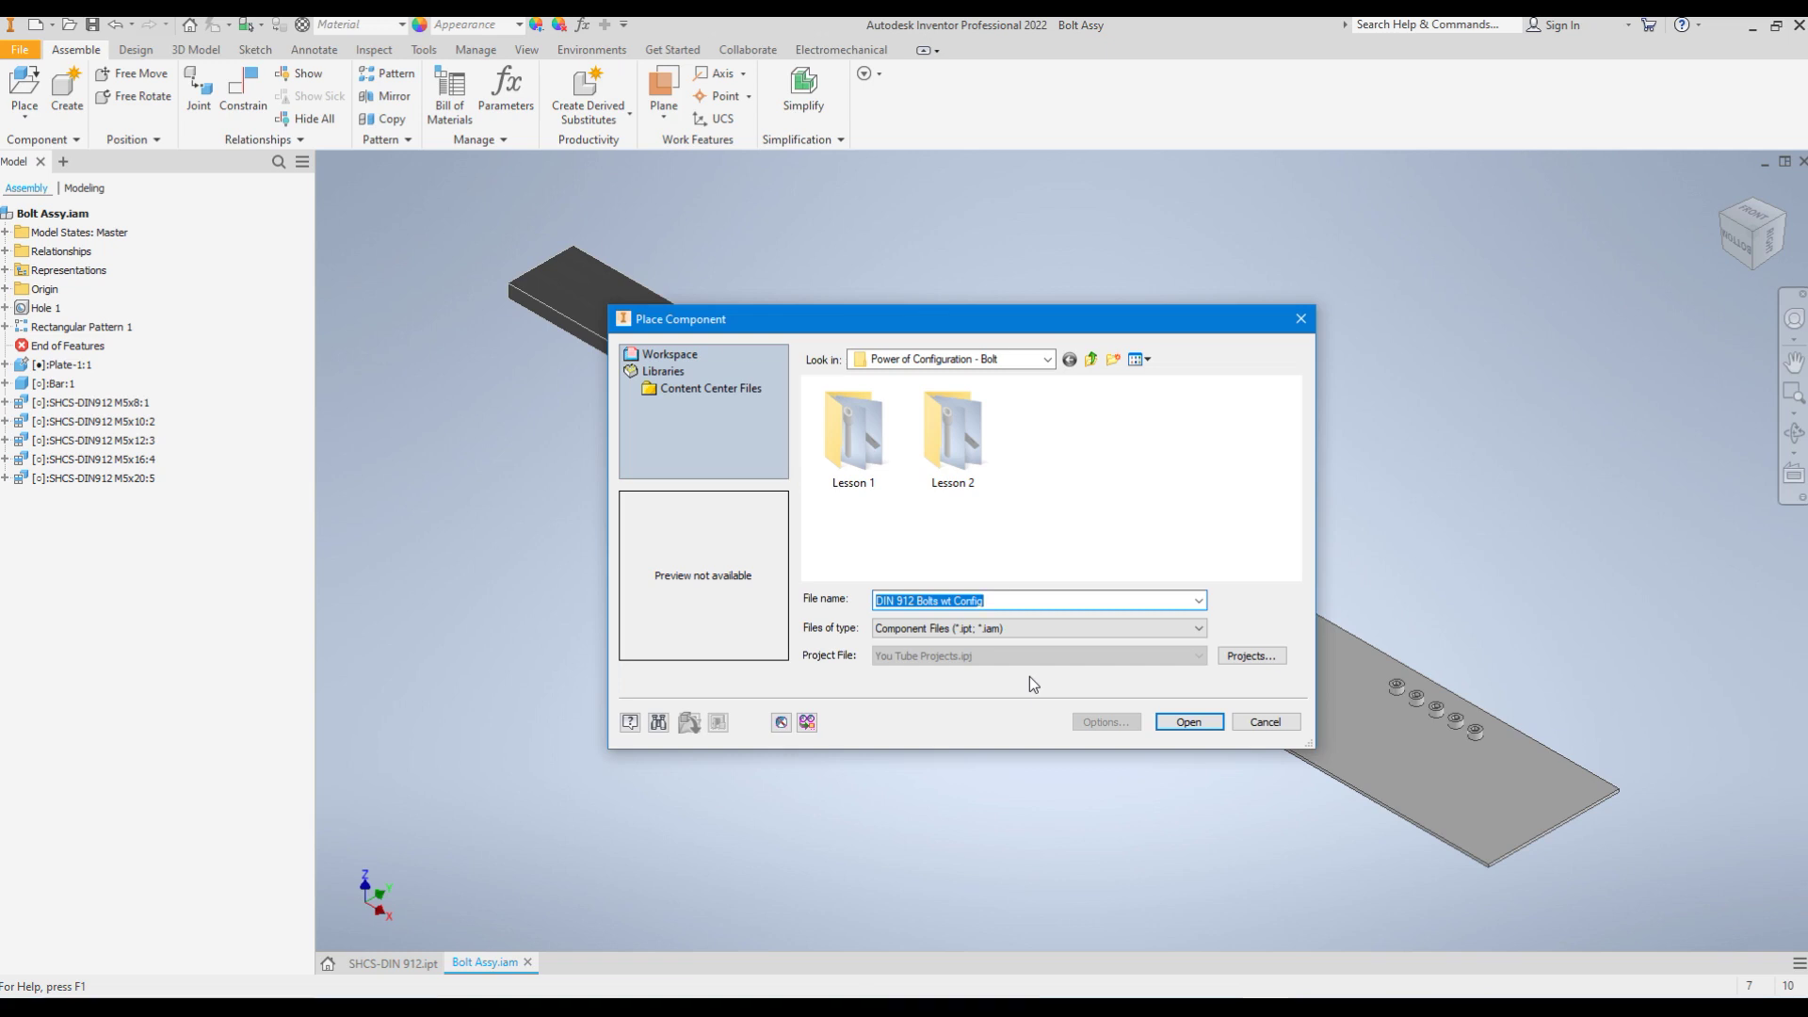
double_click(926, 436)
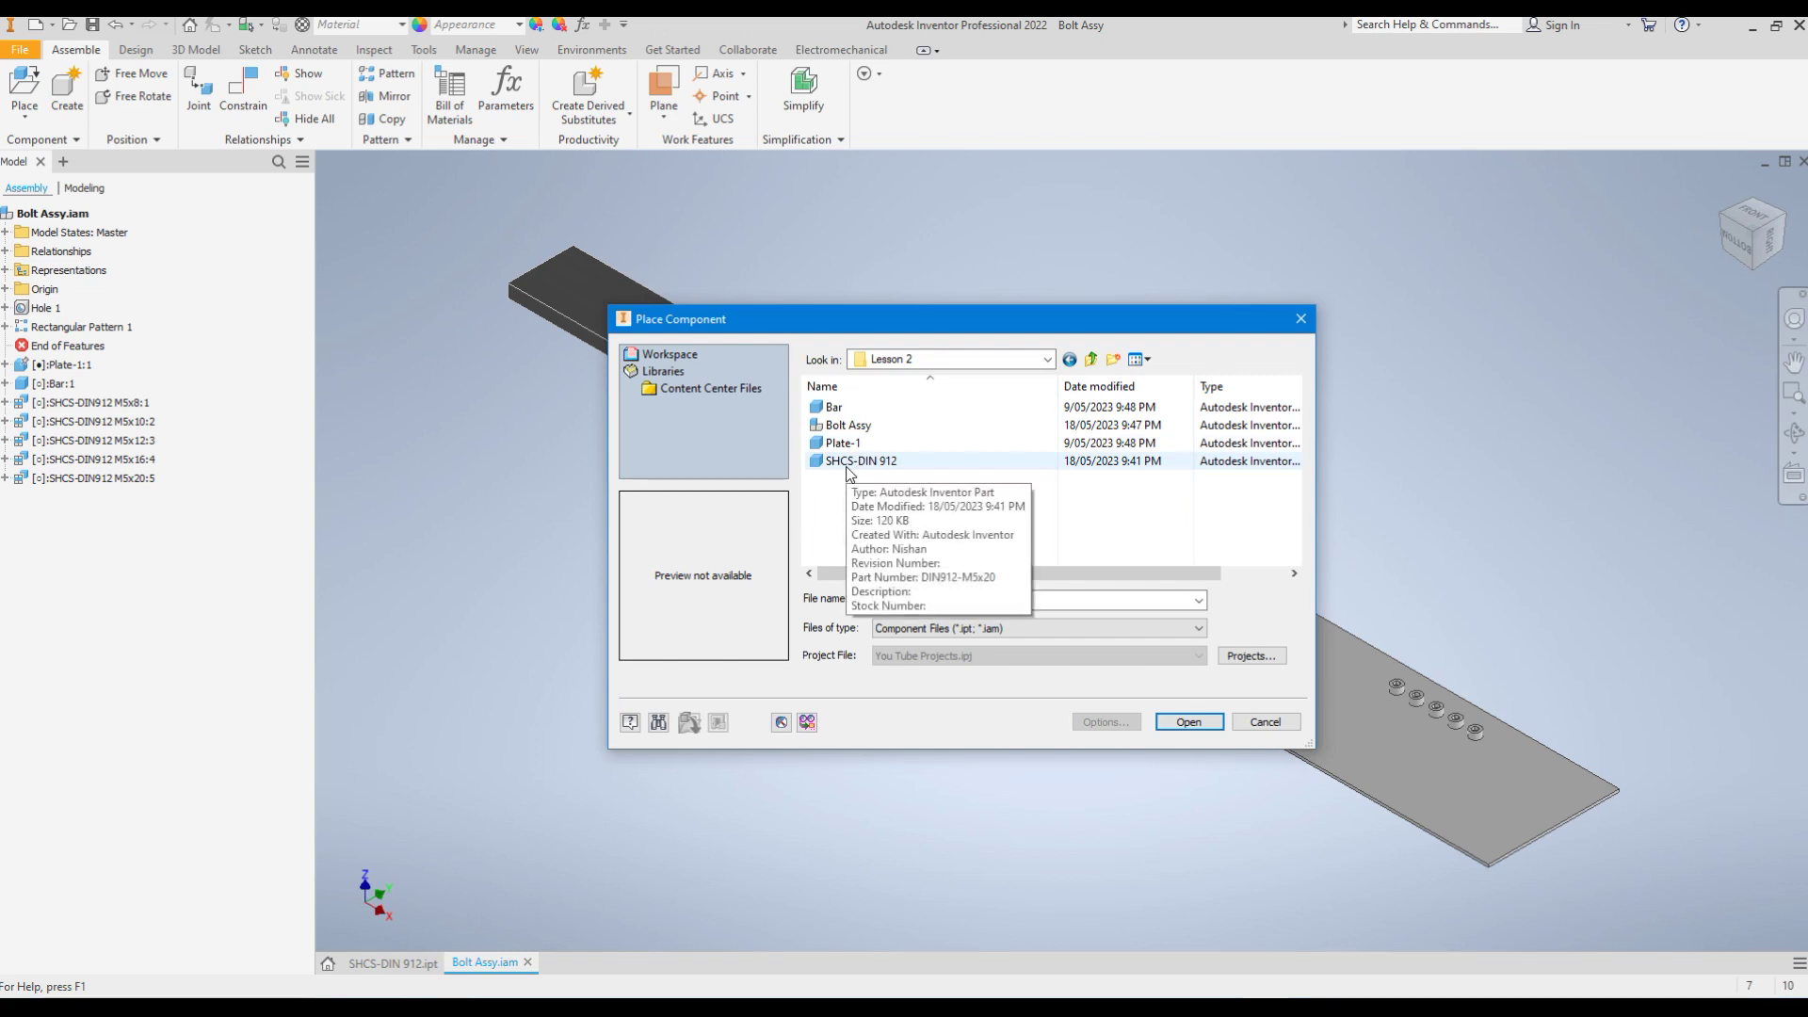
left_click(1090, 359)
double_click(865, 431)
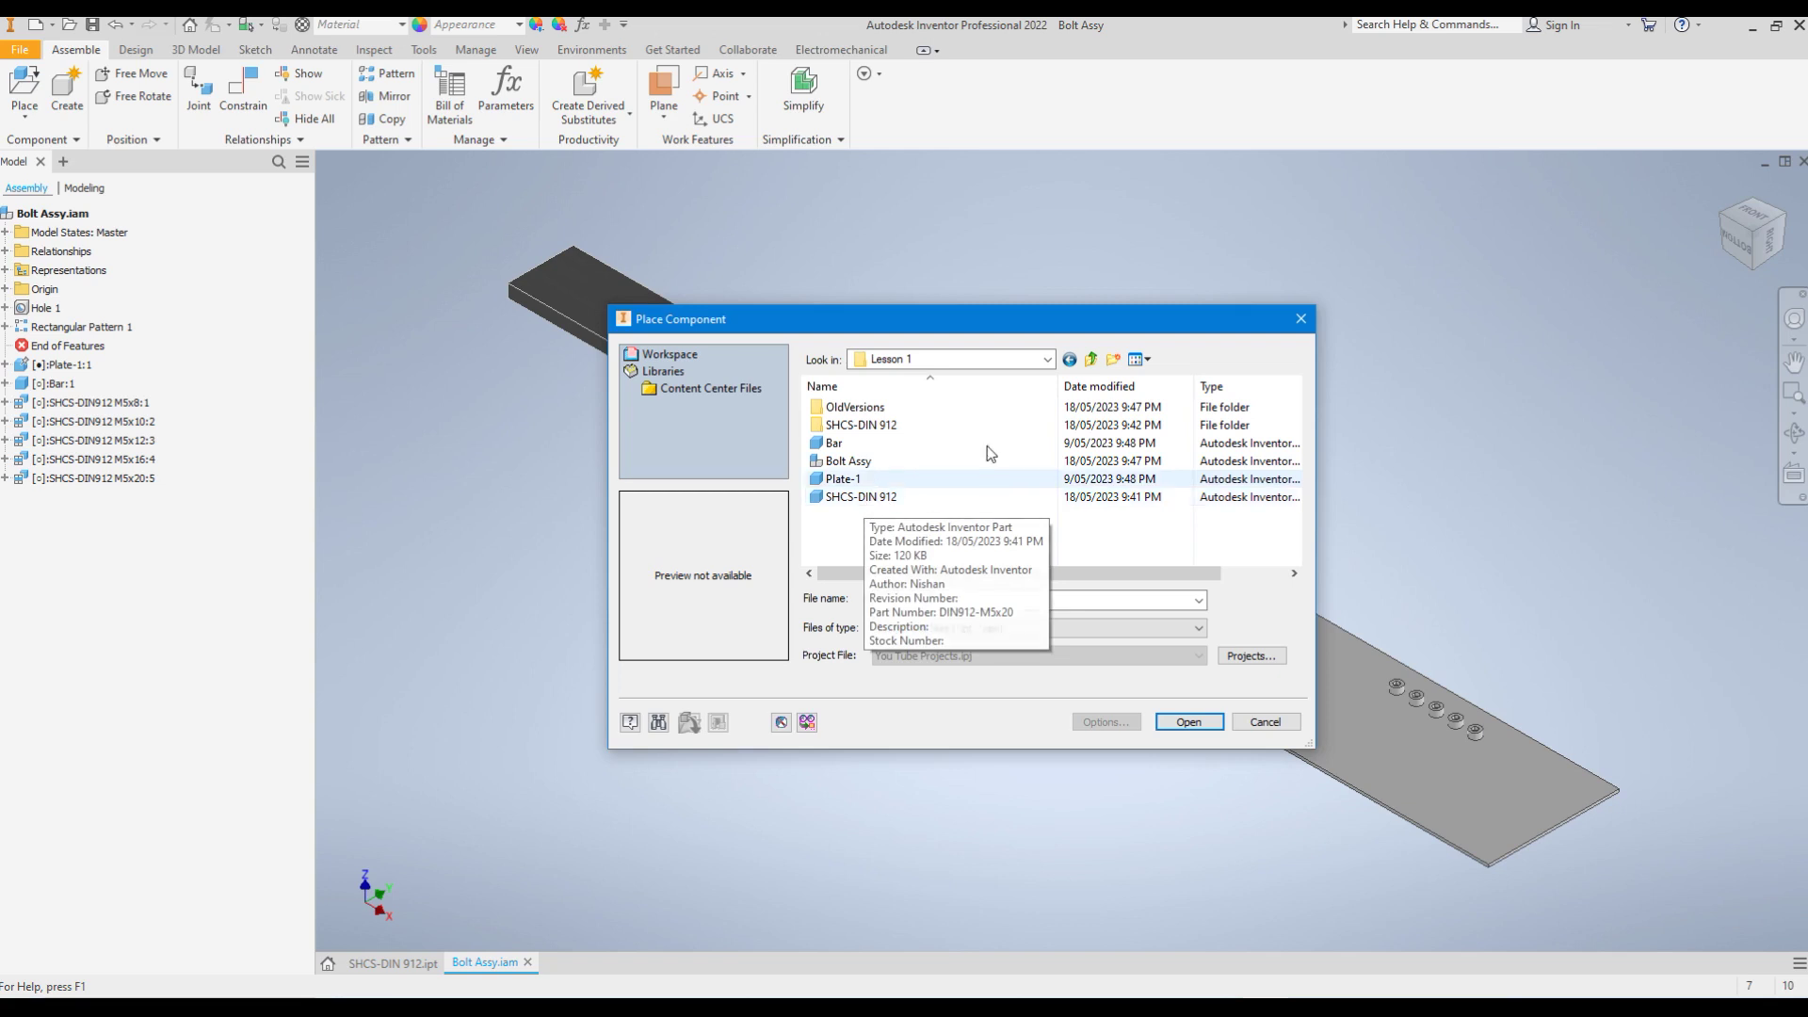
left_click(857, 497)
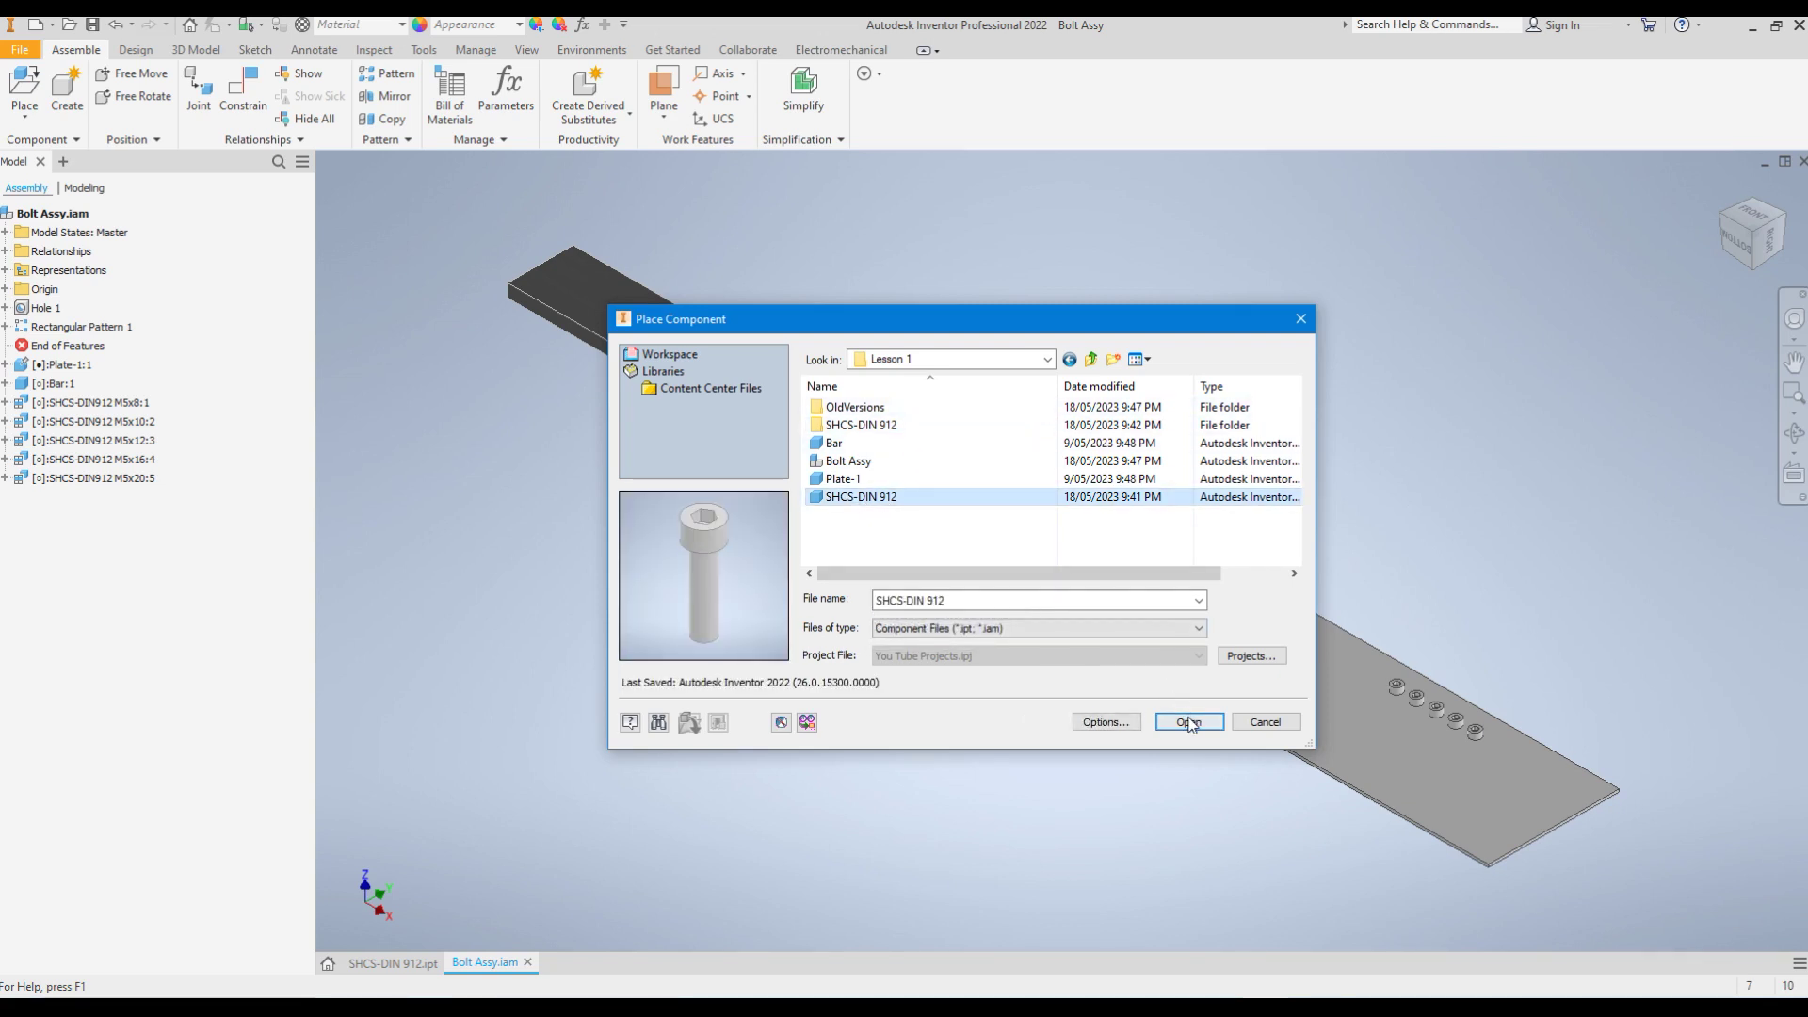
left_click(1188, 722)
left_click(435, 201)
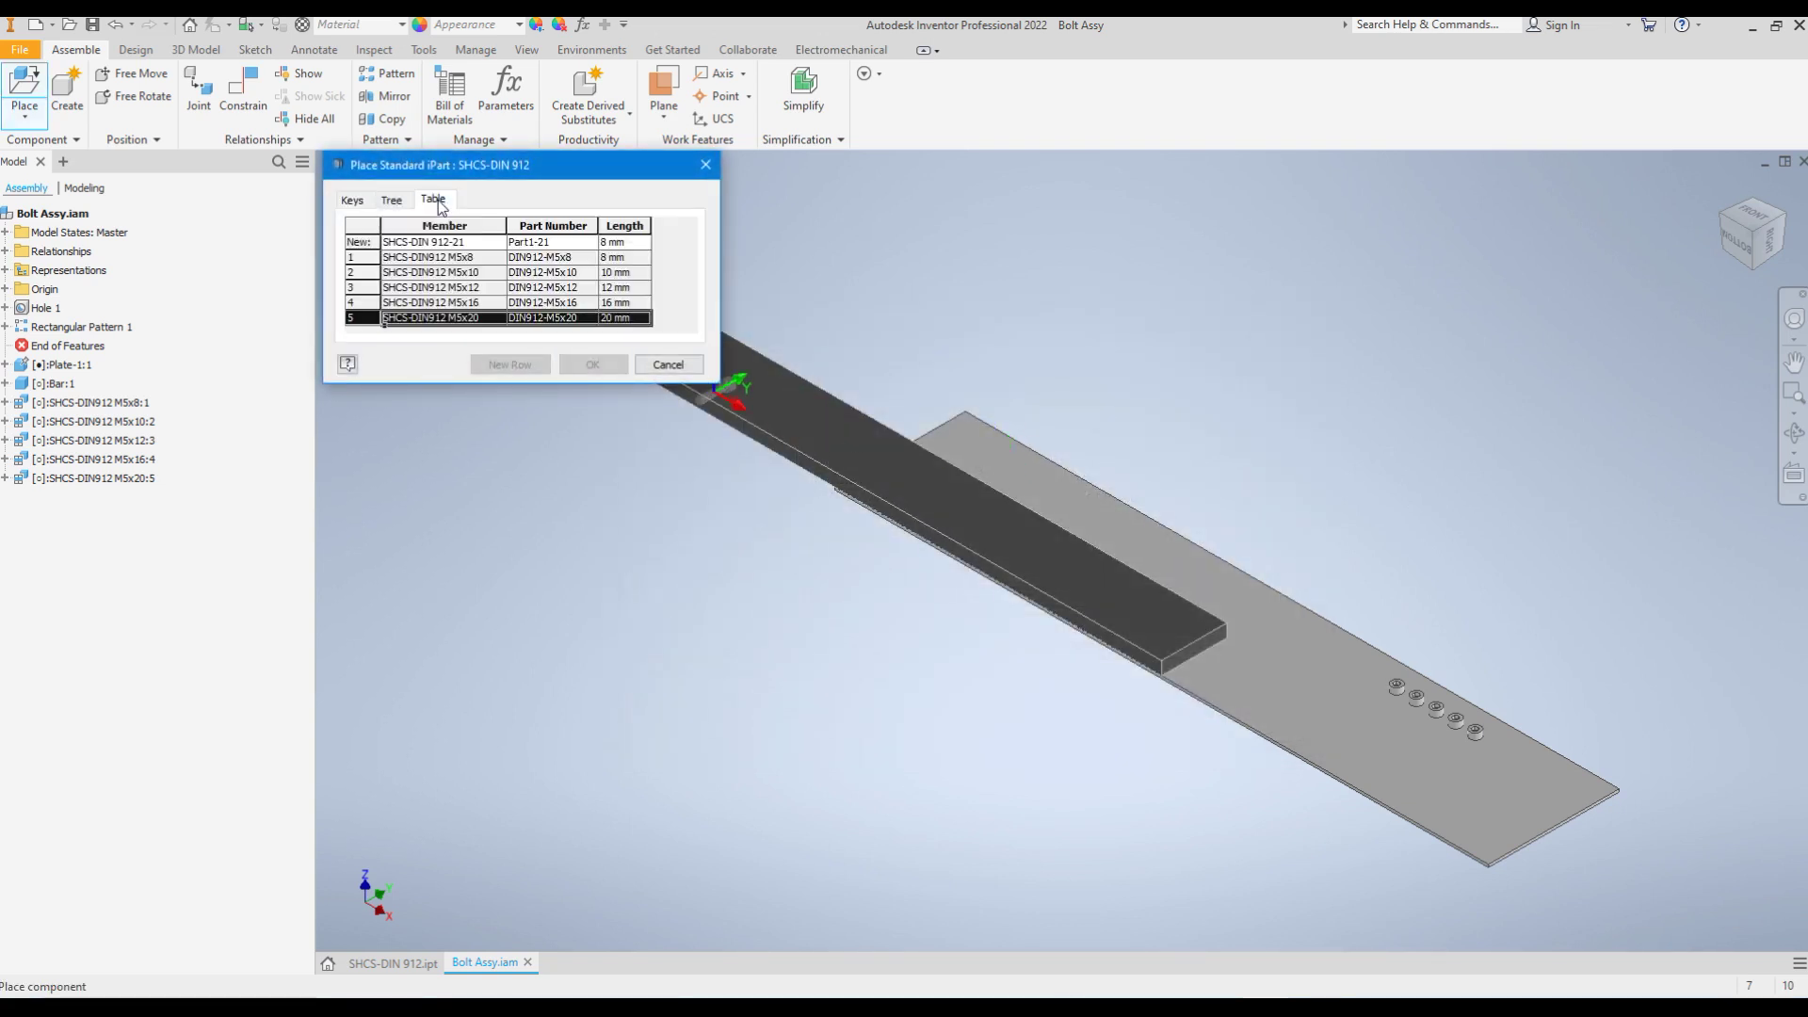
left_click(668, 364)
Step: Place the M6x25 member of the Lesson 2 SHCS-DIN 912 iPart in the empty space beside the plate and save the updated part files
left_click(16, 90)
left_click(1091, 359)
double_click(953, 434)
left_click(957, 460)
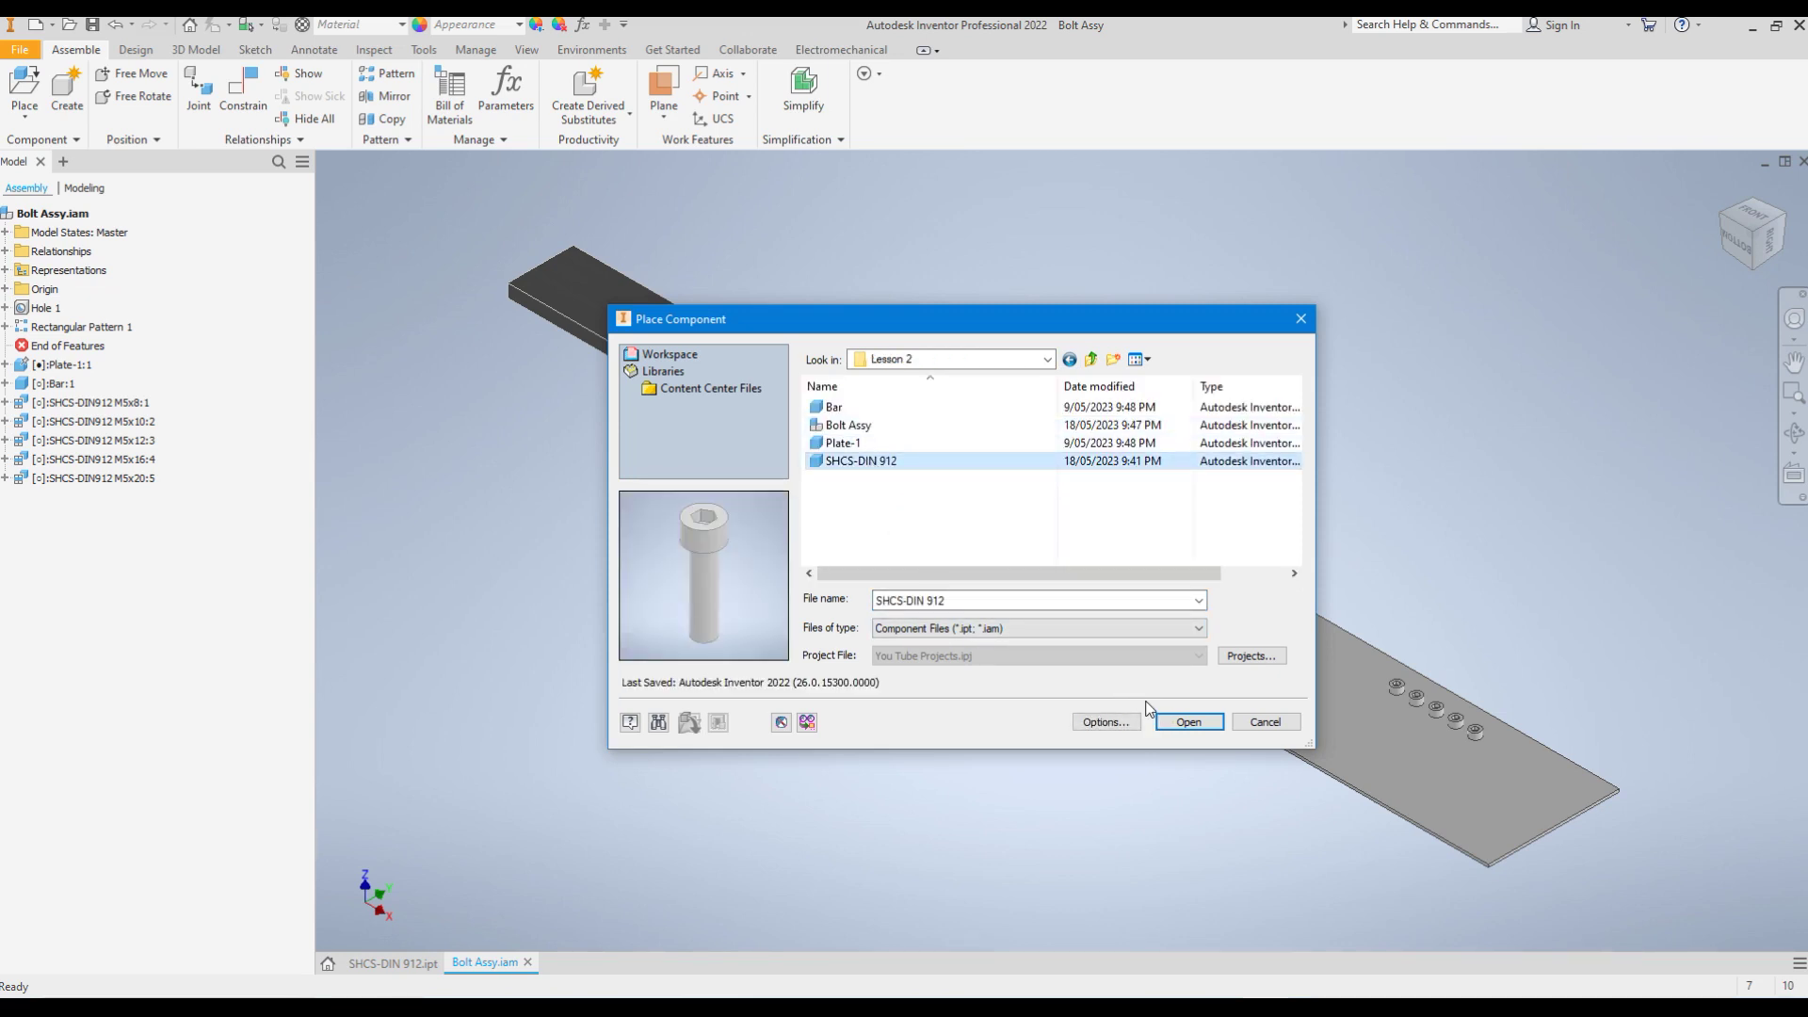
left_click(1186, 721)
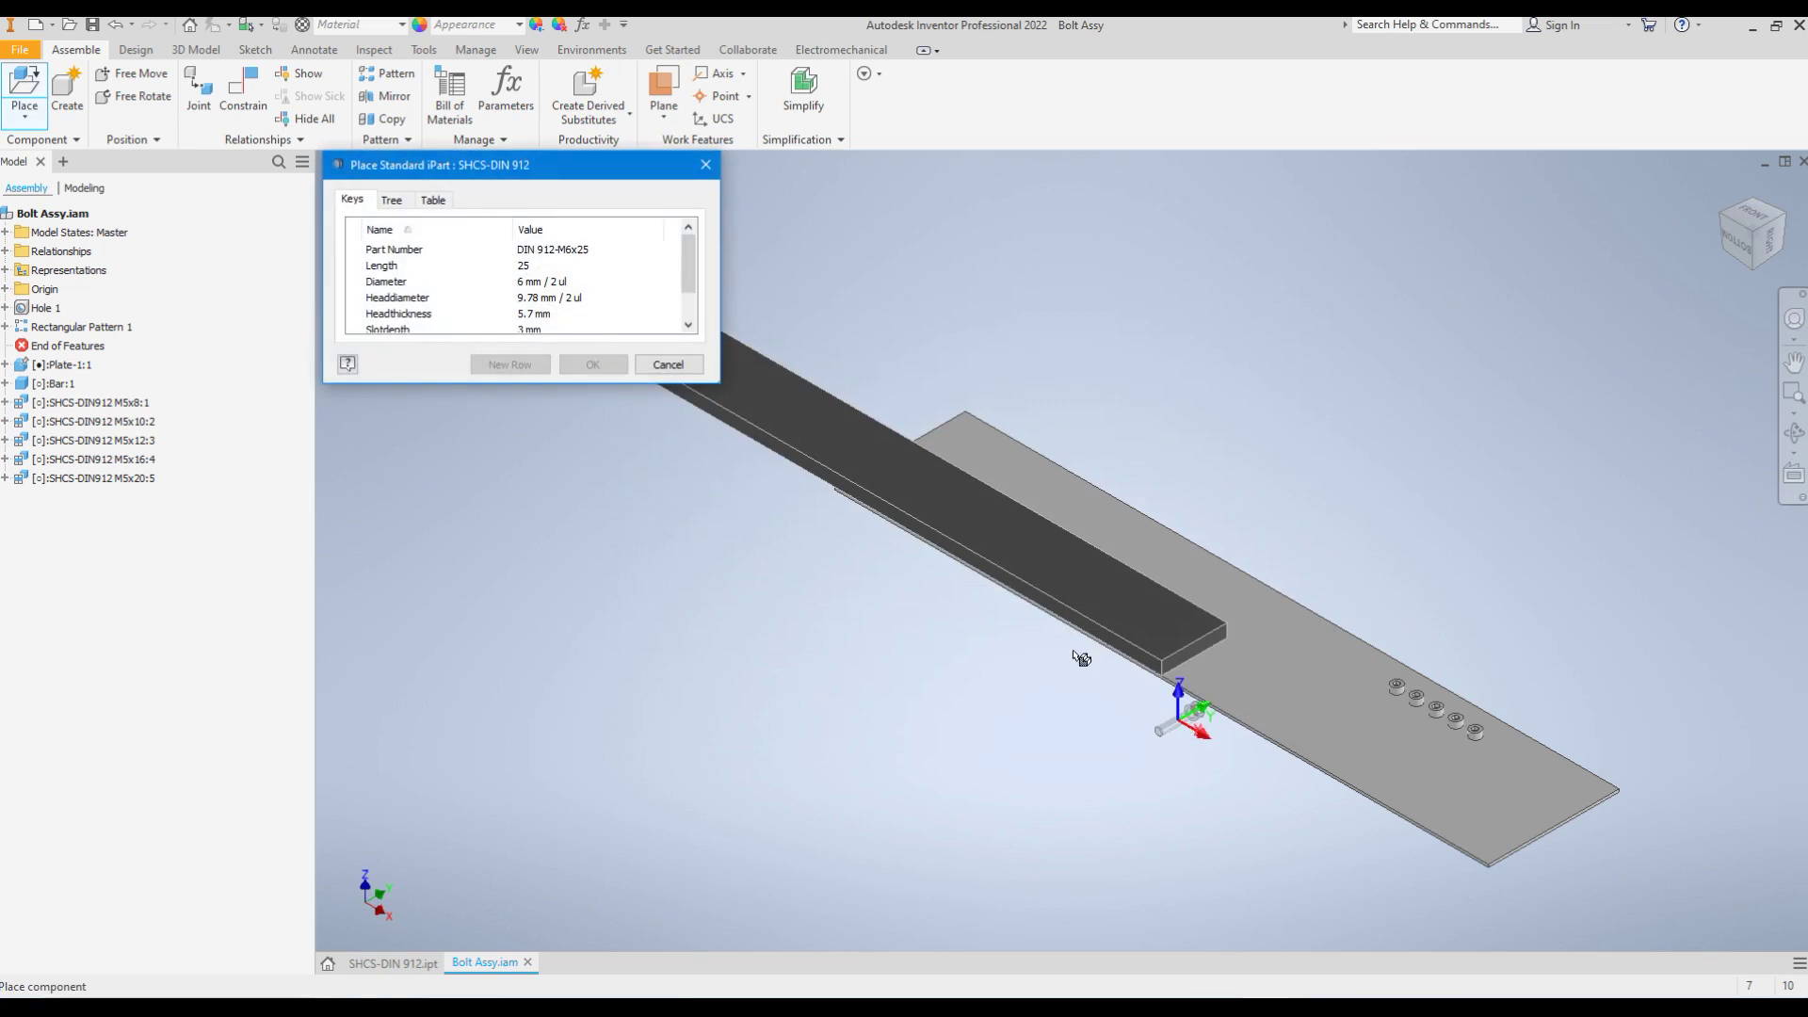
left_click(433, 201)
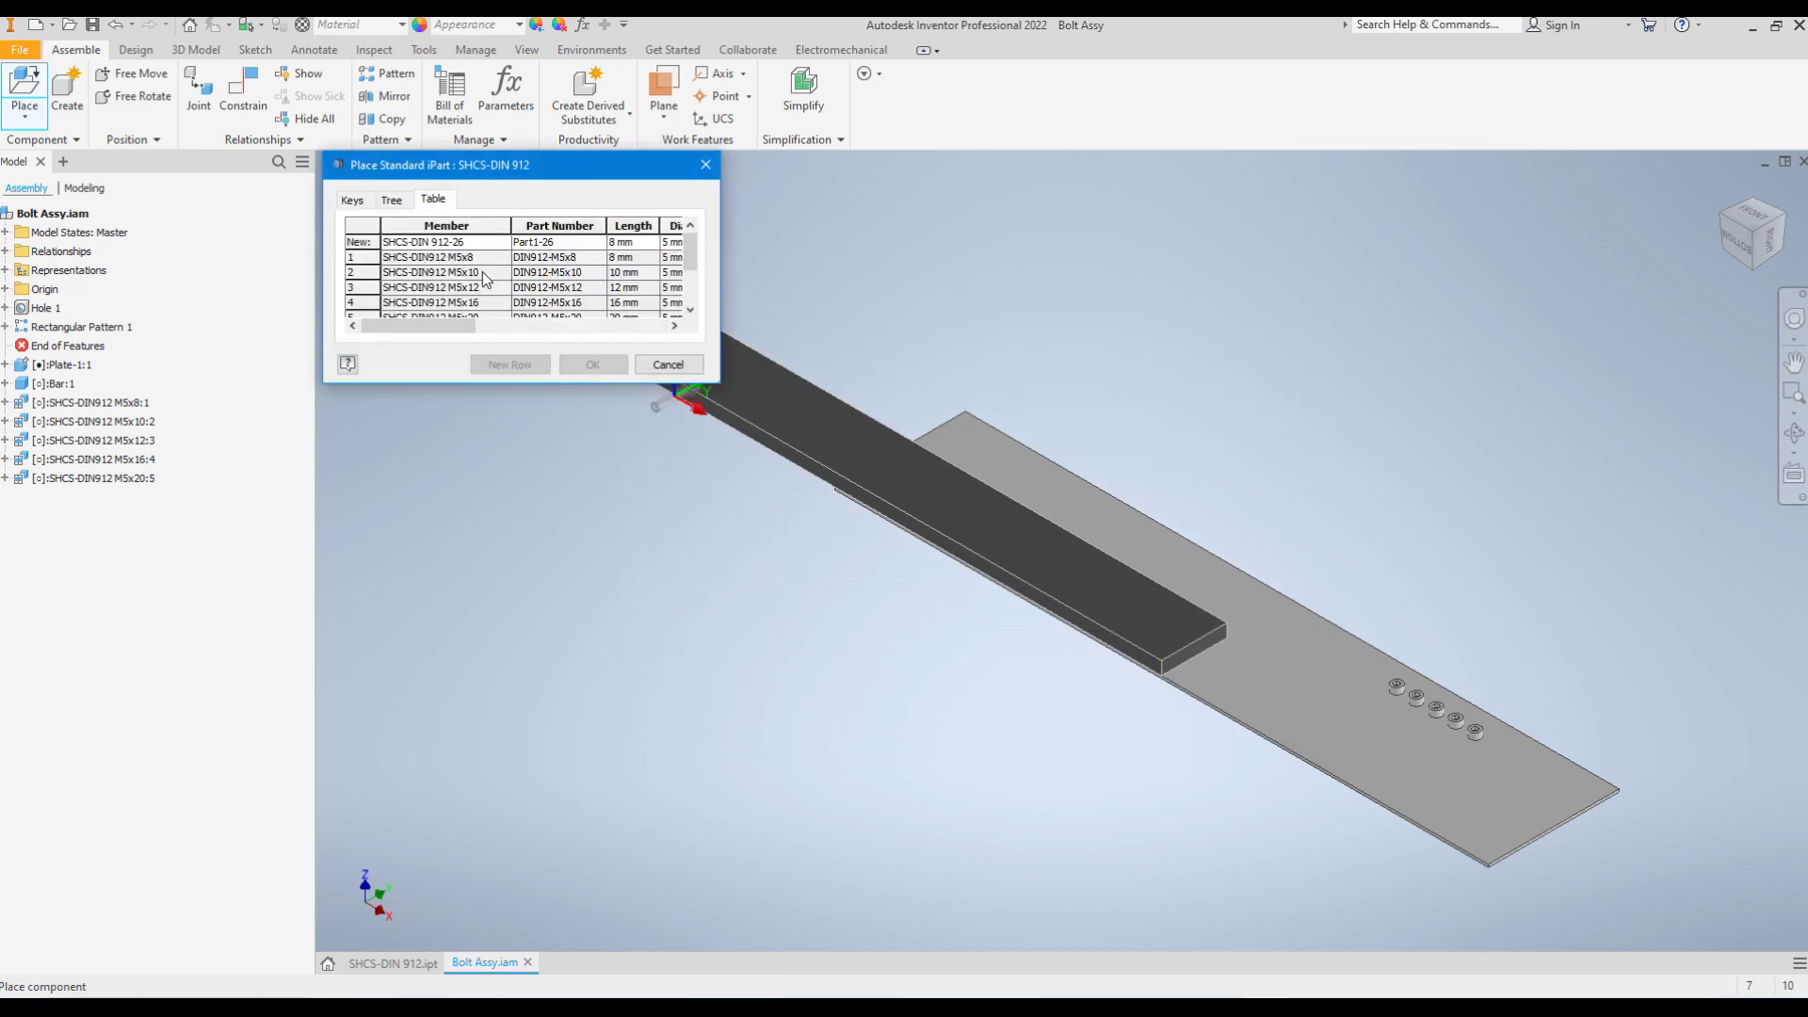
mouse_move(690, 250)
left_mouse_down()
mouse_move(696, 298)
mouse_move(697, 275)
left_mouse_up()
left_click_drag(425, 382, 427, 563)
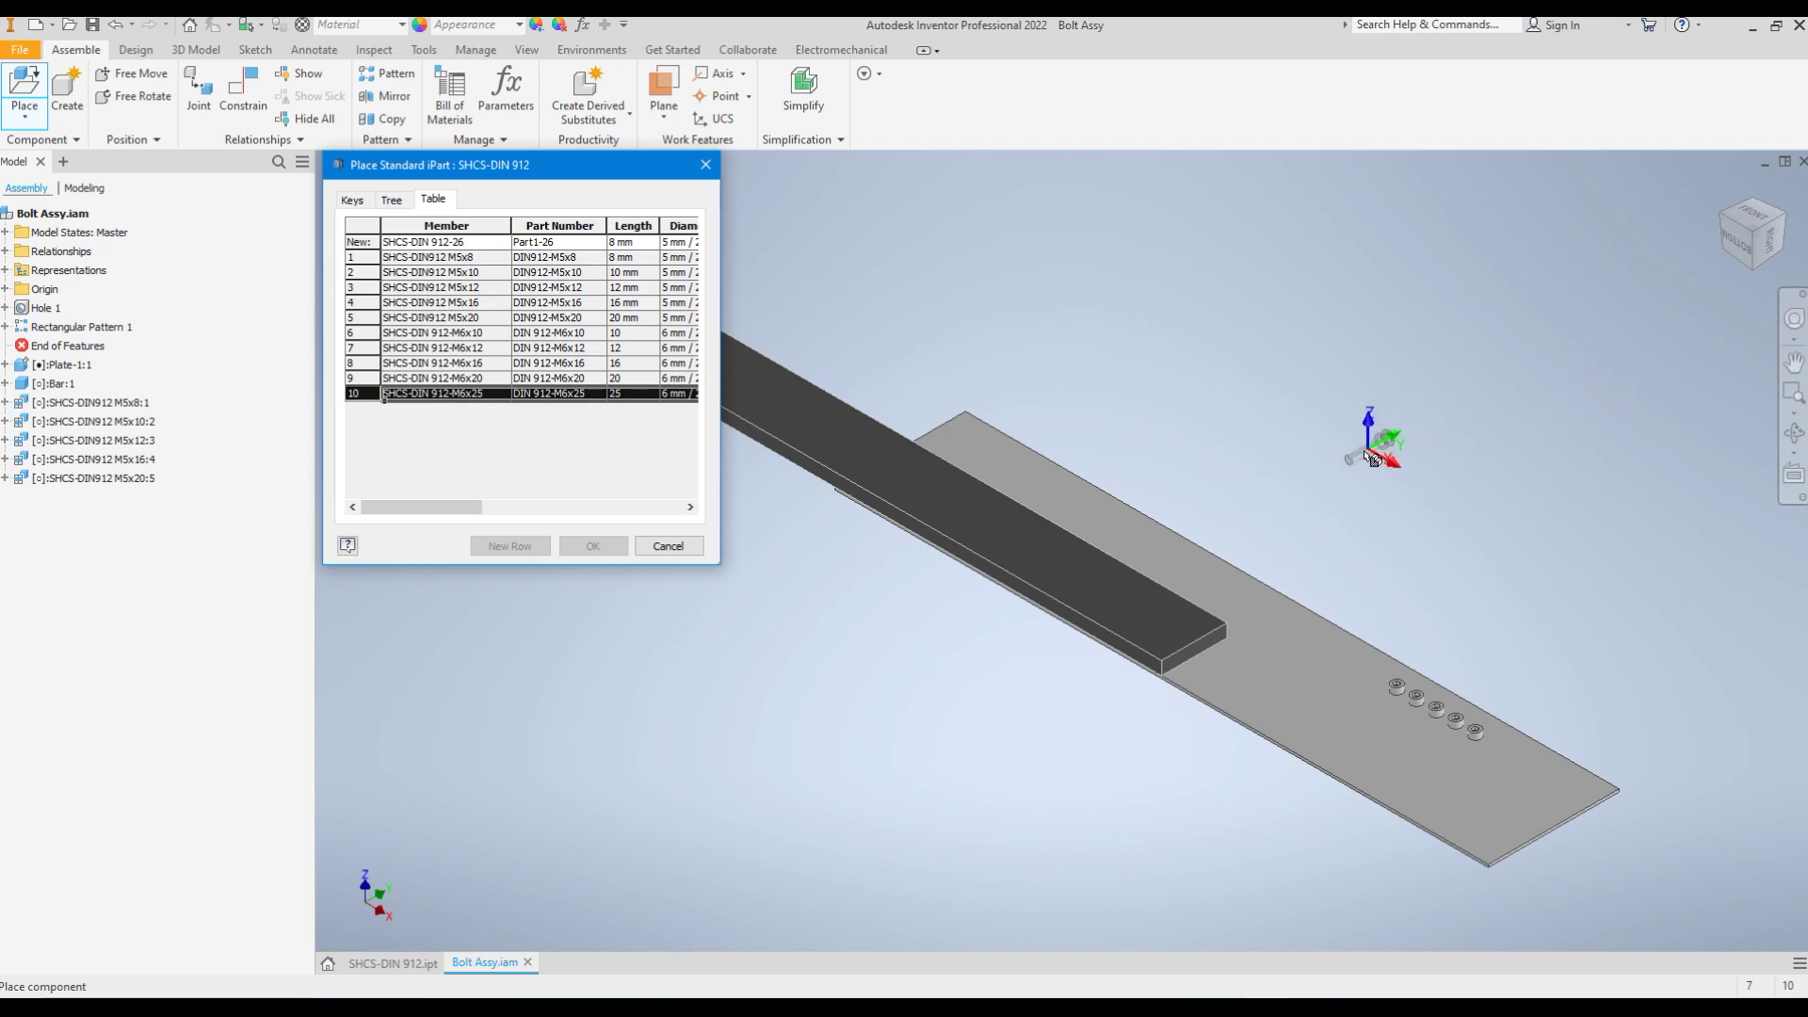
left_click(1393, 496)
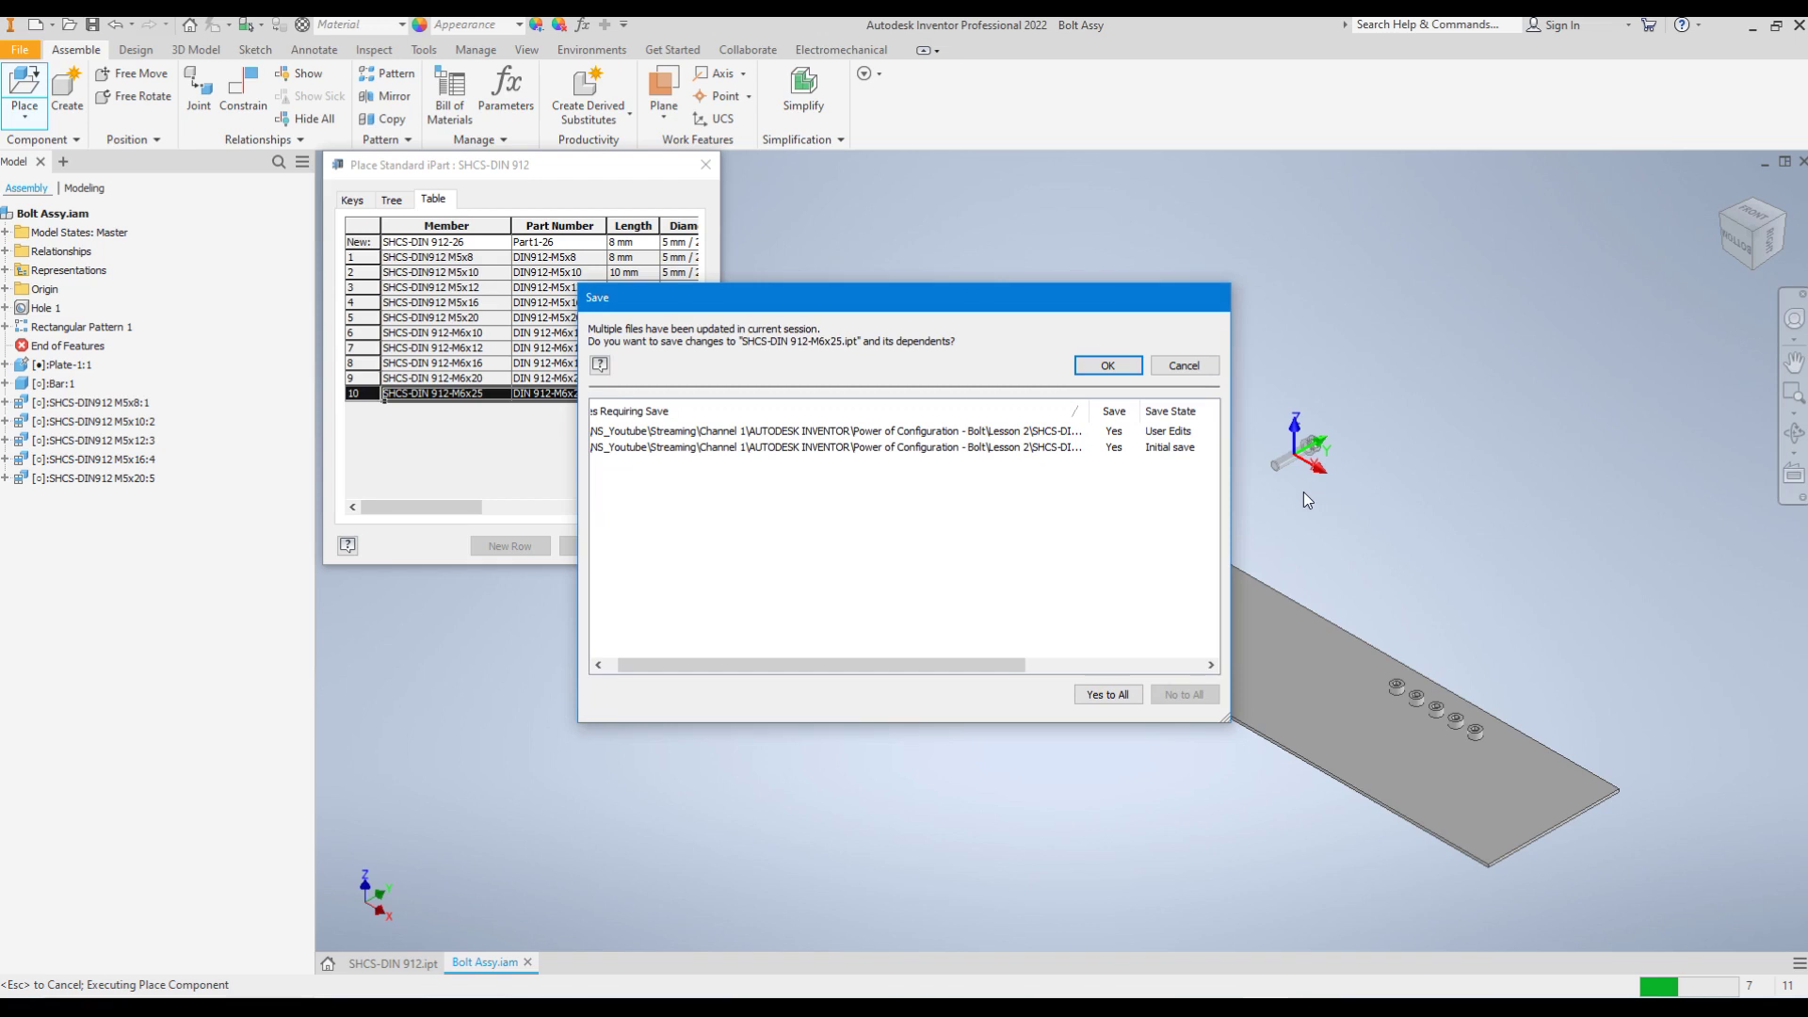
left_click(1107, 366)
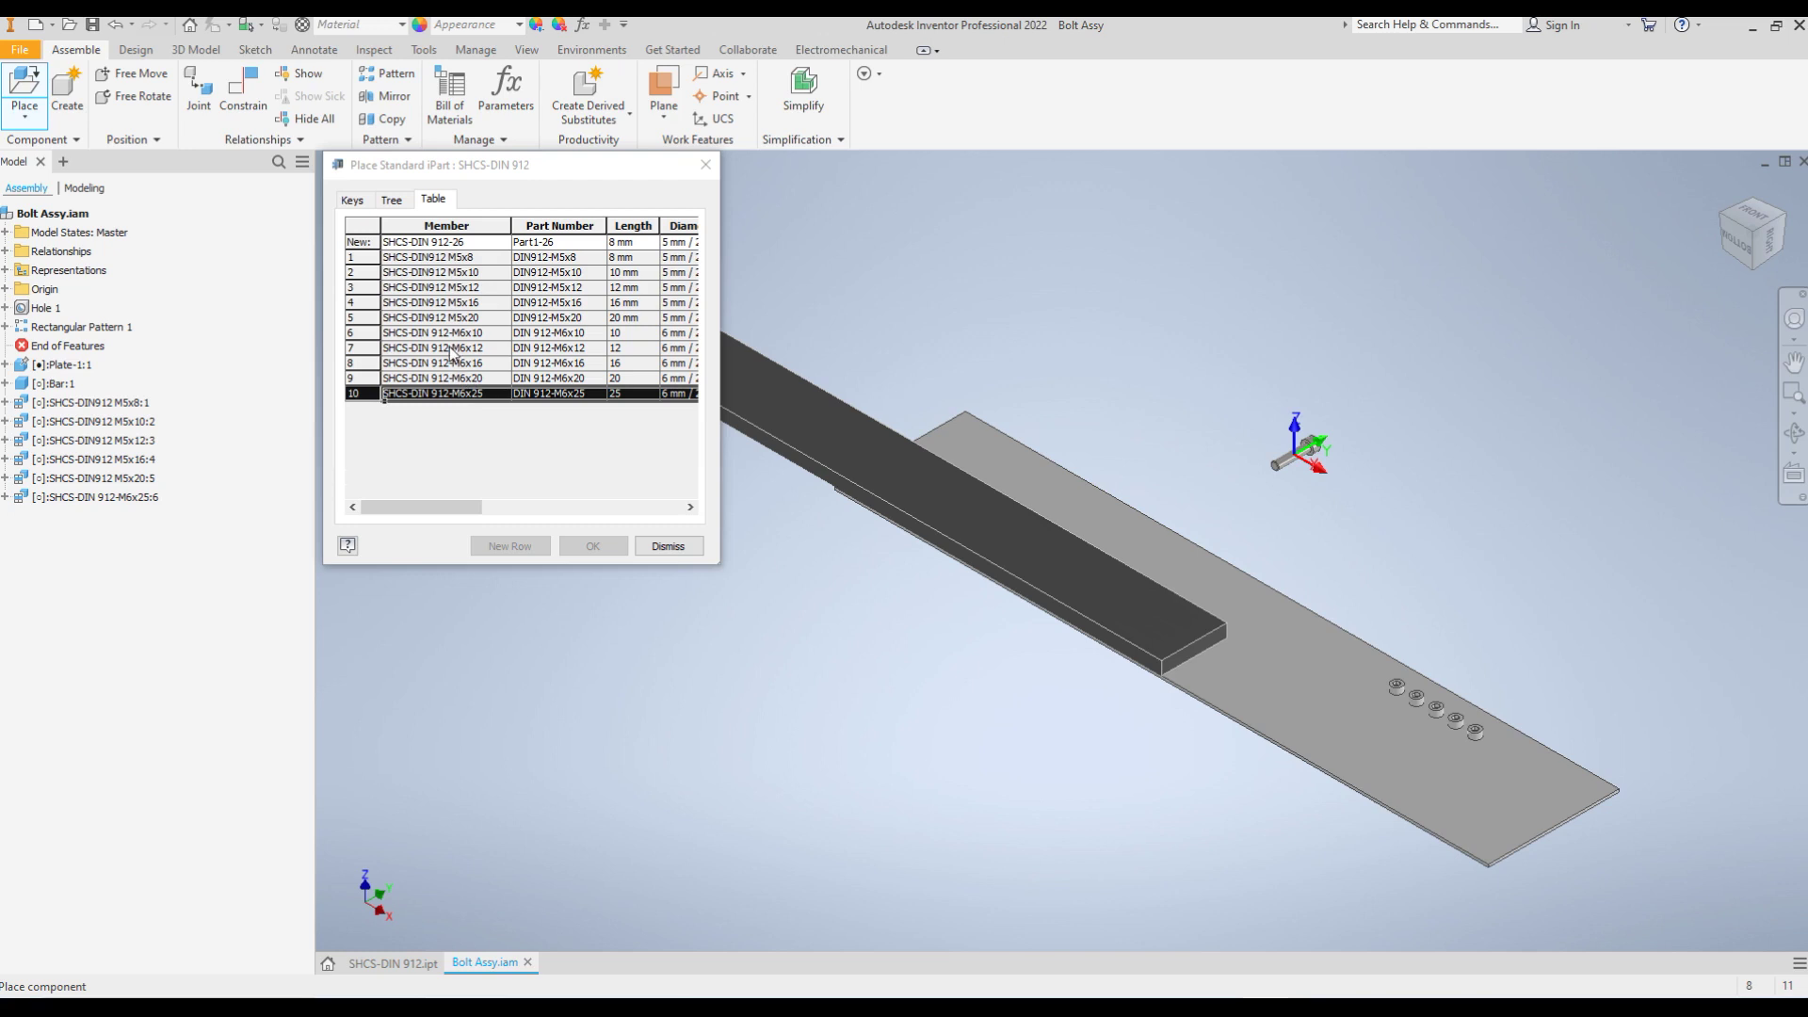
Step: Place the iPart members M6x20, M6x16, M6x12 and M6x10 in a row after the M6x25 screw
left_click(457, 378)
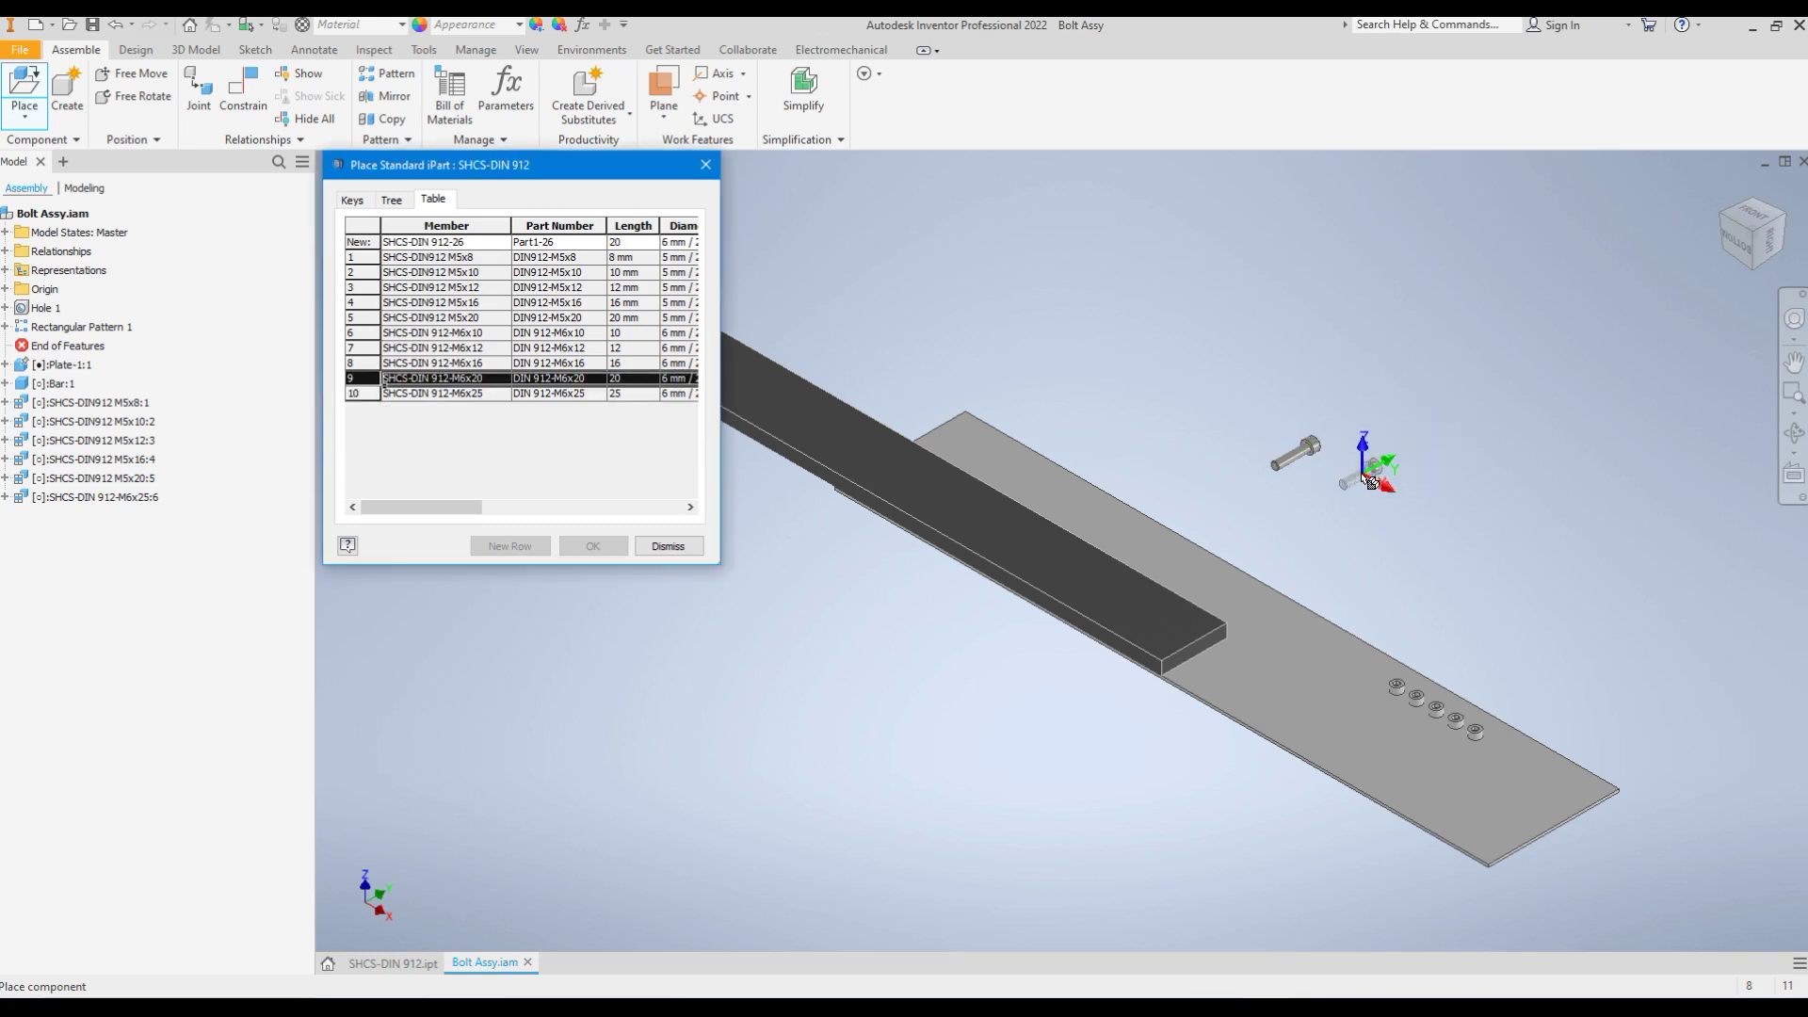
left_click(1332, 477)
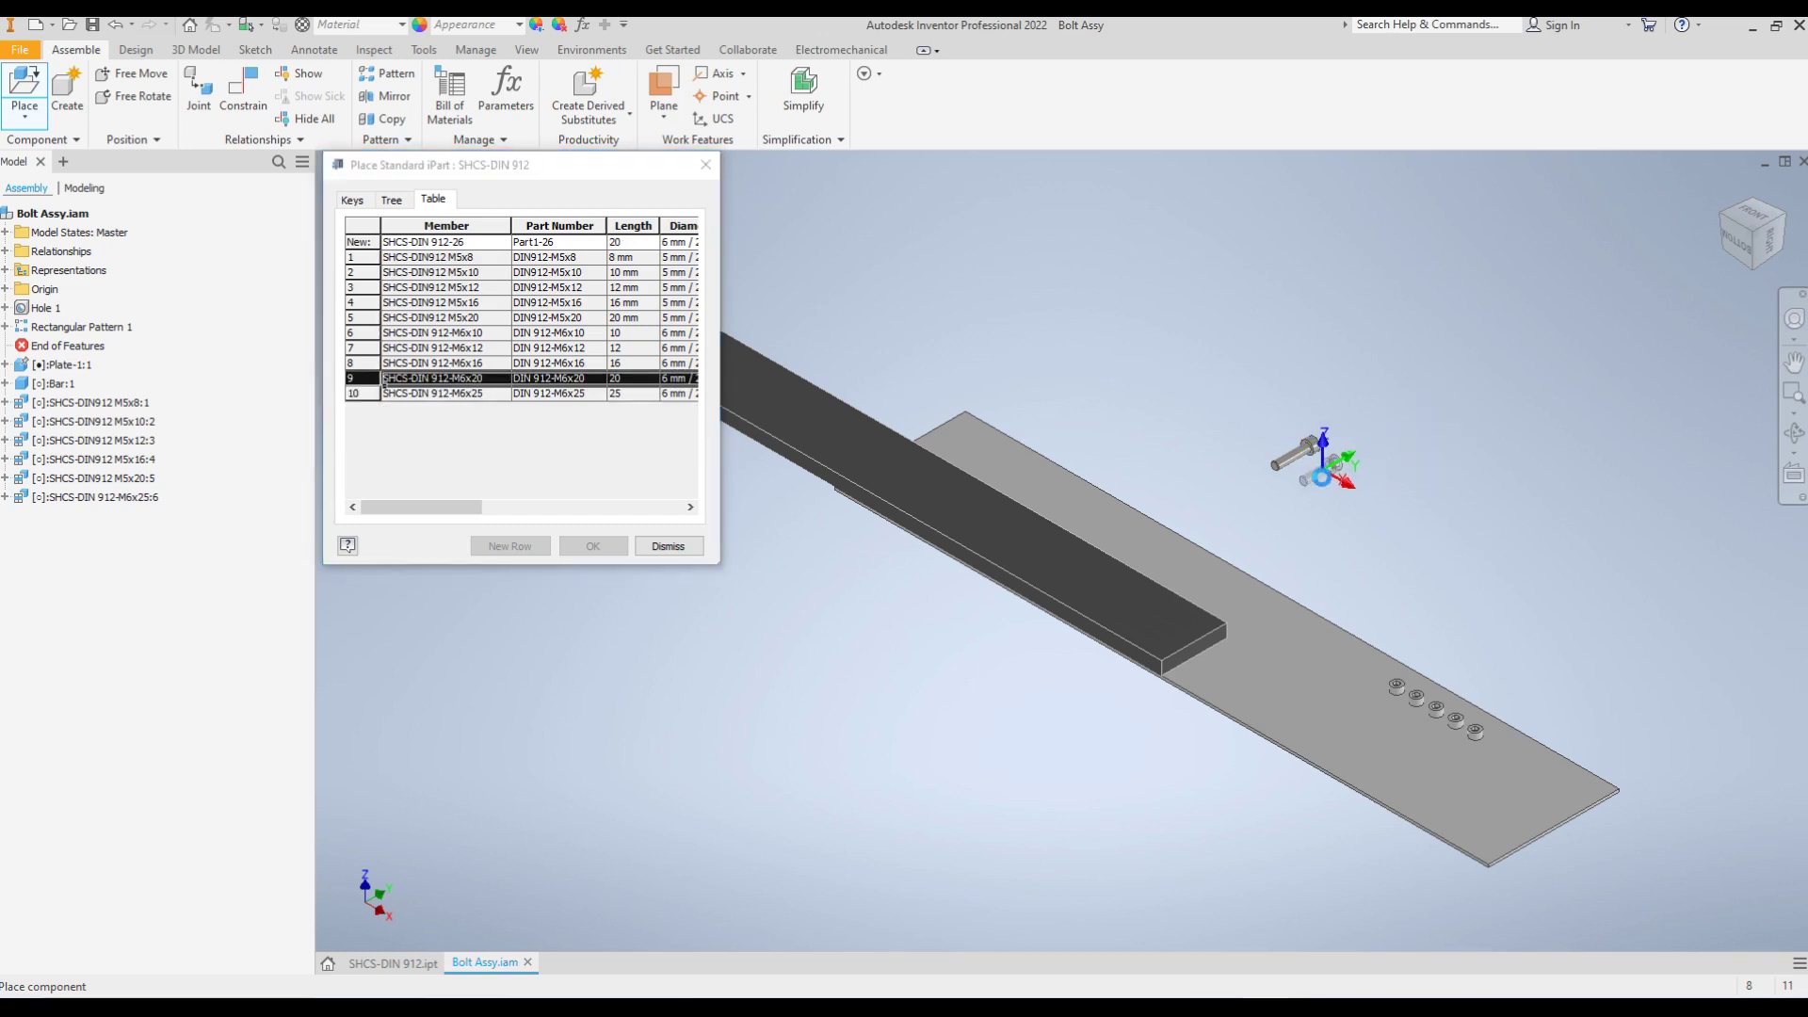
left_click(442, 366)
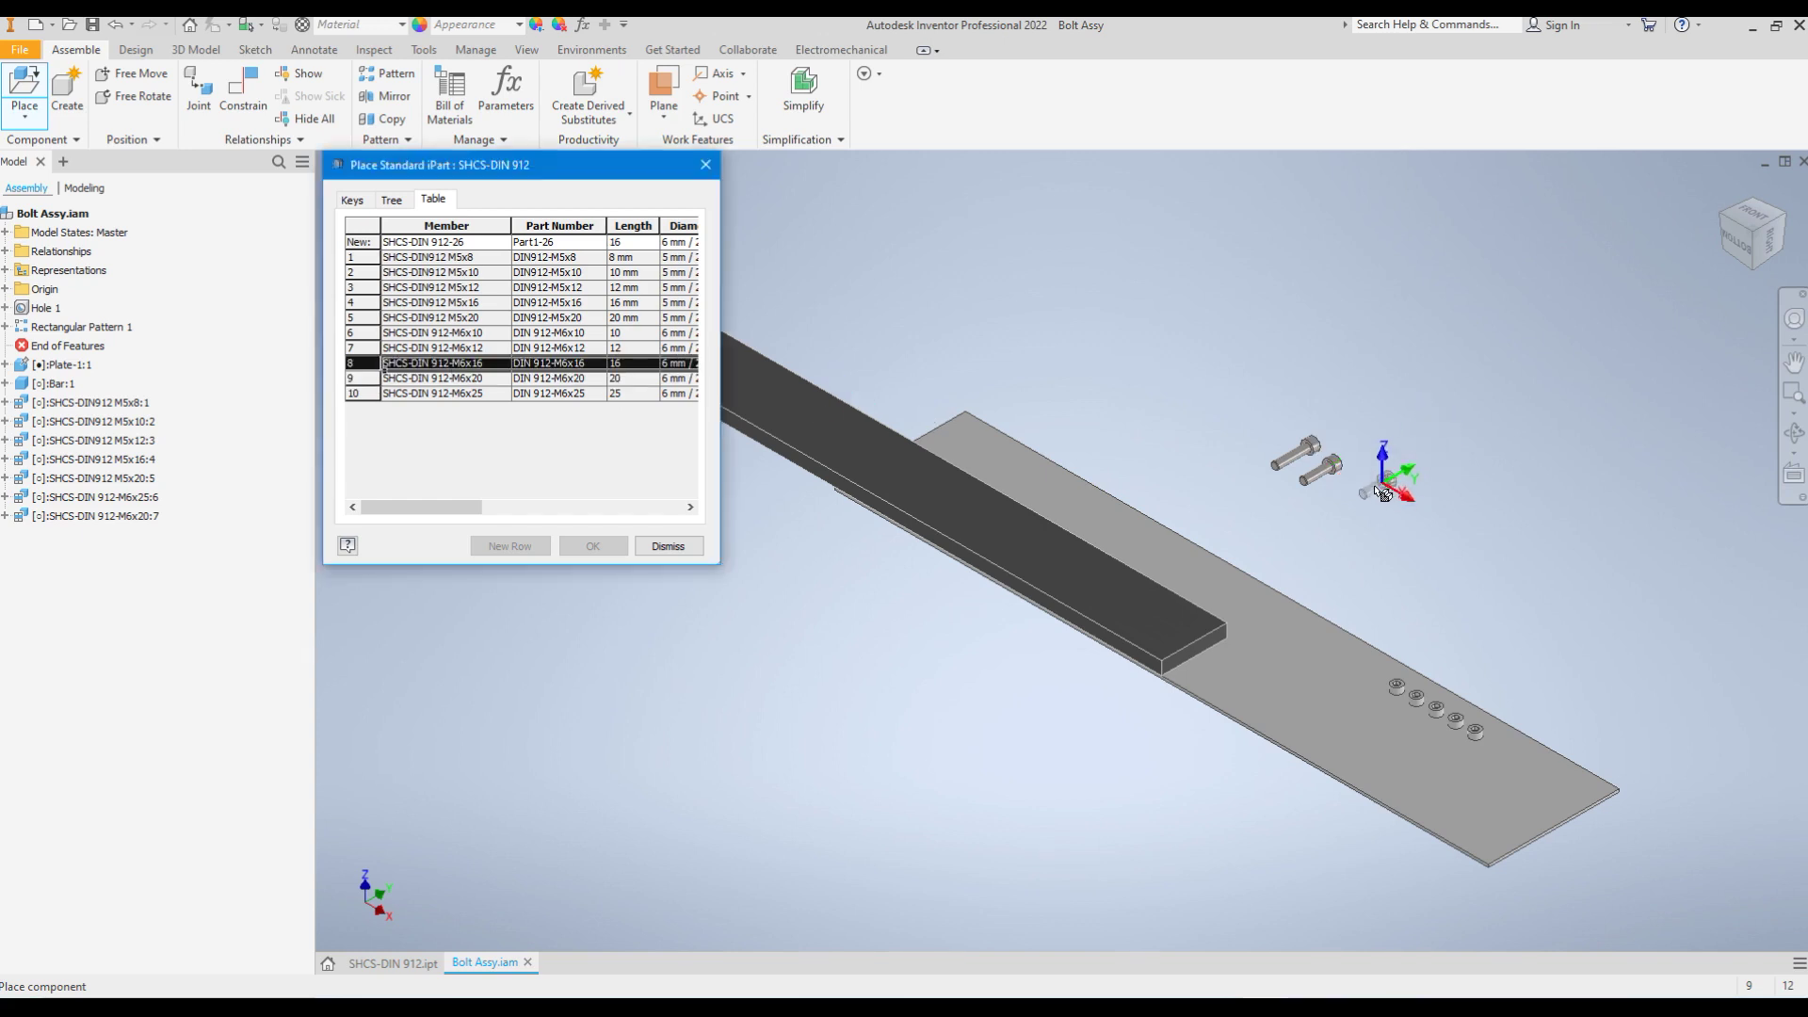
left_click(1363, 489)
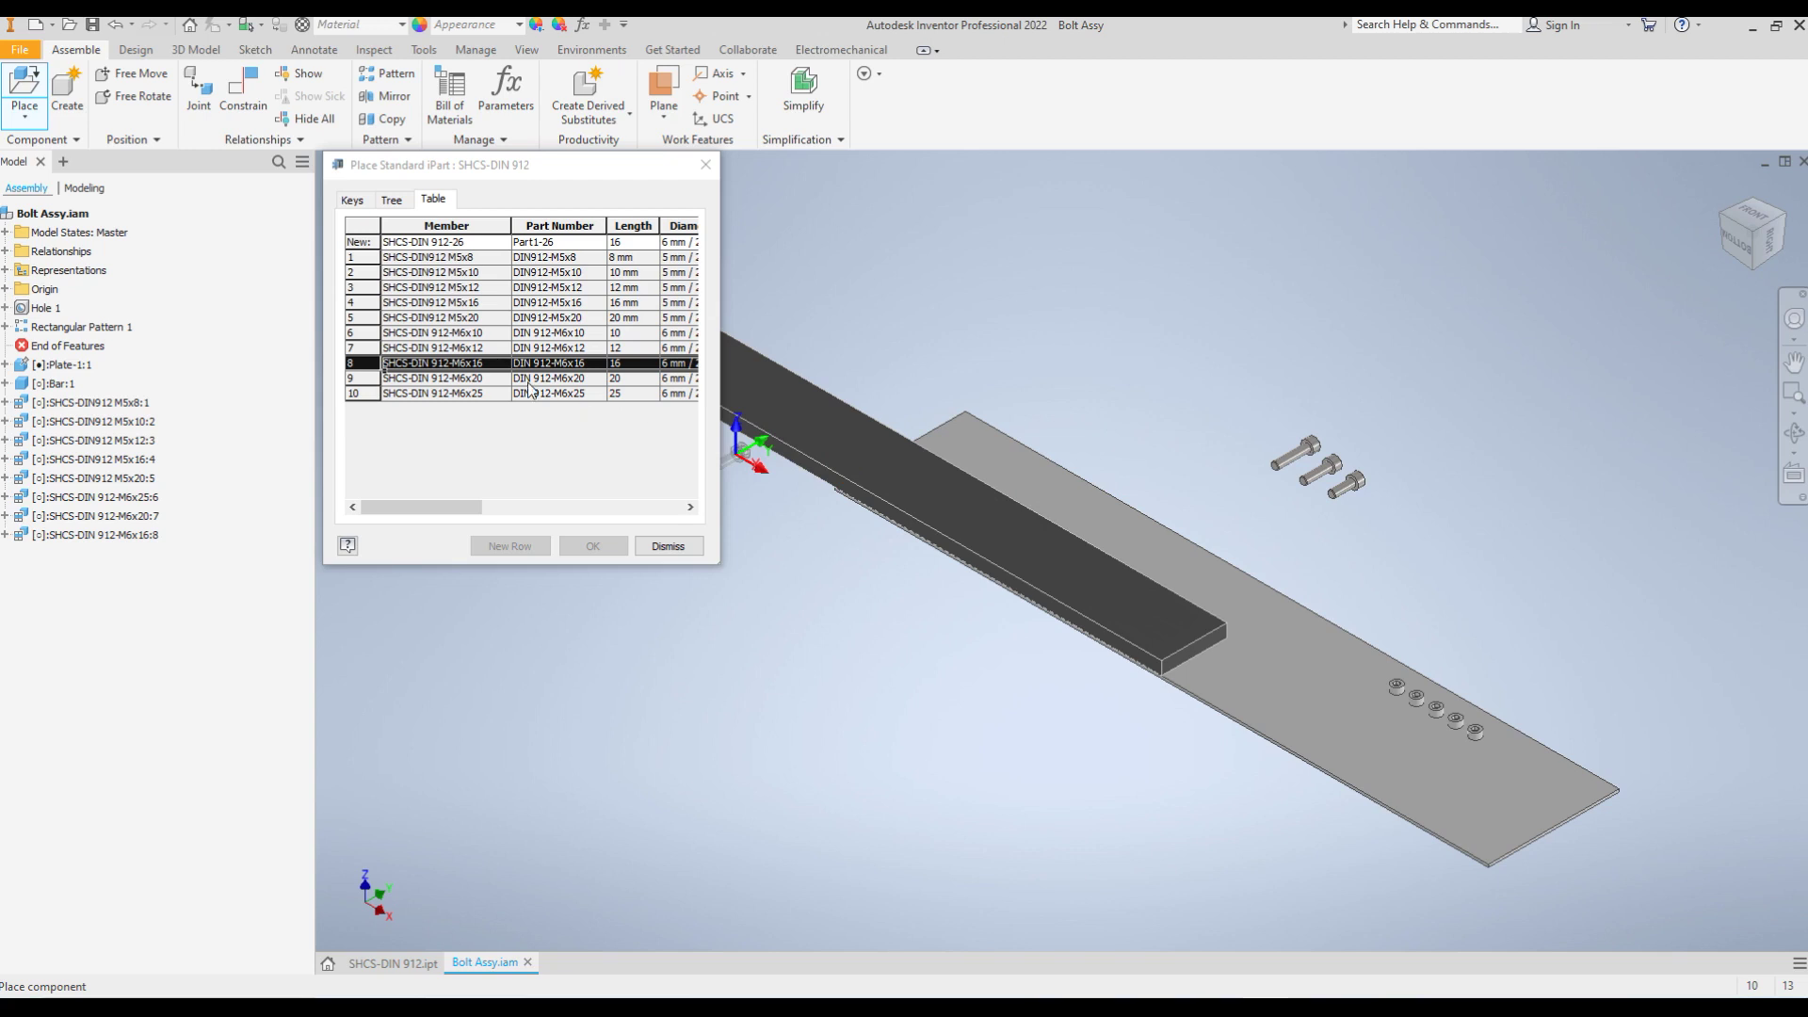
left_click(476, 348)
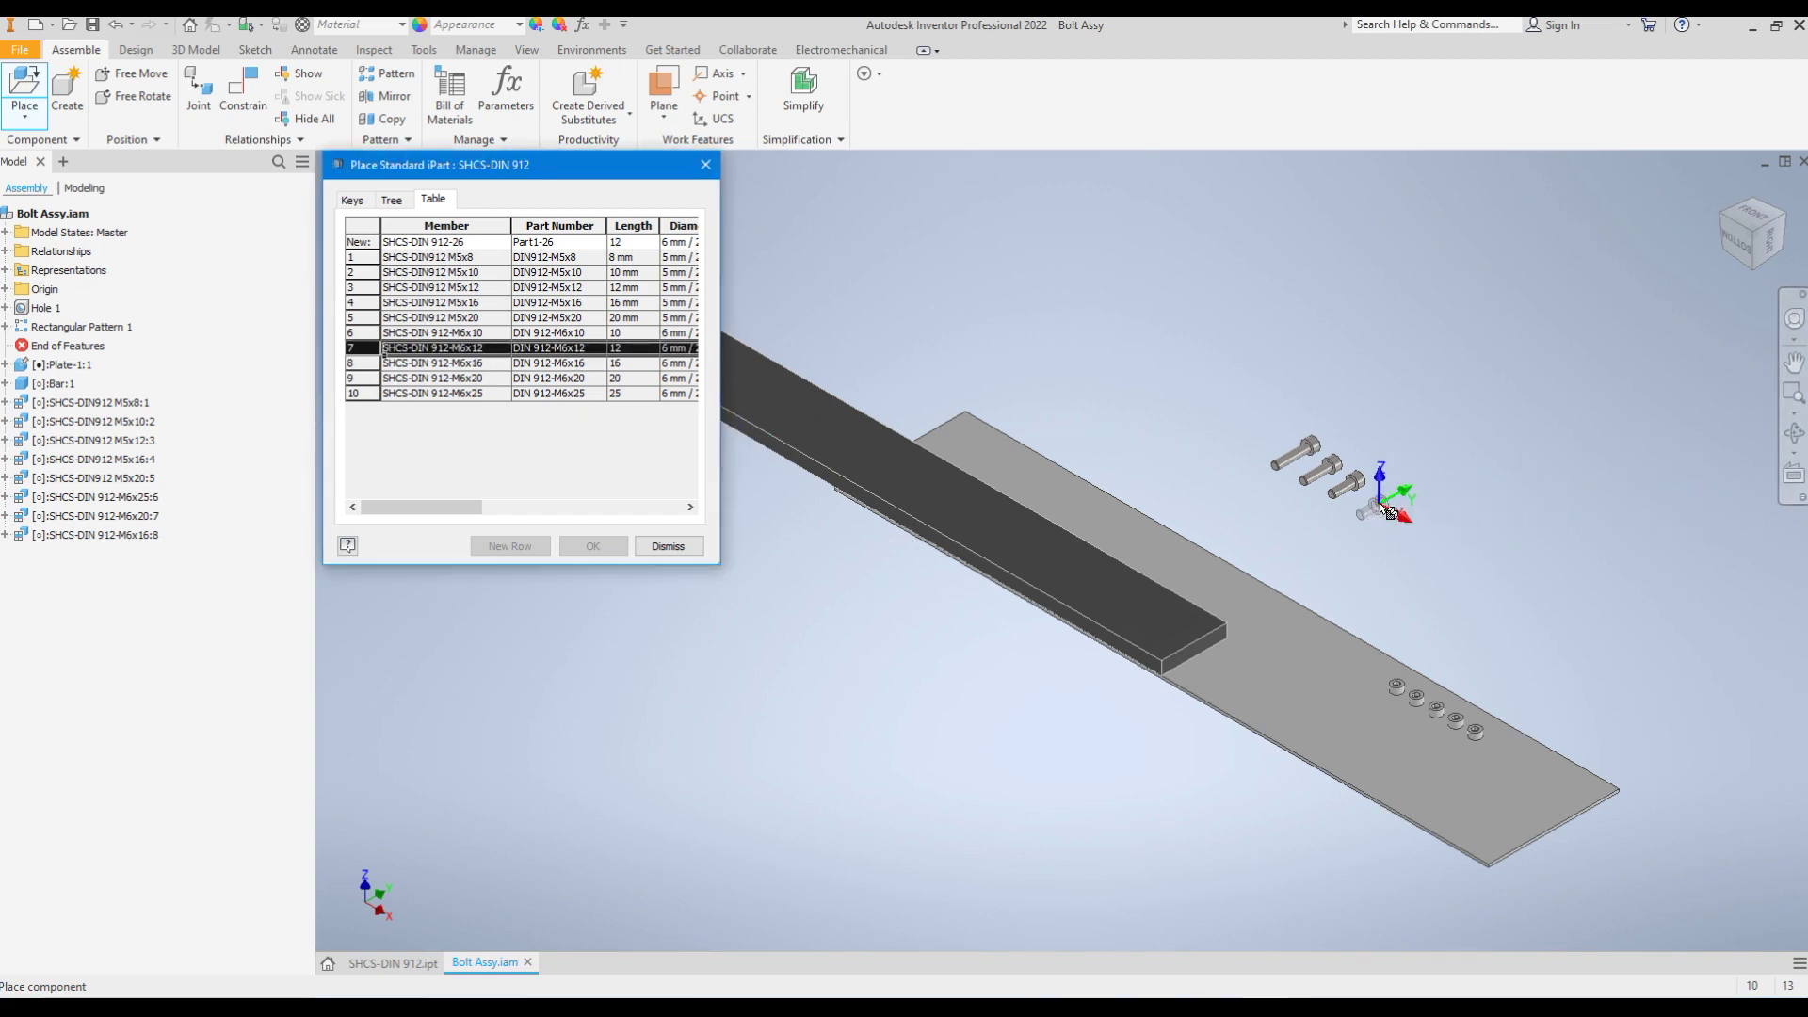
left_click(1384, 508)
left_click(476, 333)
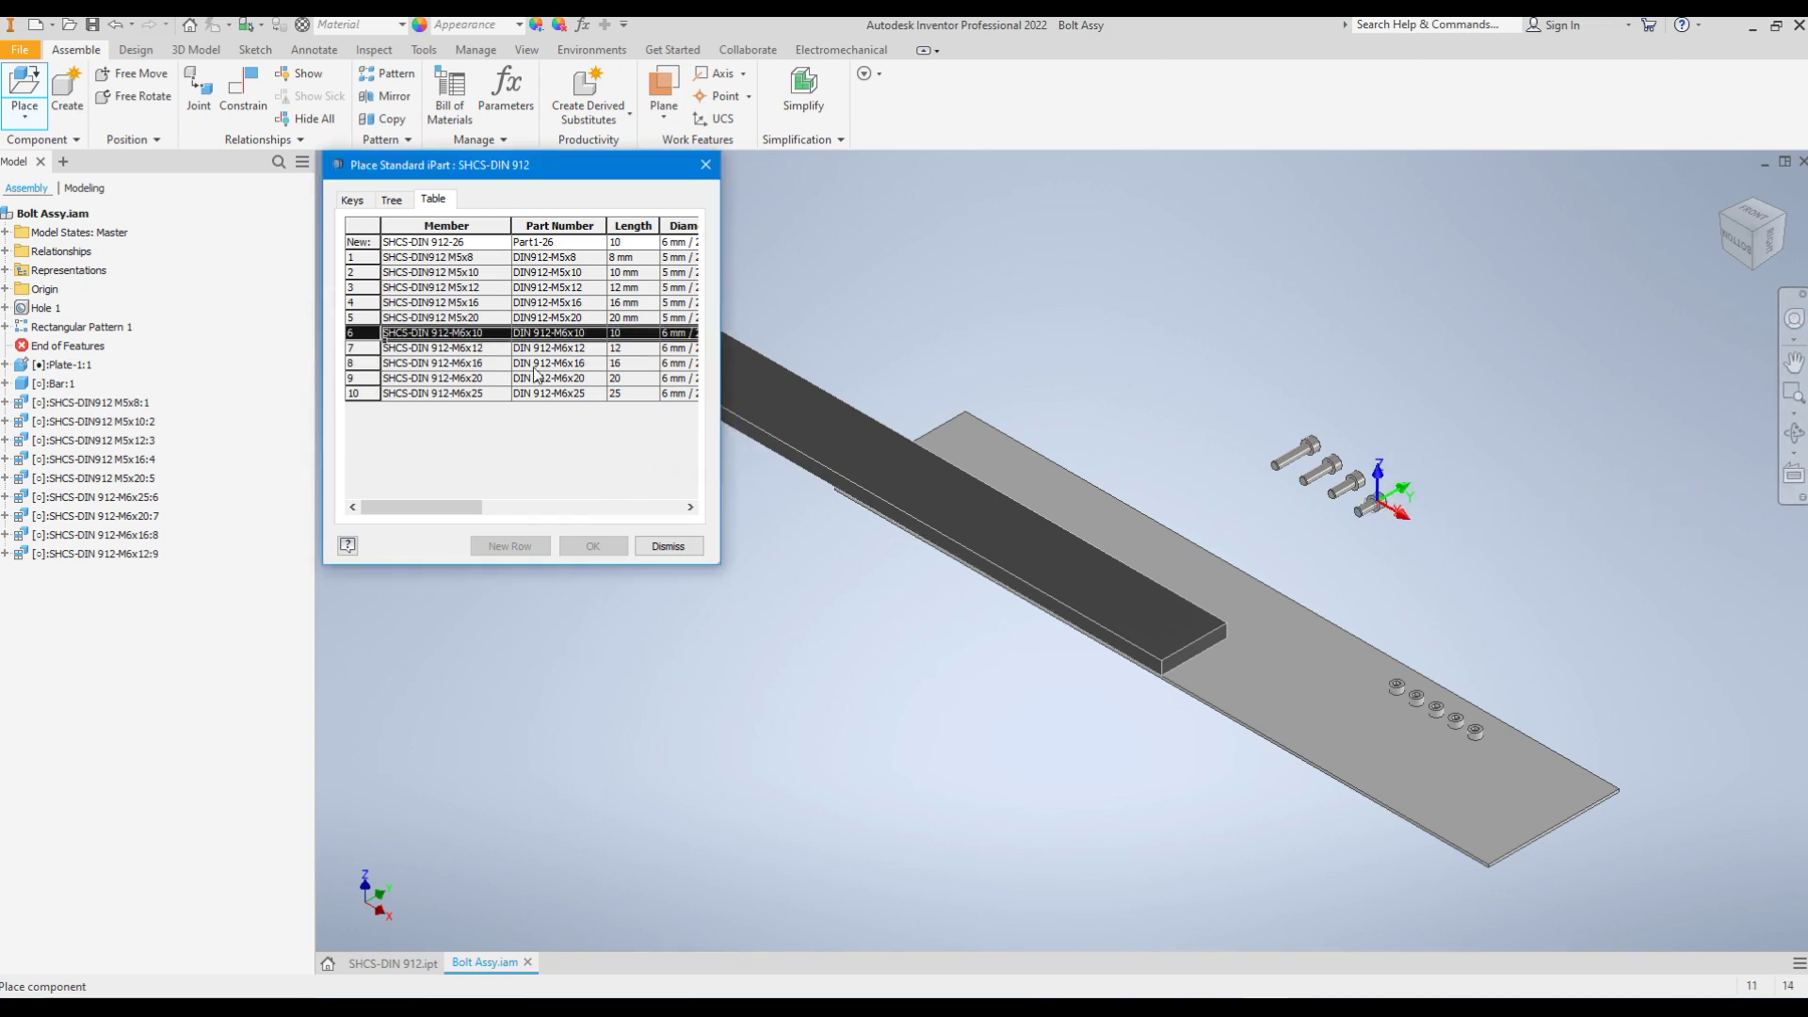
left_click(1407, 528)
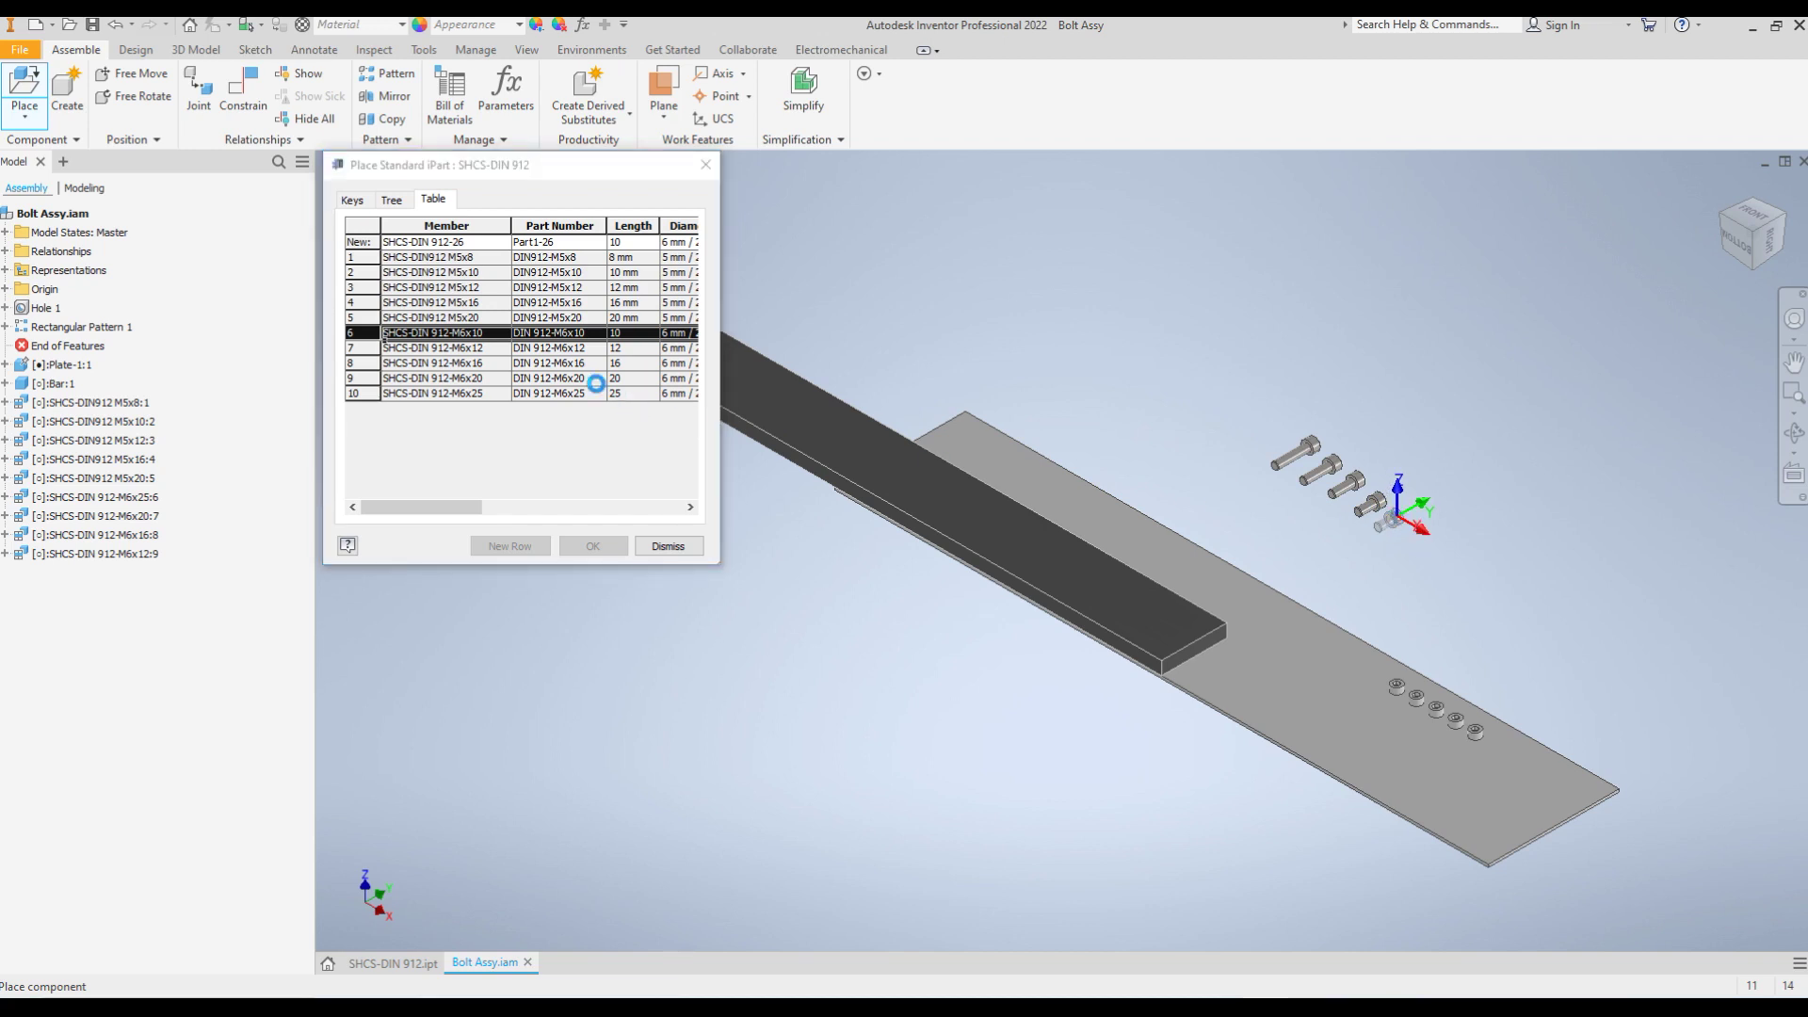
Step: Continue the row of screws with the iPart members M5x20, M5x16, M5x12 and M5x10
left_click(453, 318)
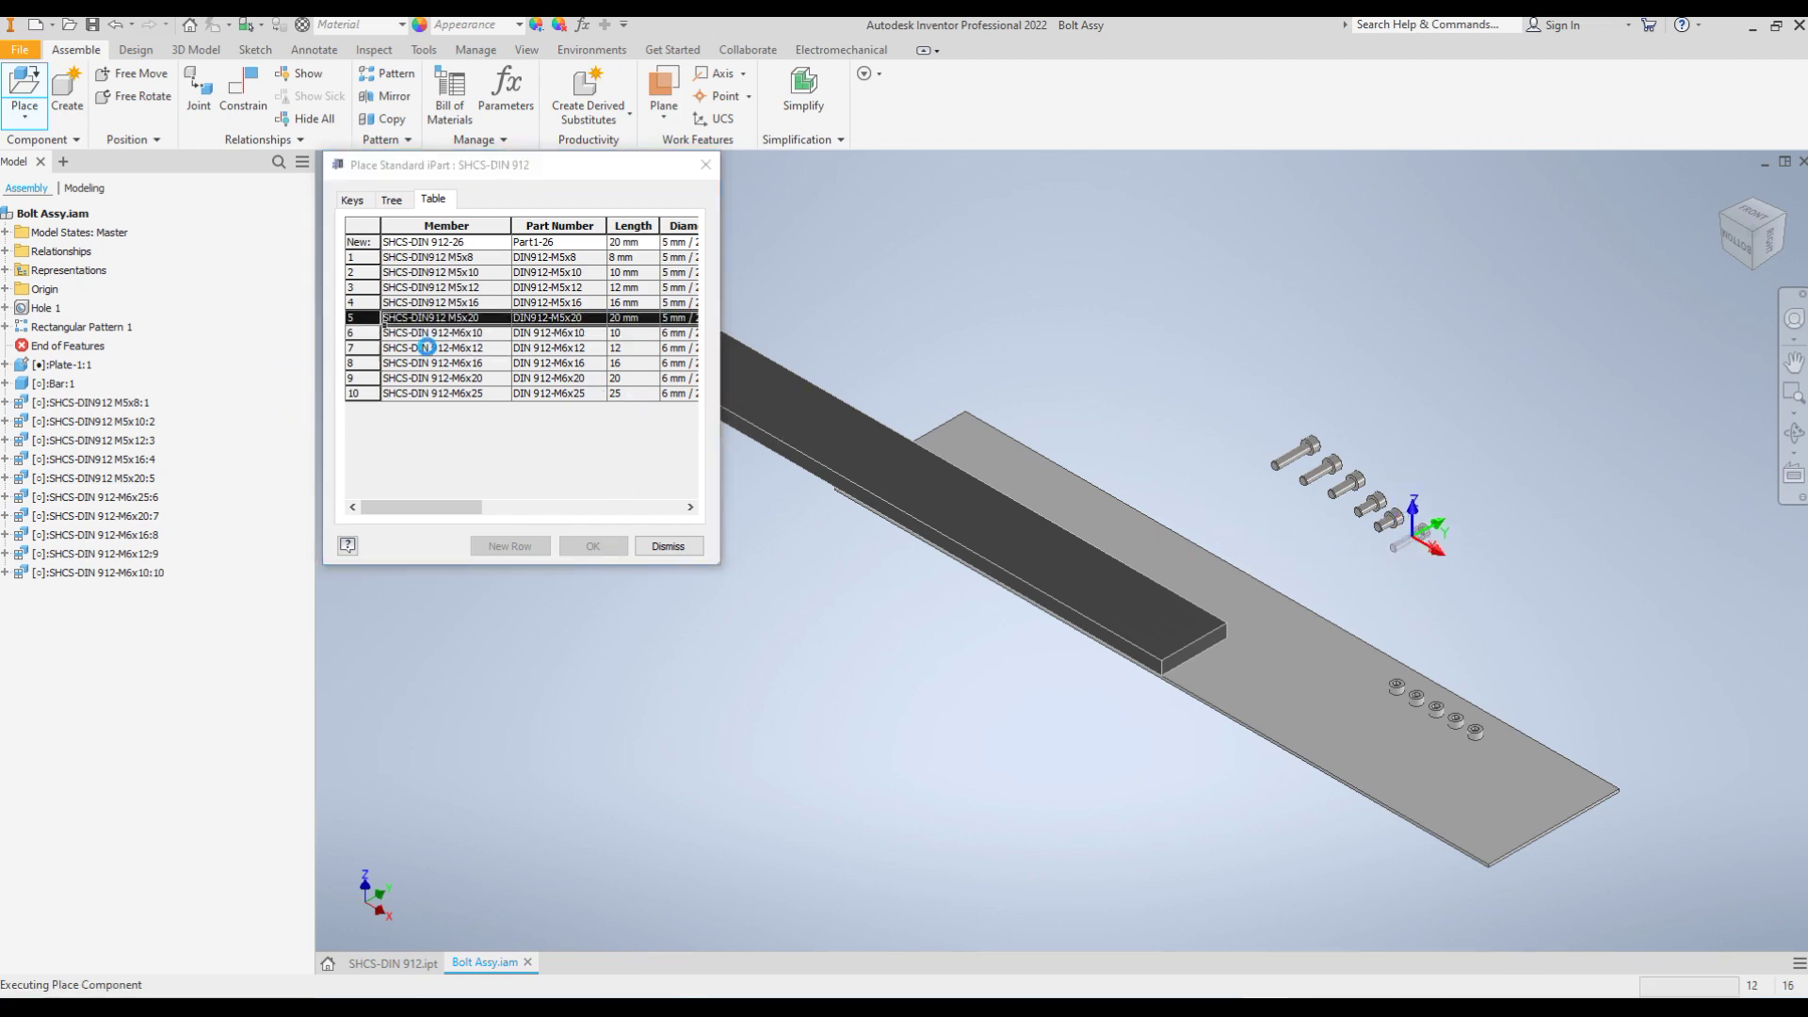
left_click(384, 303)
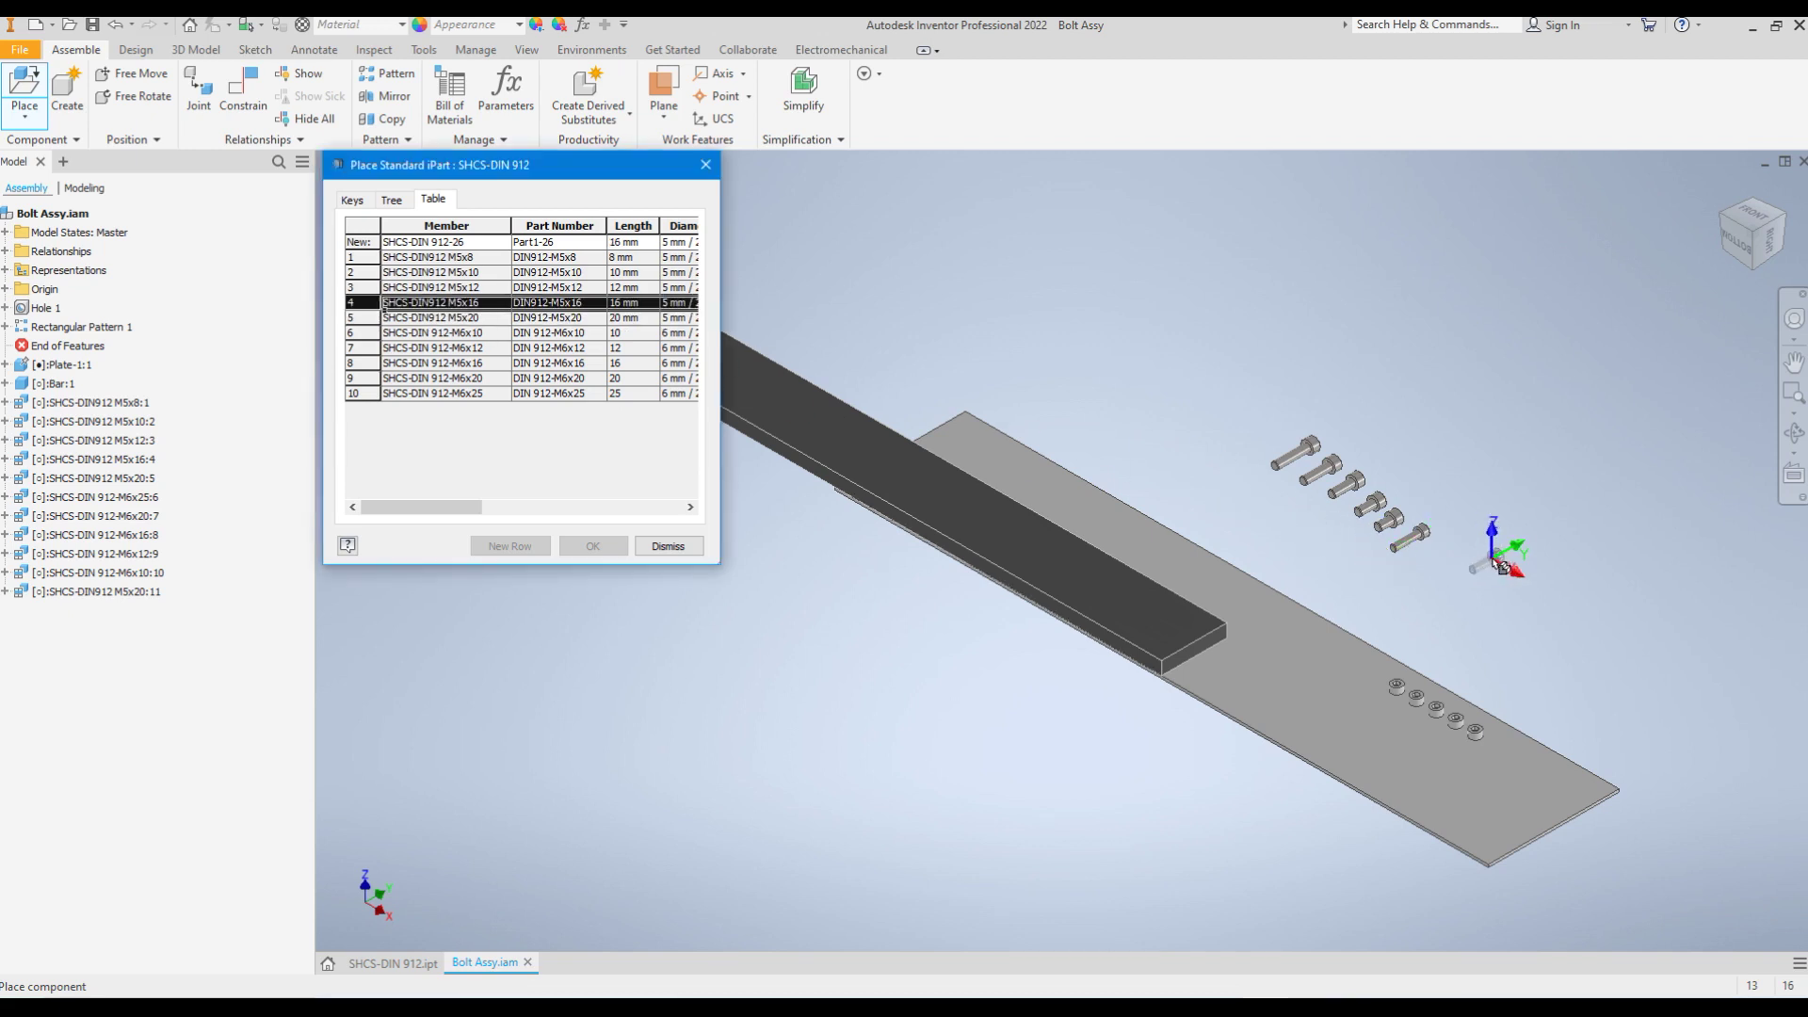
left_click(384, 288)
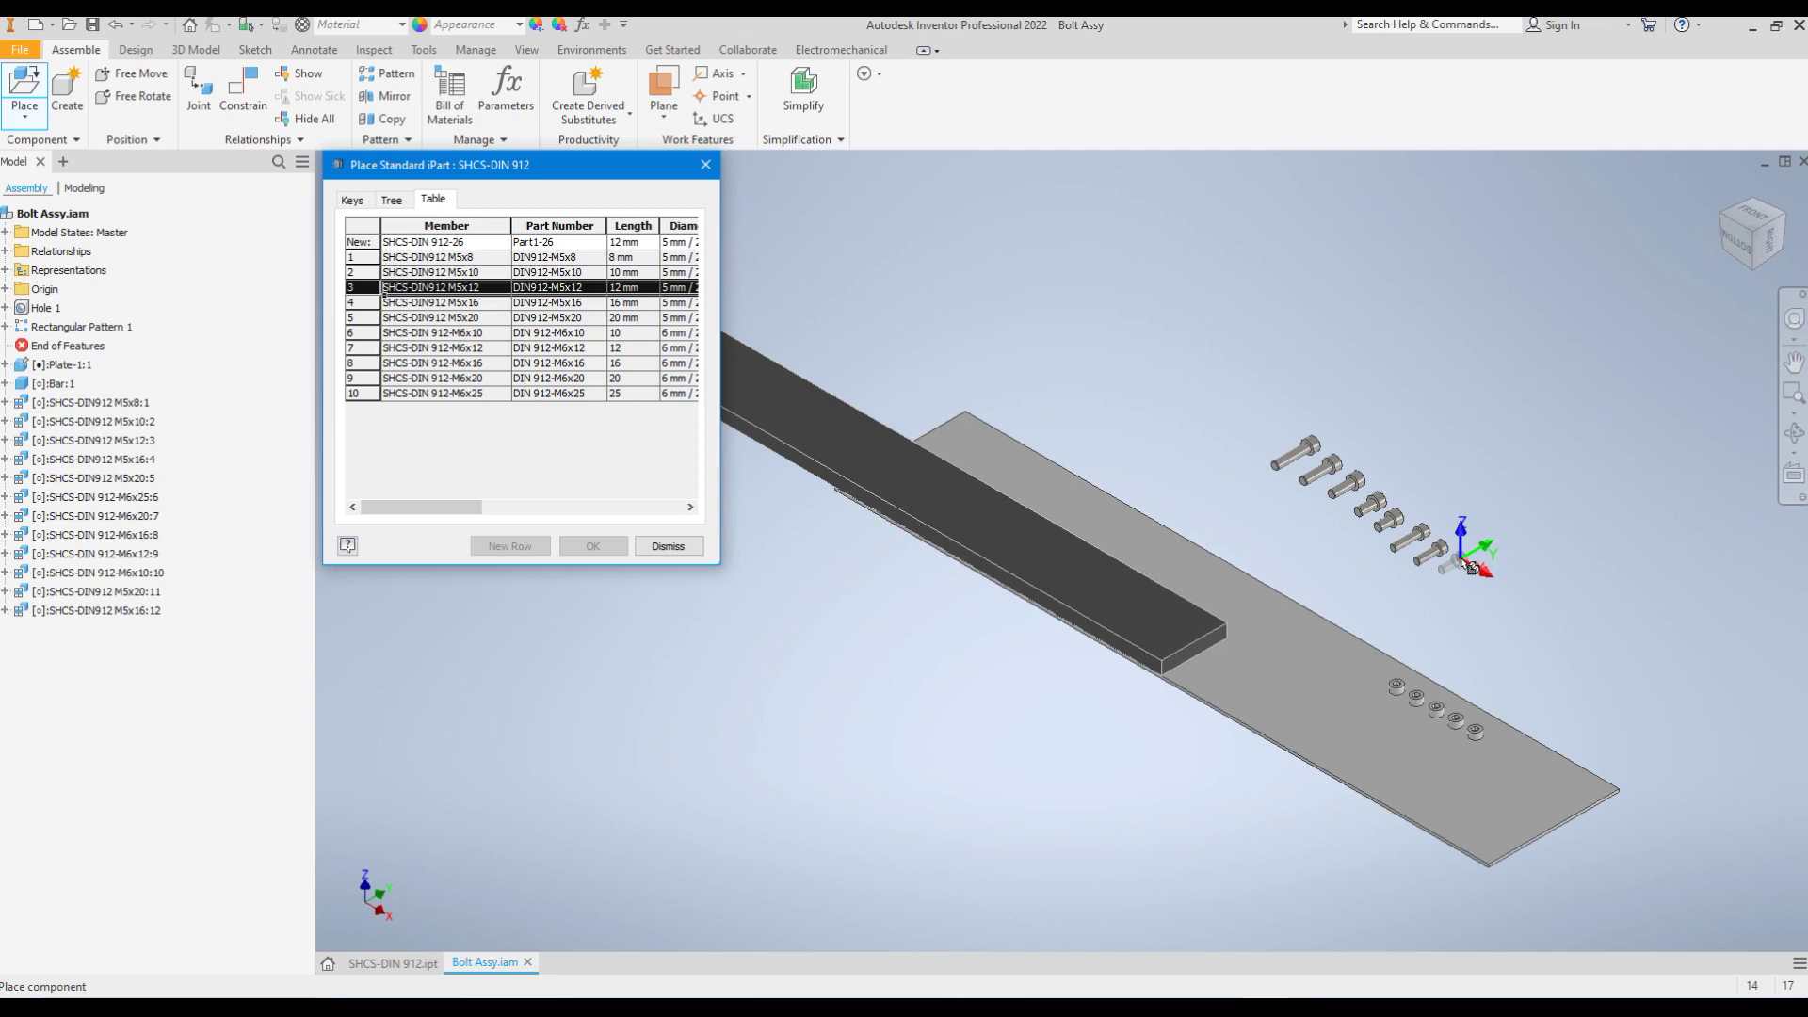
left_click(1465, 564)
left_click(472, 274)
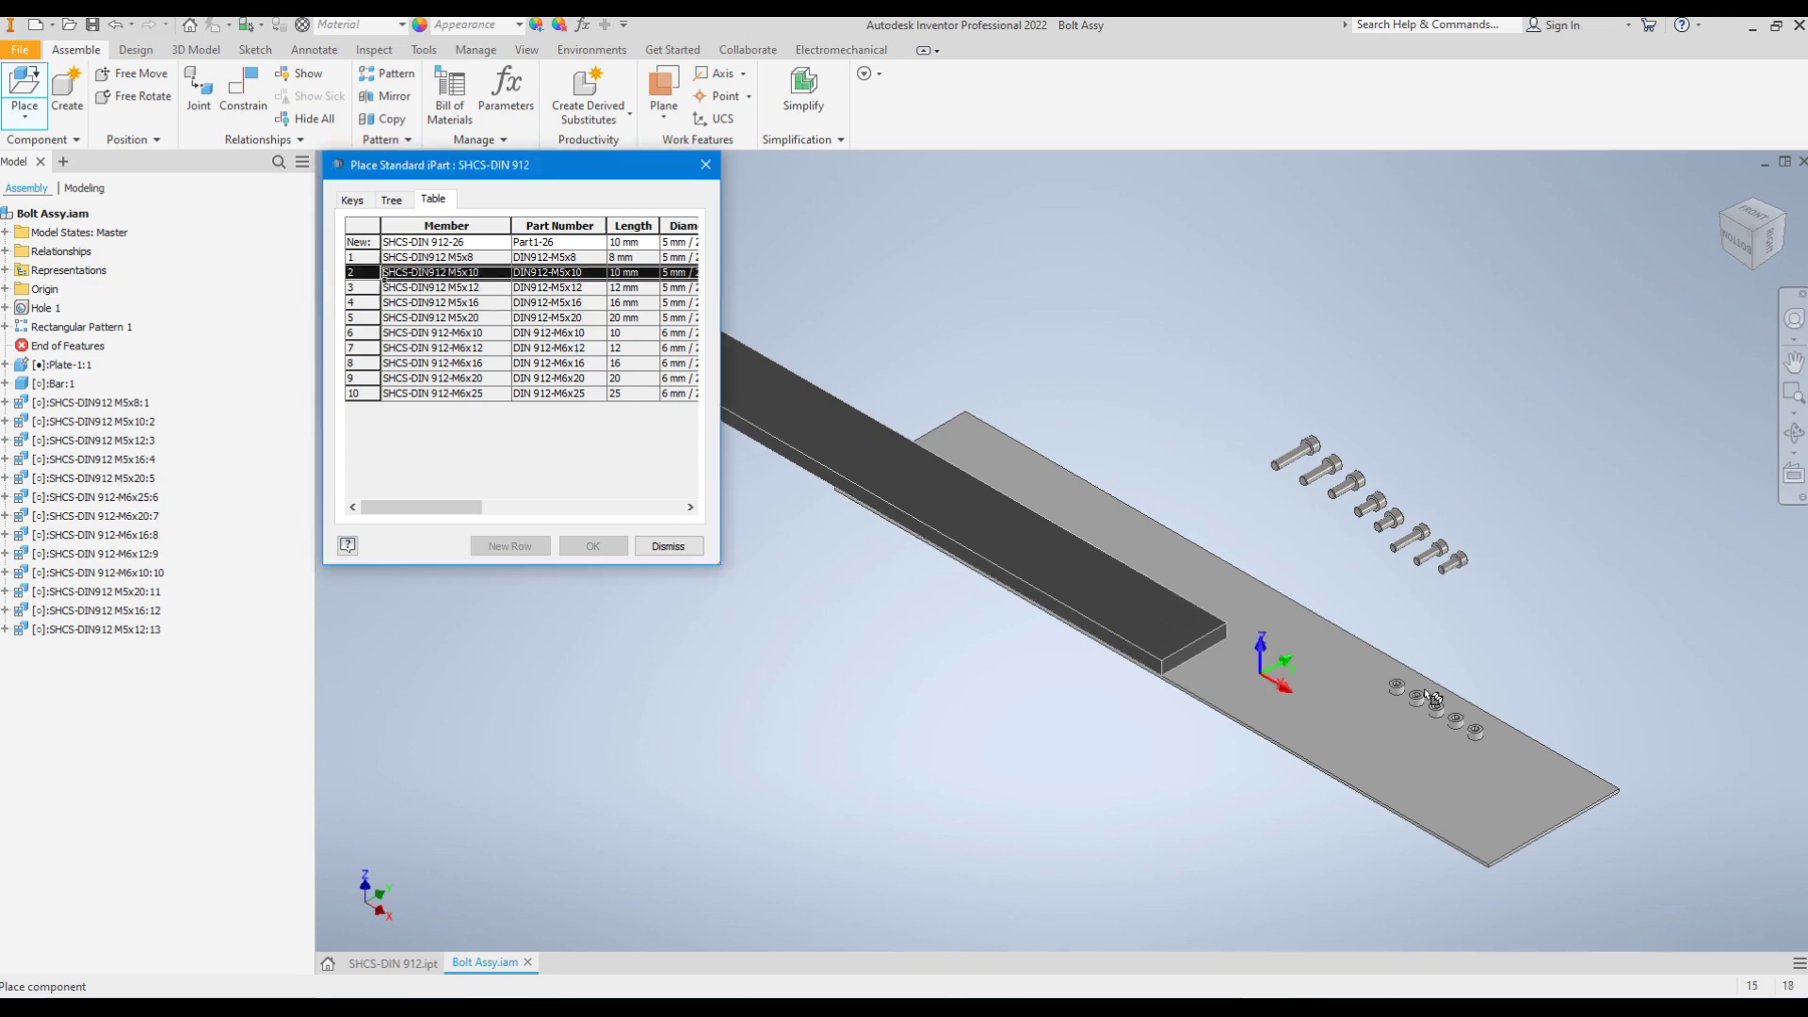
left_click(1478, 586)
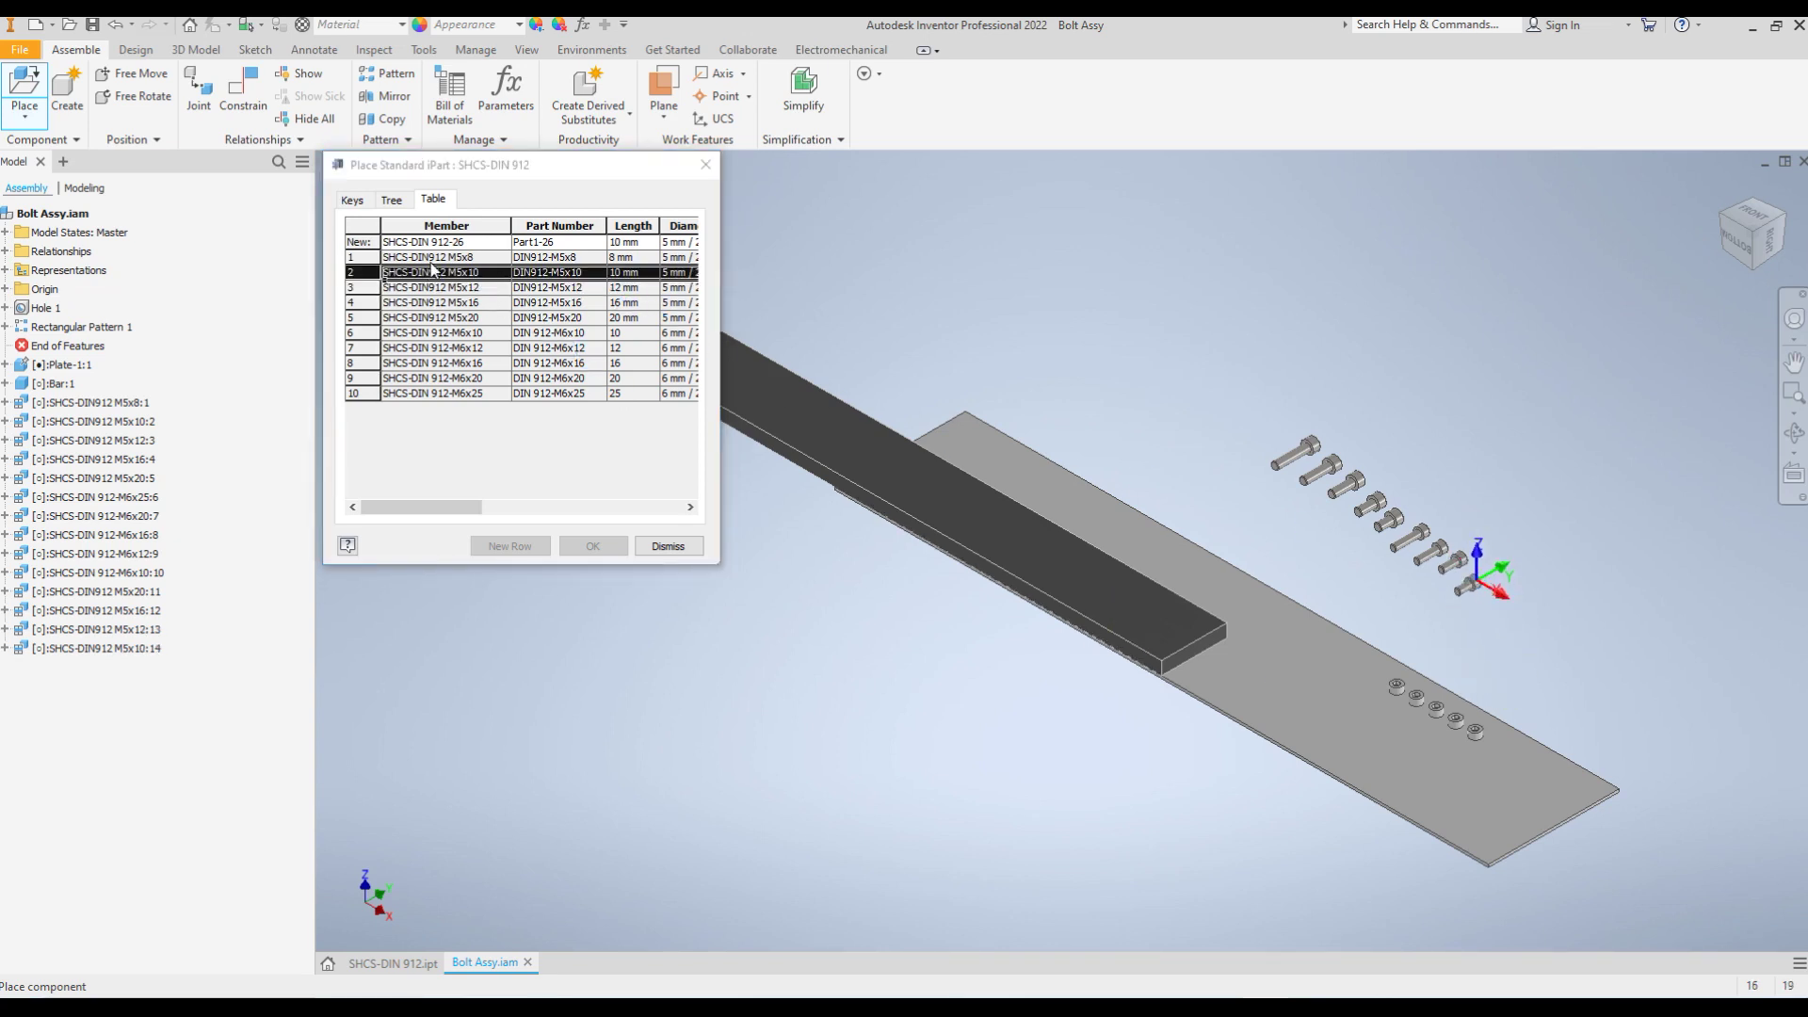
Step: Place two M5x8 iPart members at the end of the screw row and finish placing components
left_click(433, 257)
left_click(1495, 602)
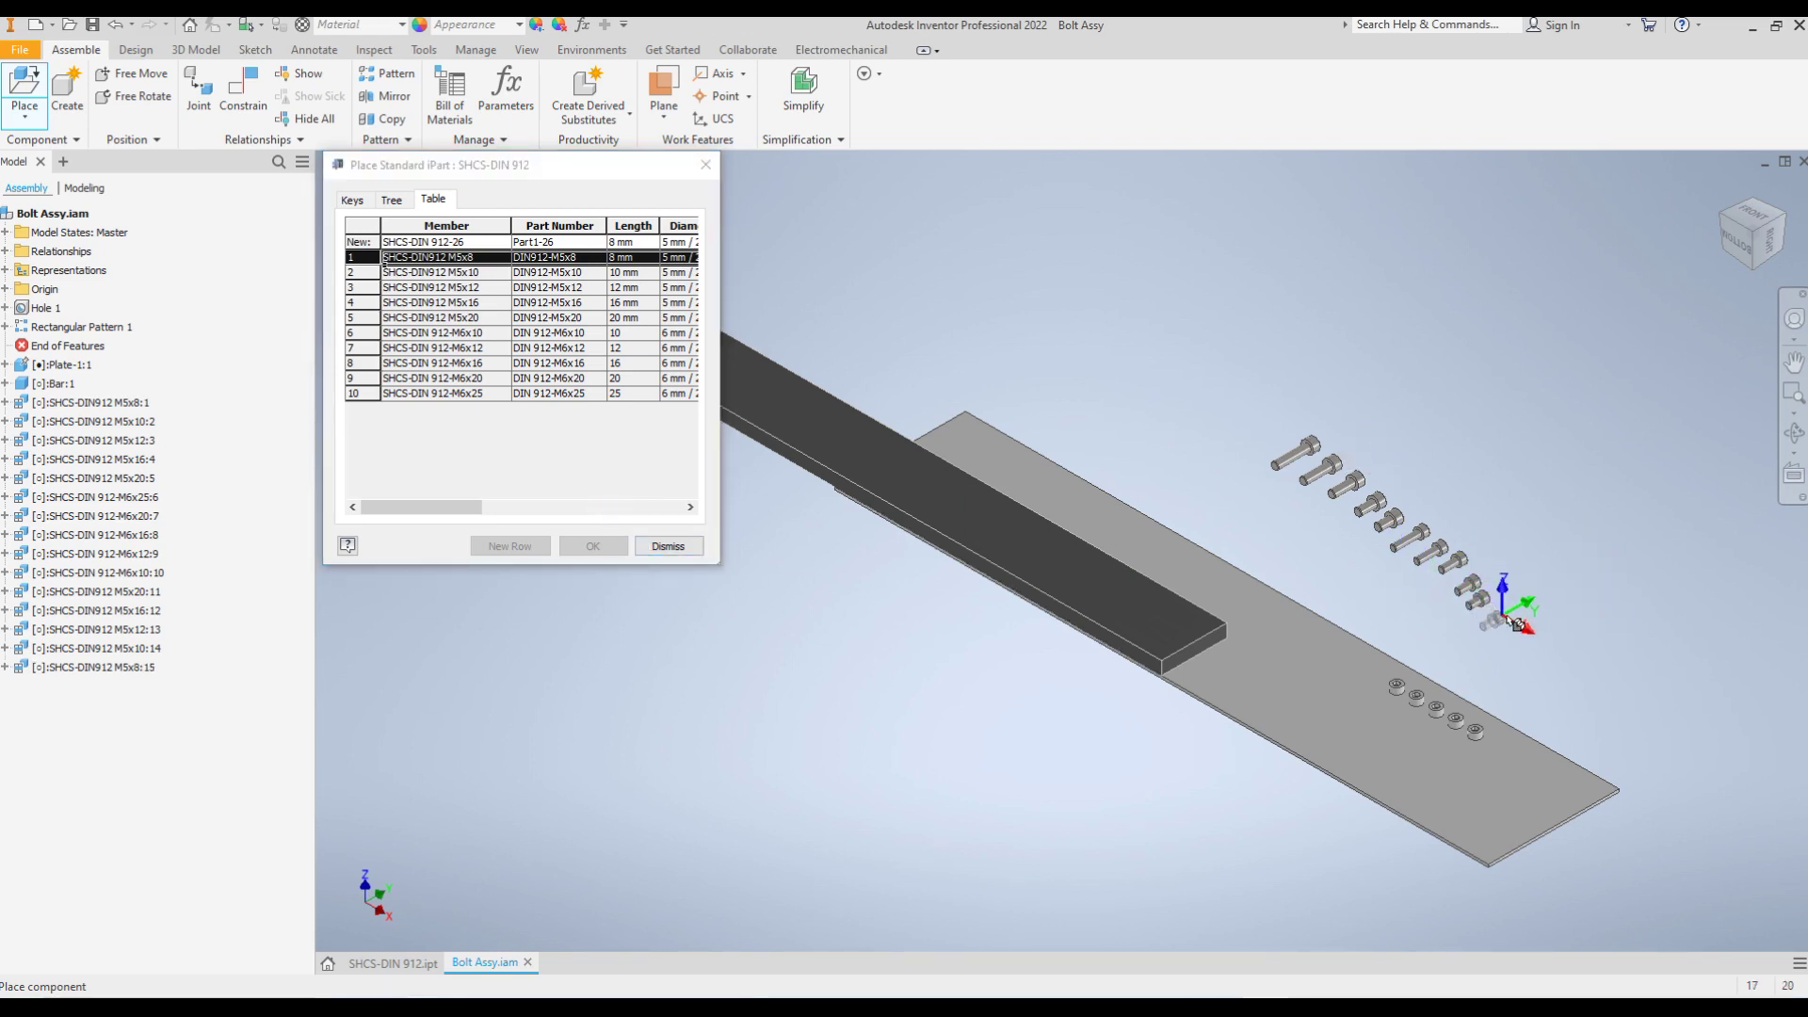
left_click(1517, 617)
left_click(663, 547)
Step: Measure the shank diameter of the last M5x8 screw in the row
scroll(1491, 626, "up", 5)
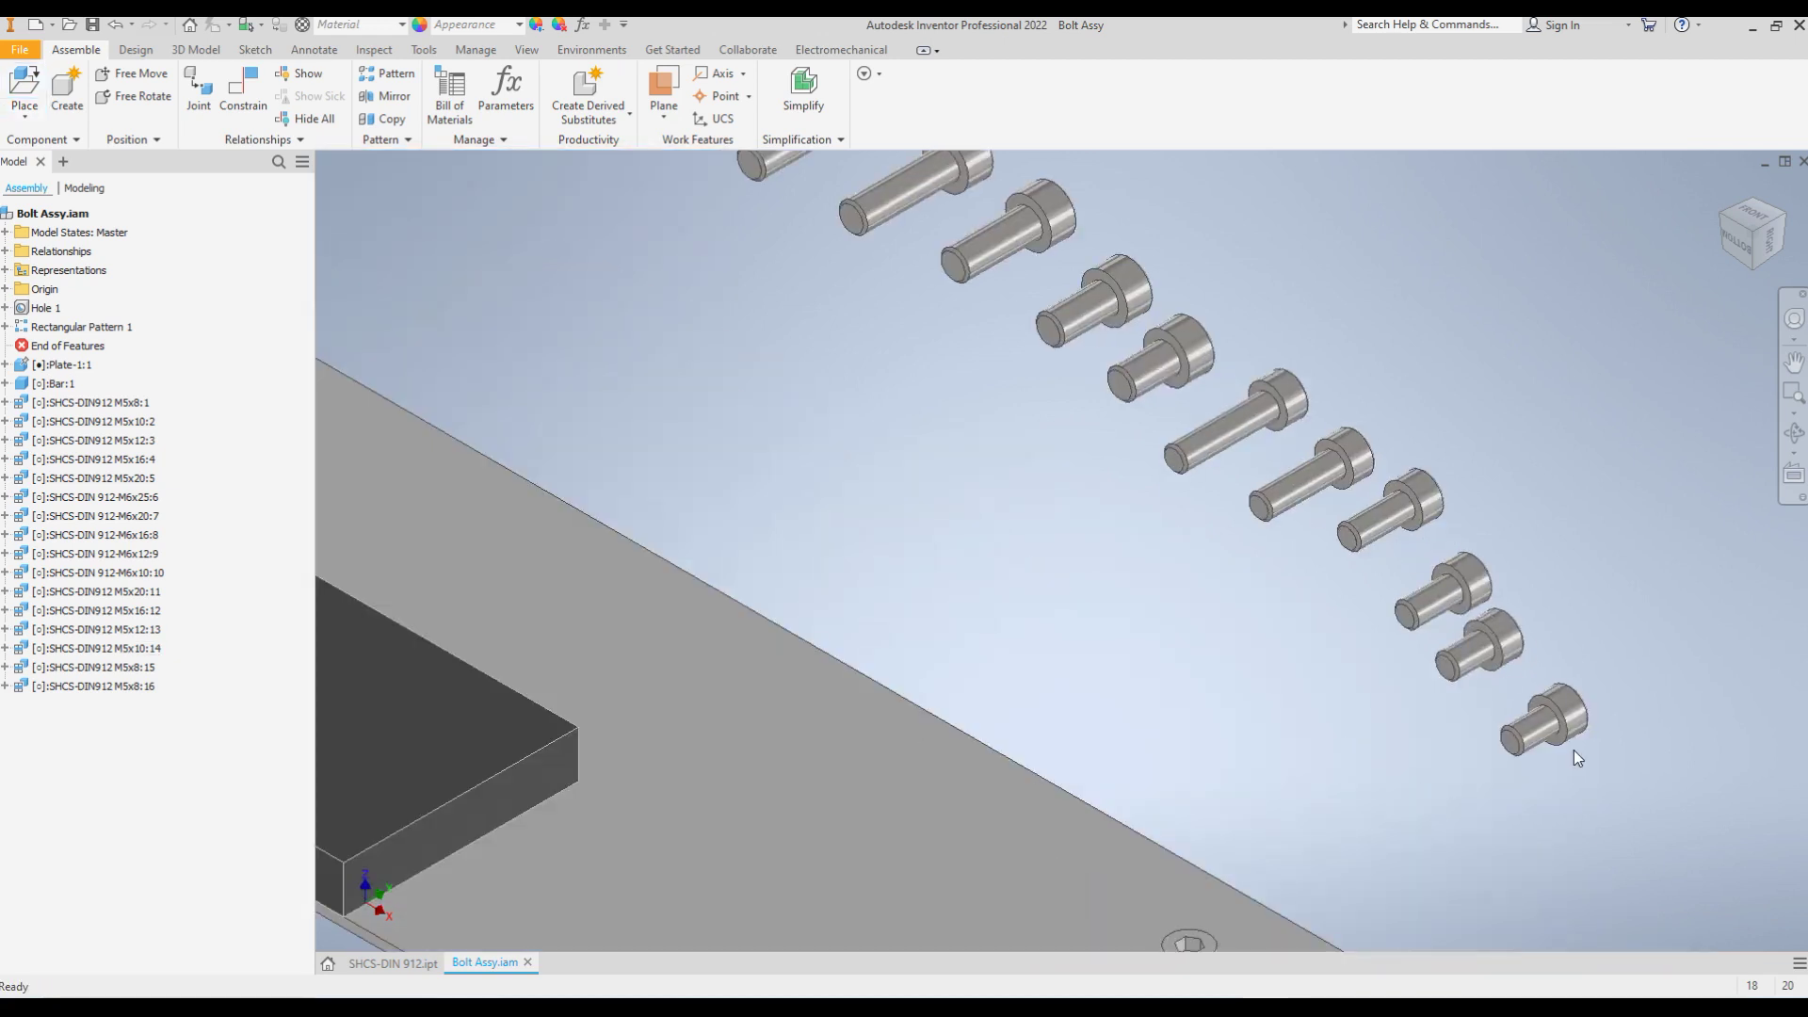
scroll(1573, 749, "up", 5)
key("m")
left_click(1431, 712)
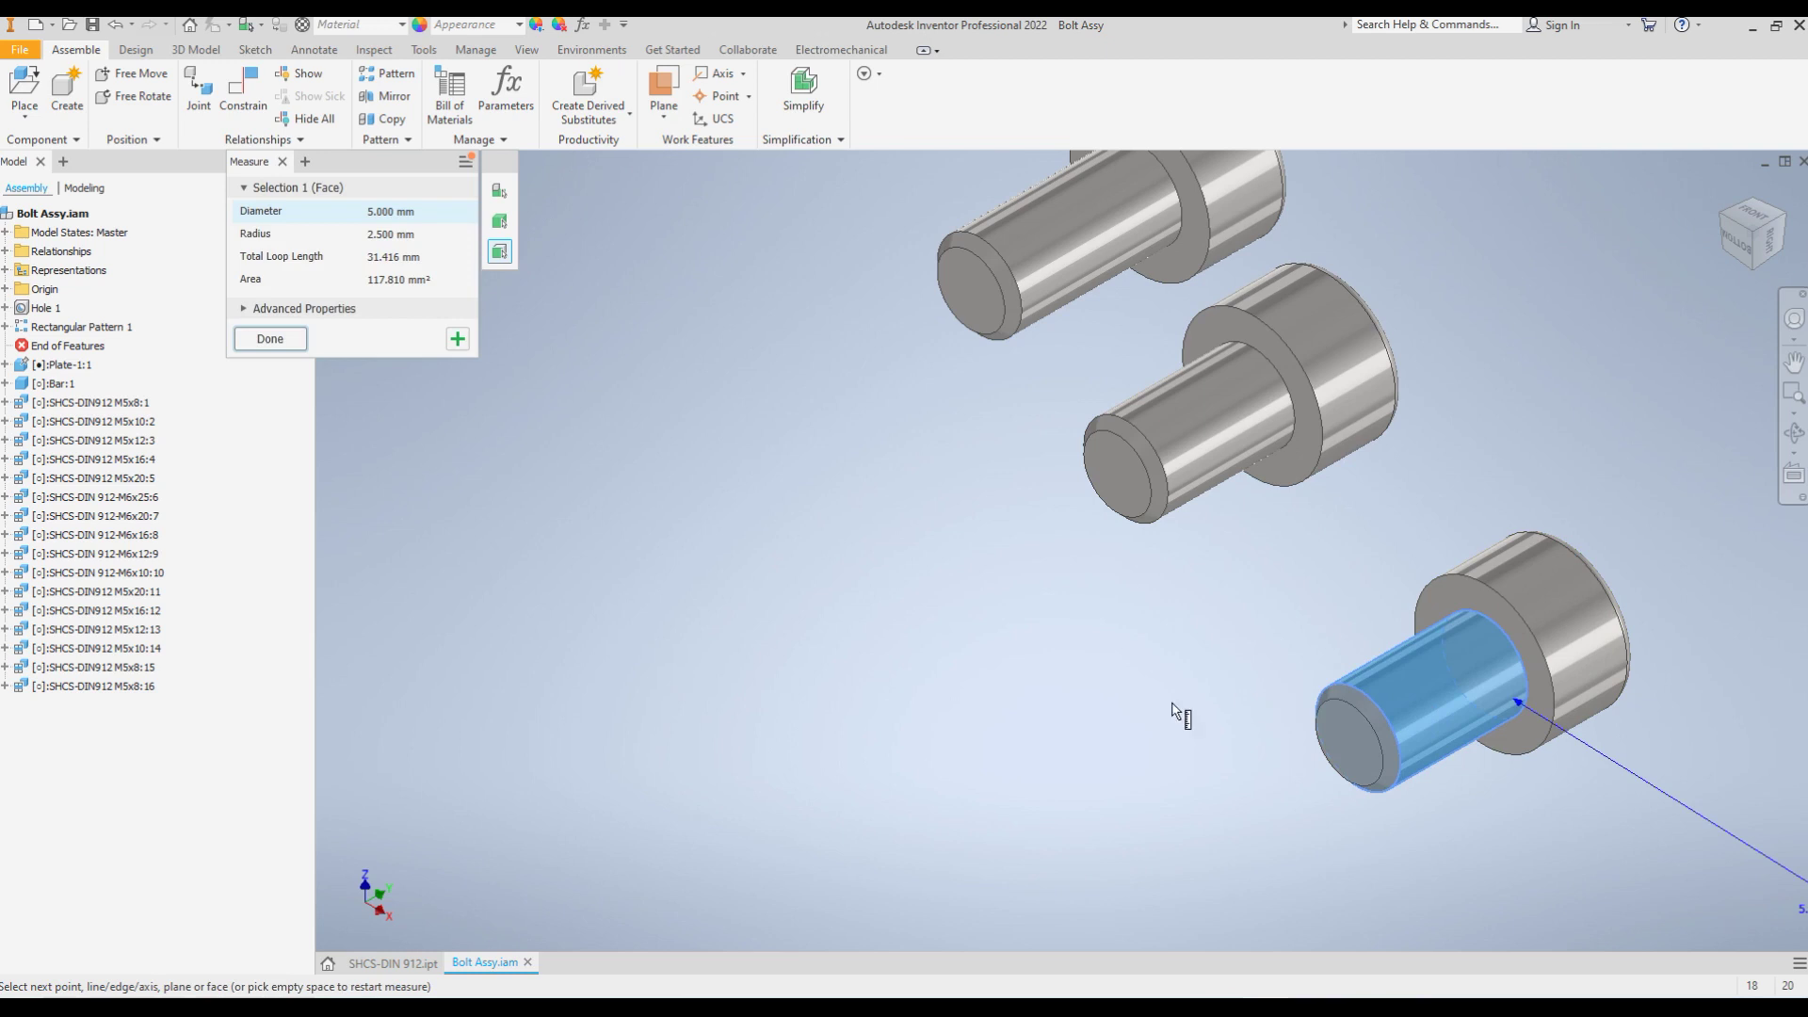
scroll(1177, 735, "down", 4)
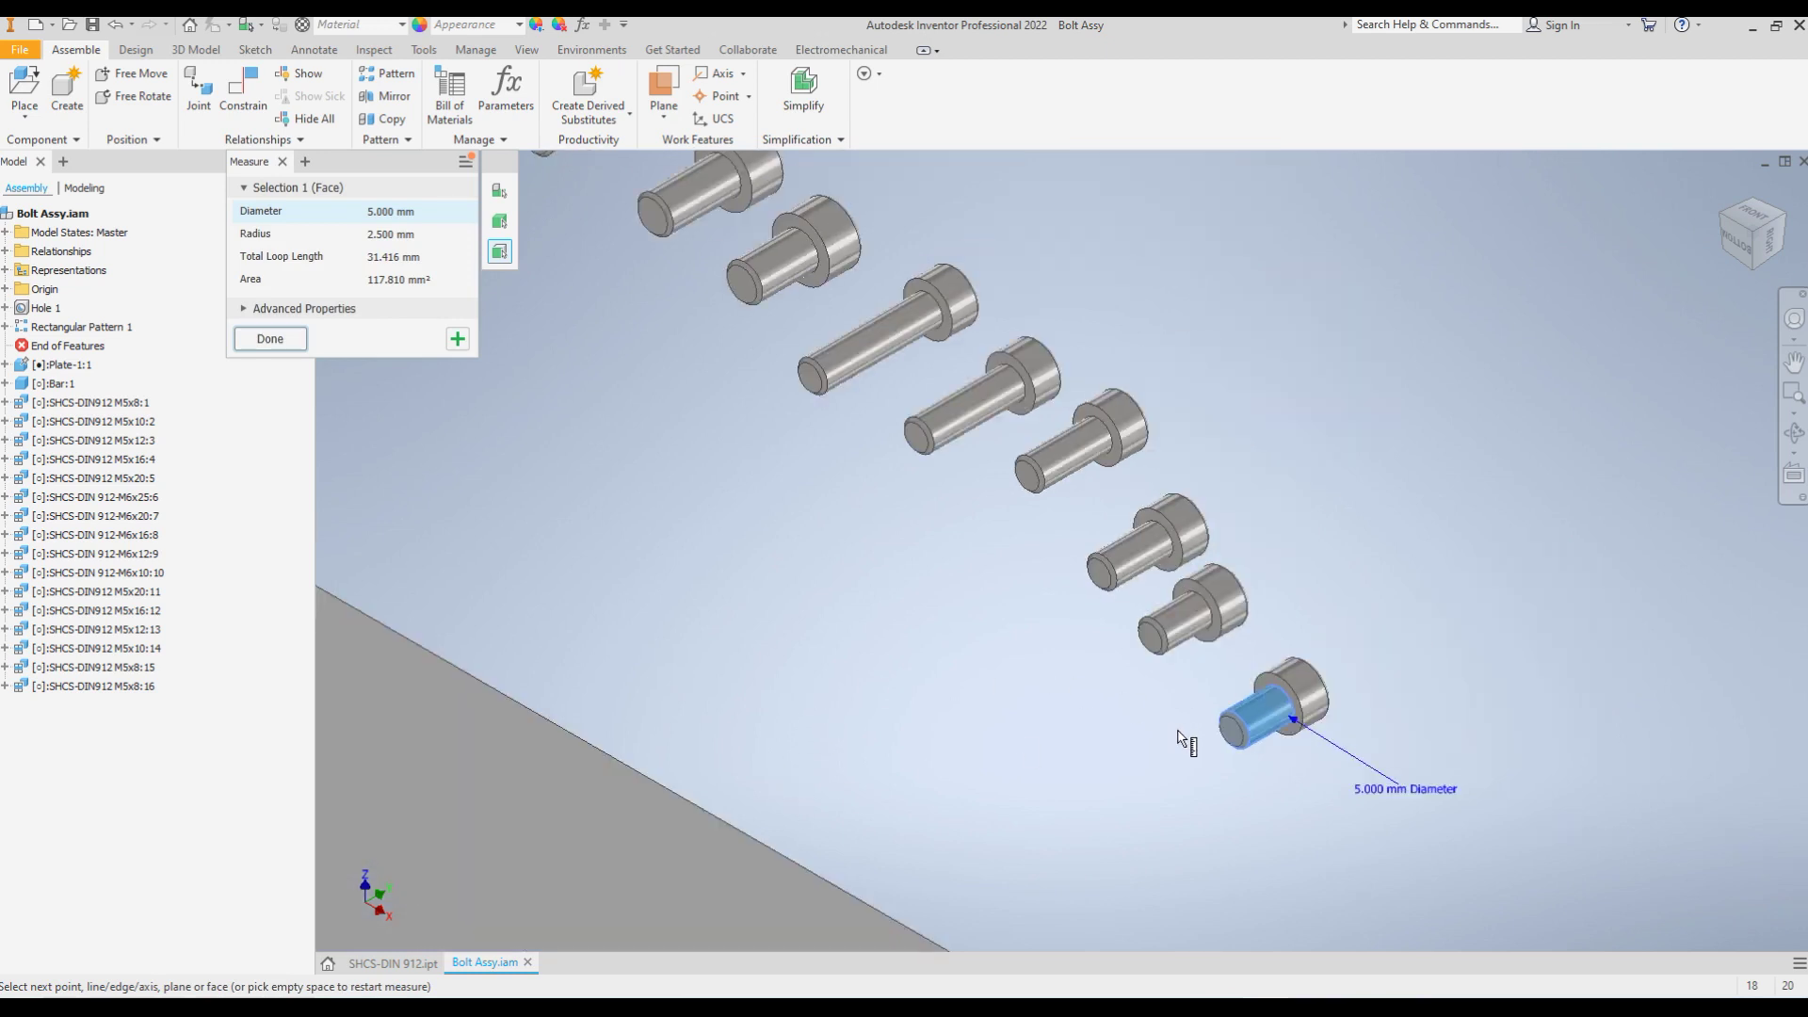
left_click(860, 703)
scroll(860, 702, "down", 3)
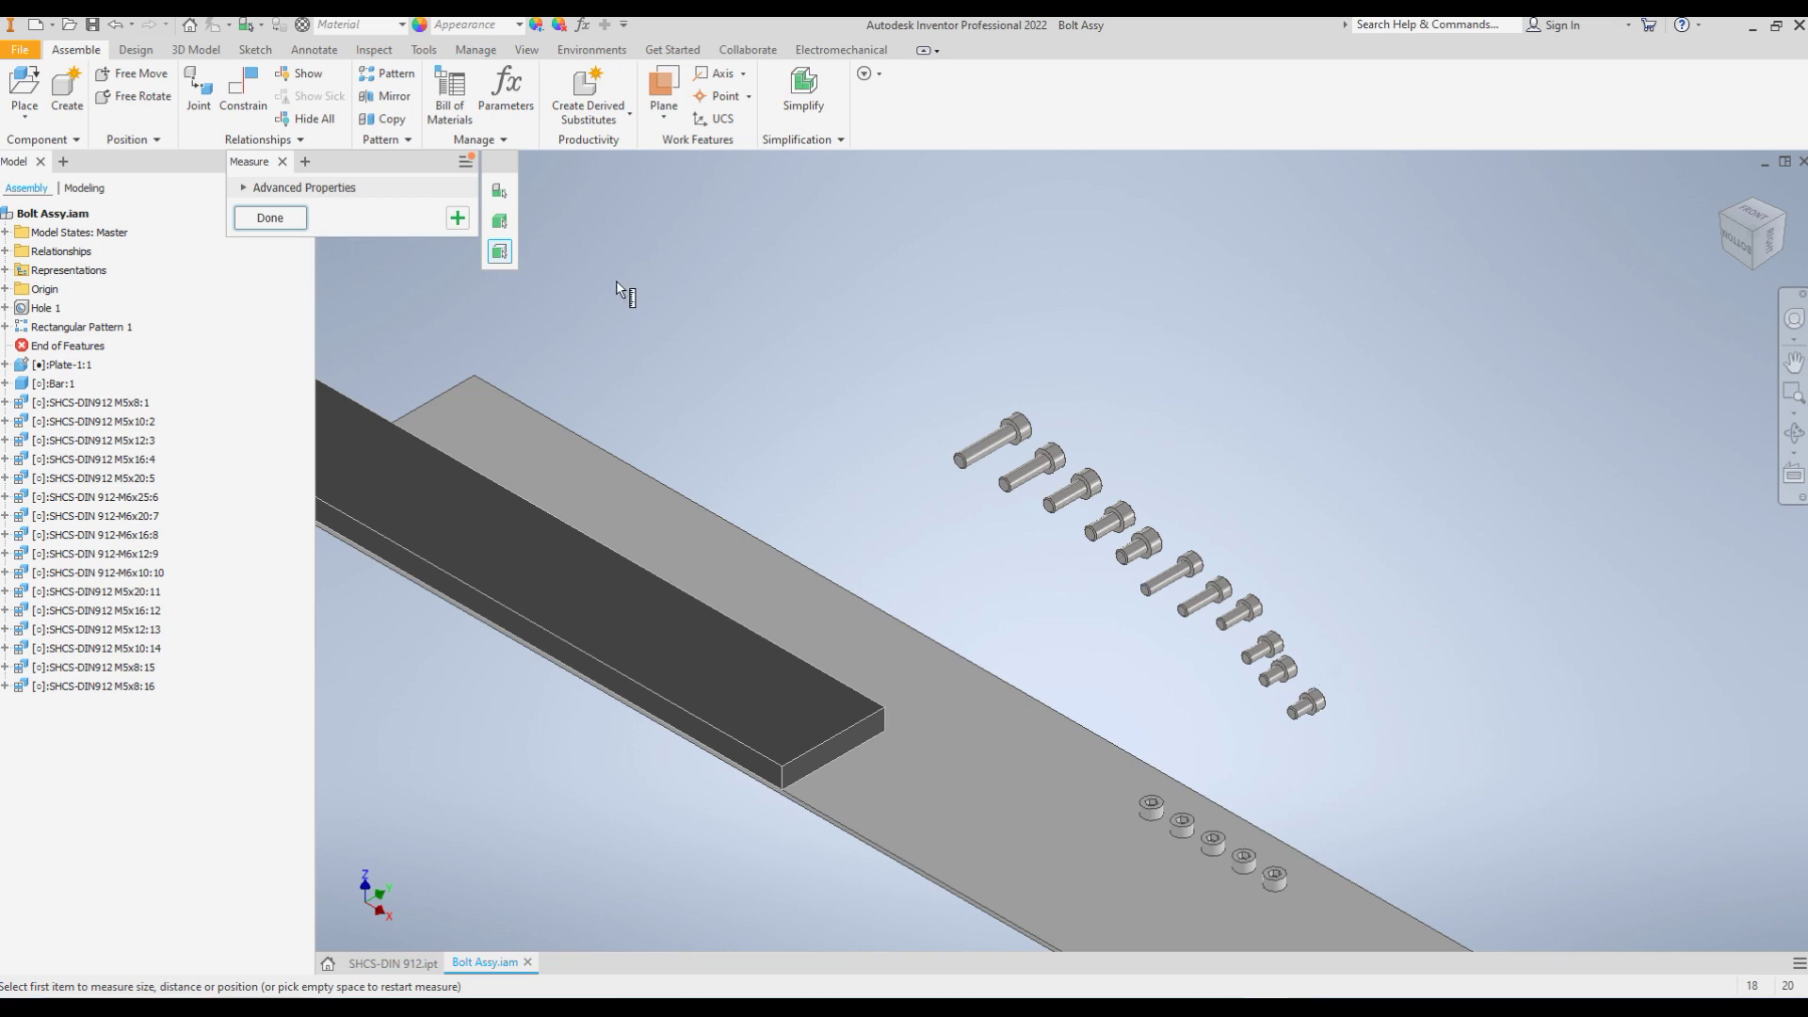
left_click(282, 161)
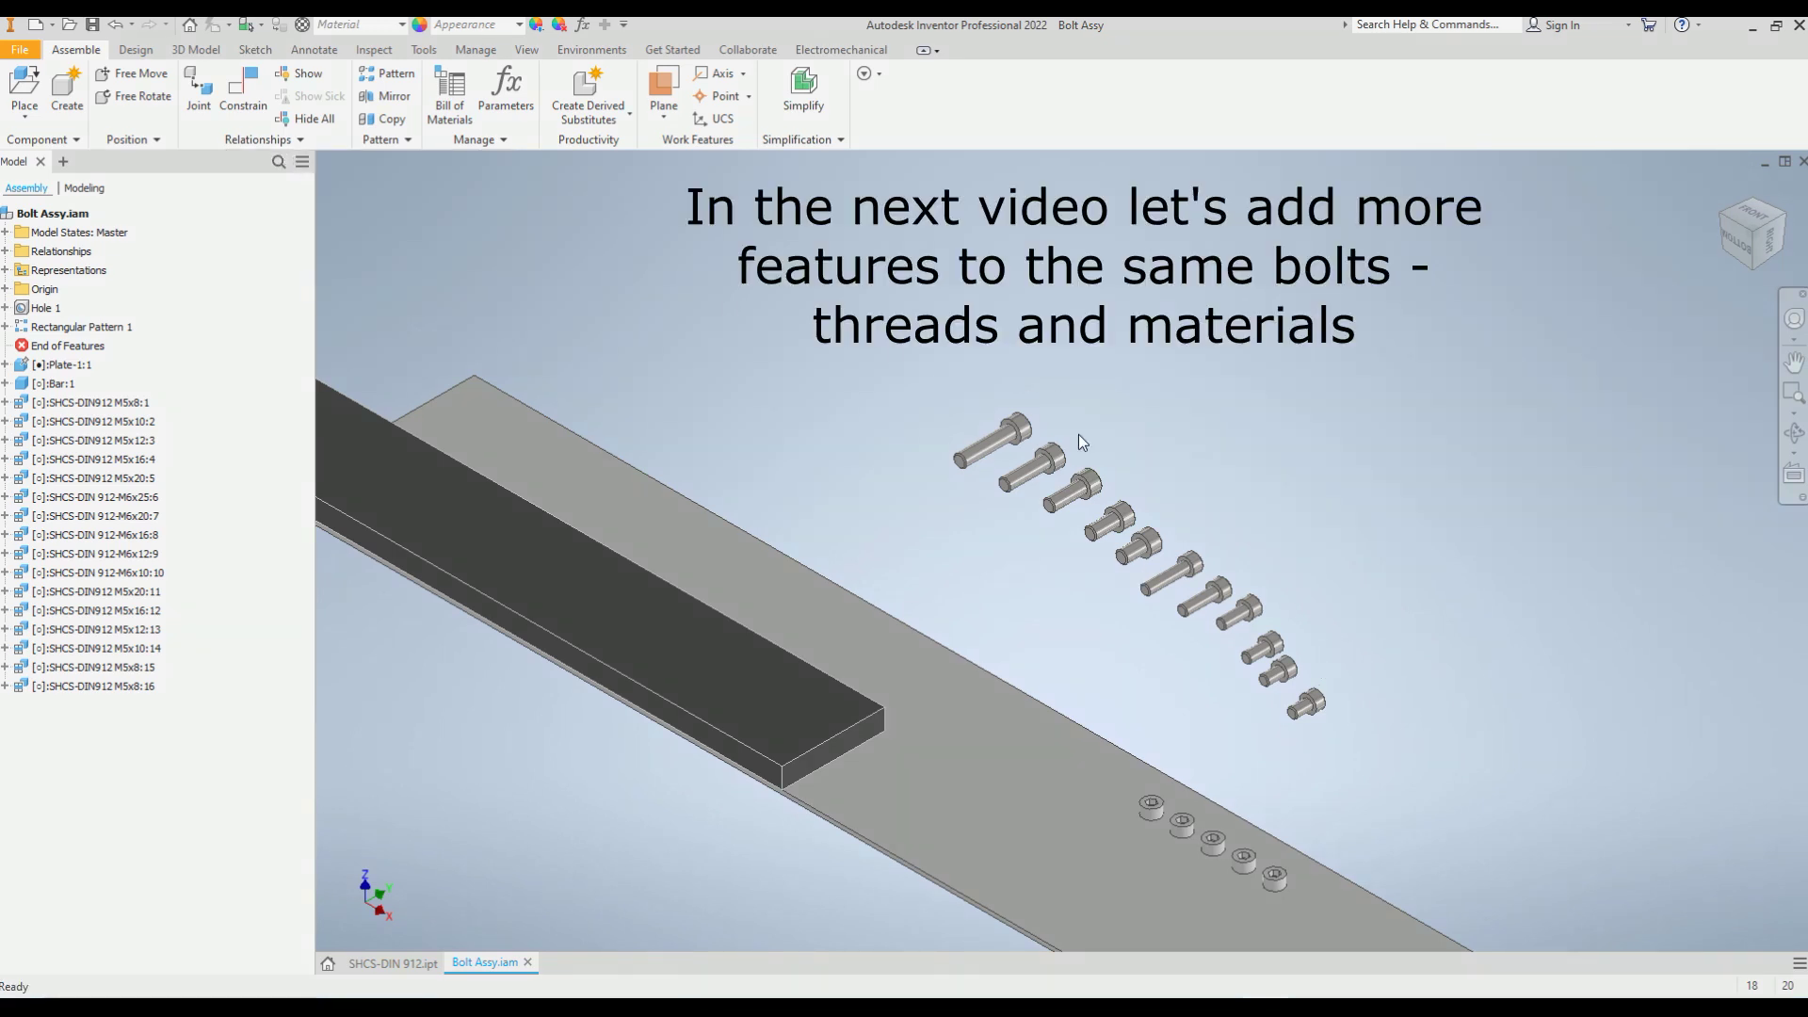
scroll(1049, 562, "up", 3)
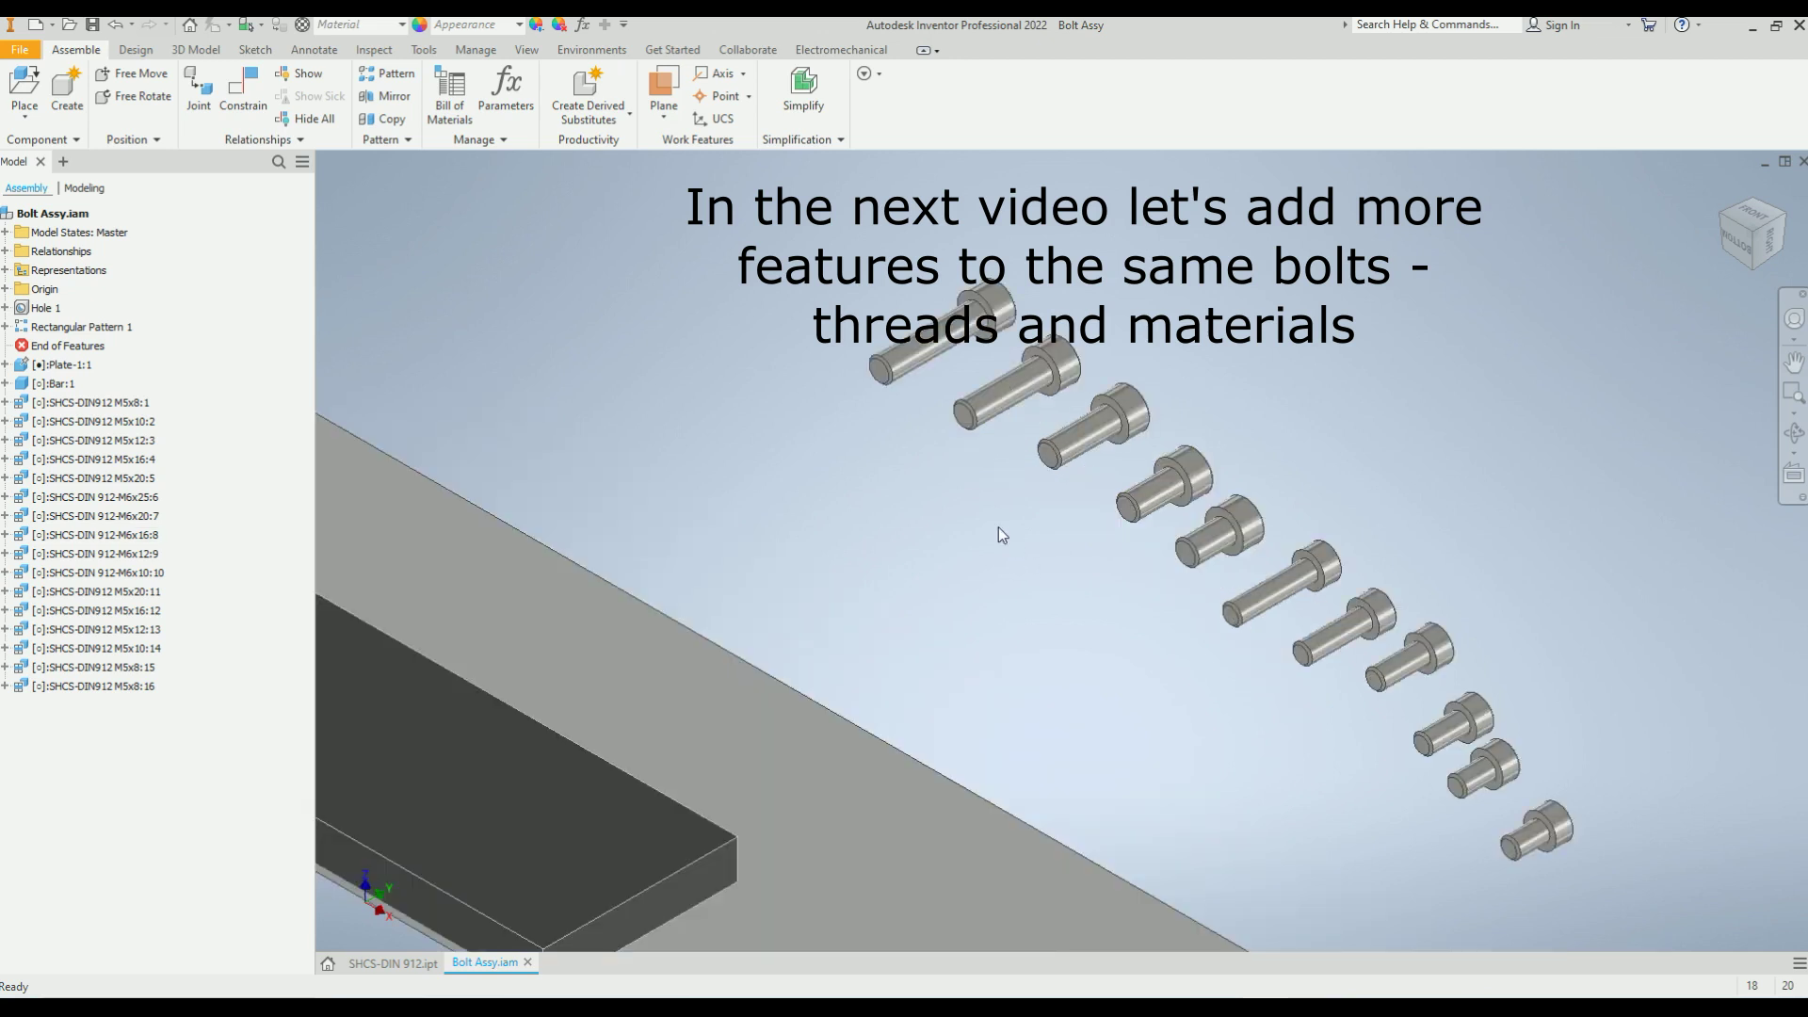
scroll(991, 522, "down", 3)
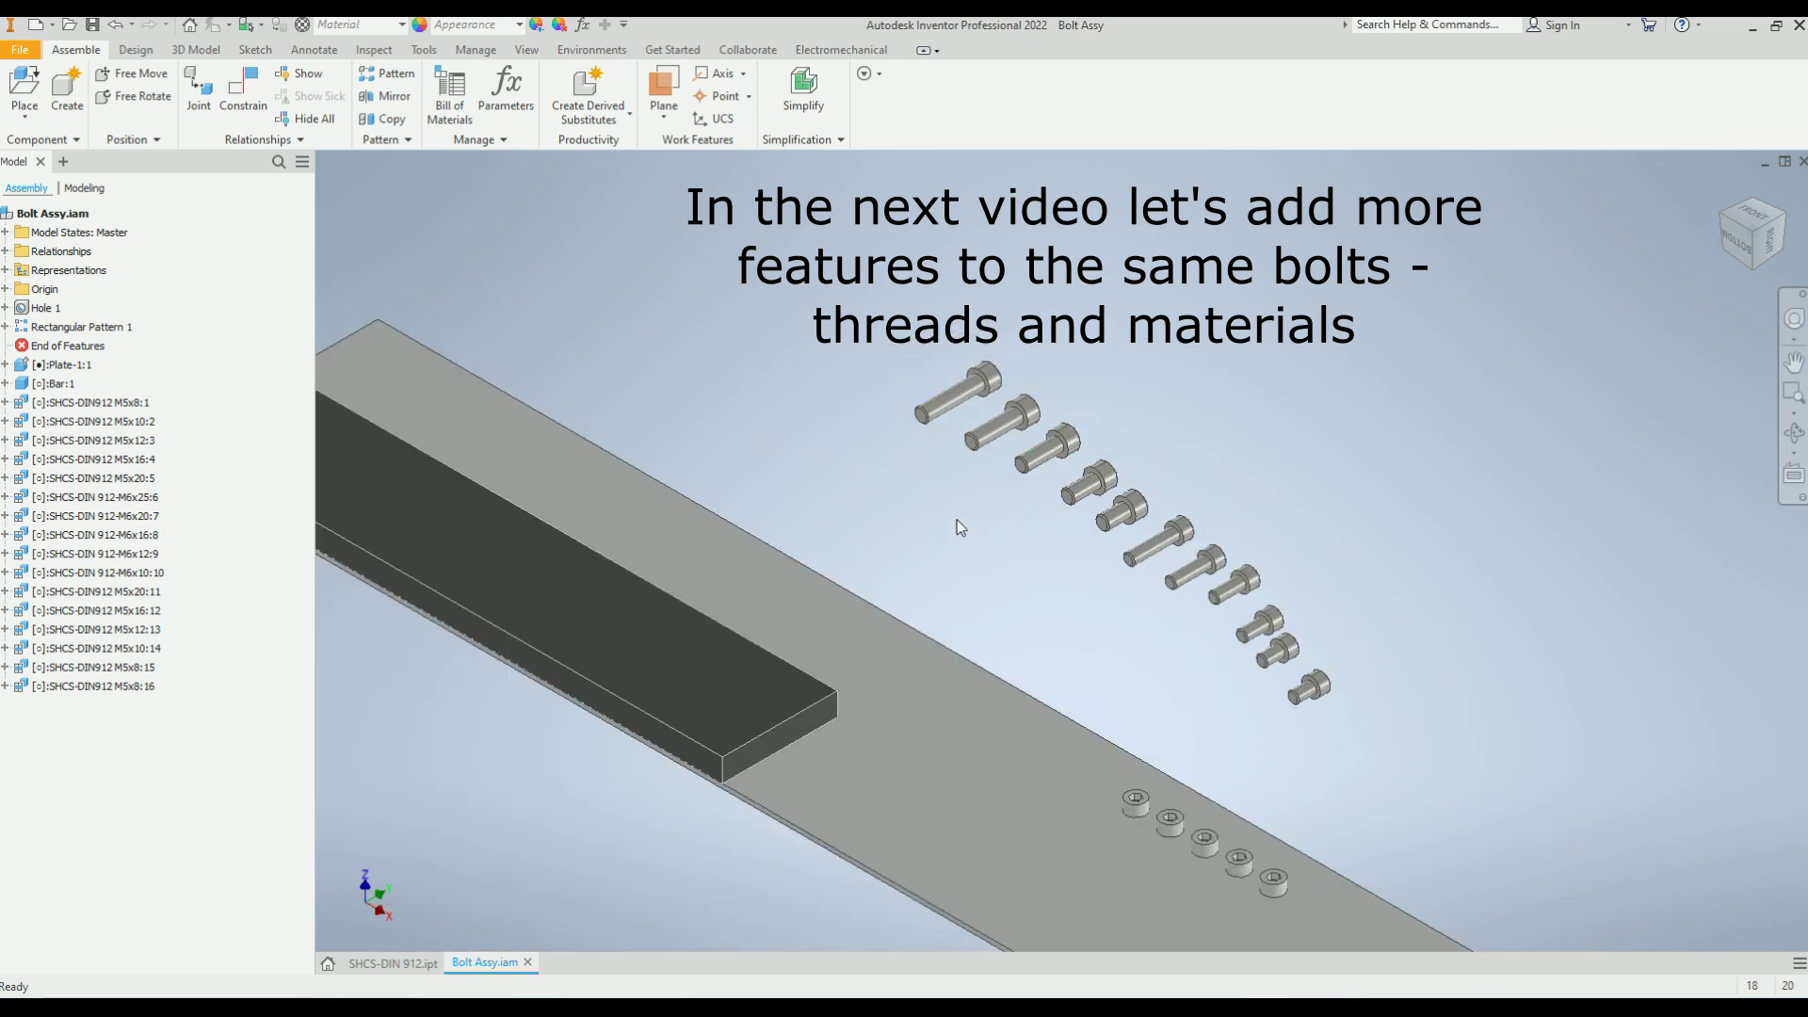
scroll(970, 414, "up", 5)
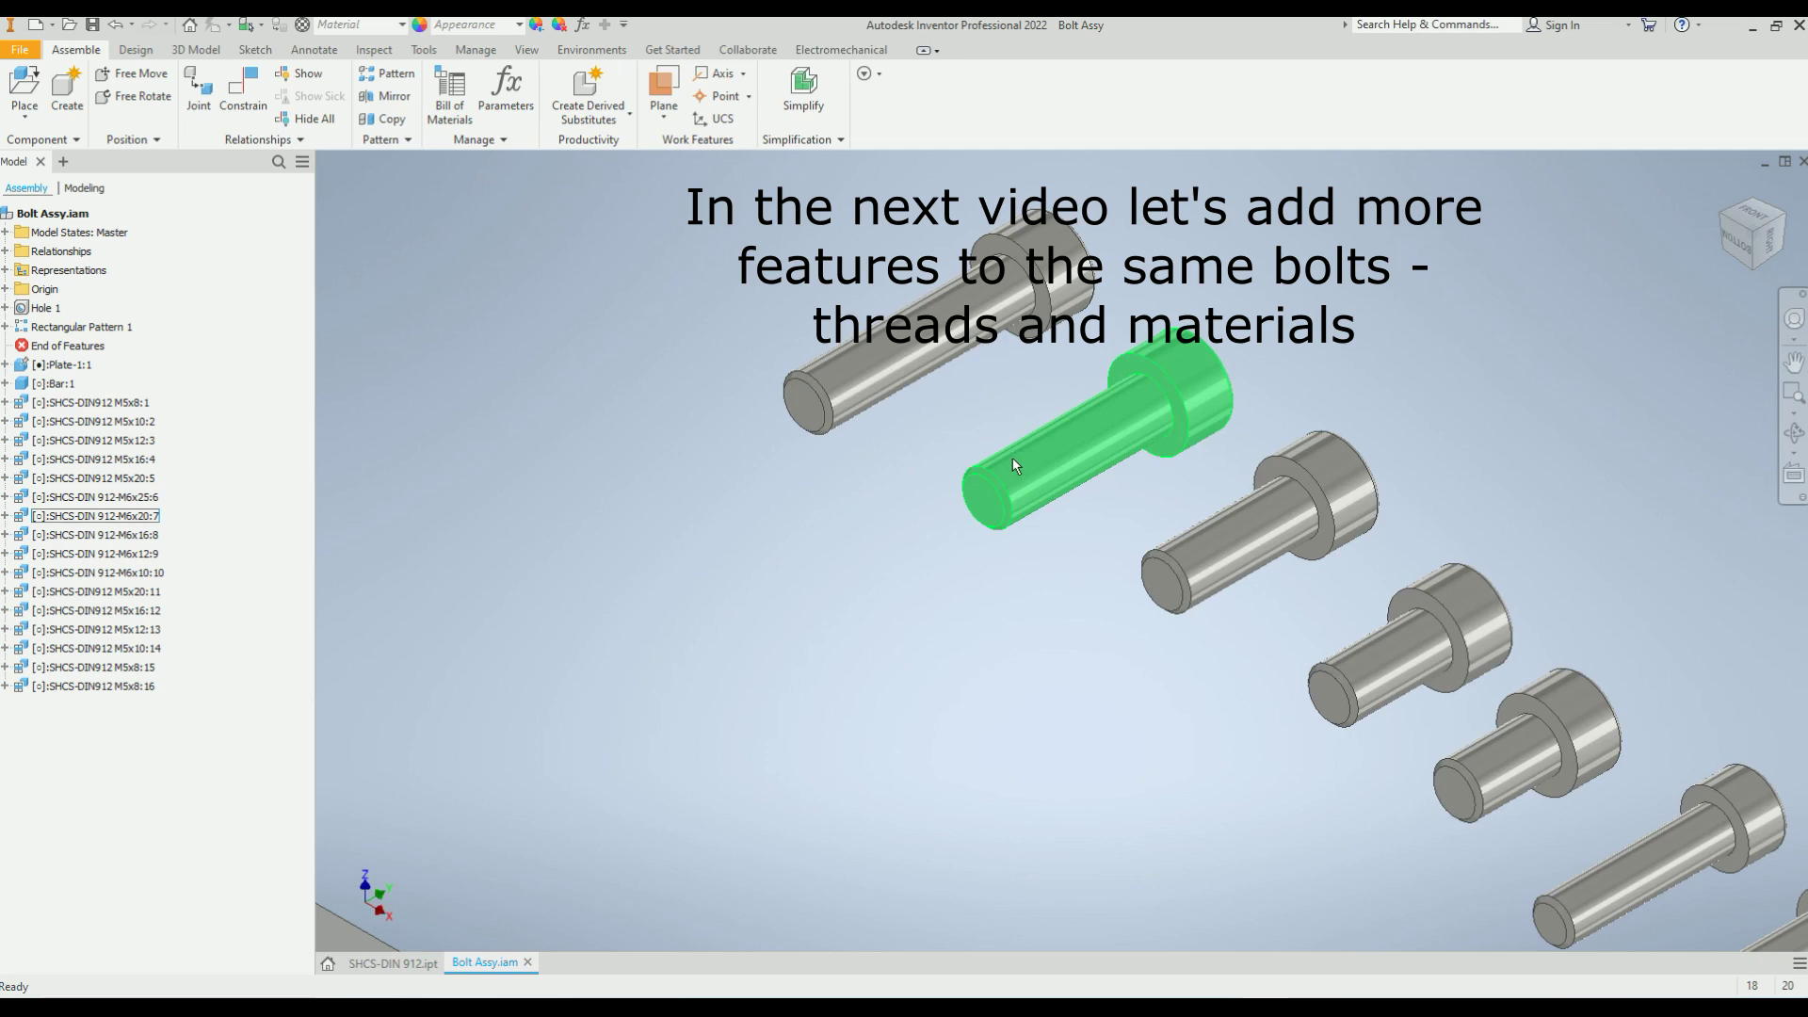
scroll(1013, 458, "down", 5)
scroll(1092, 555, "up", 5)
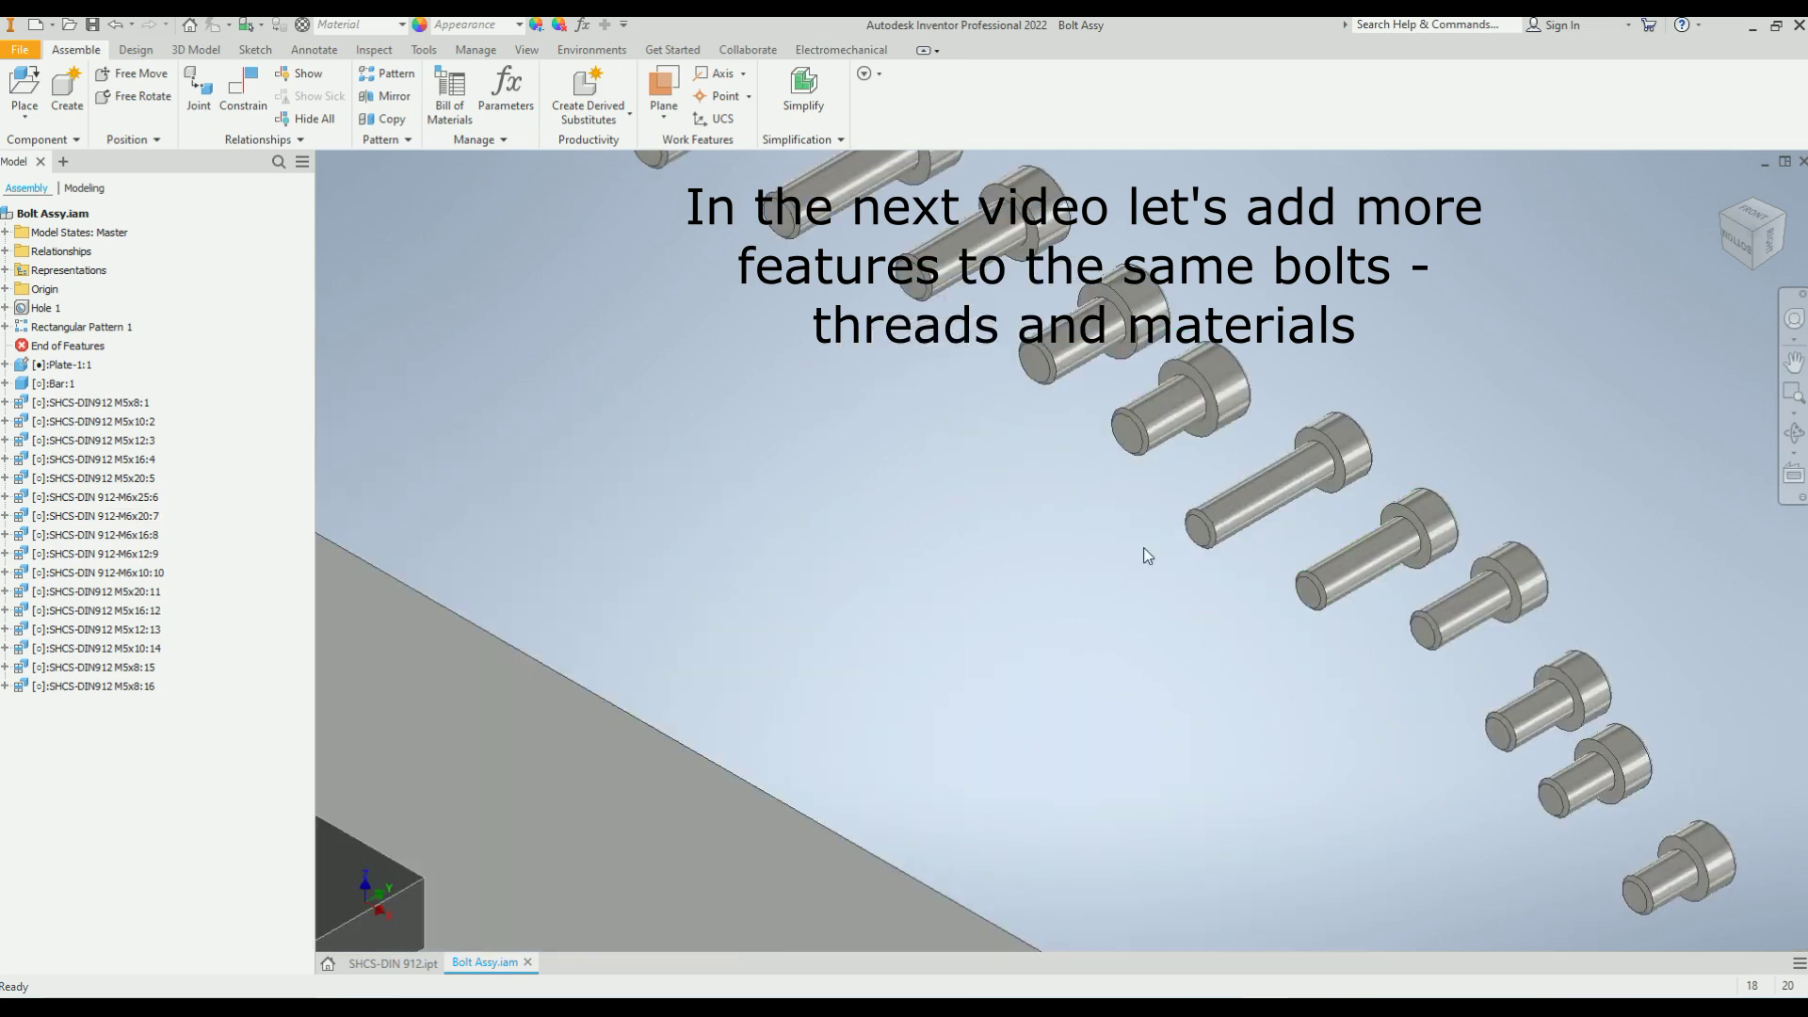
scroll(1168, 594, "down", 4)
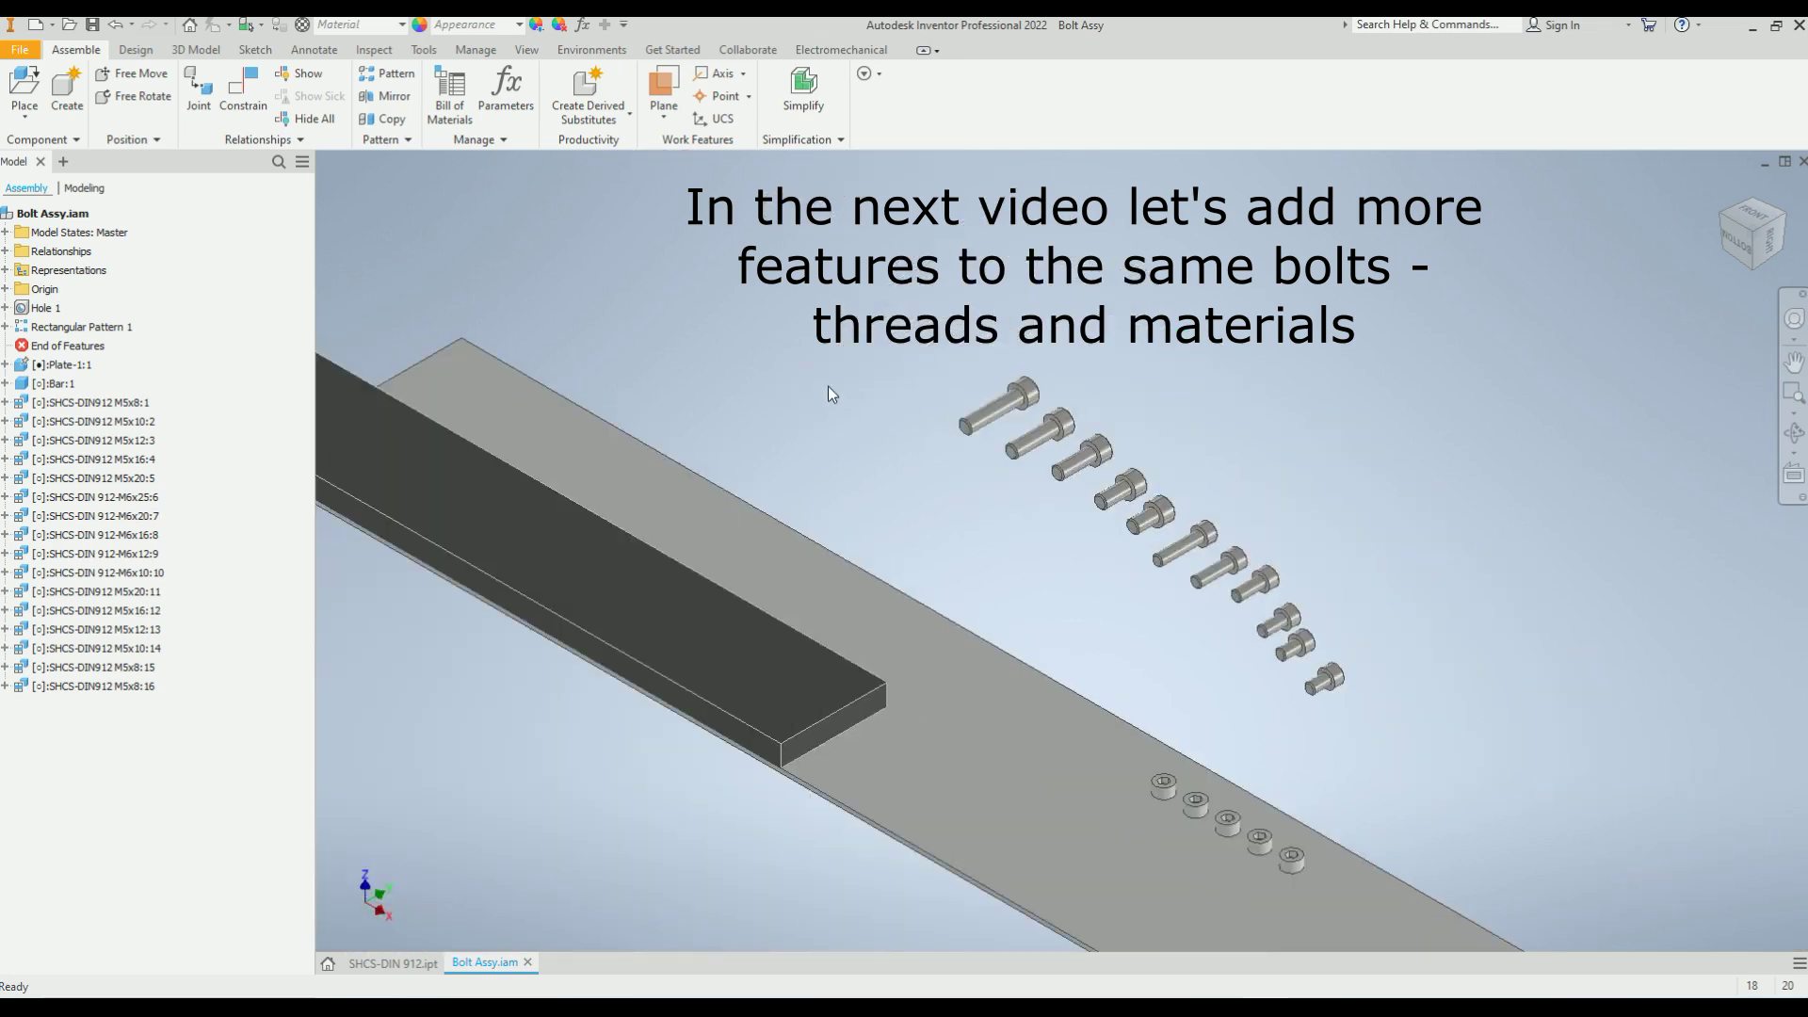
scroll(963, 444, "down", 5)
scroll(962, 340, "up", 3)
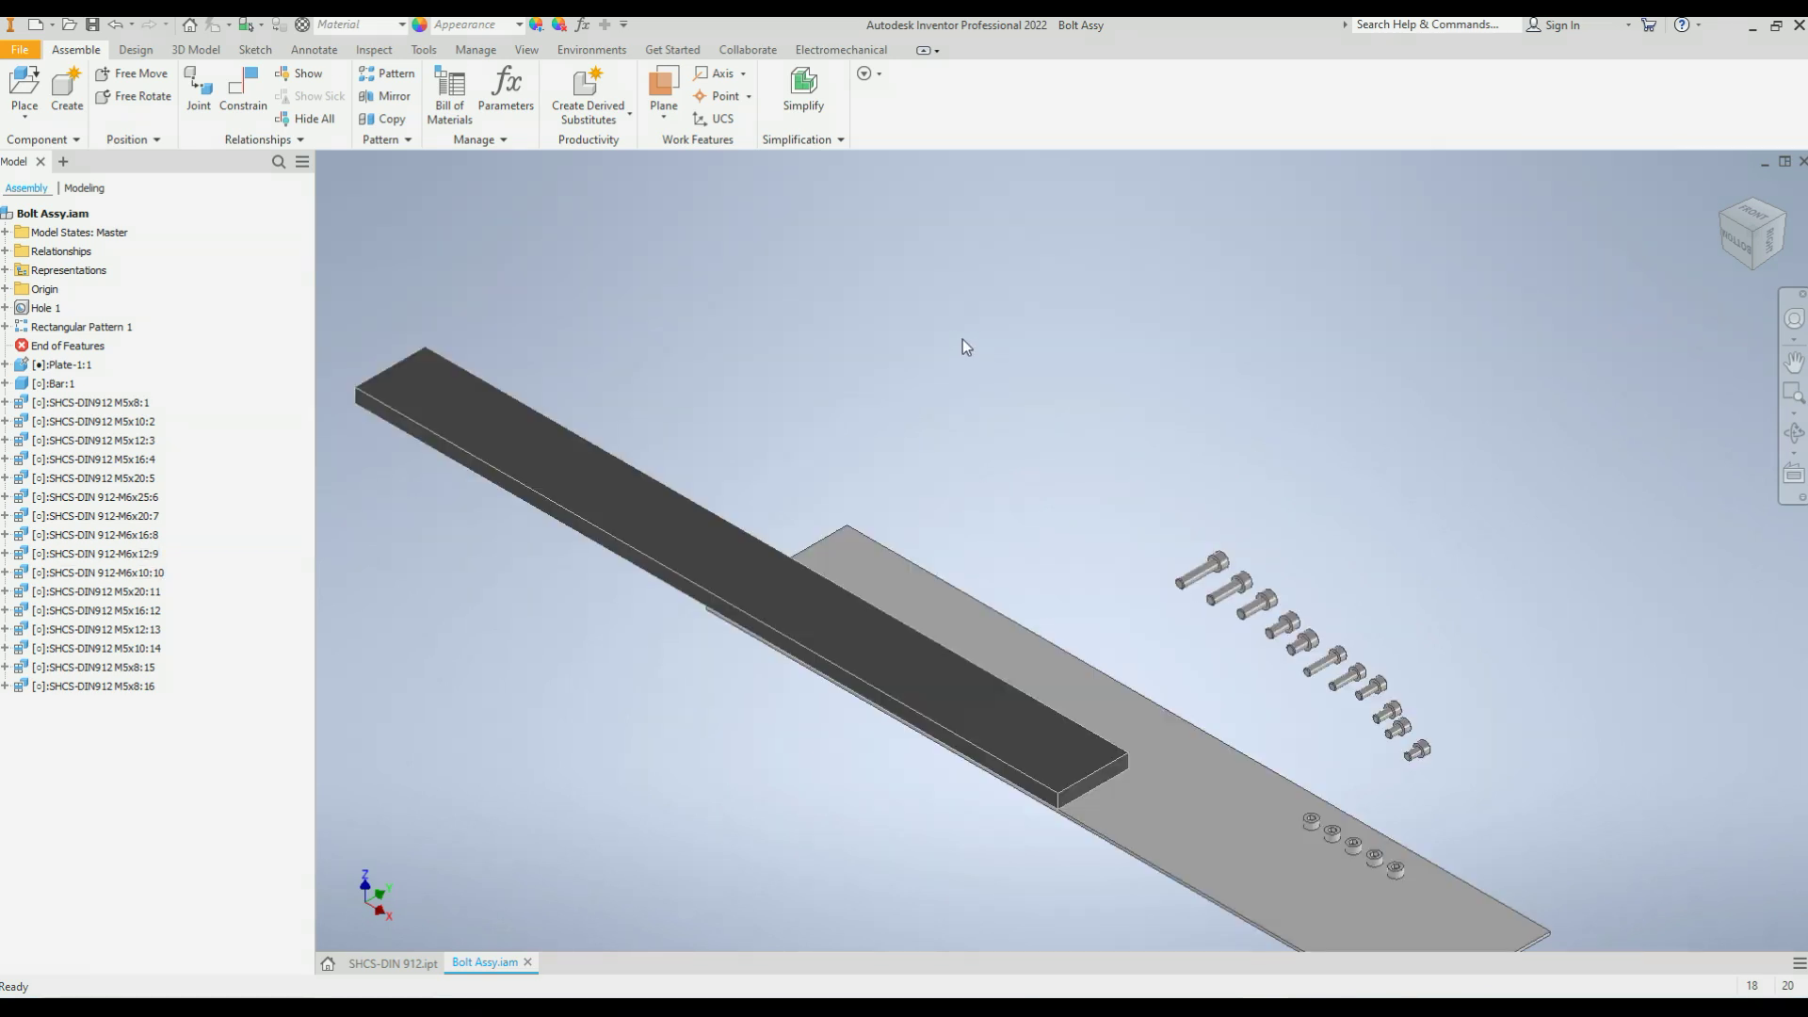